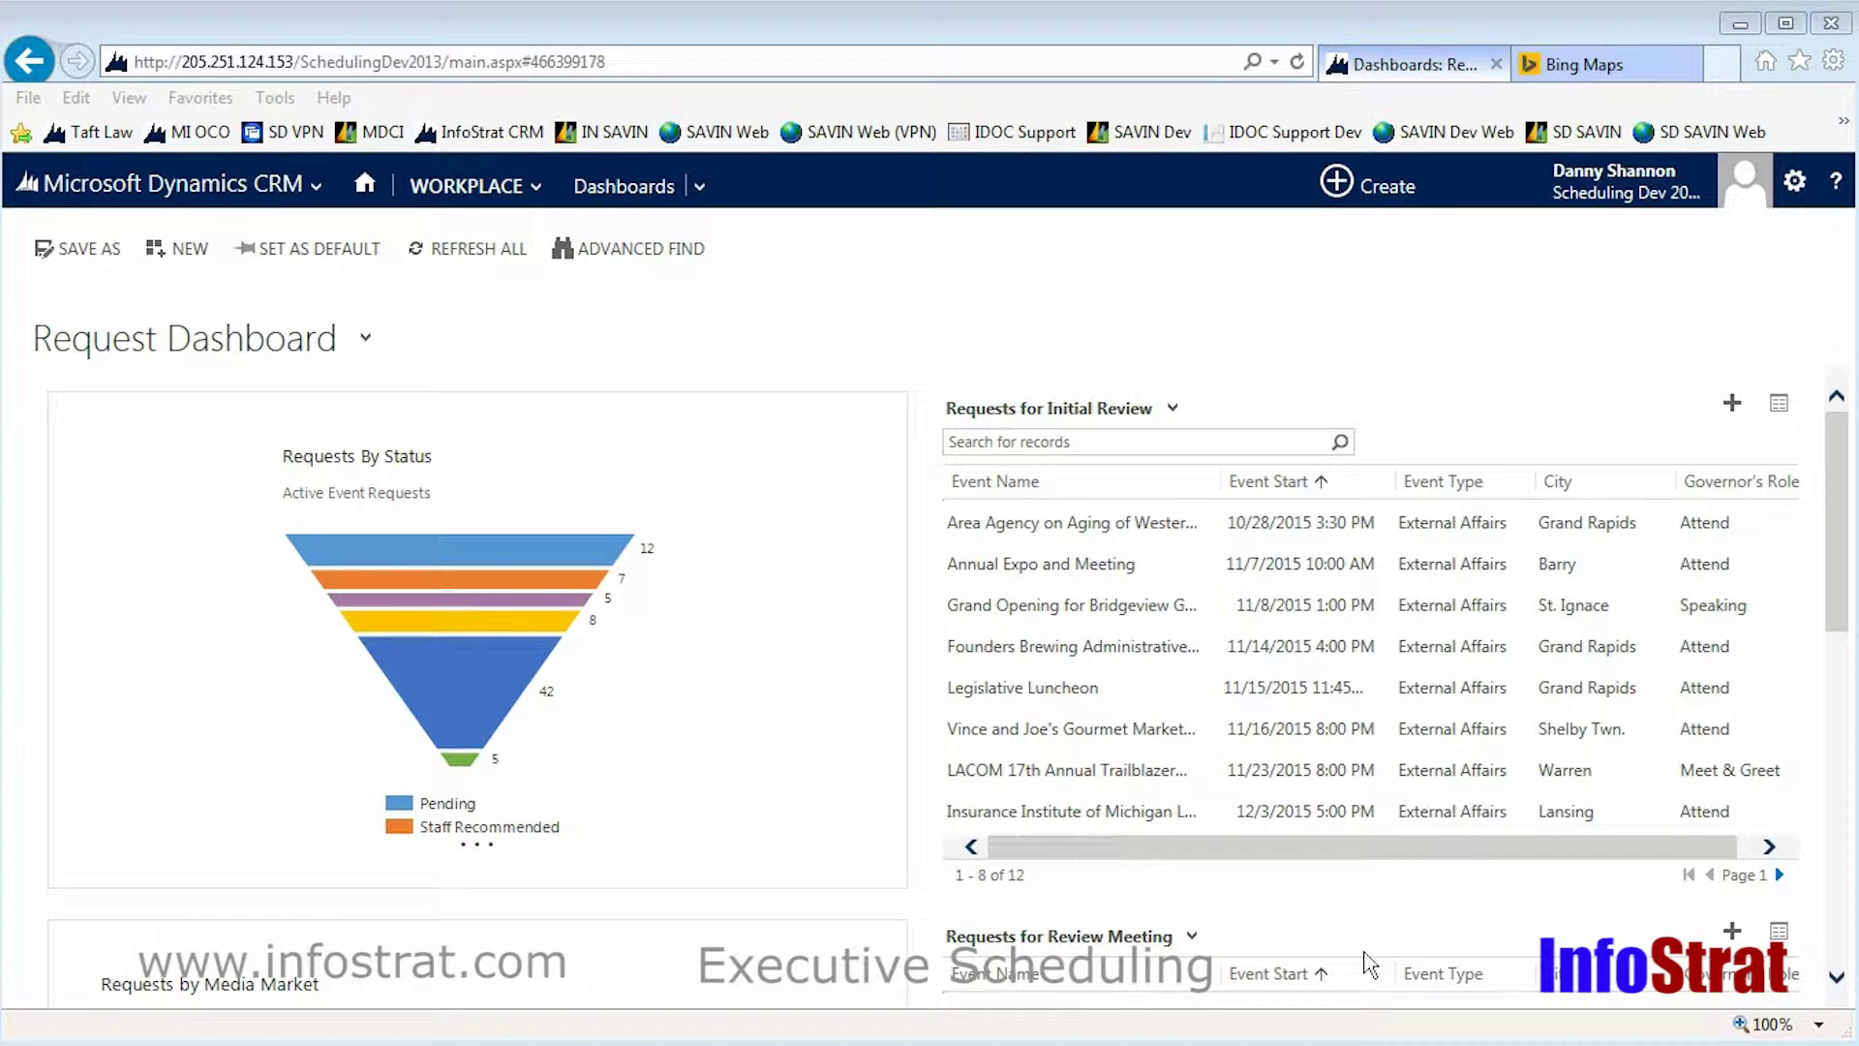
# Search the Requests for Initial Review list for "vince".
pyautogui.click(1193, 443)
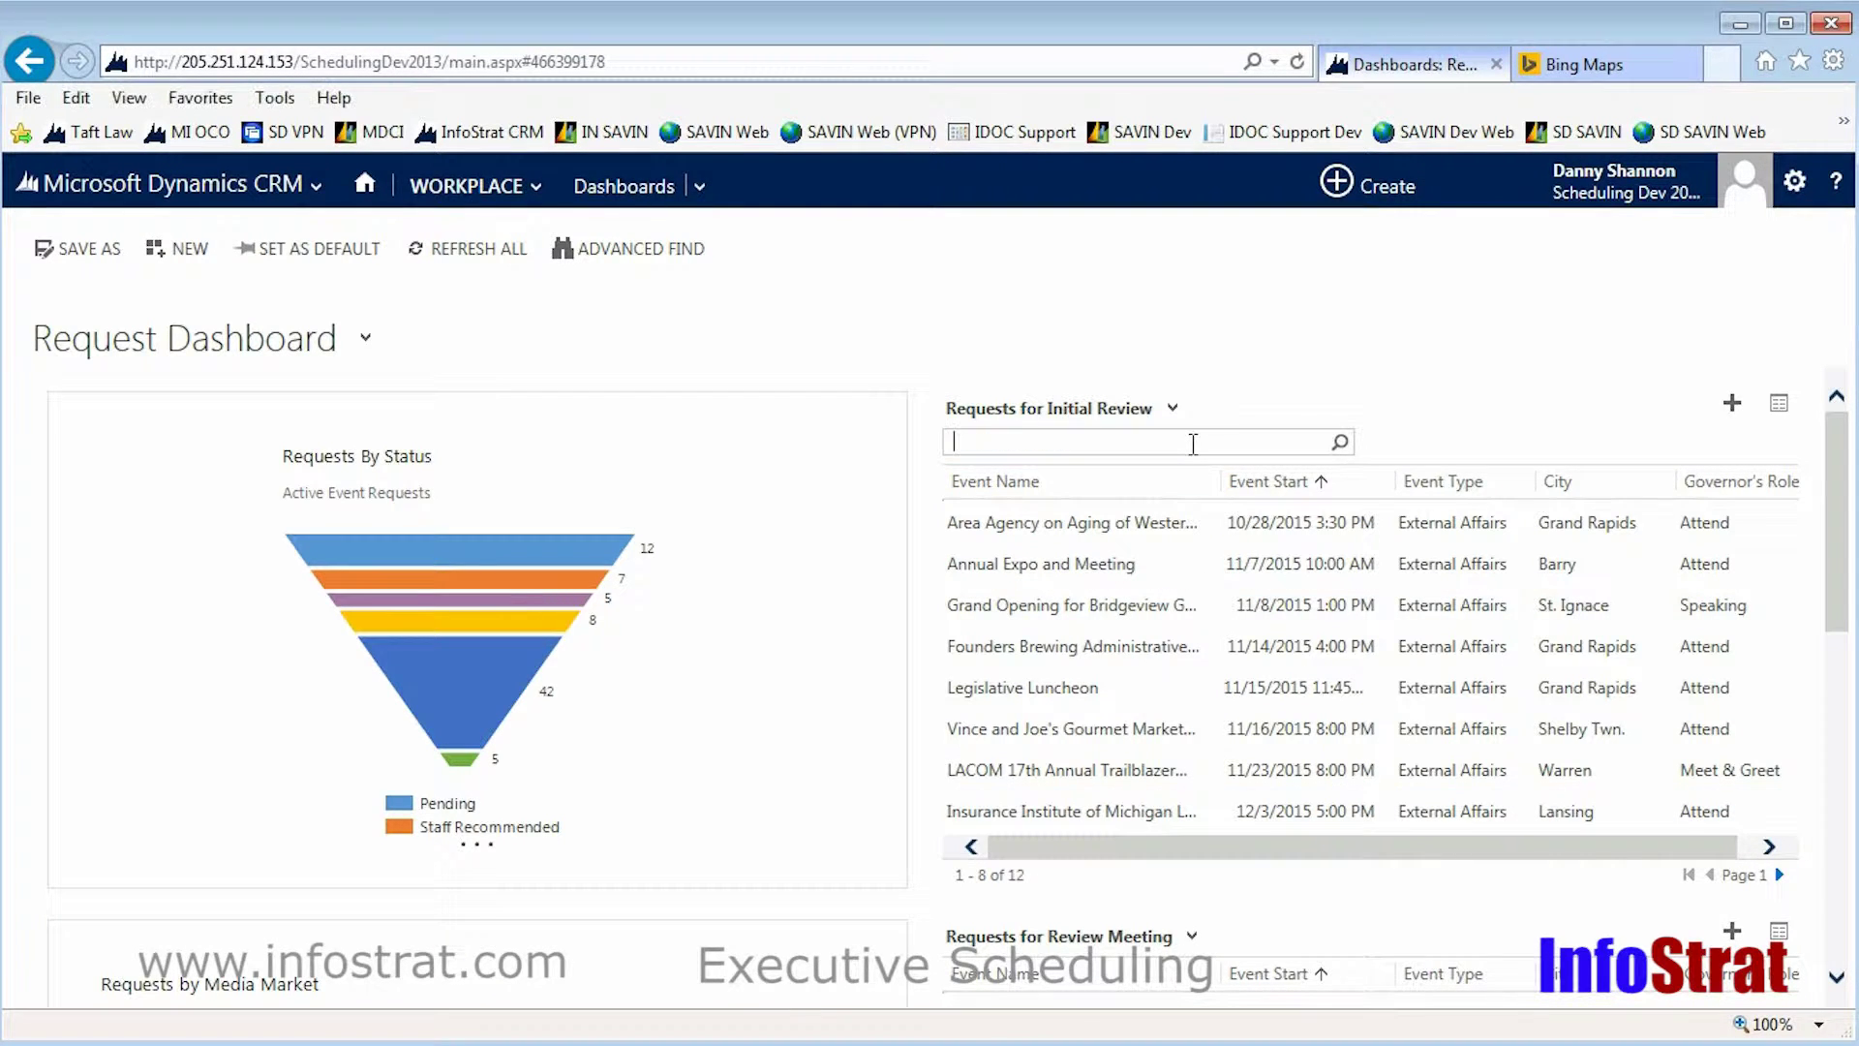
pyautogui.write('vince')
pyautogui.press('Return')
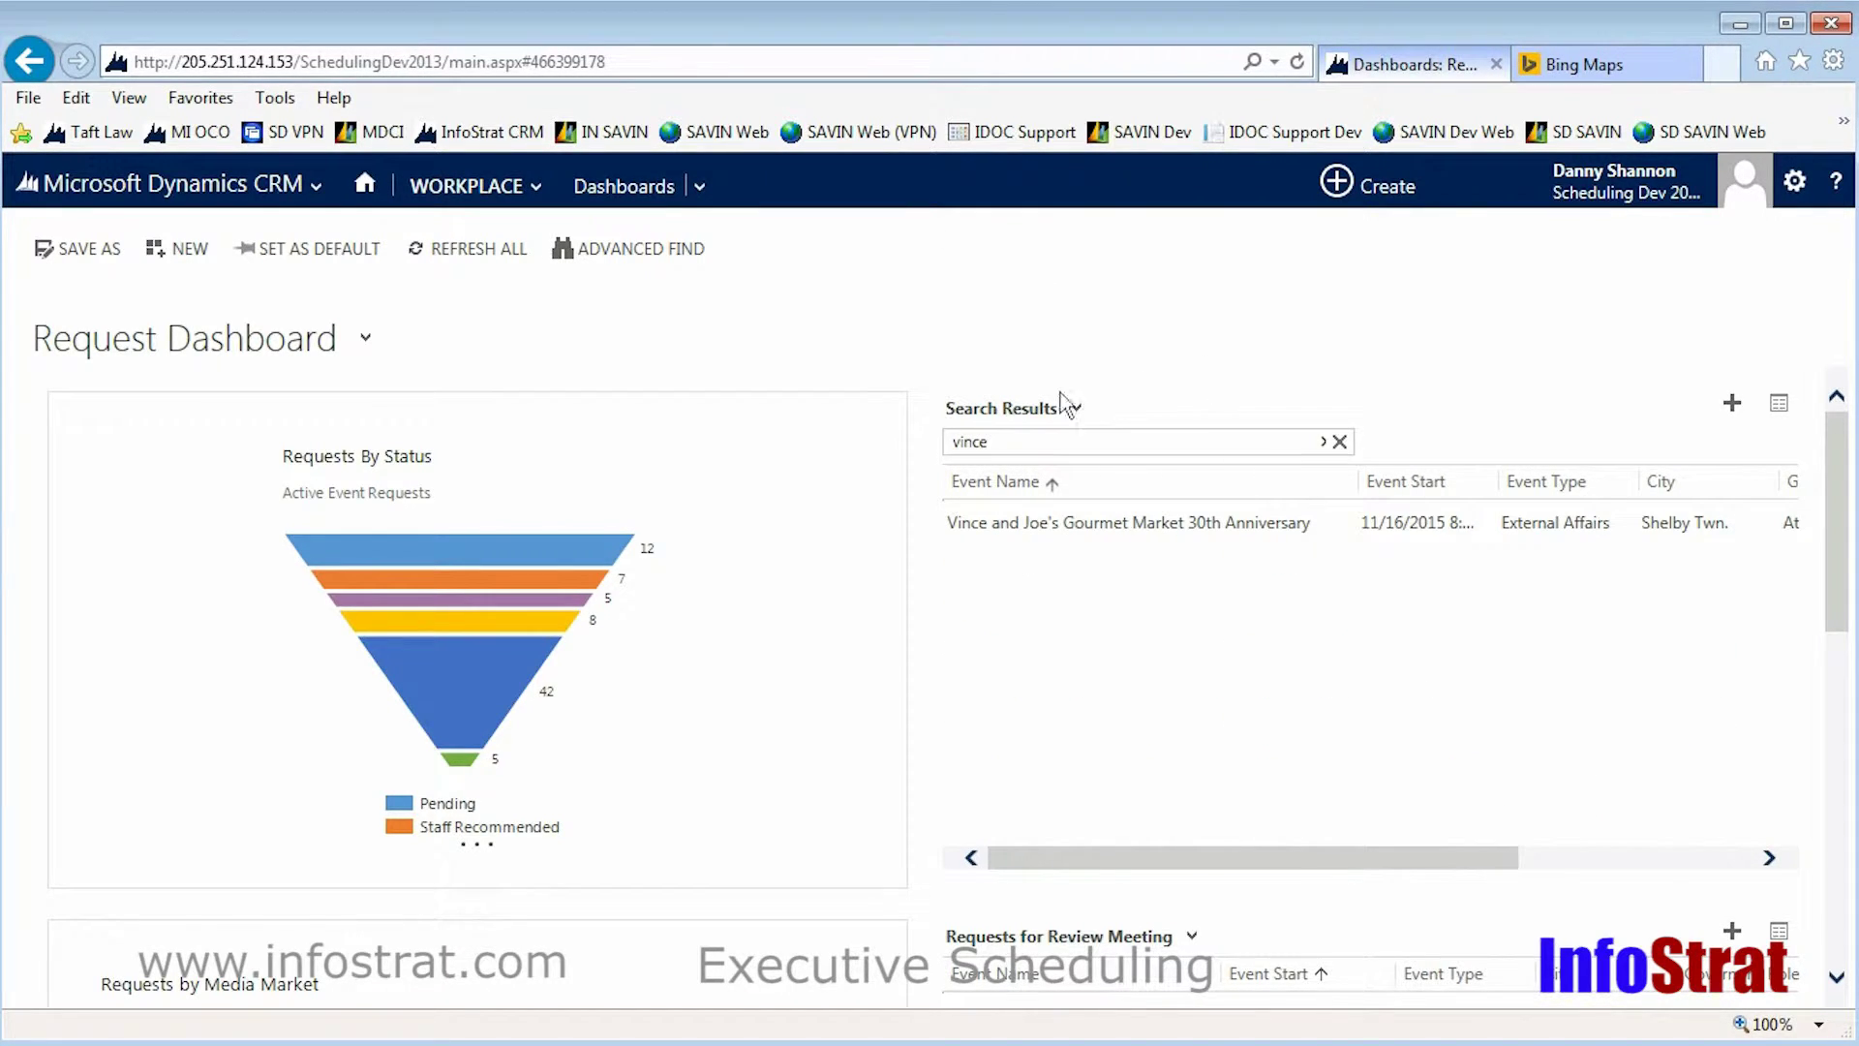
# Run an Advanced Find on pending Event Requests with Date Request Received in the last 8 weeks, and minimize its window.
pyautogui.click(625, 254)
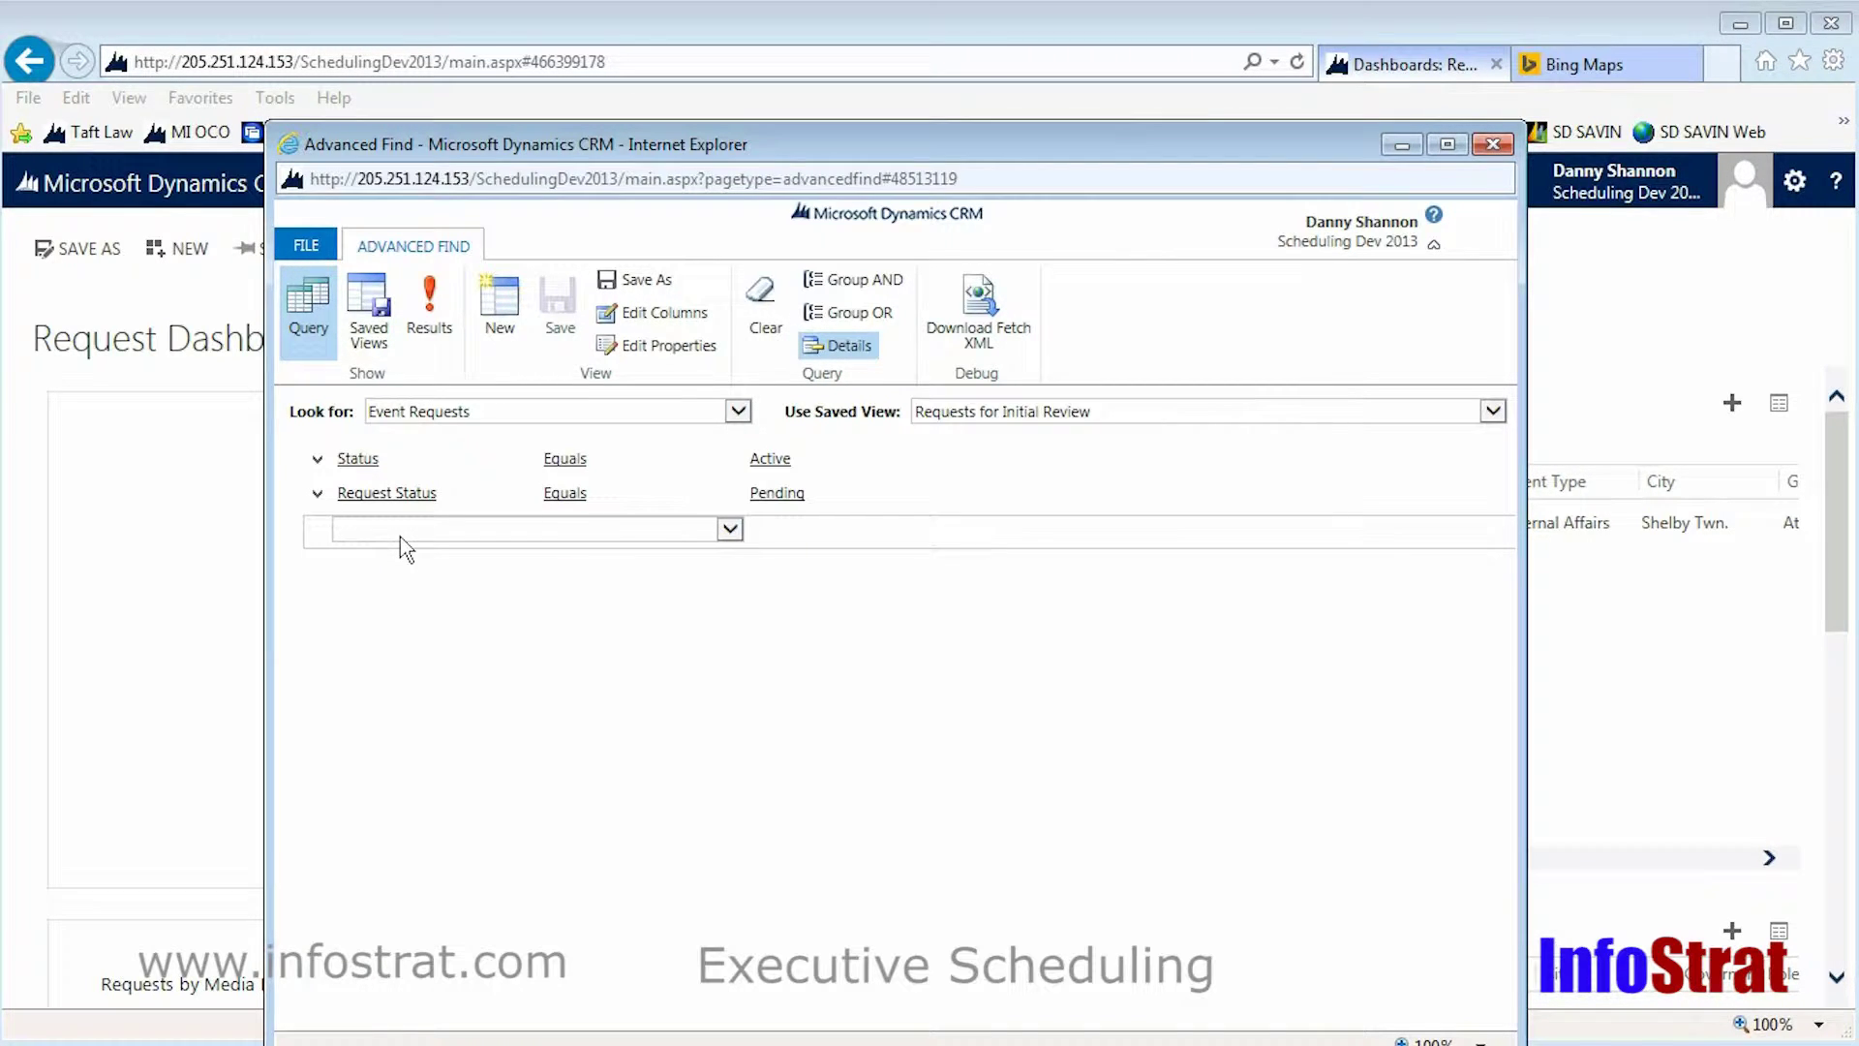
pyautogui.click(405, 530)
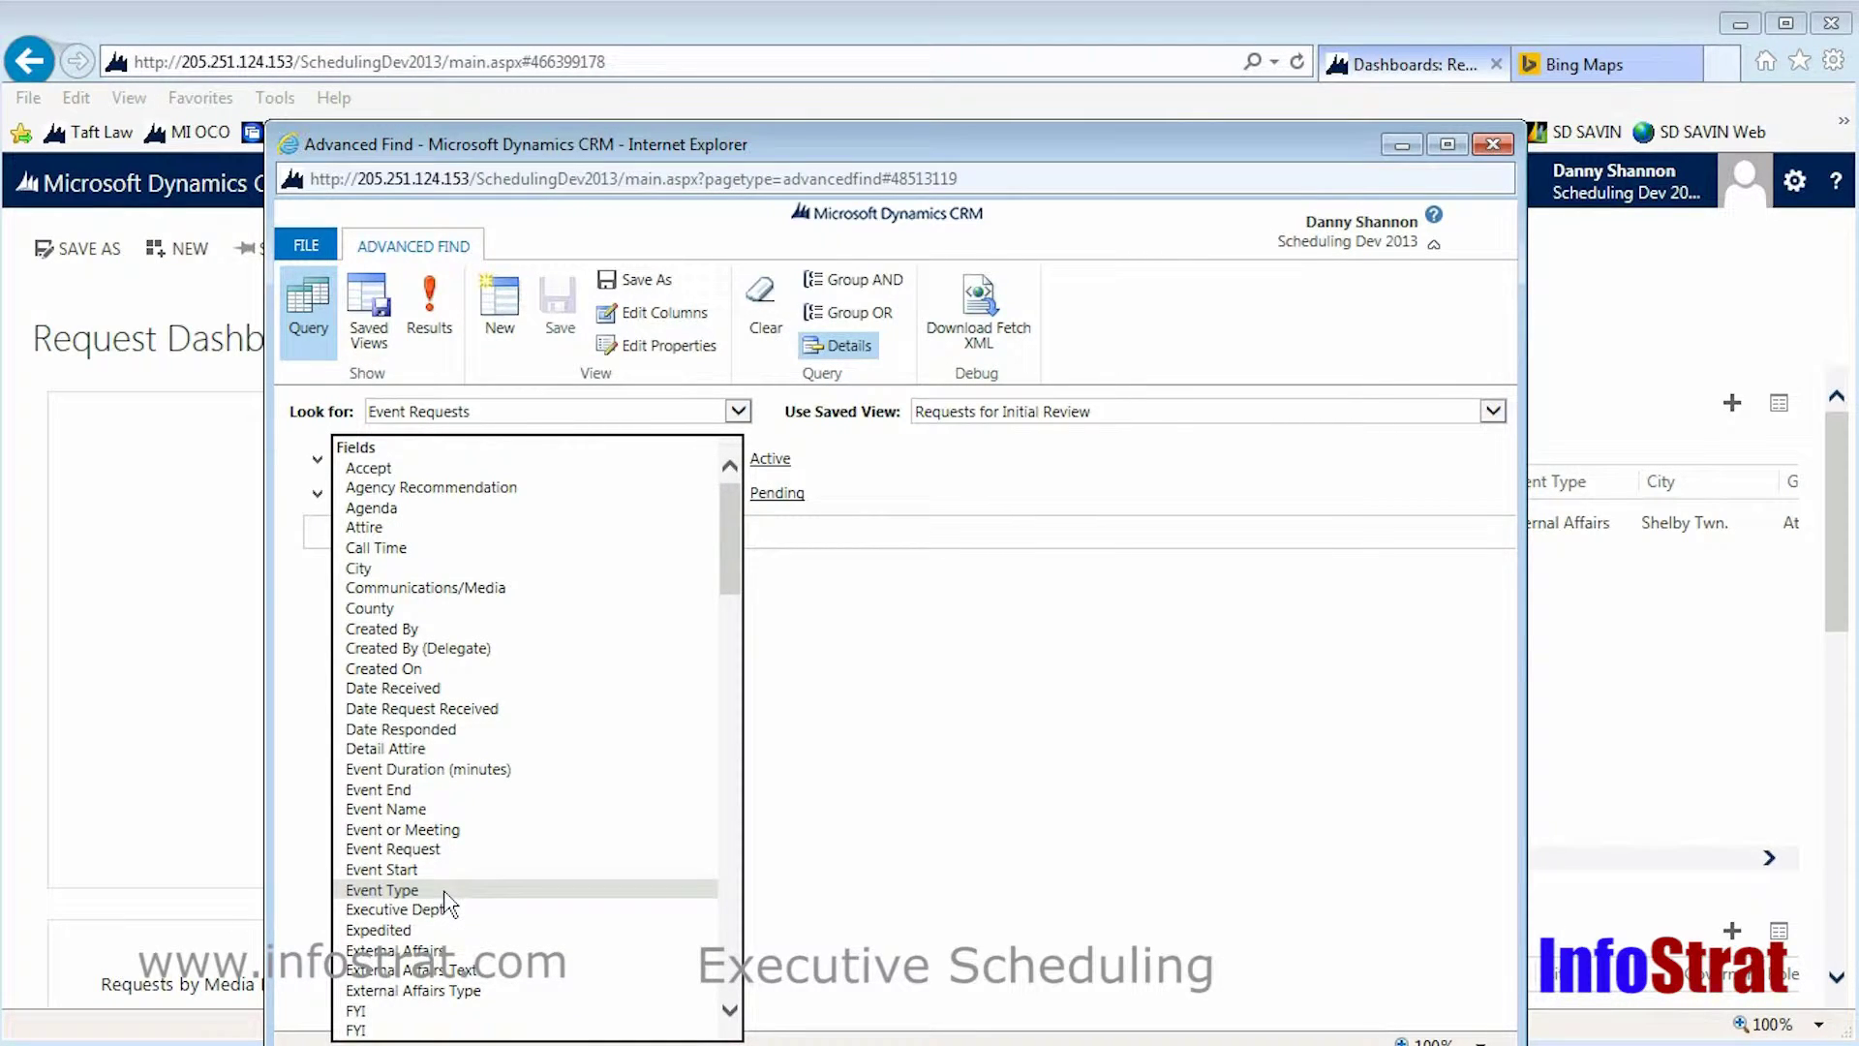
pyautogui.click(437, 710)
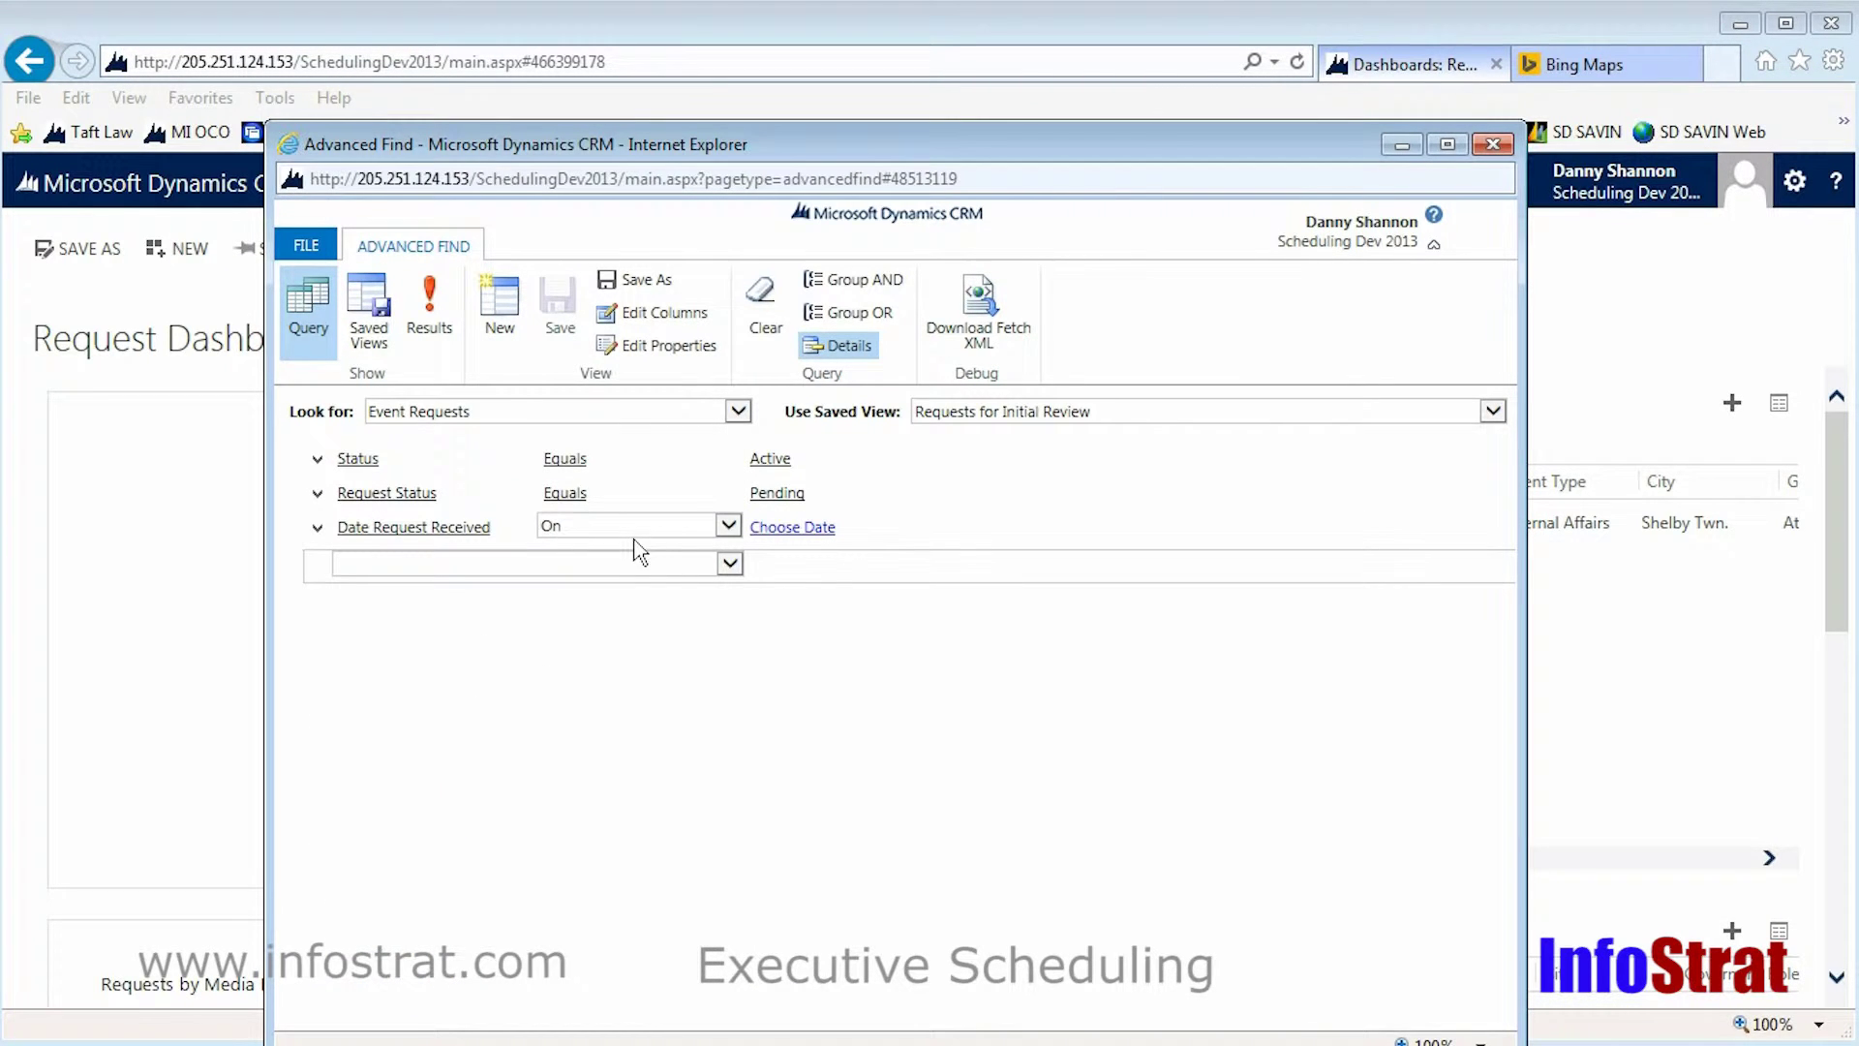
pyautogui.click(639, 539)
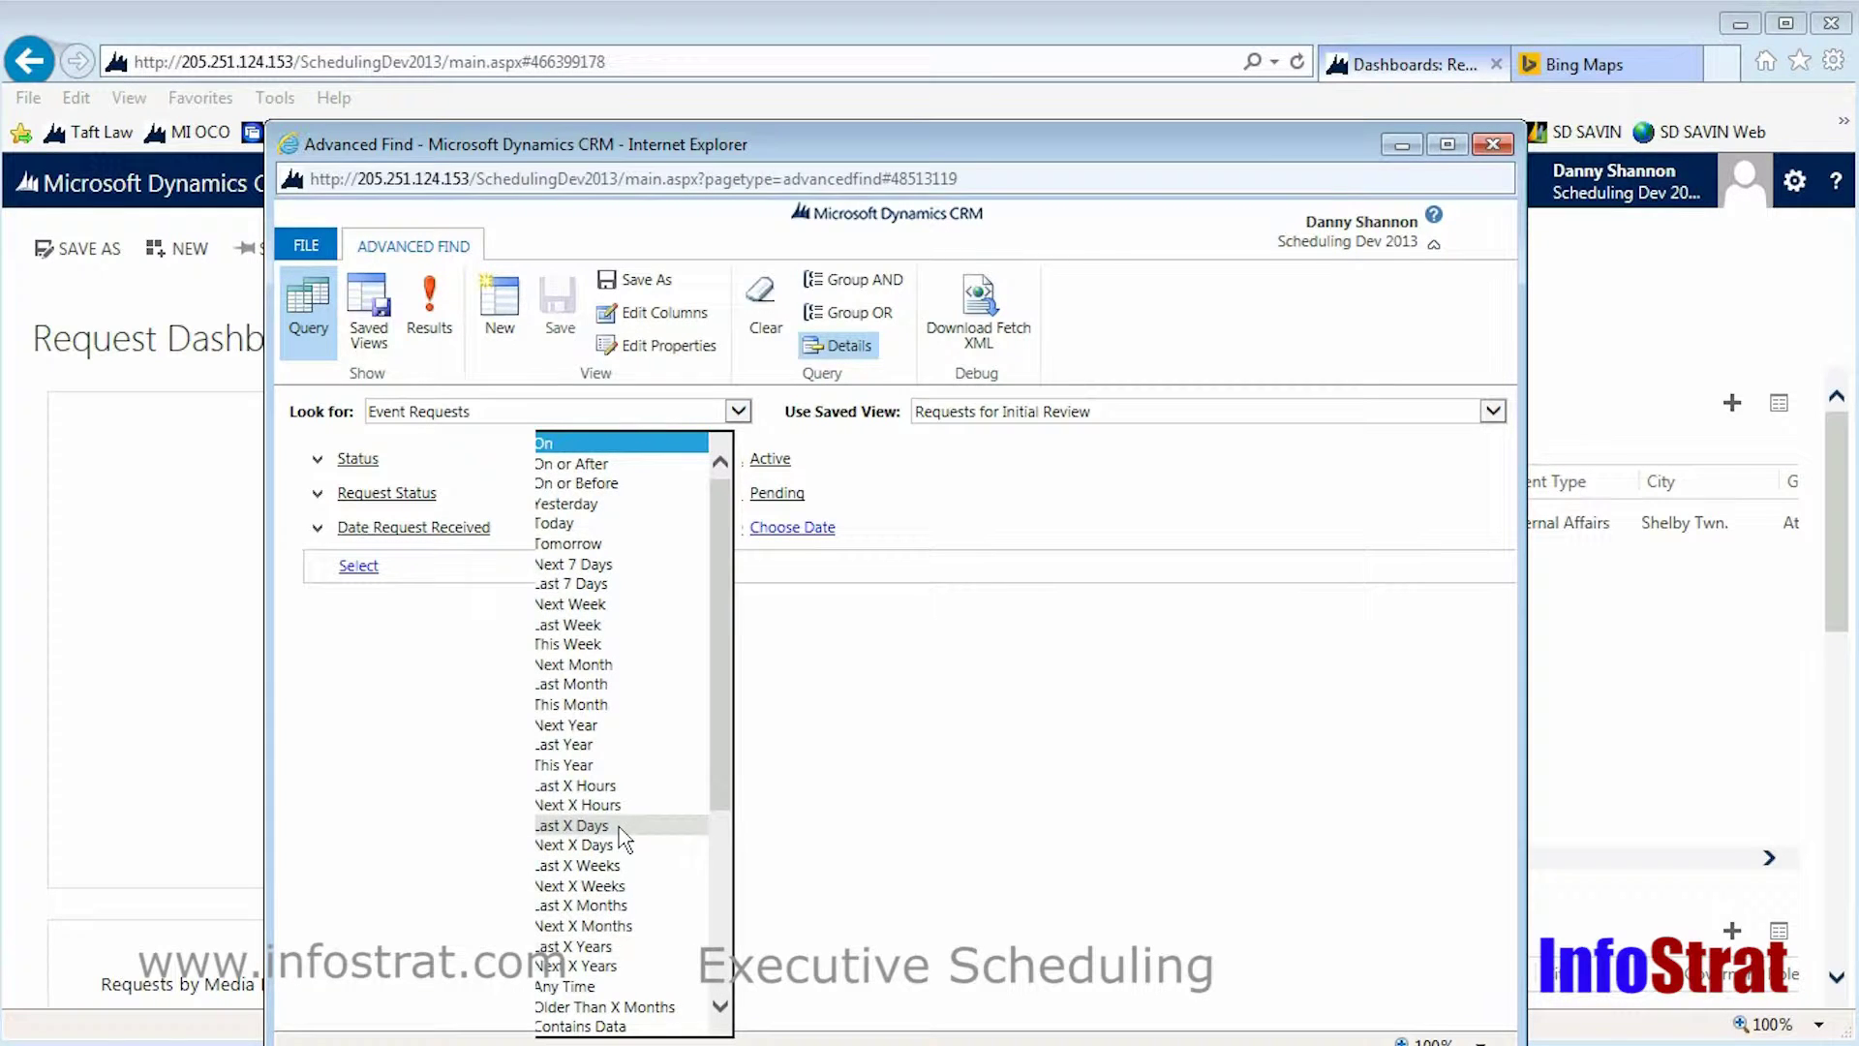
pyautogui.click(616, 871)
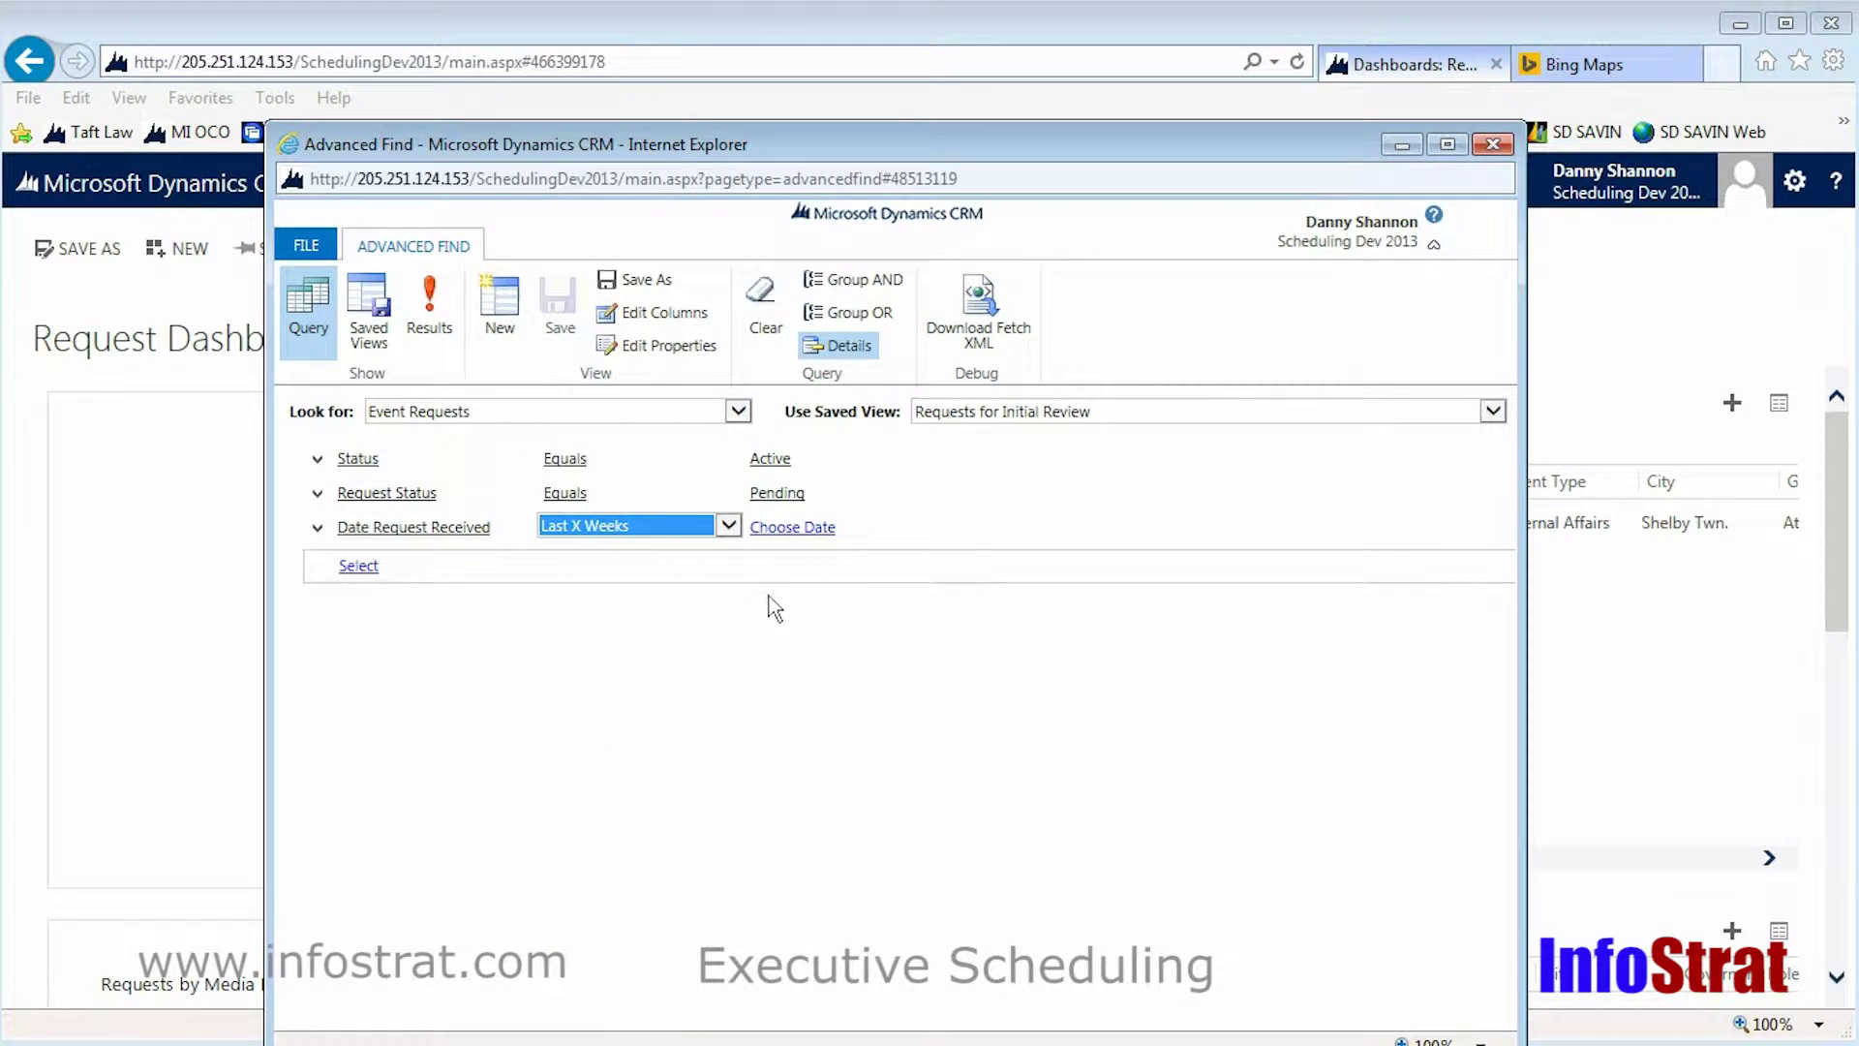
pyautogui.click(834, 527)
pyautogui.write('8')
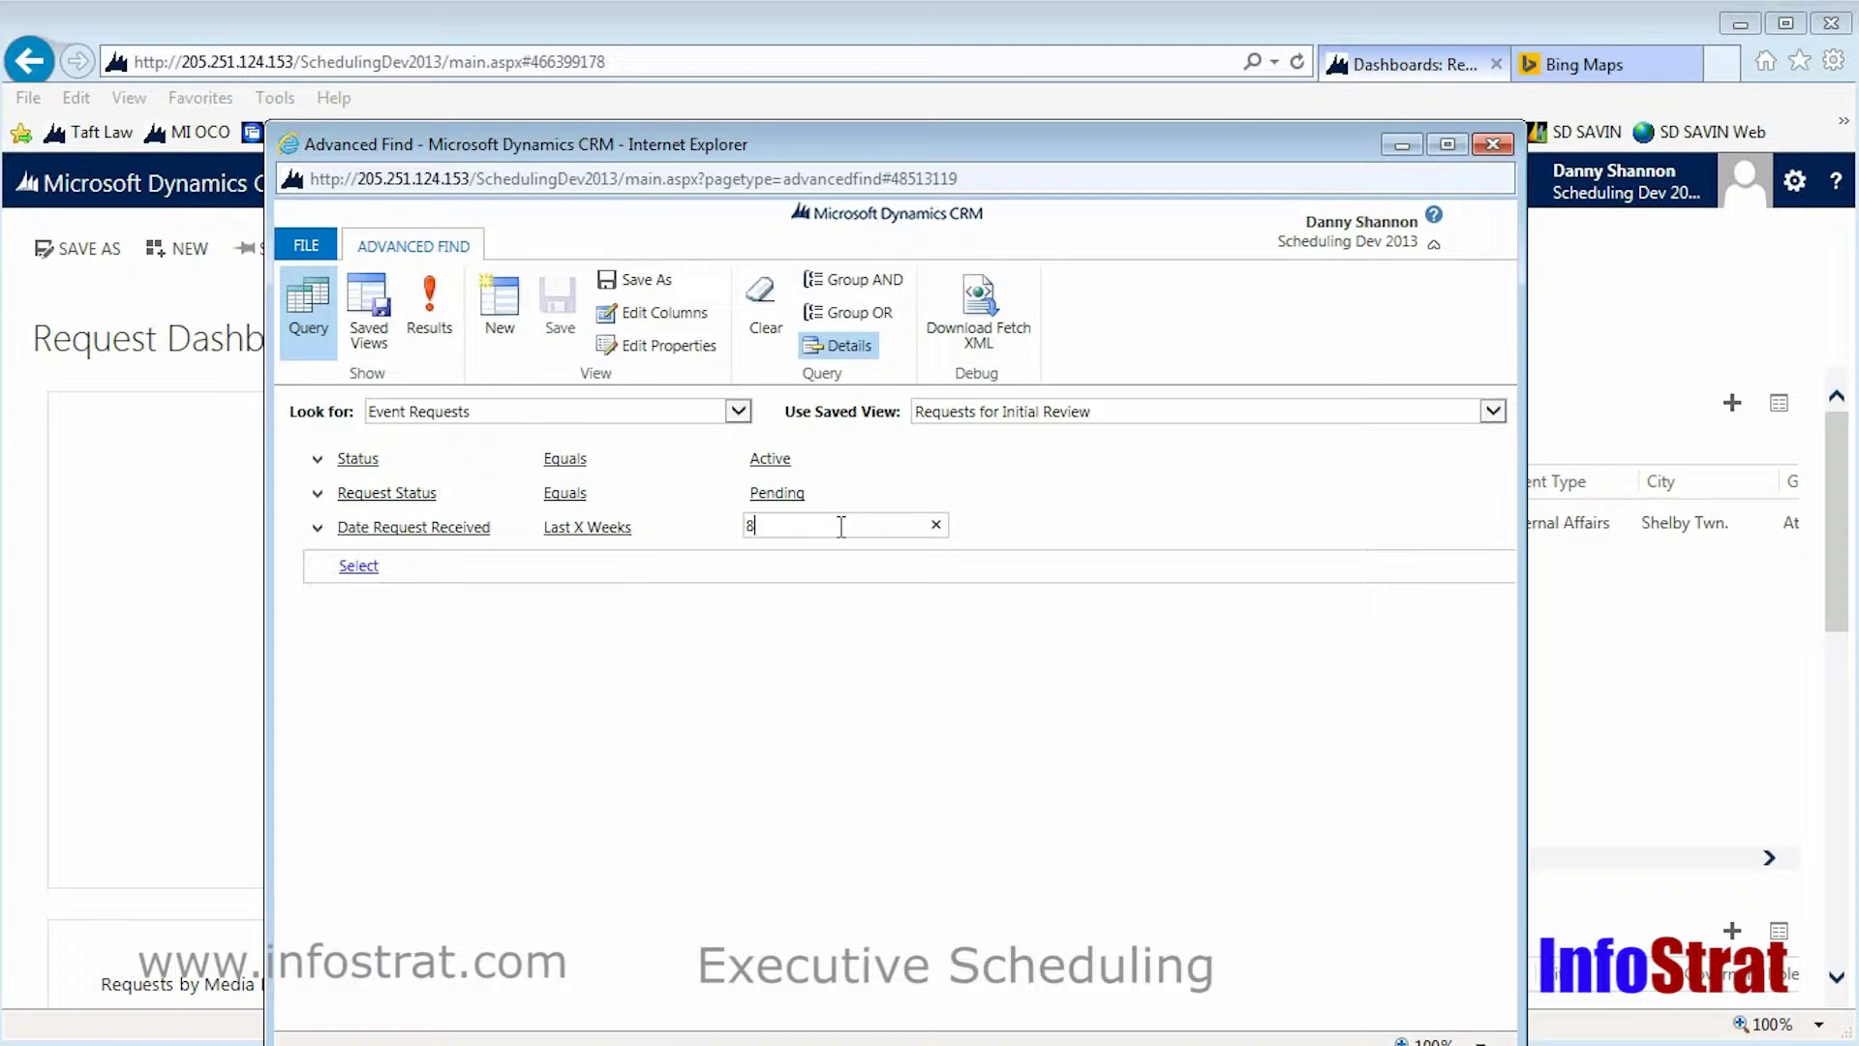
pyautogui.click(425, 314)
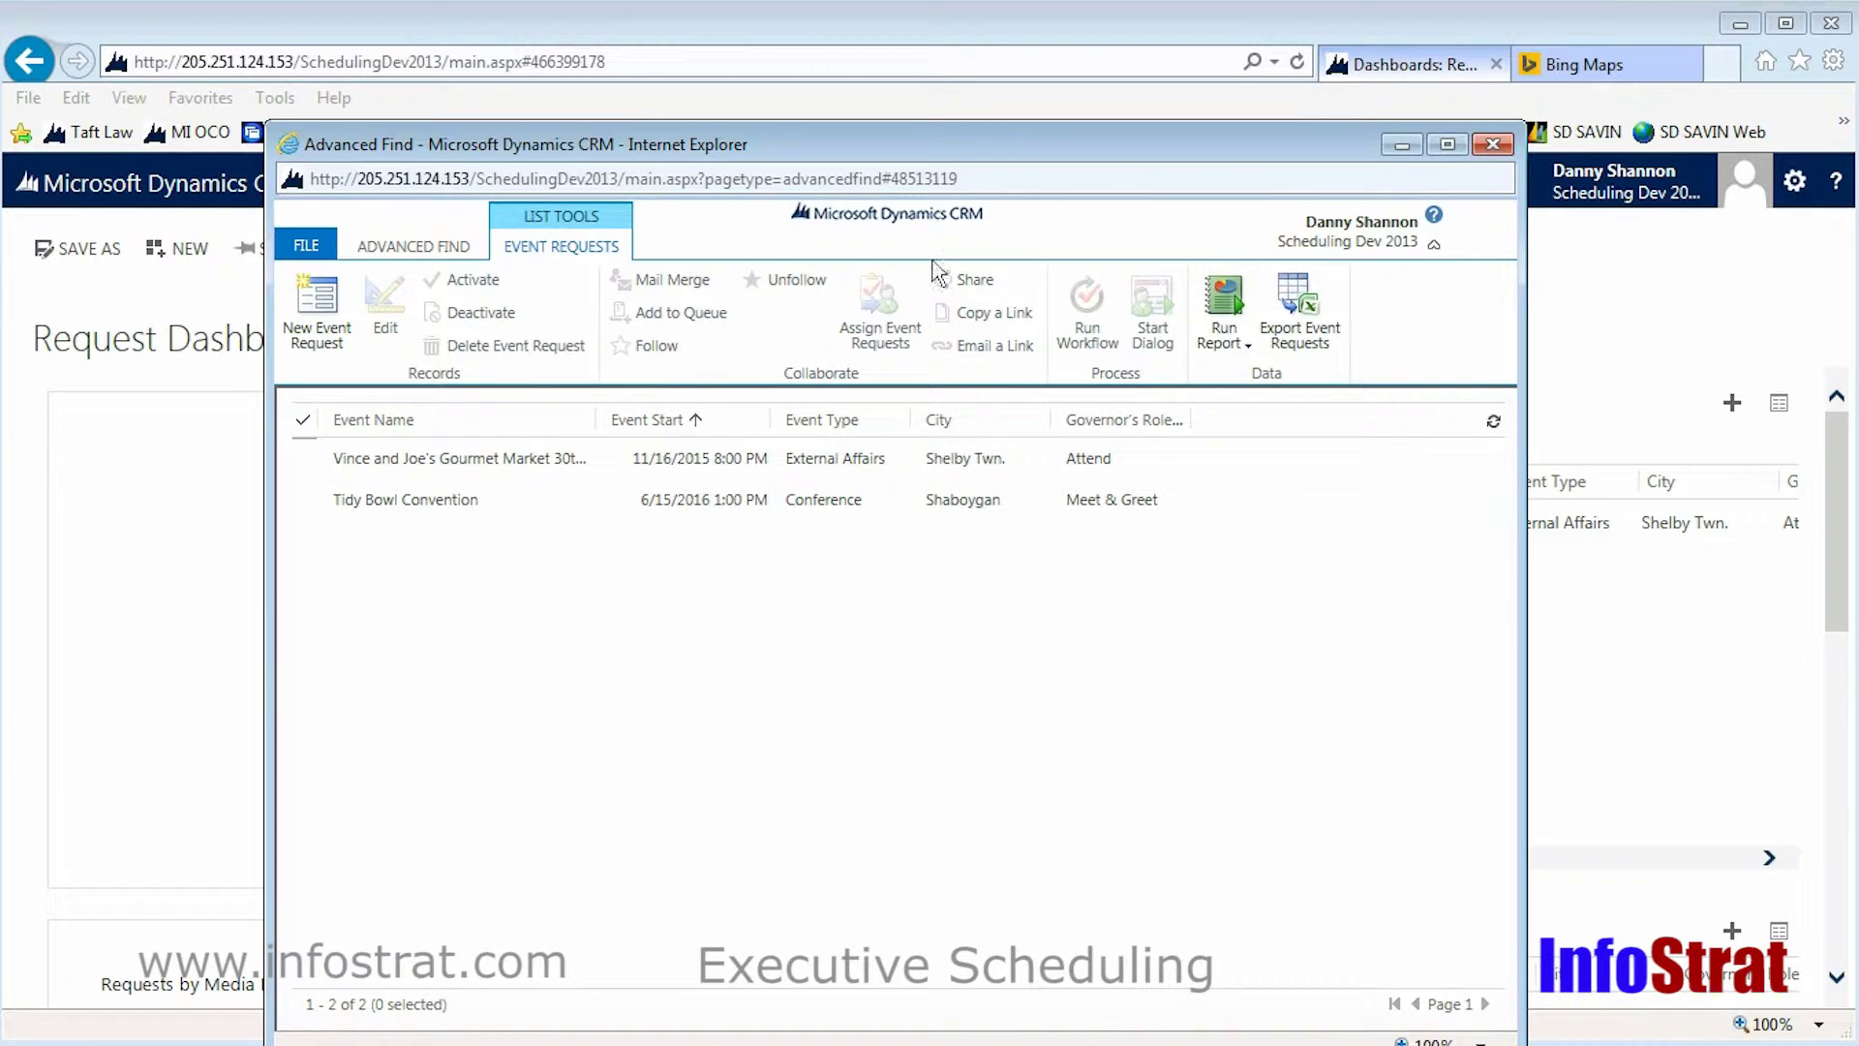
pyautogui.click(1418, 153)
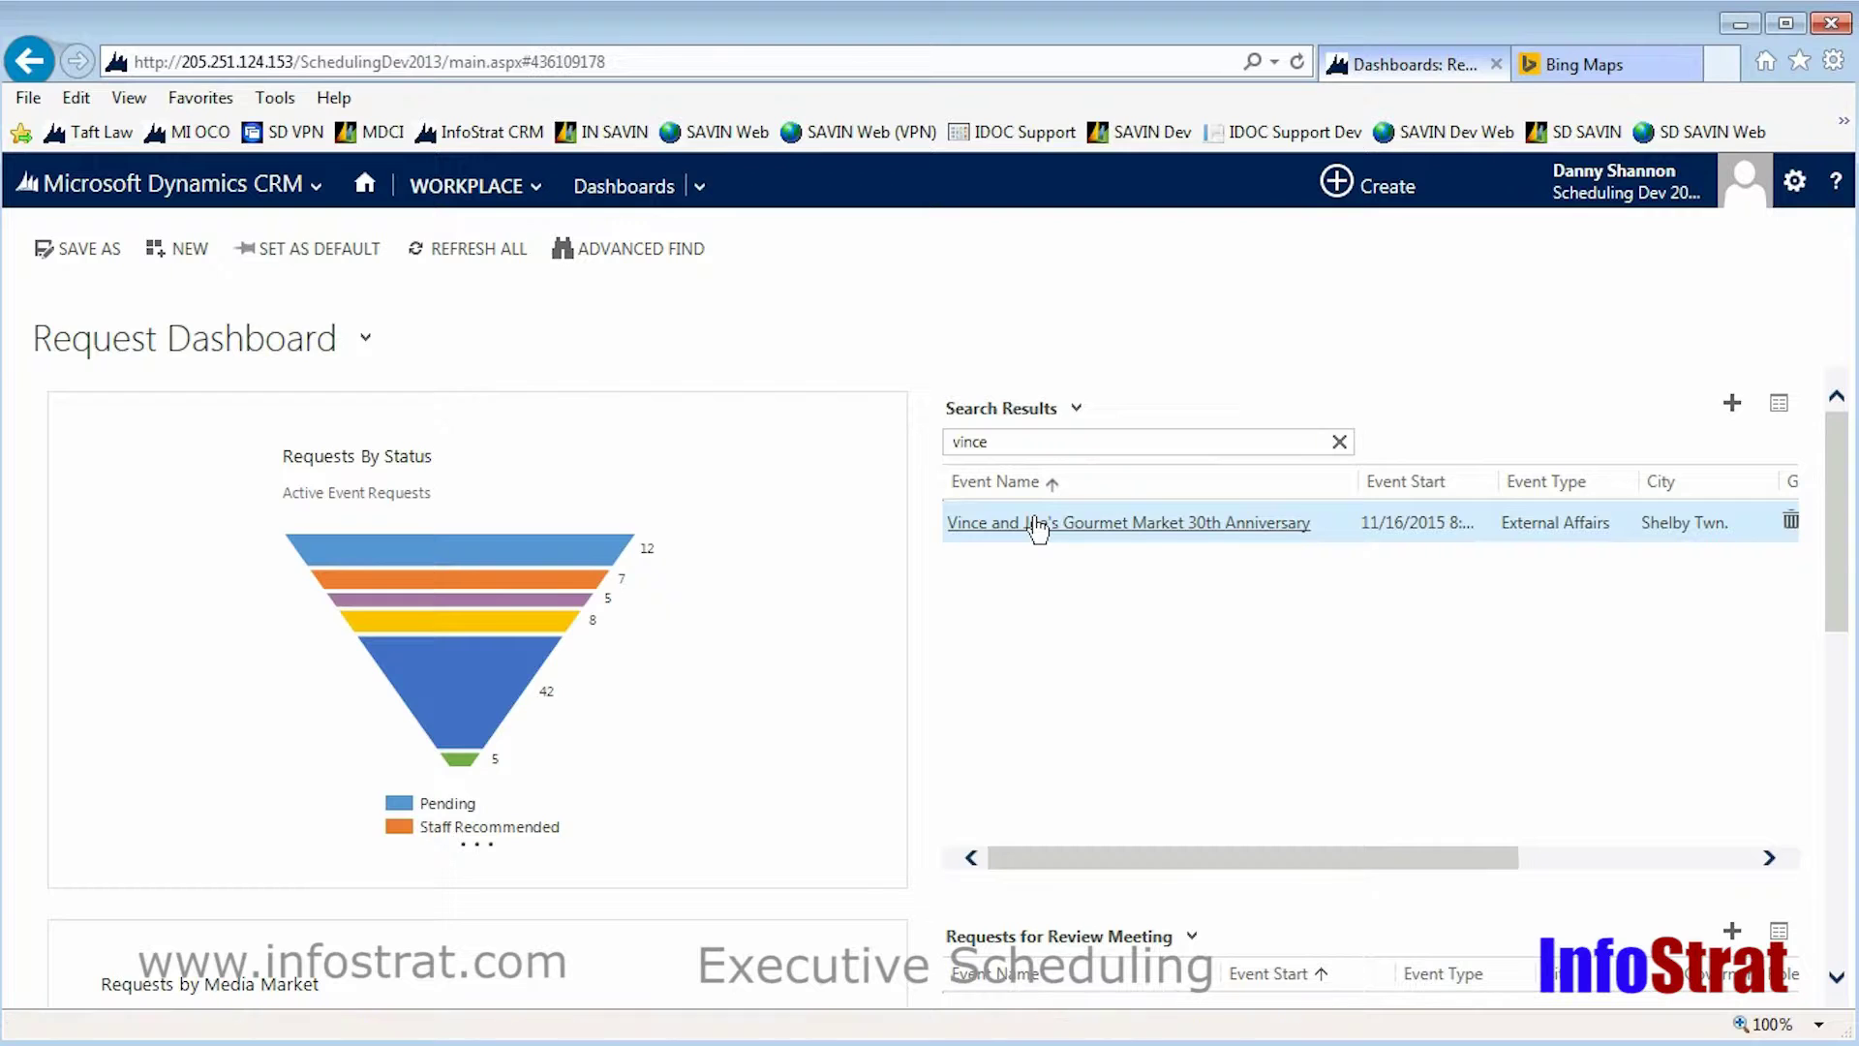
# Open the Vince and Joe's Gourmet Market 30th Anniversary request and review its associated open activities.
pyautogui.click(1034, 523)
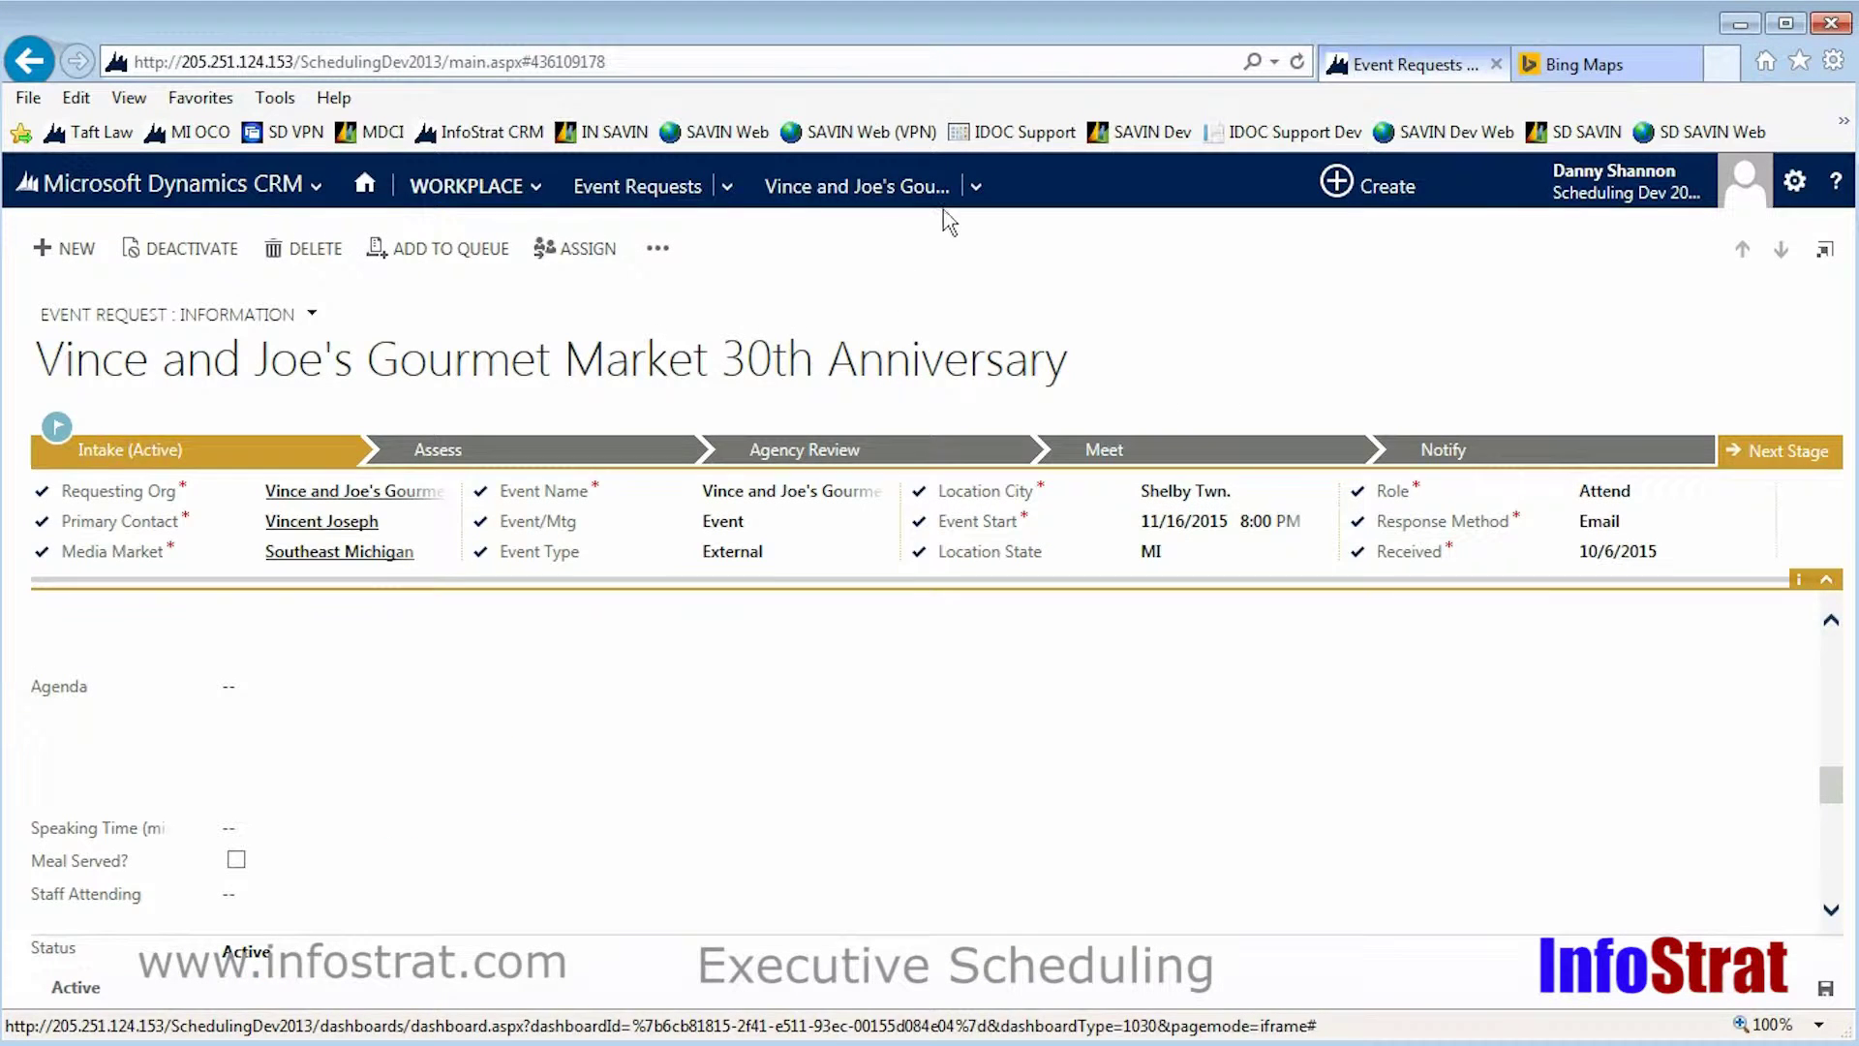
pyautogui.click(976, 186)
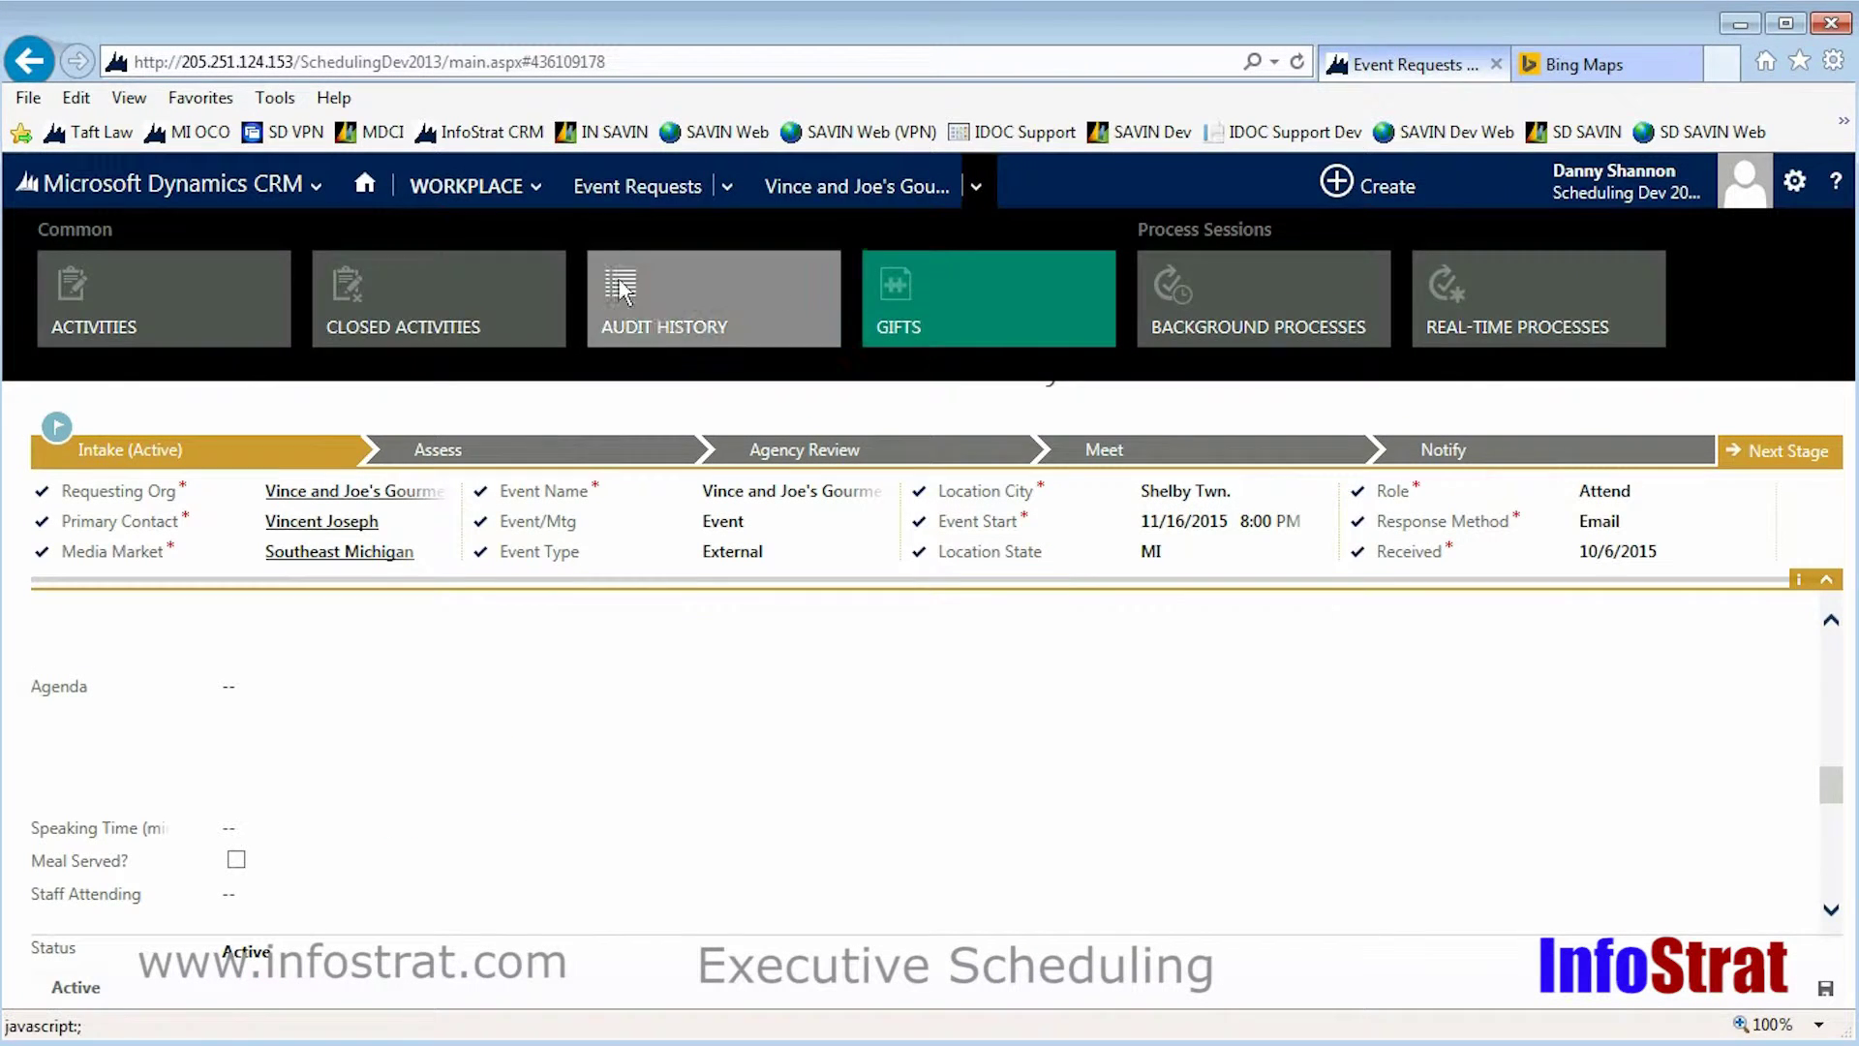
pyautogui.click(250, 311)
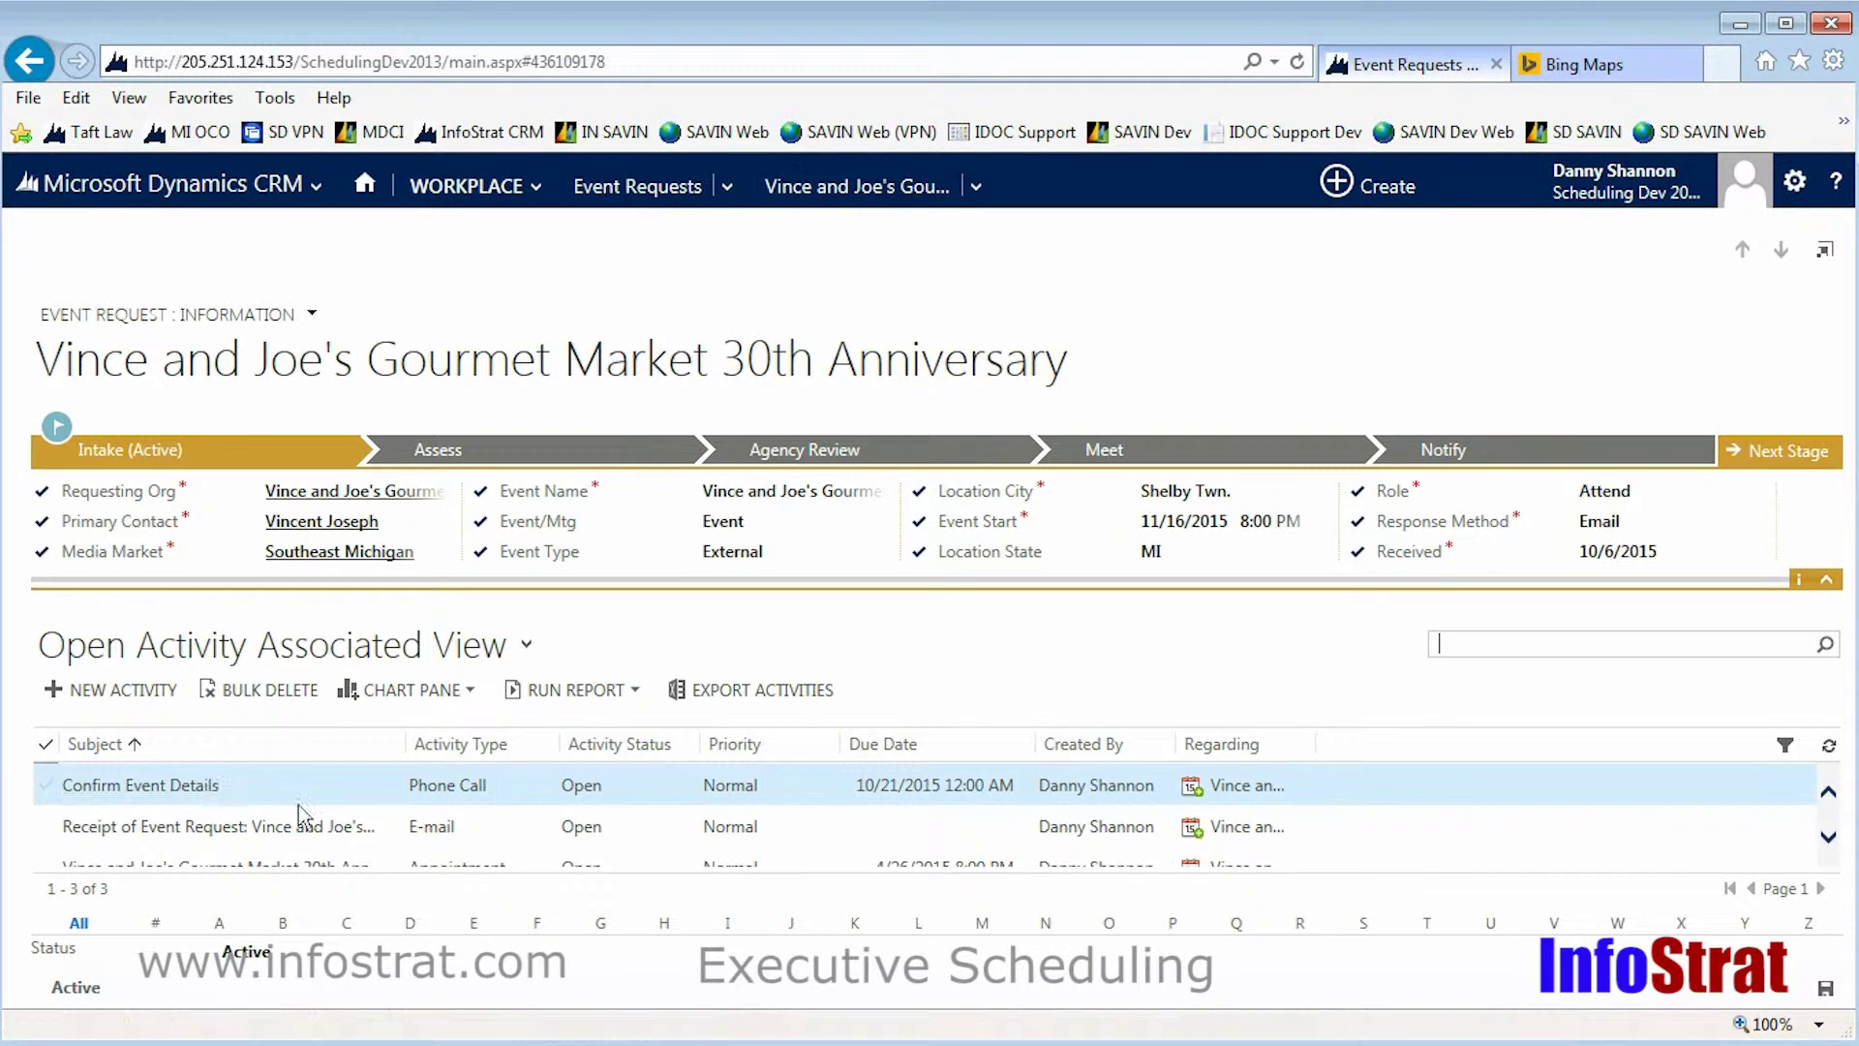
pyautogui.scroll(-1, 391, 841)
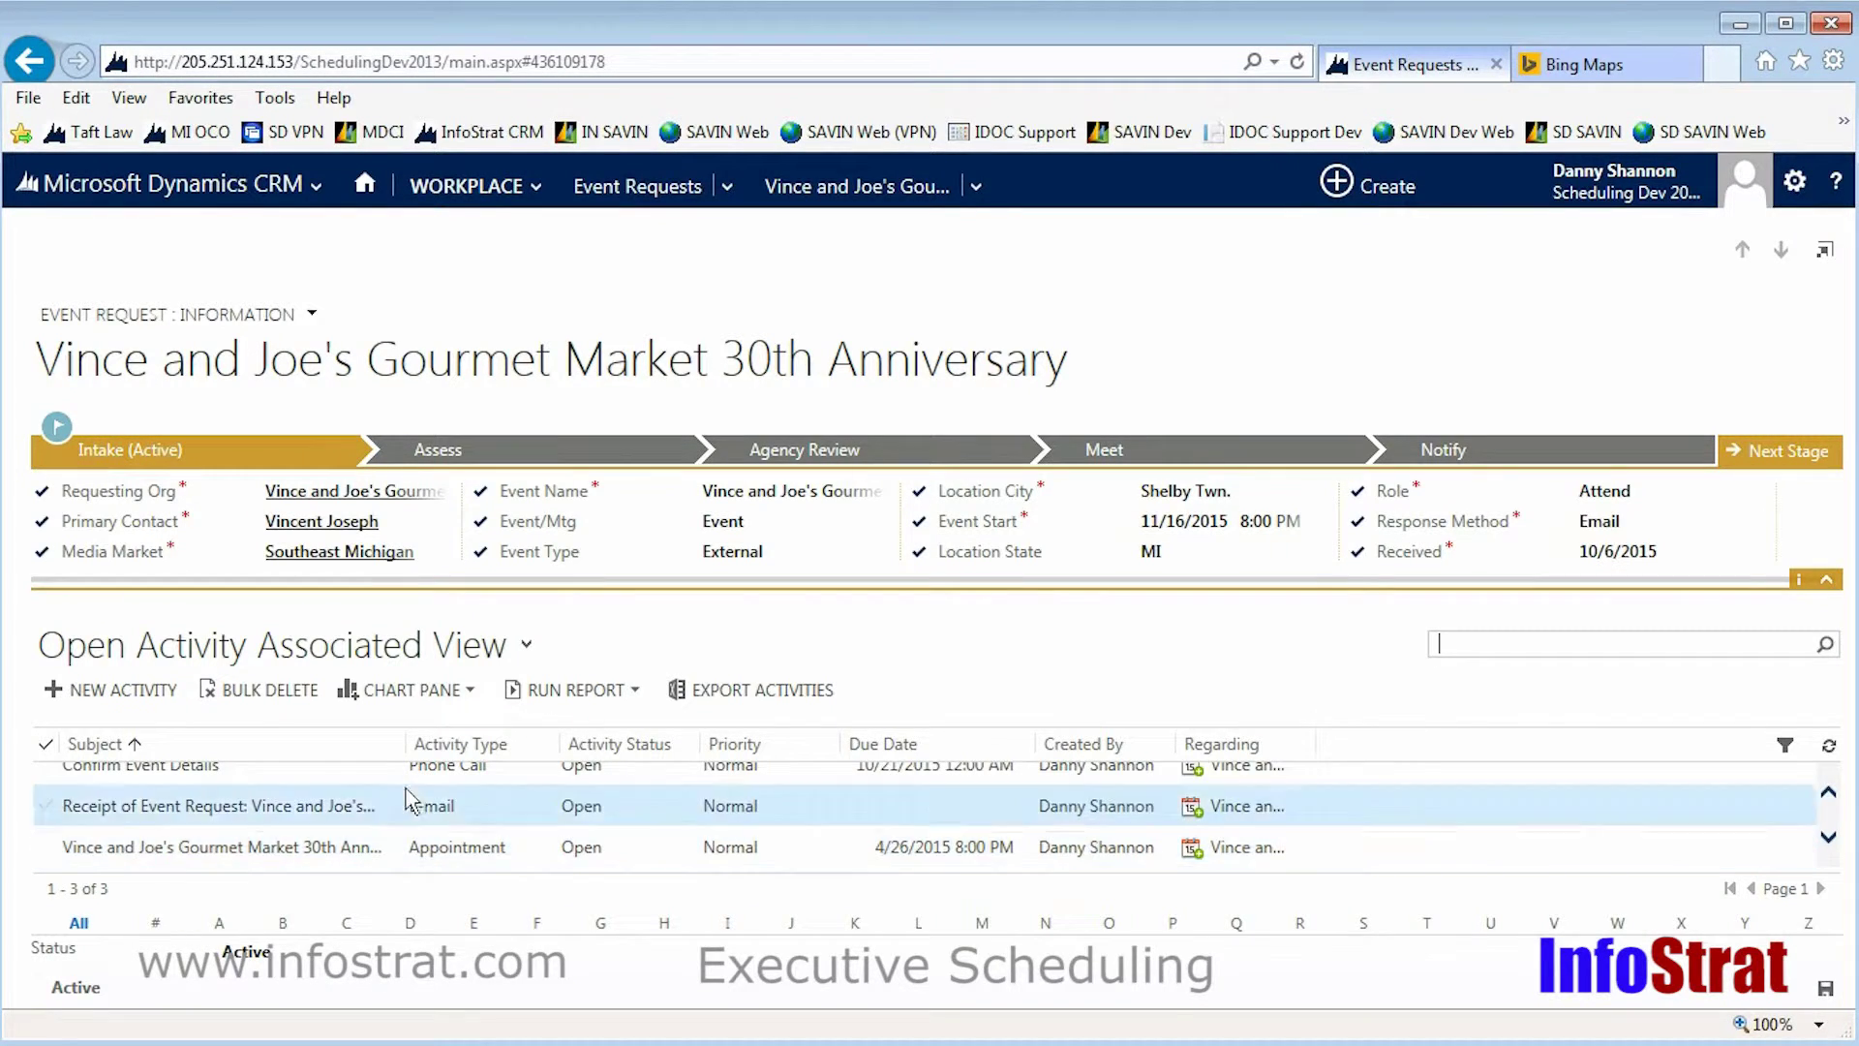
# Return to the Request Dashboard, reopen the Vince and Joe's Gourmet Market 30th Anniversary request and open its requesting organization's record.
pyautogui.click(512, 201)
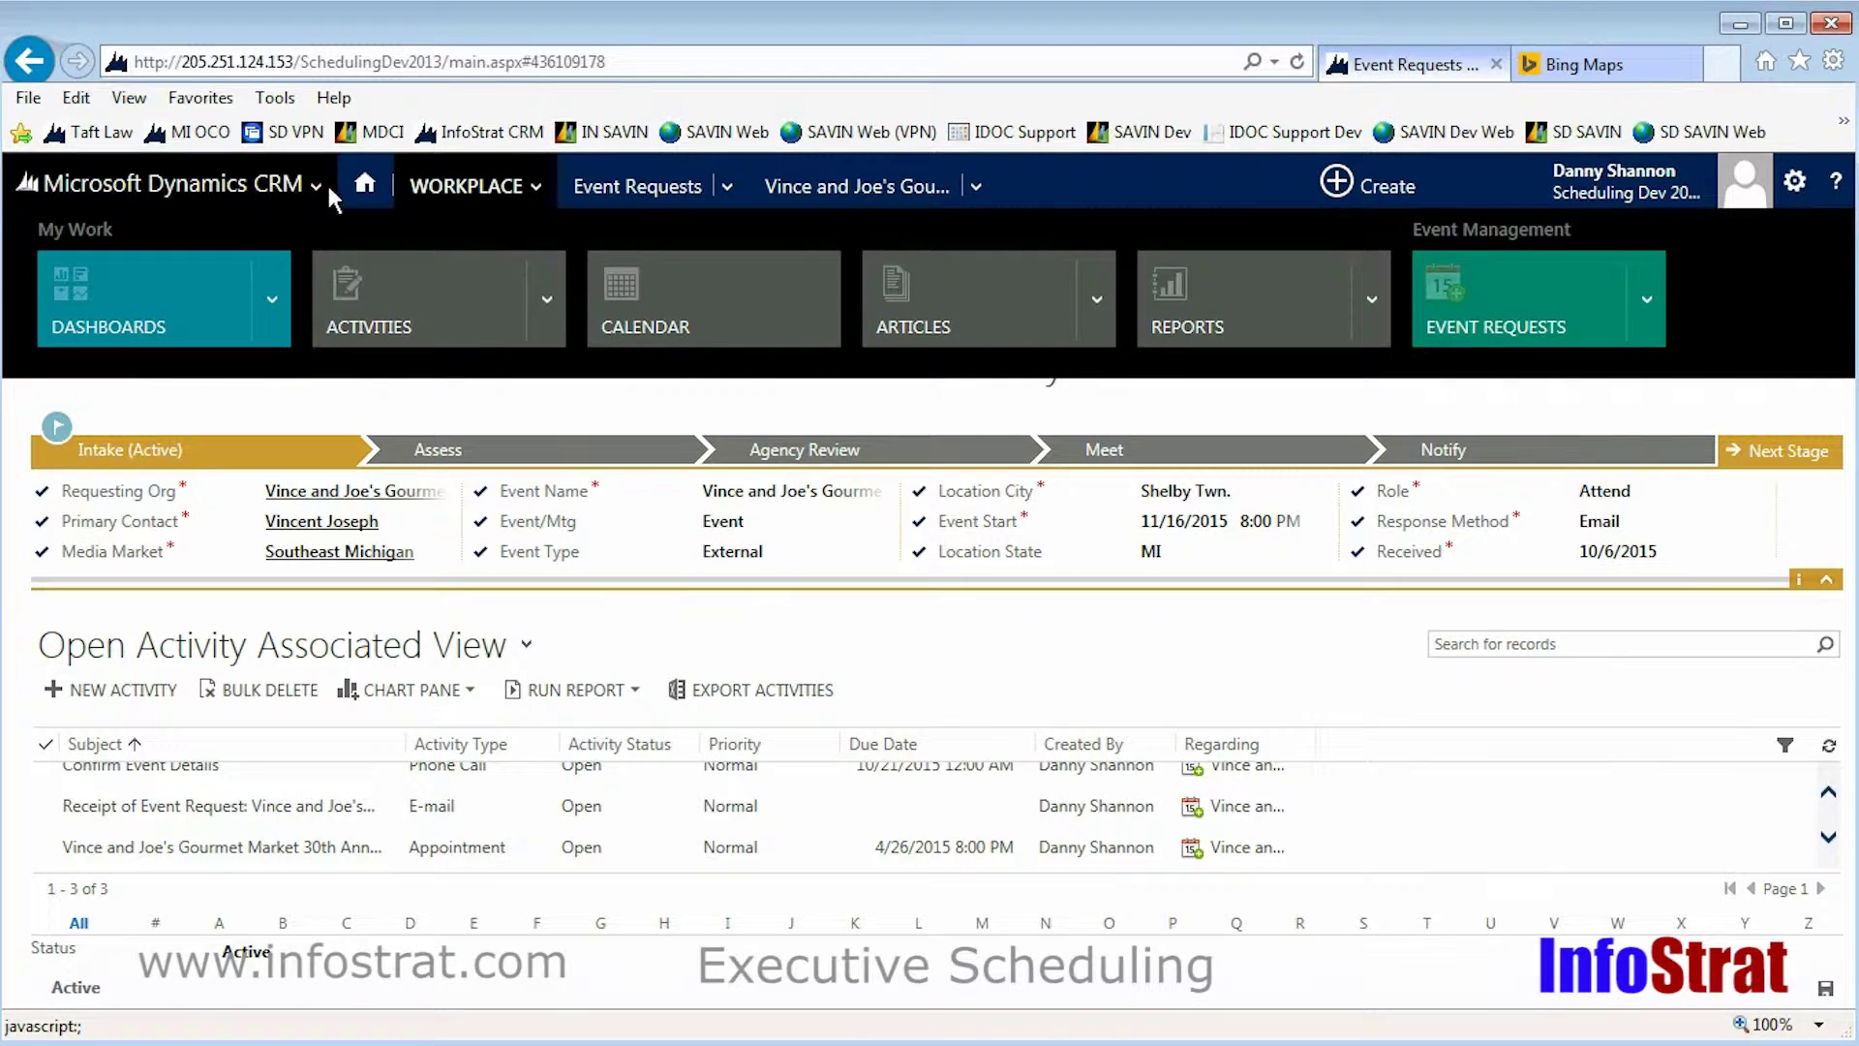
pyautogui.click(364, 189)
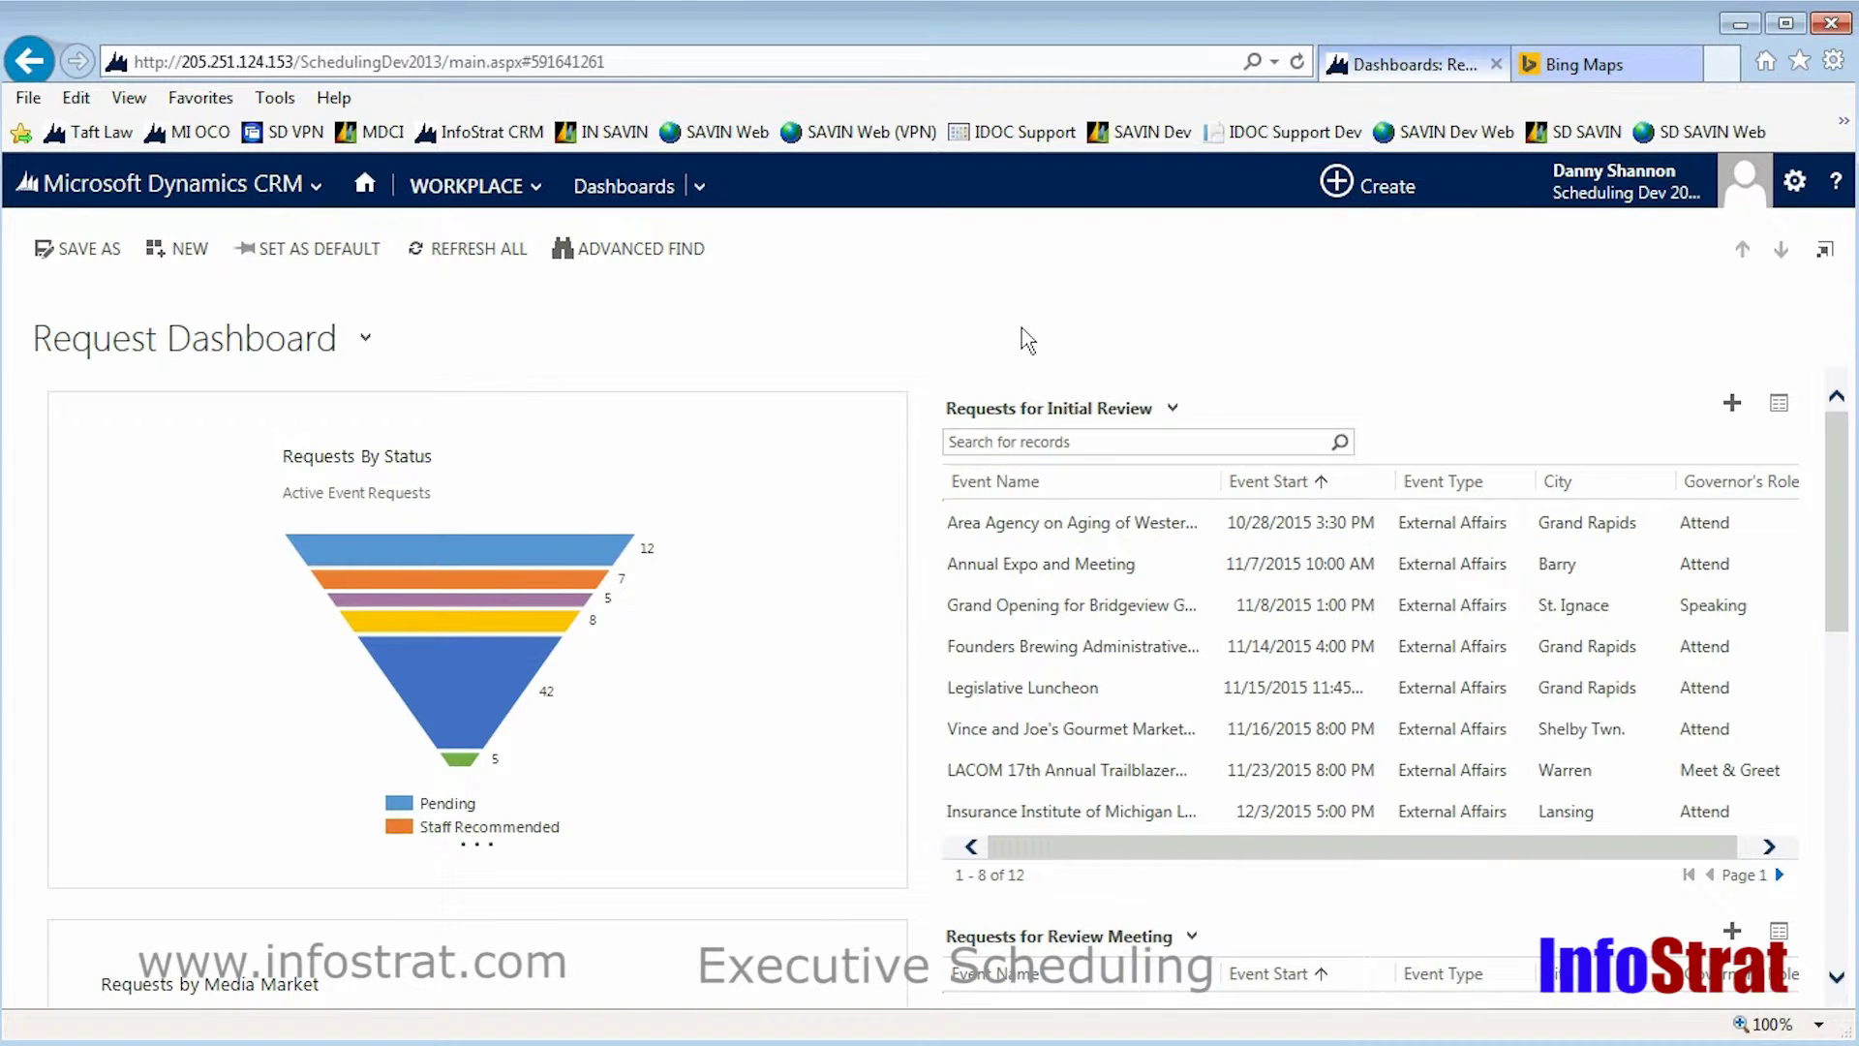
pyautogui.click(1021, 731)
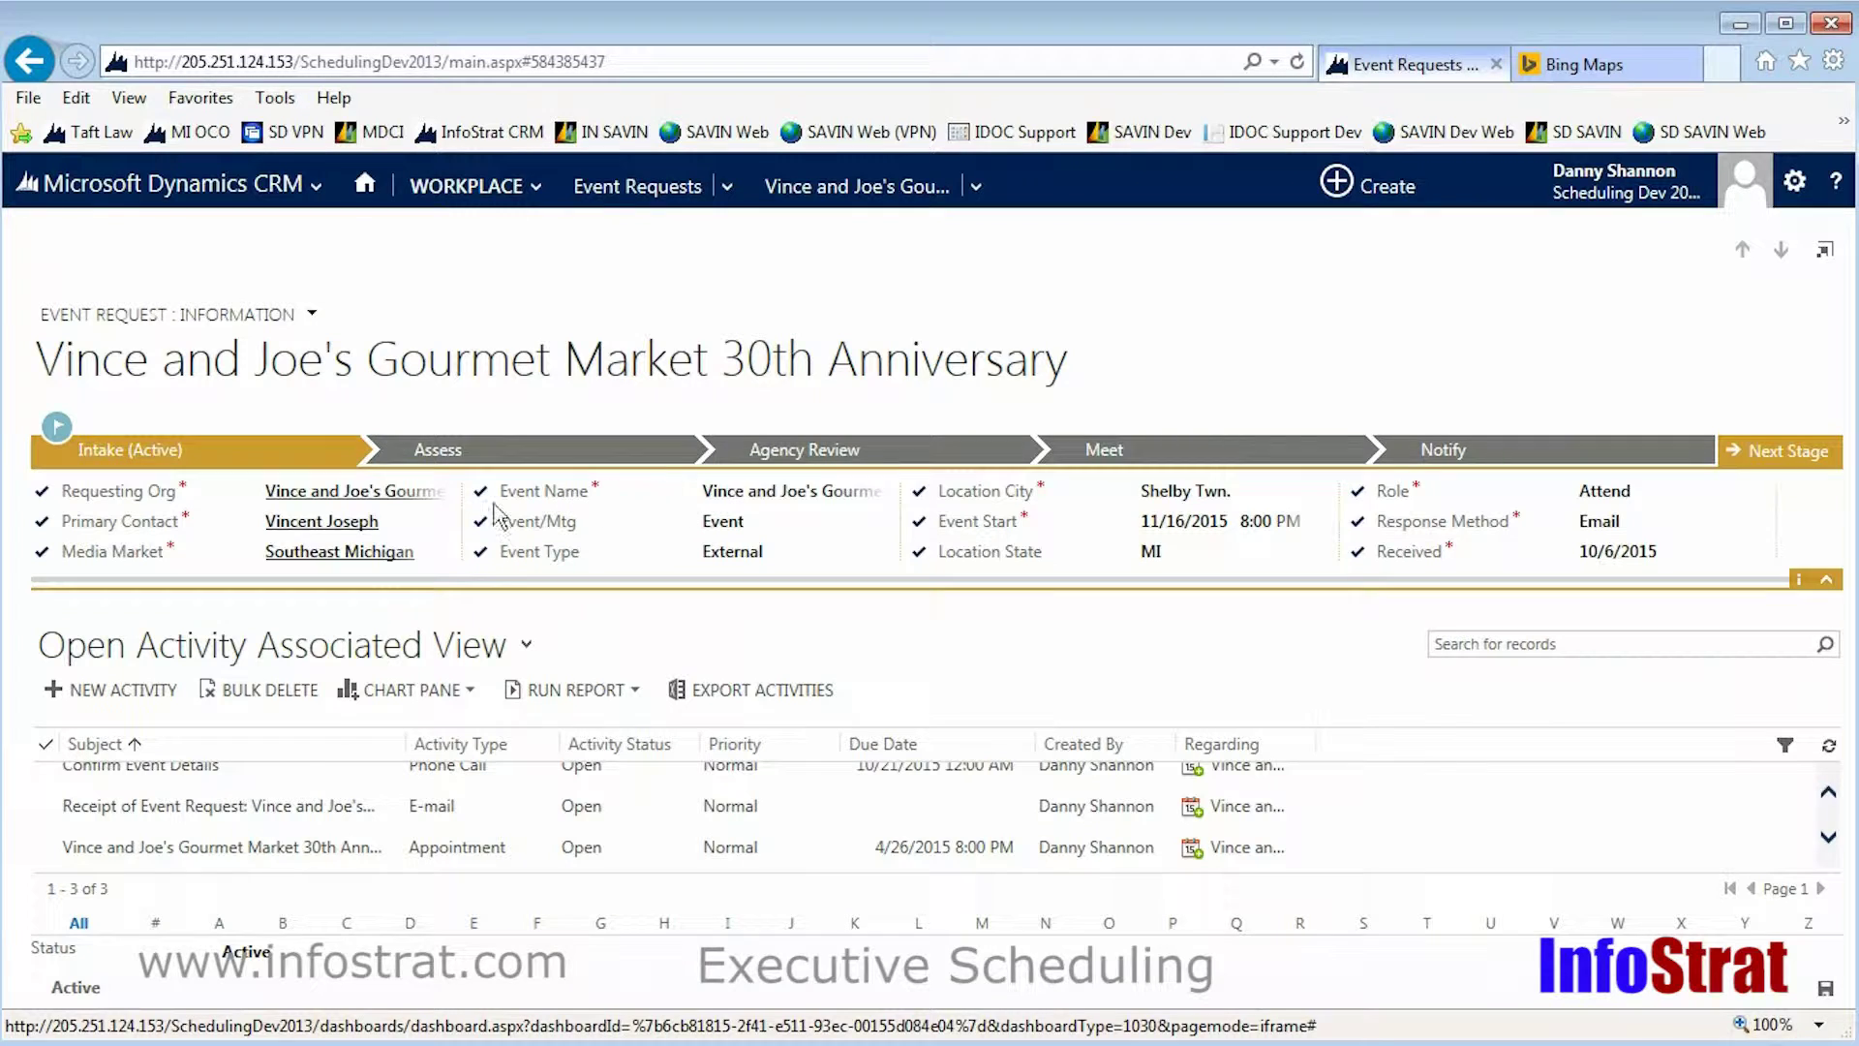
pyautogui.click(320, 491)
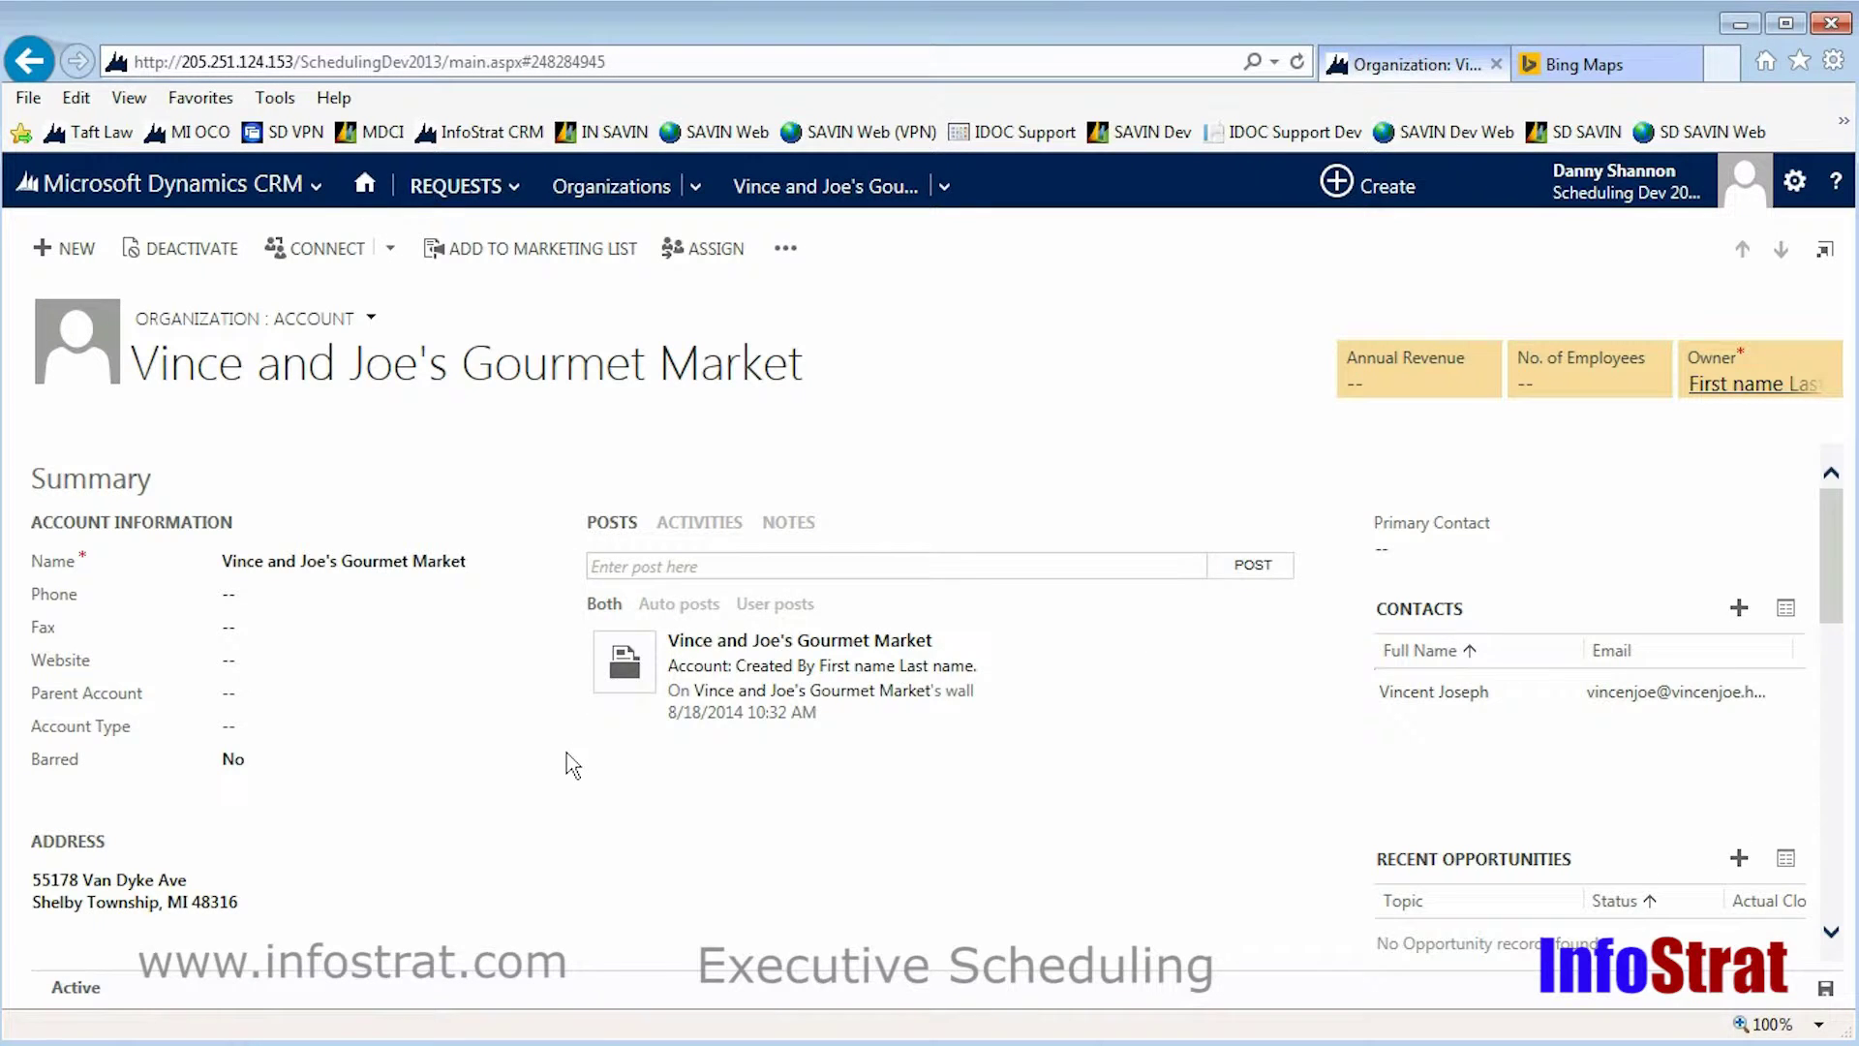
# Examine the organization's address map at a wider regional scale.
pyautogui.scroll(-4, 569, 761)
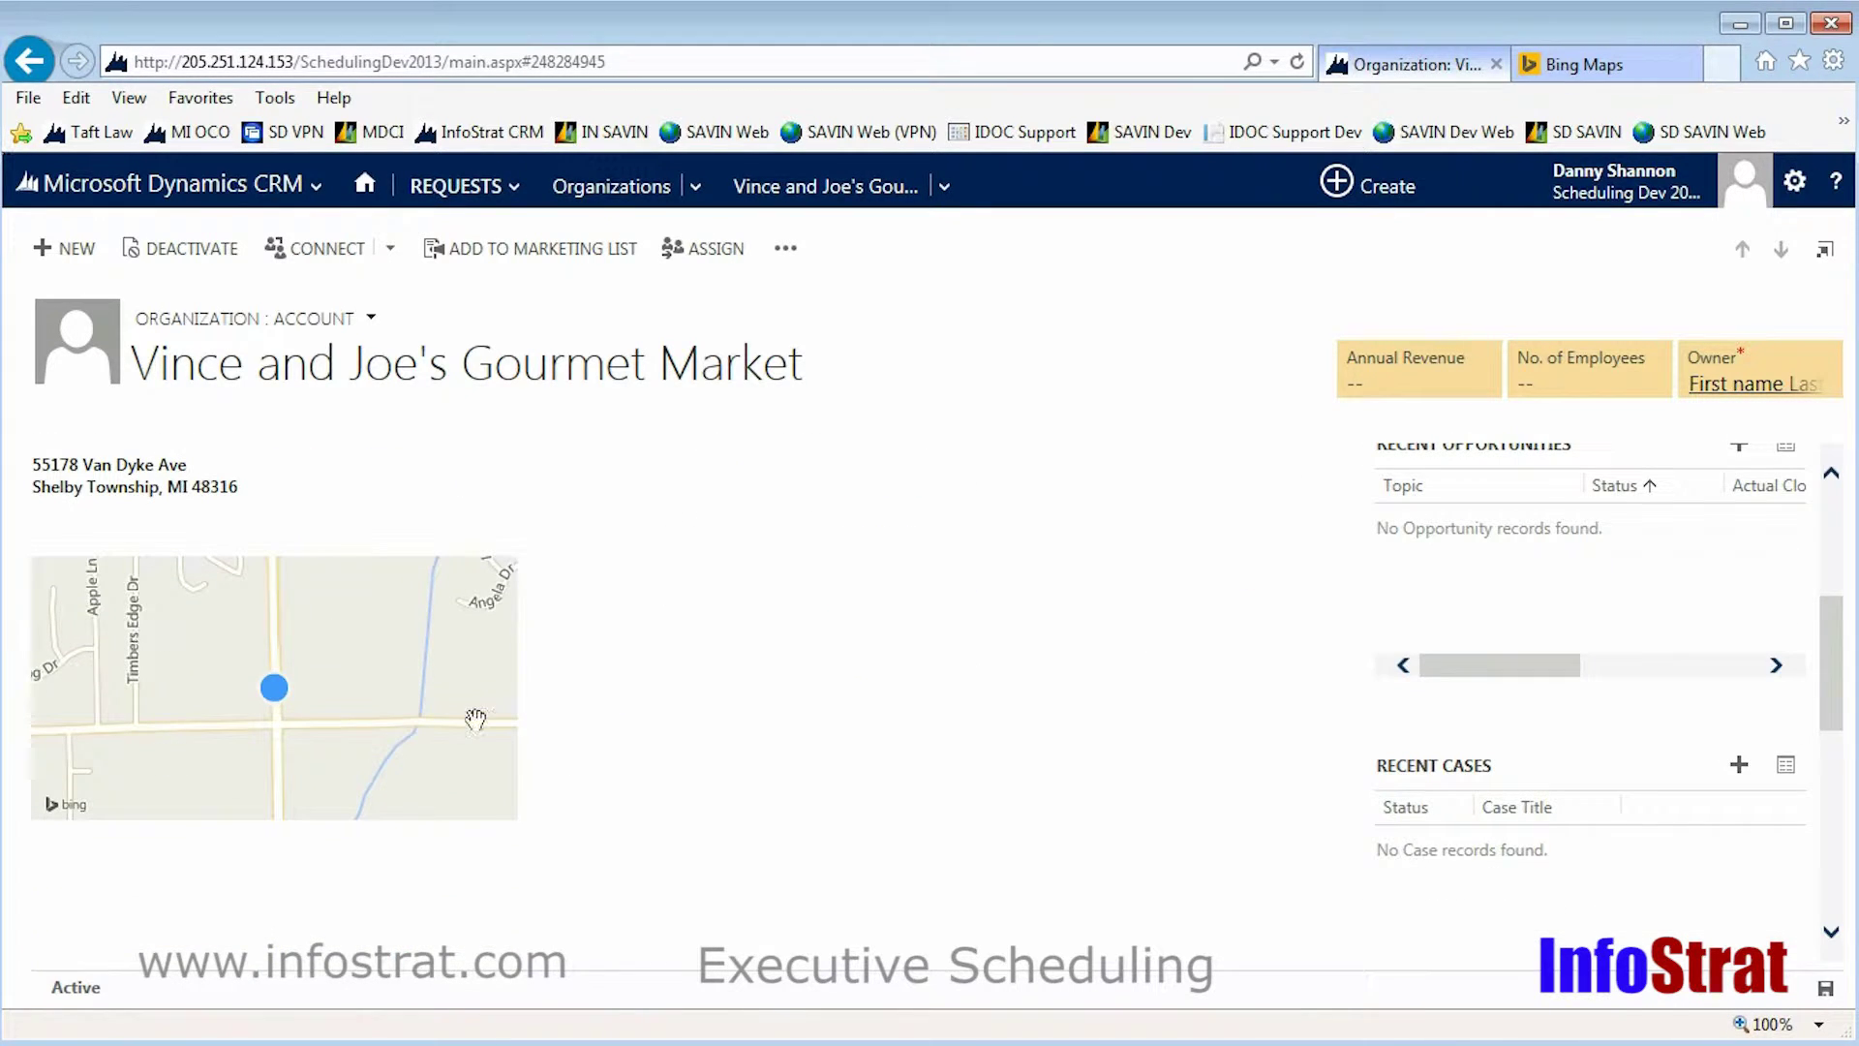
pyautogui.scroll(2, 472, 718)
pyautogui.scroll(-3, 472, 719)
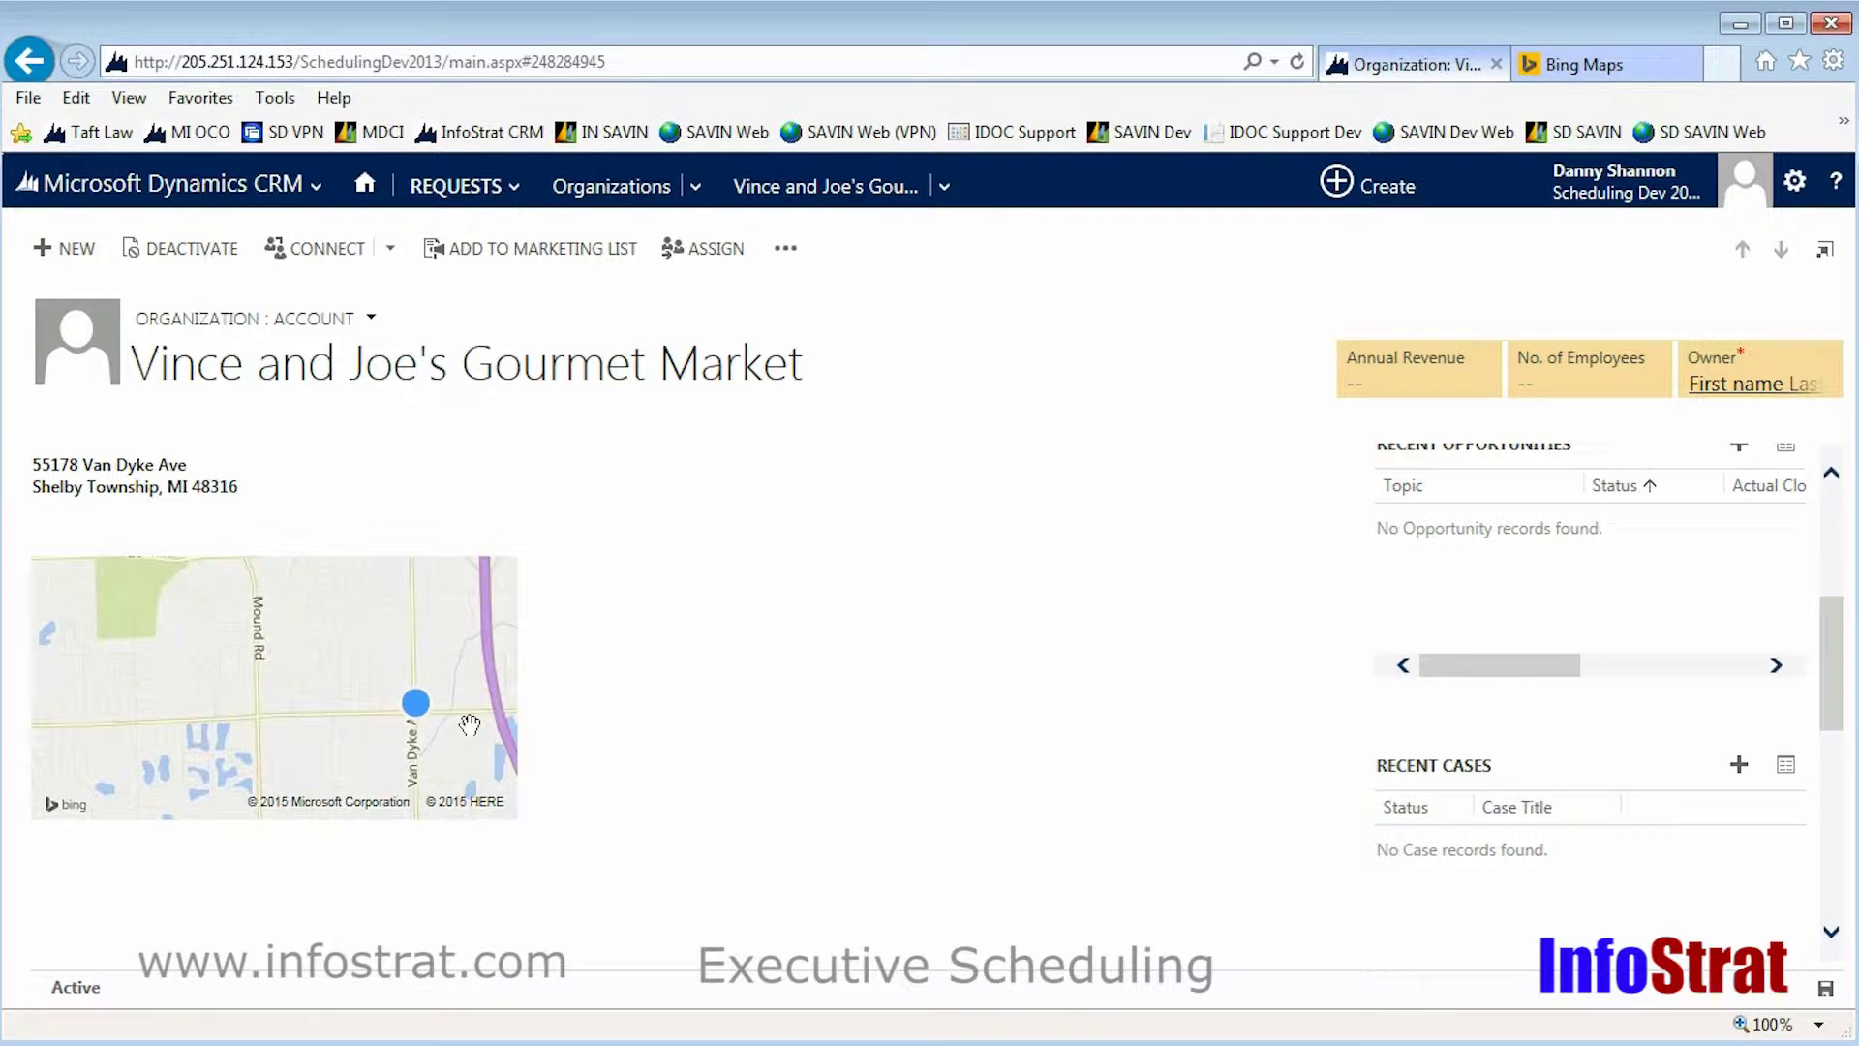
pyautogui.scroll(-5, 470, 723)
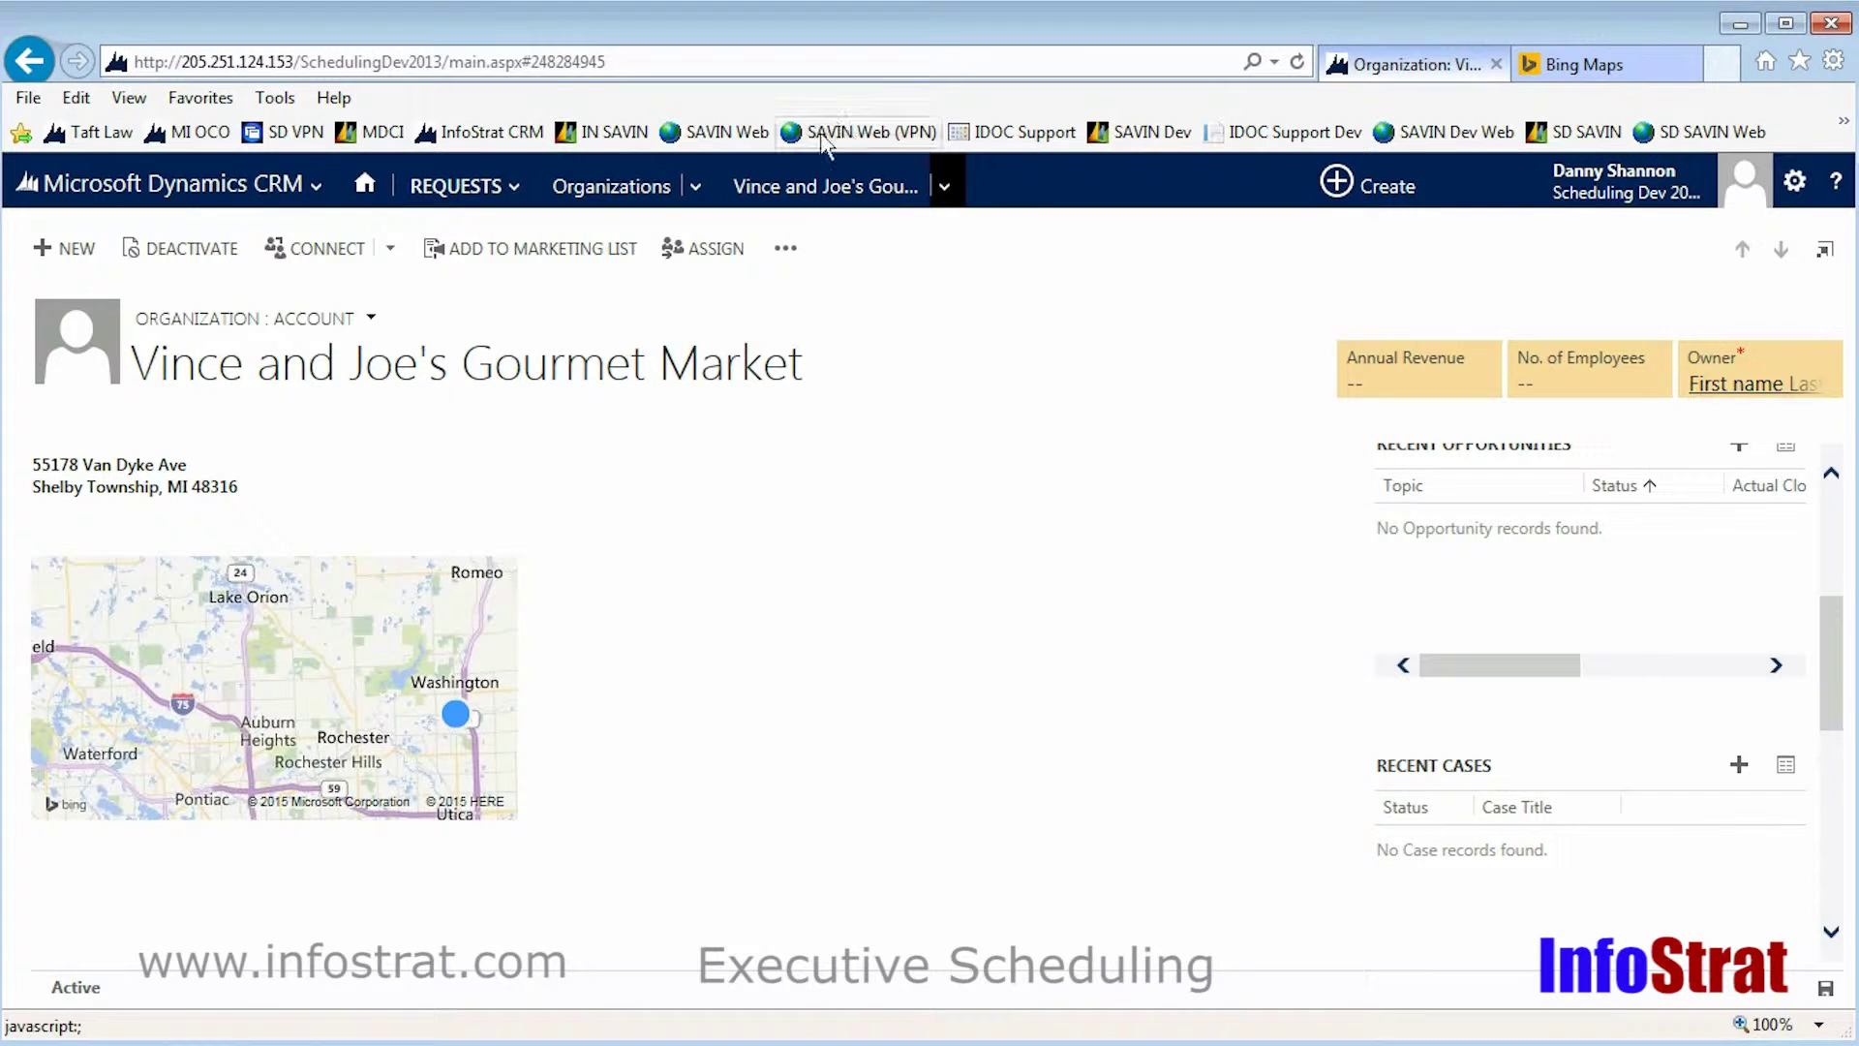
pyautogui.click(944, 186)
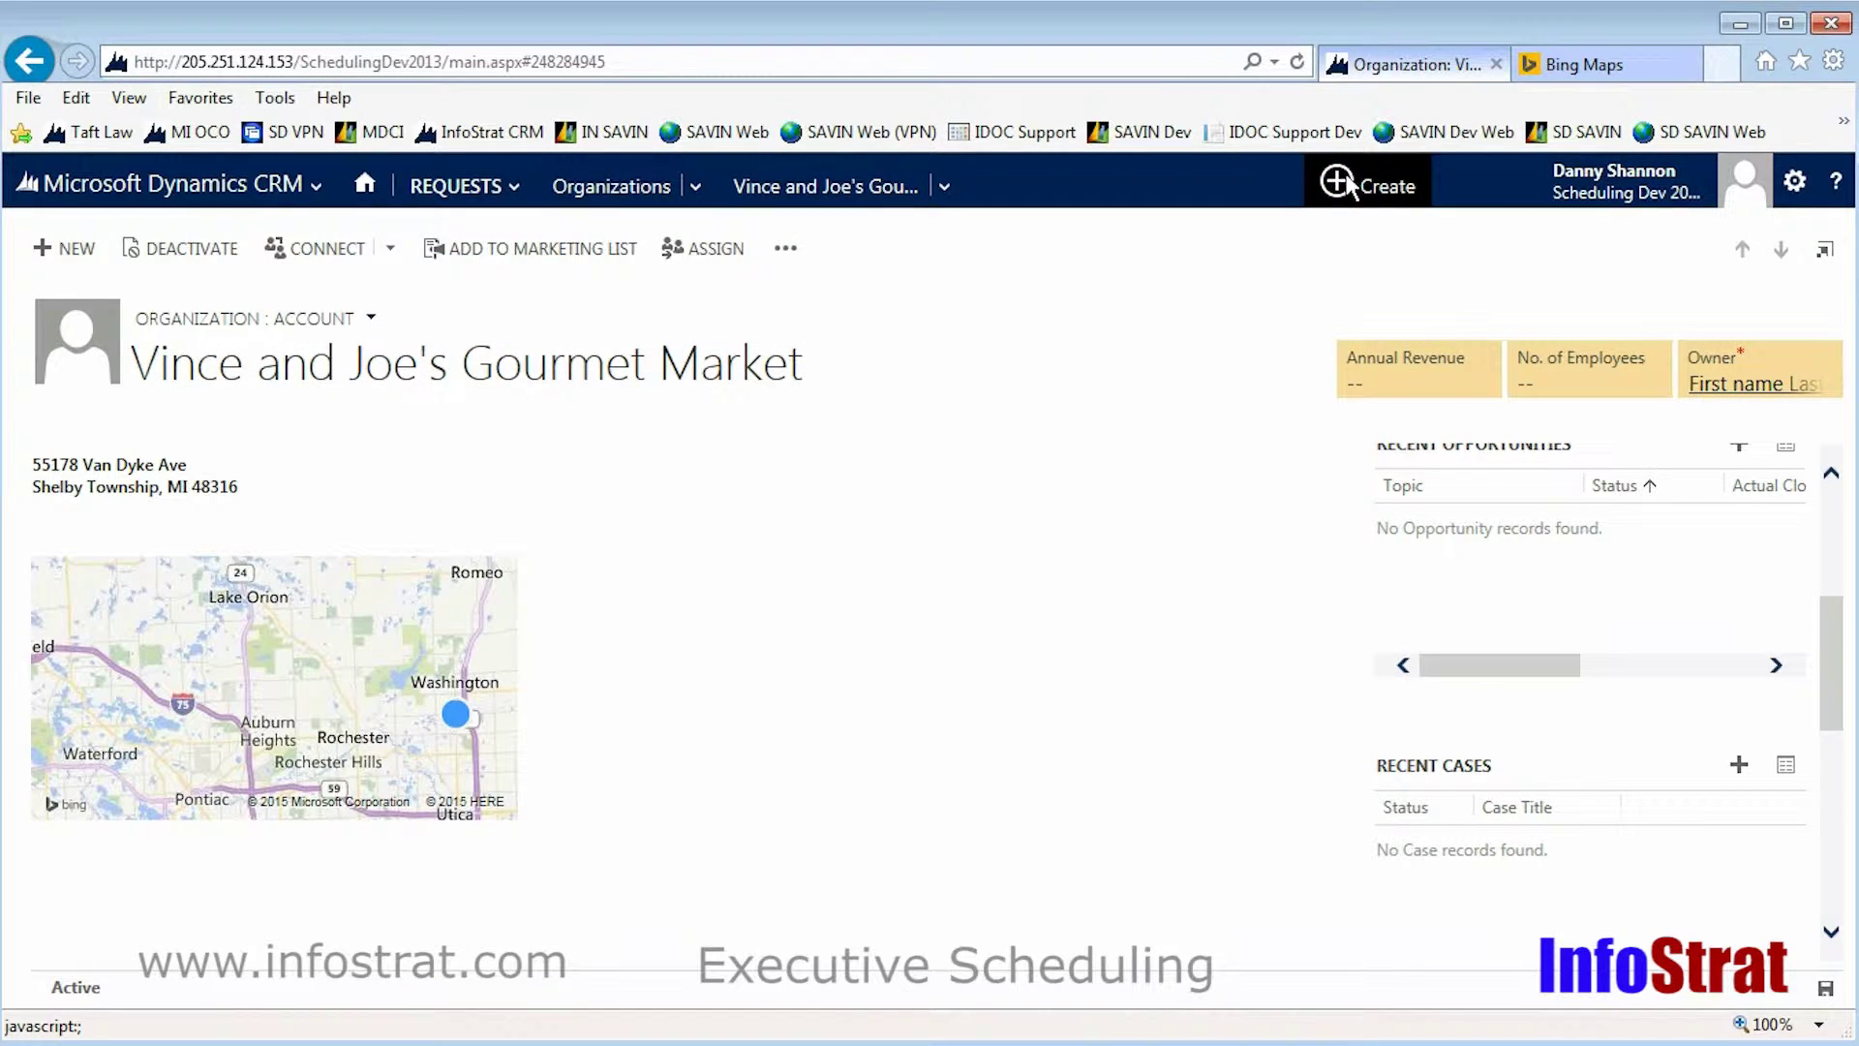
# Create a new event request named "Ceremony to Recognize Veteran Owned Businesses".
pyautogui.click(1349, 186)
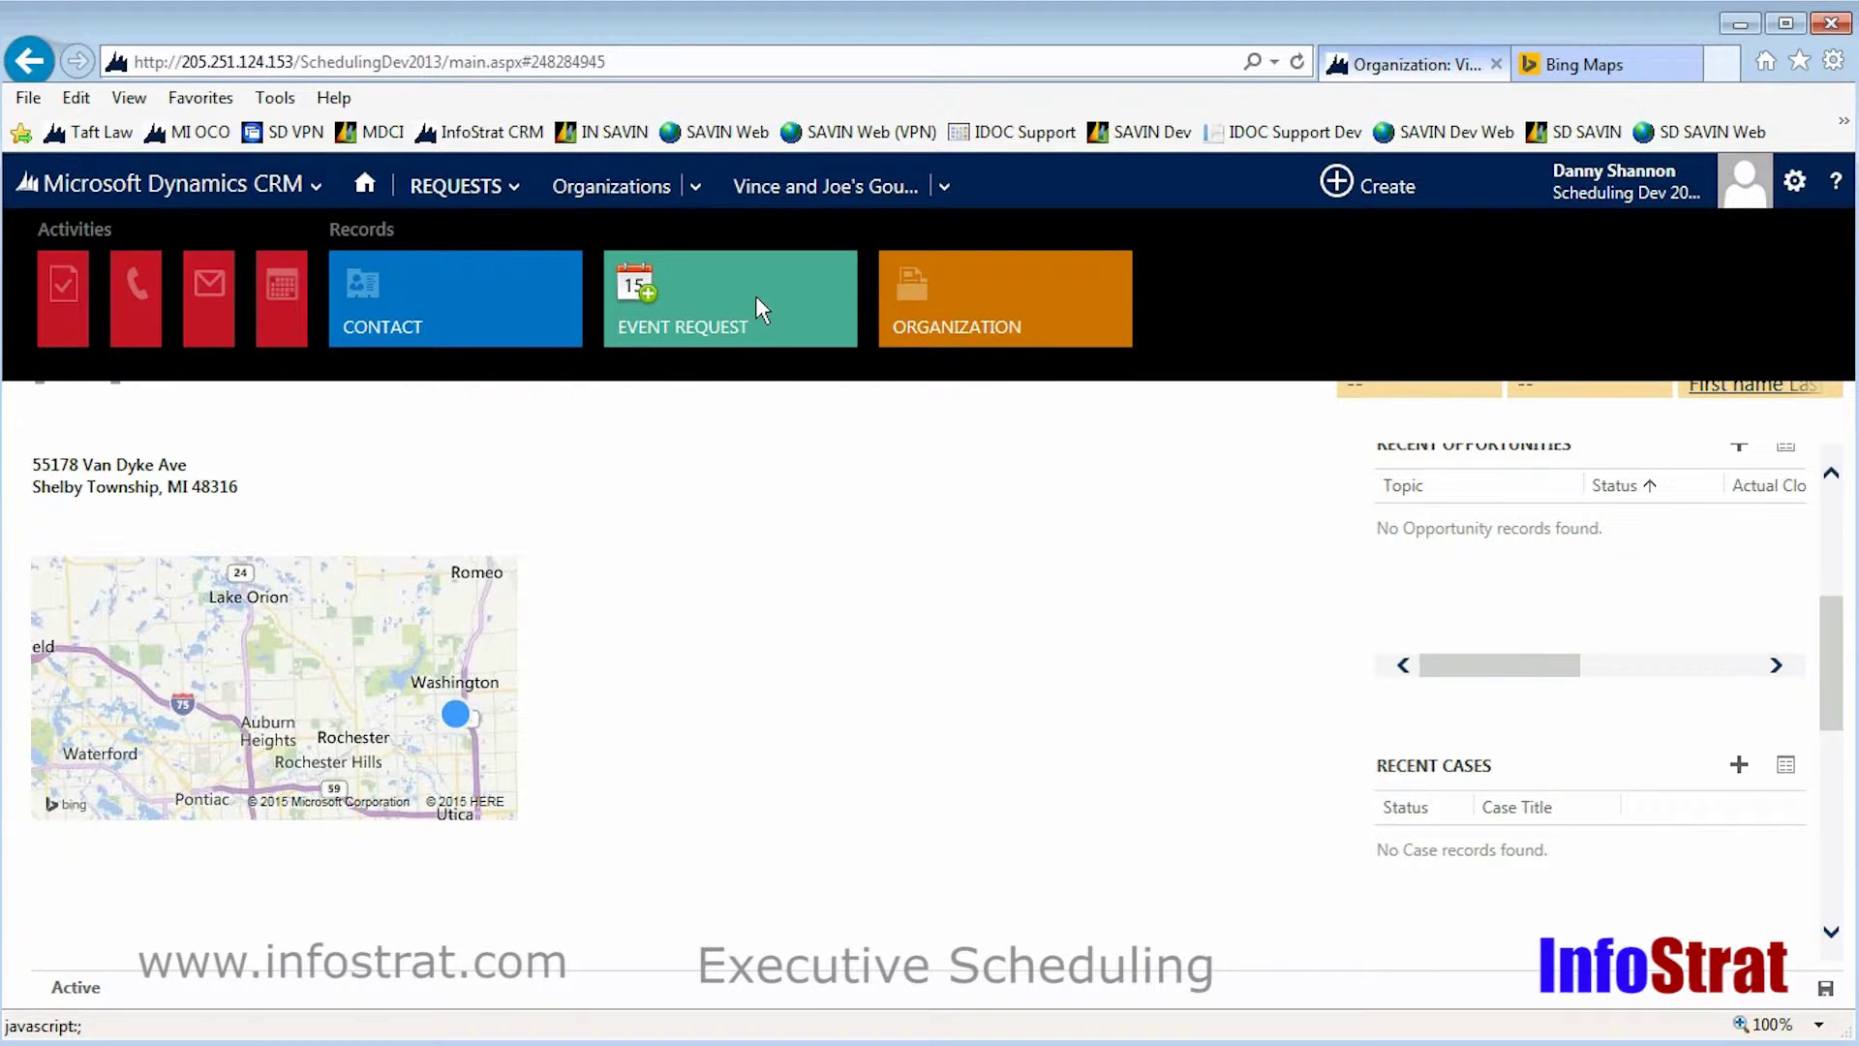
pyautogui.click(756, 297)
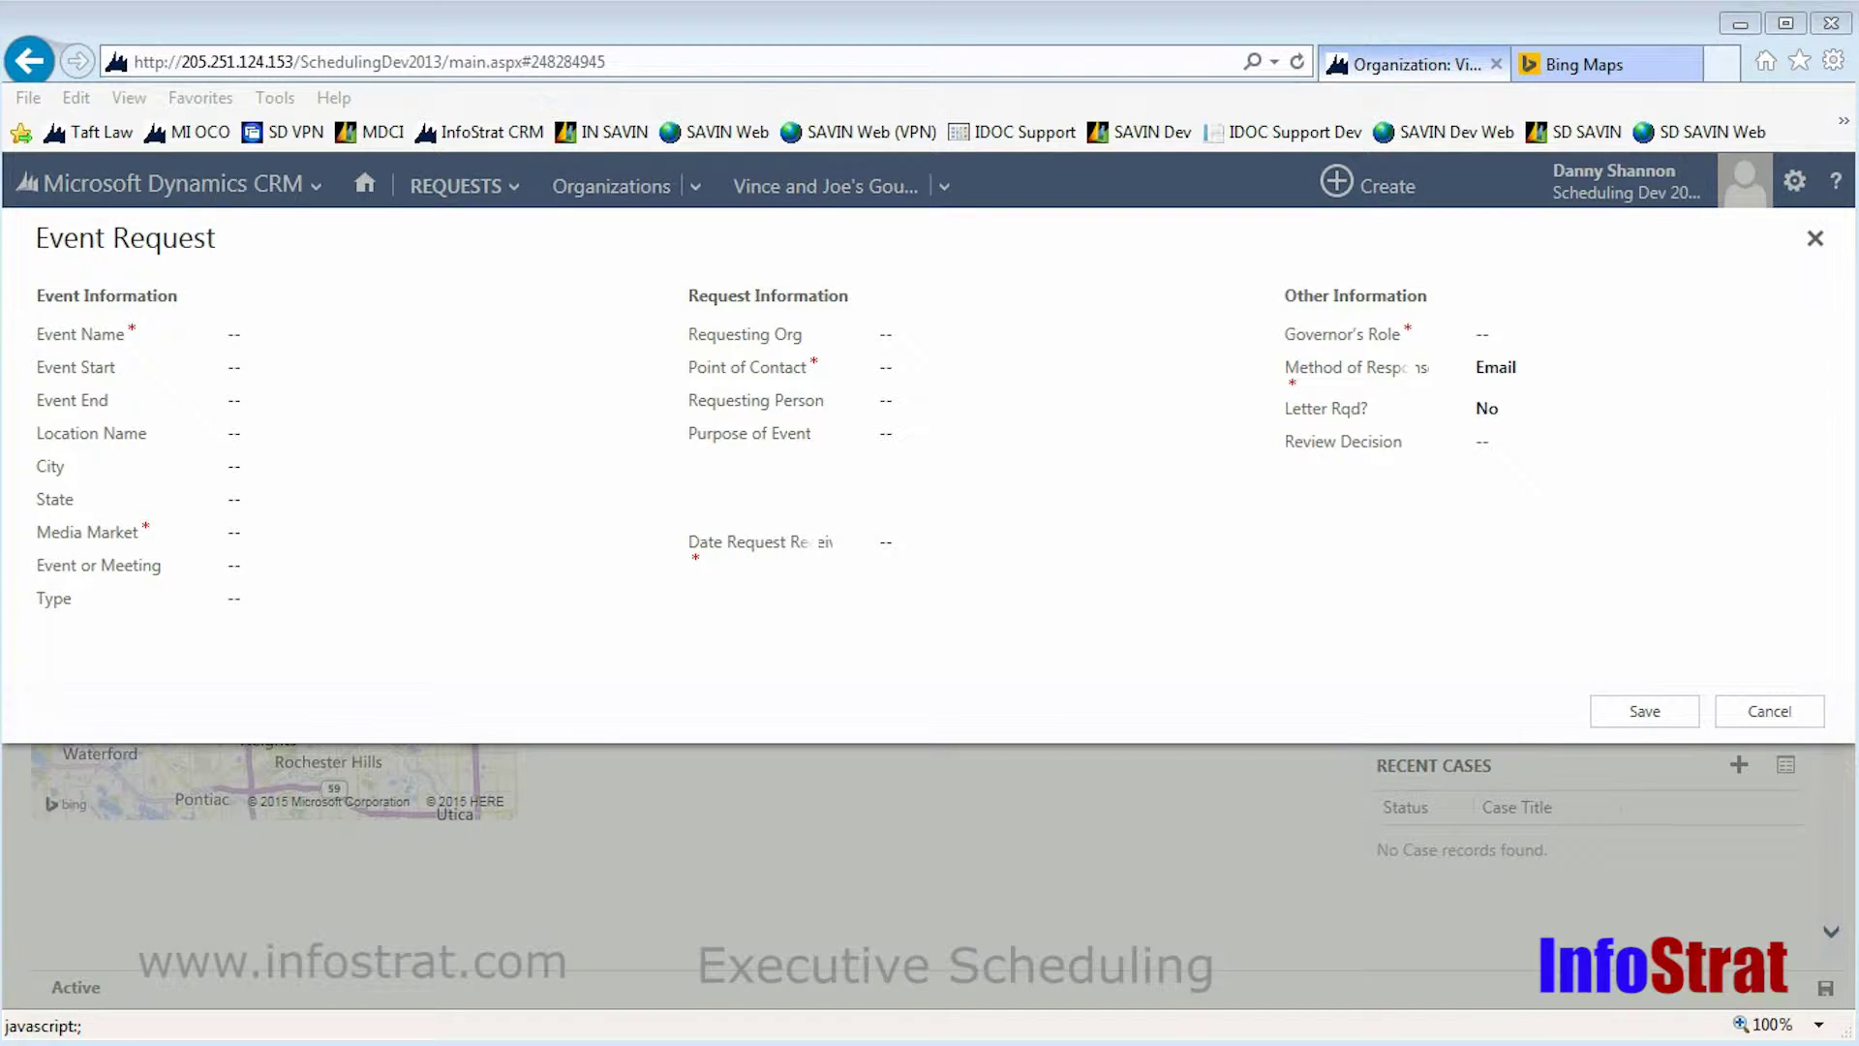
pyautogui.click(367, 333)
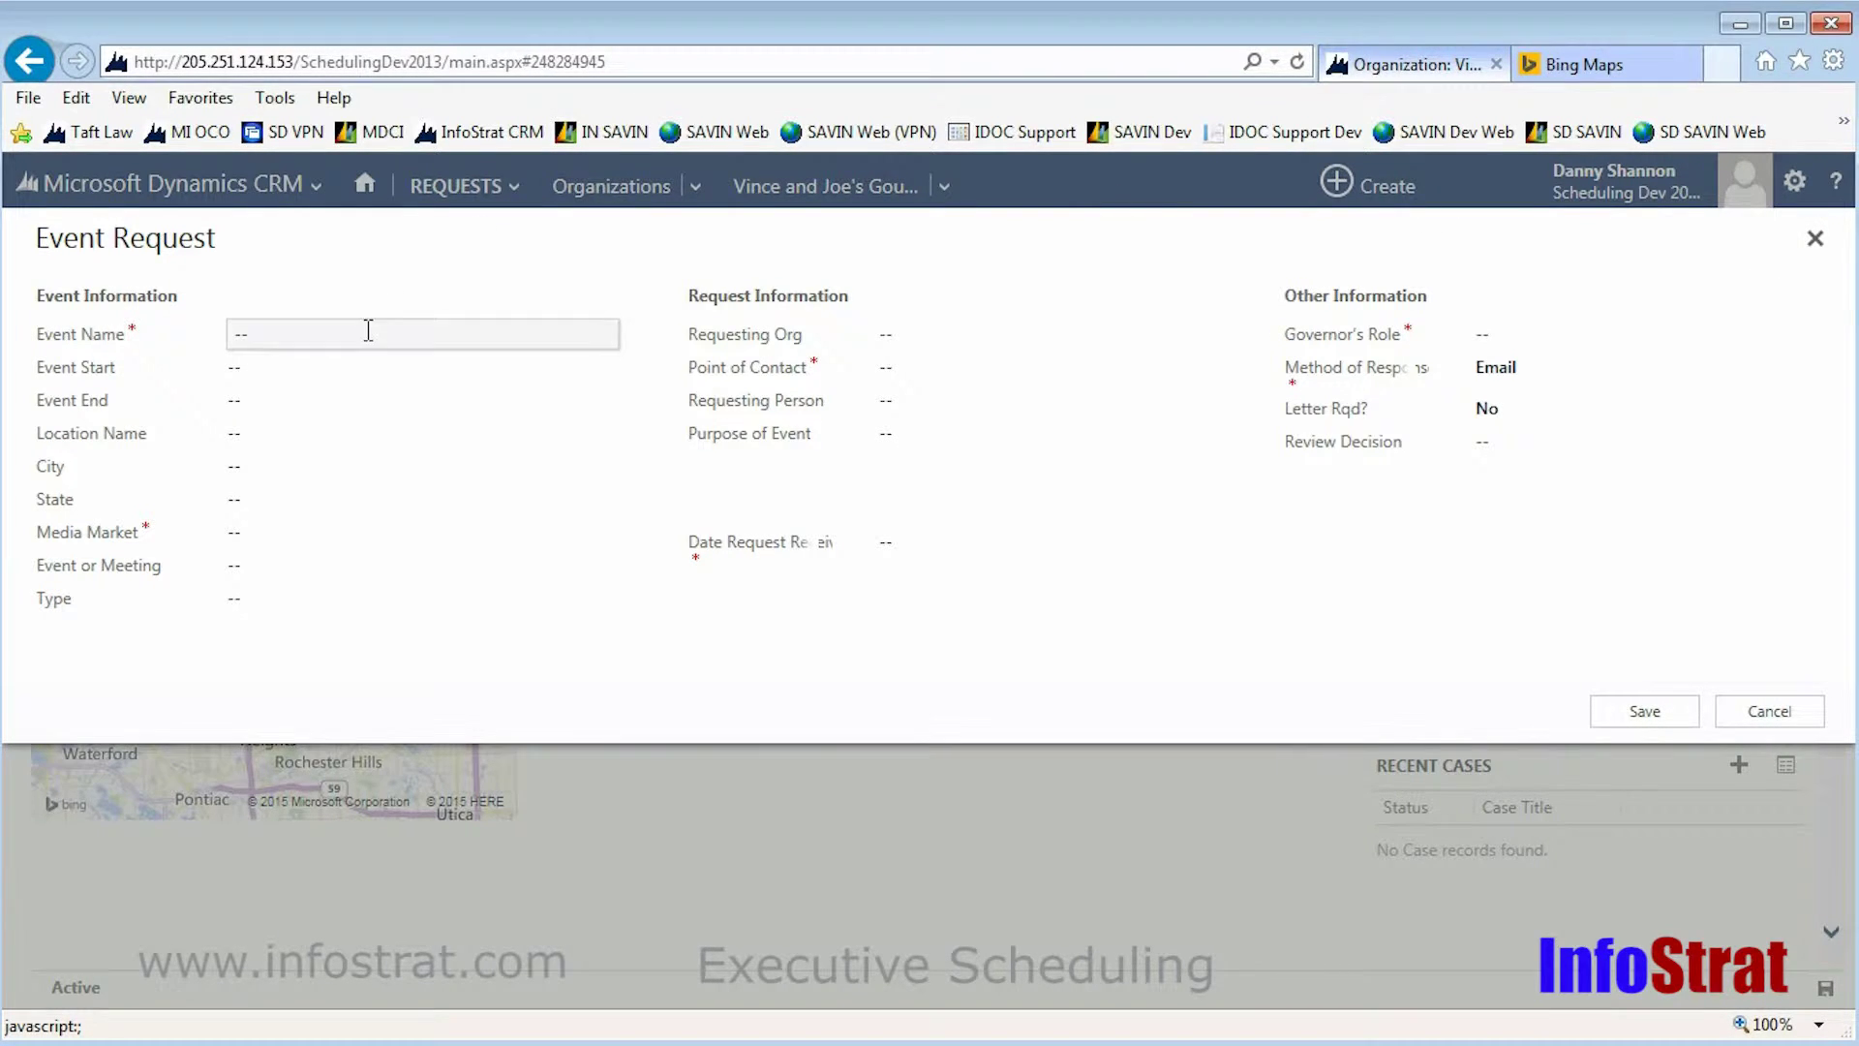
pyautogui.write('Ceremony to Recognize Veteran Owned Businesses')
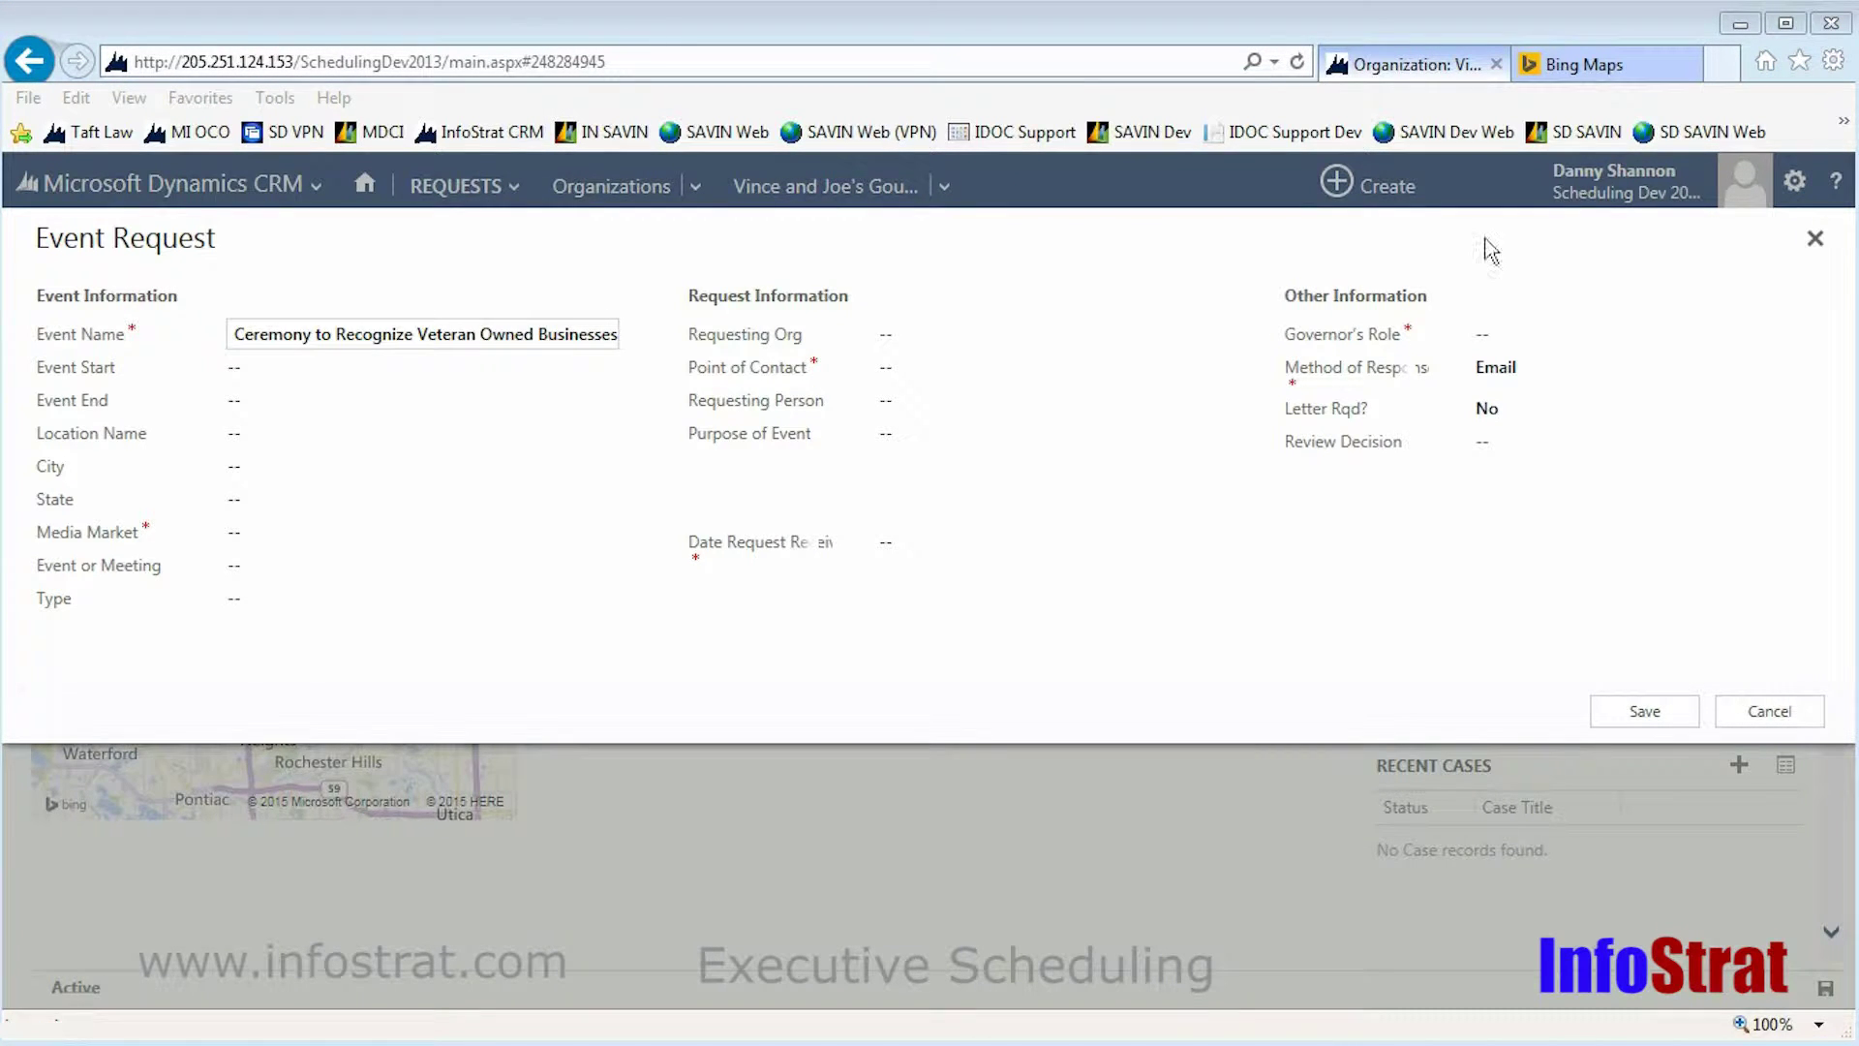
# Set the event start to 10/30/2015 at 2:00 PM.
pyautogui.click(385, 369)
pyautogui.write('10/30/15')
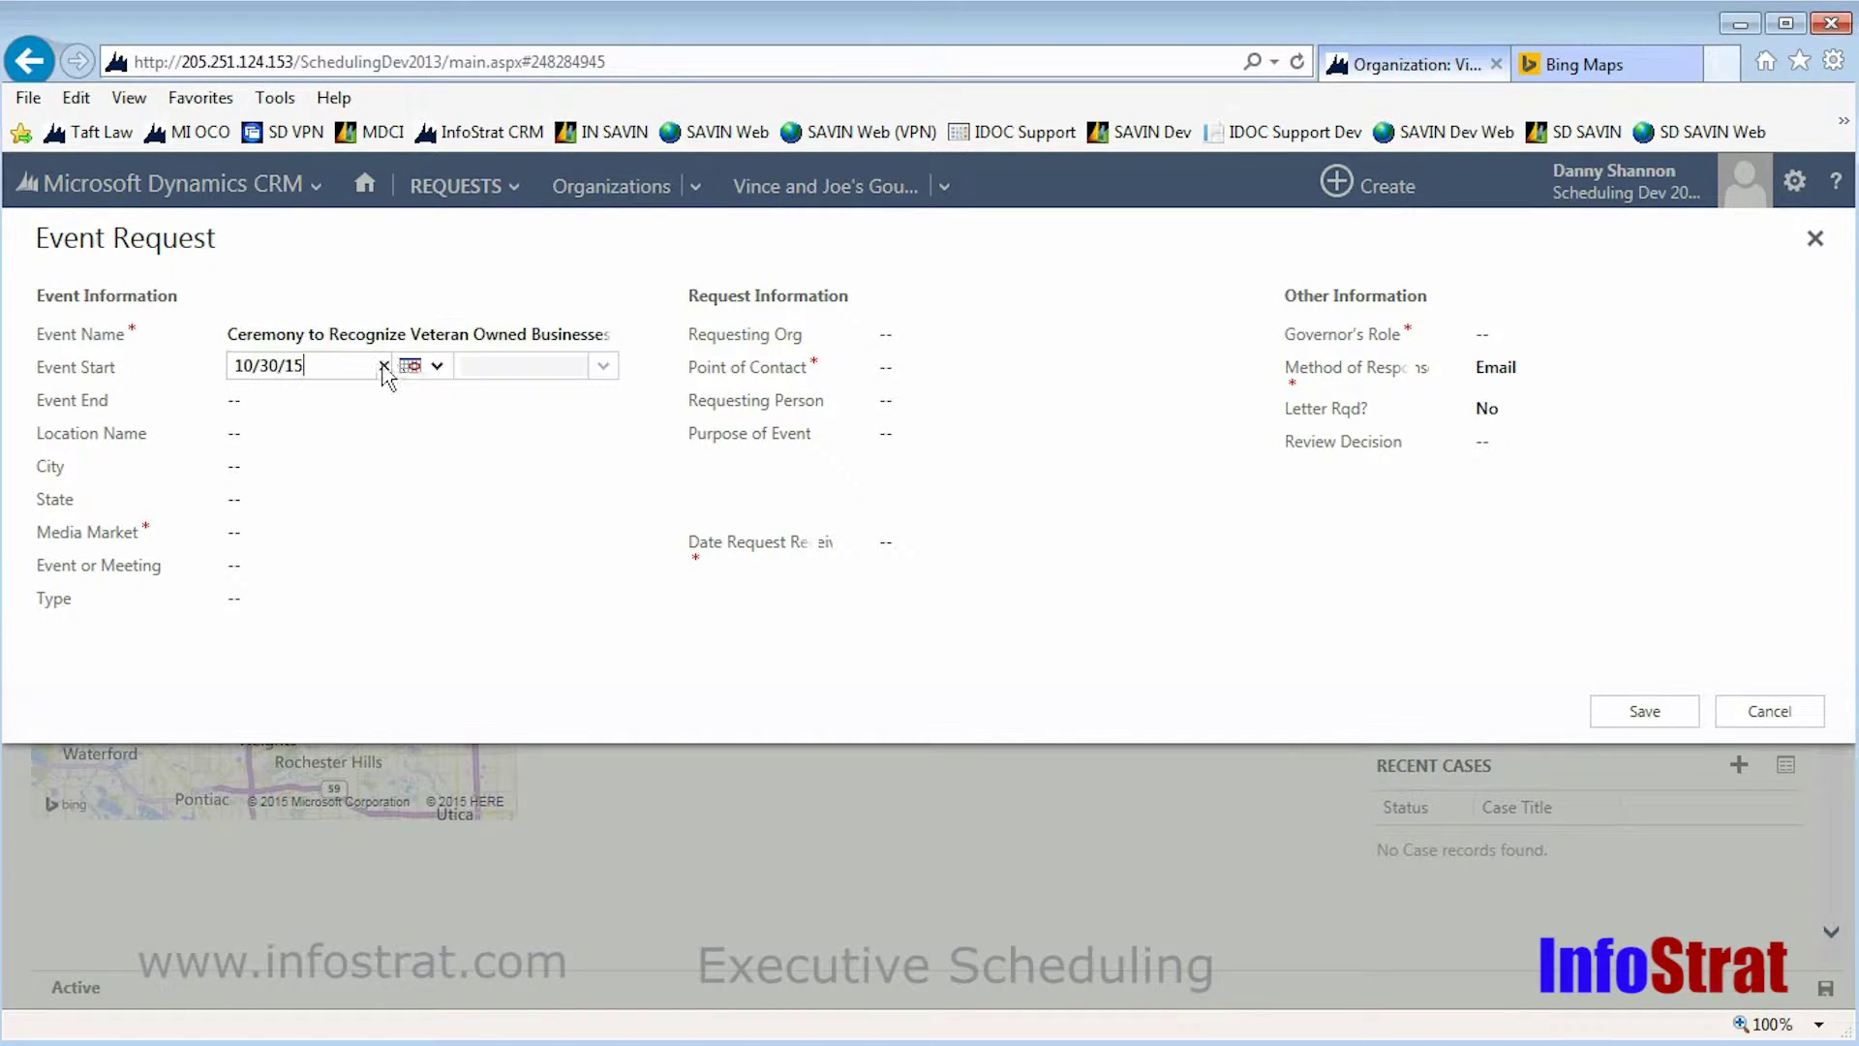
pyautogui.click(466, 367)
pyautogui.click(603, 366)
pyautogui.scroll(-8, 619, 474)
pyautogui.click(531, 496)
# Set the event end to 10/30/2015 at 4:00 PM.
pyautogui.click(329, 401)
pyautogui.write('10/30/15')
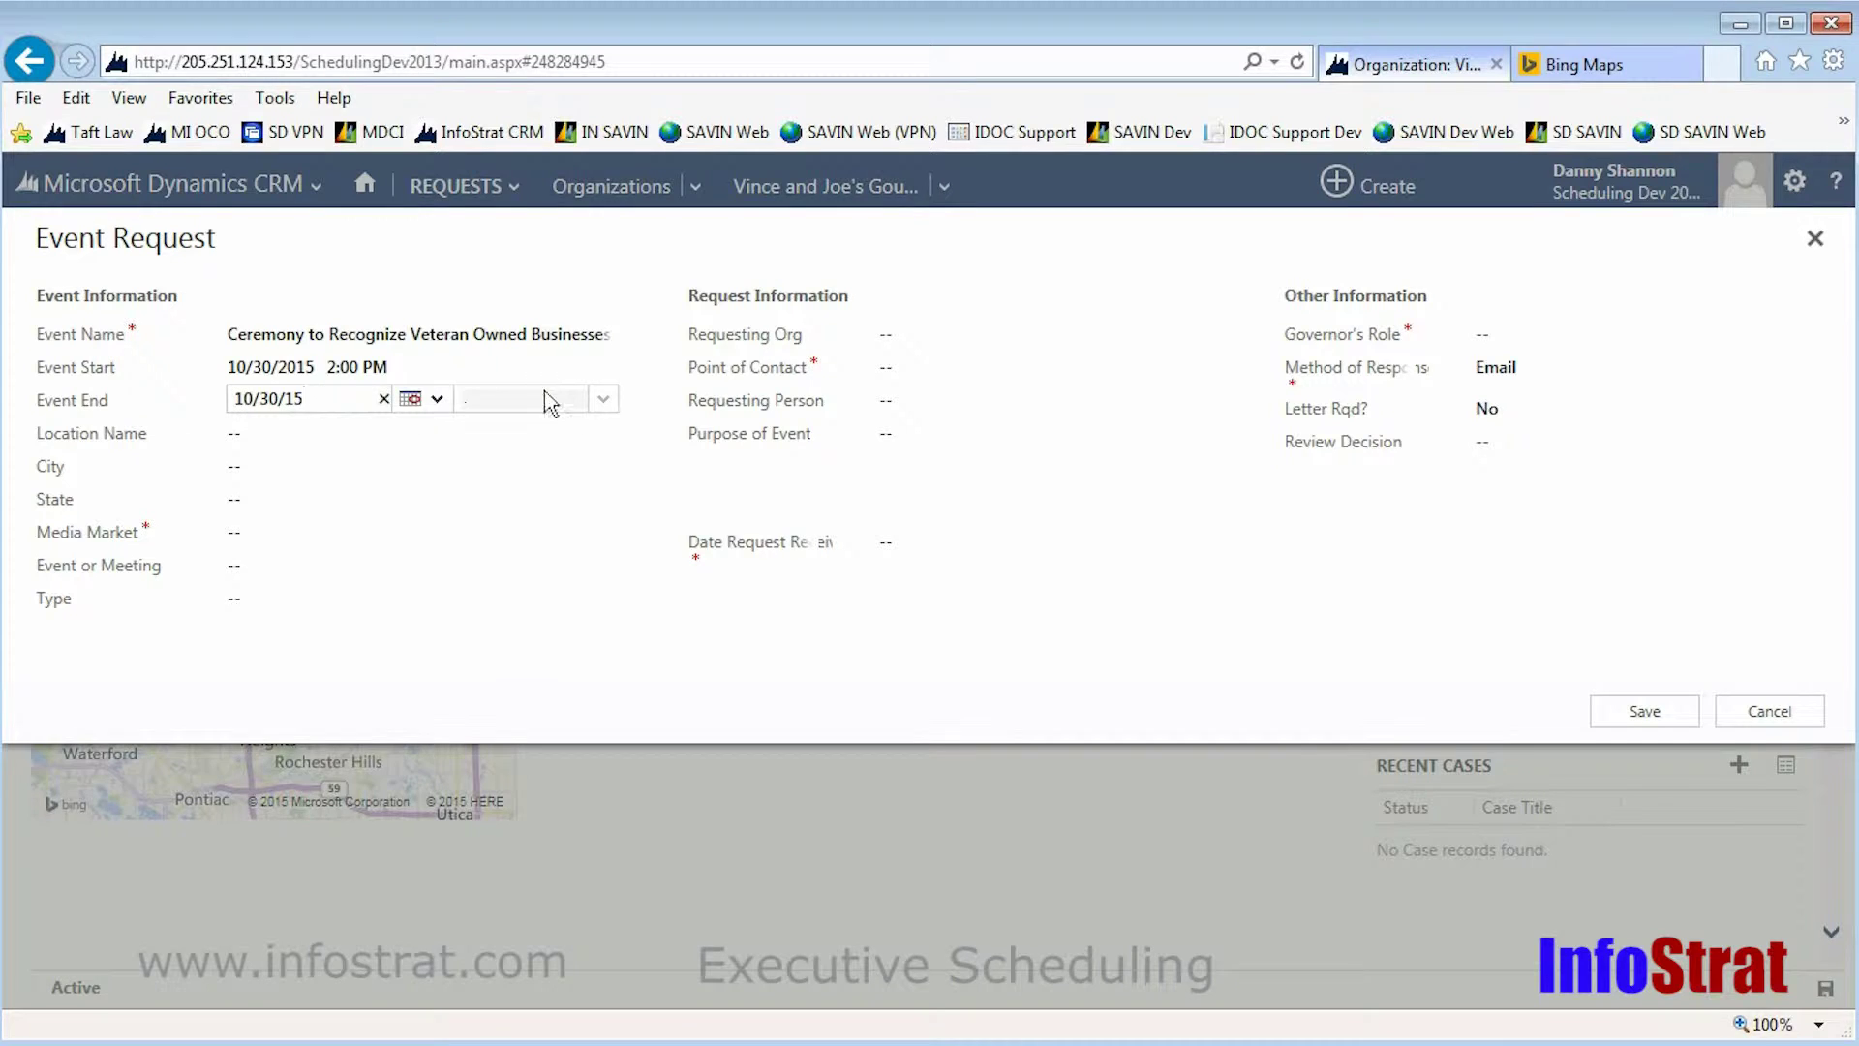
pyautogui.click(603, 399)
pyautogui.scroll(-3, 631, 489)
pyautogui.moveTo(632, 489); pyautogui.dragTo(622, 508)
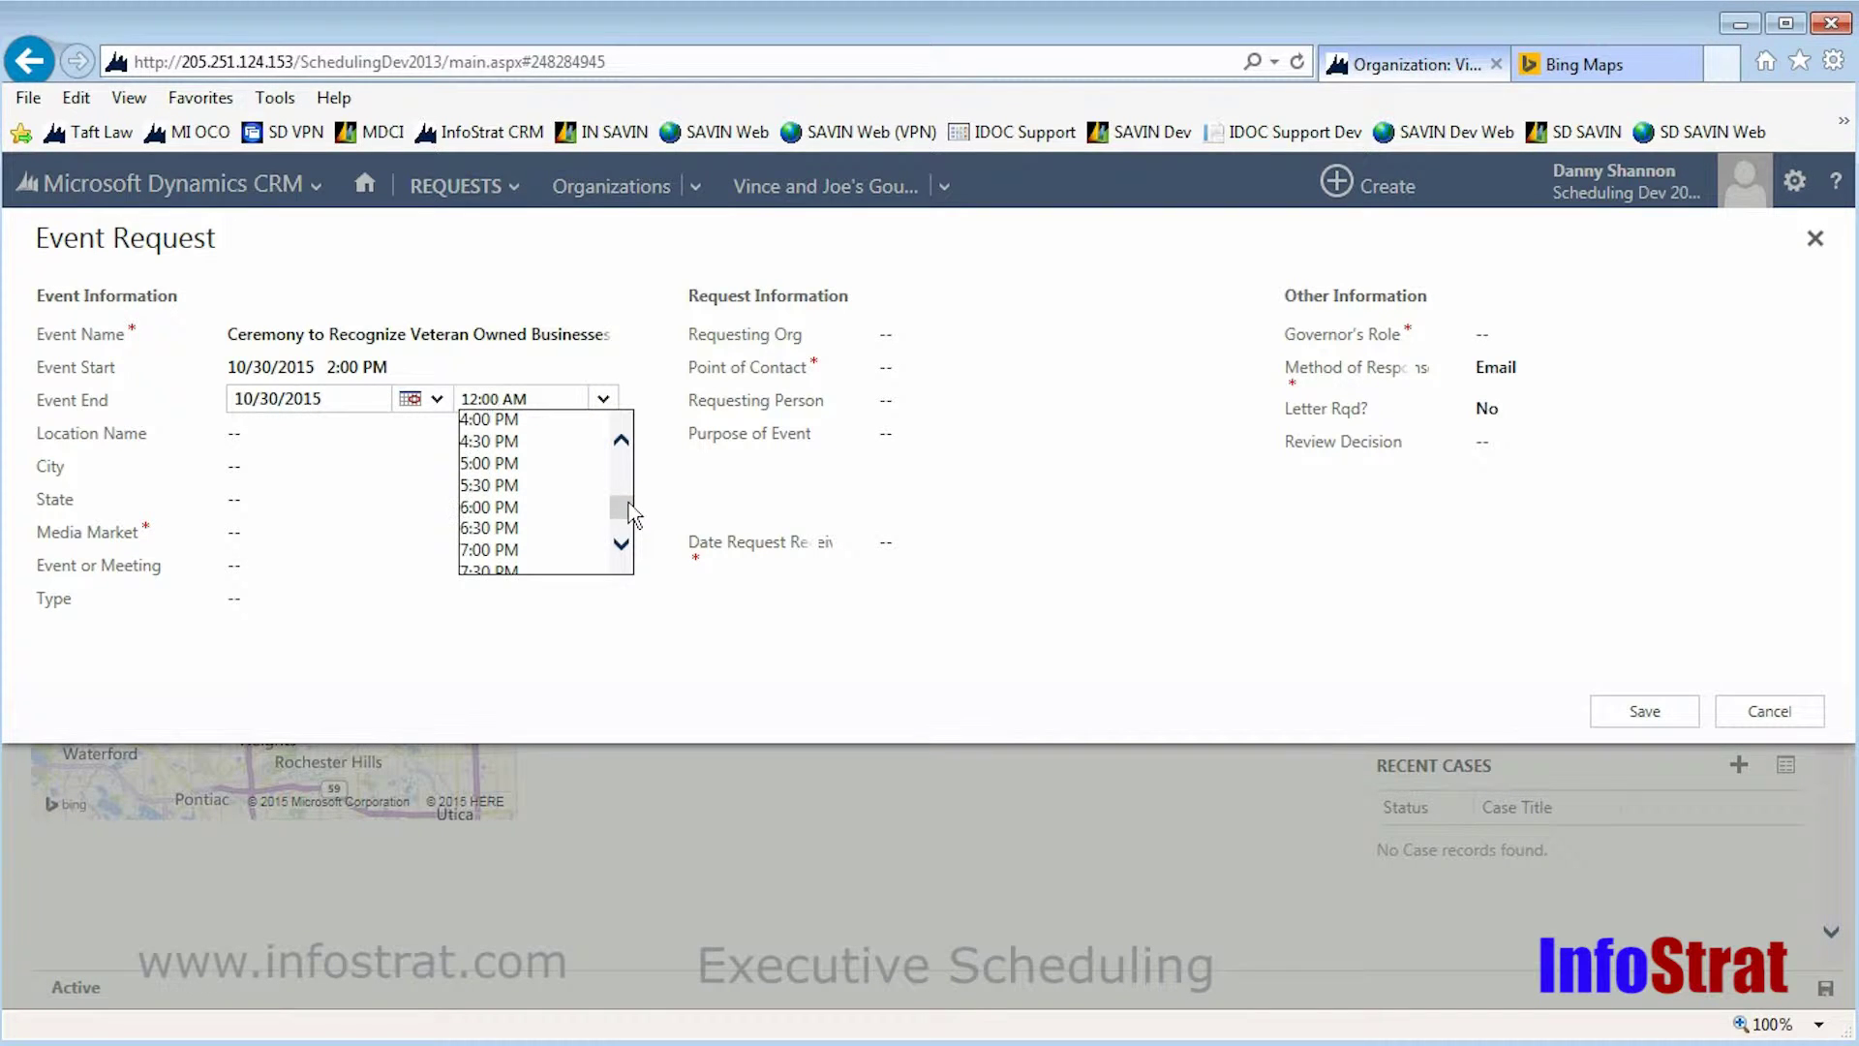
pyautogui.click(520, 437)
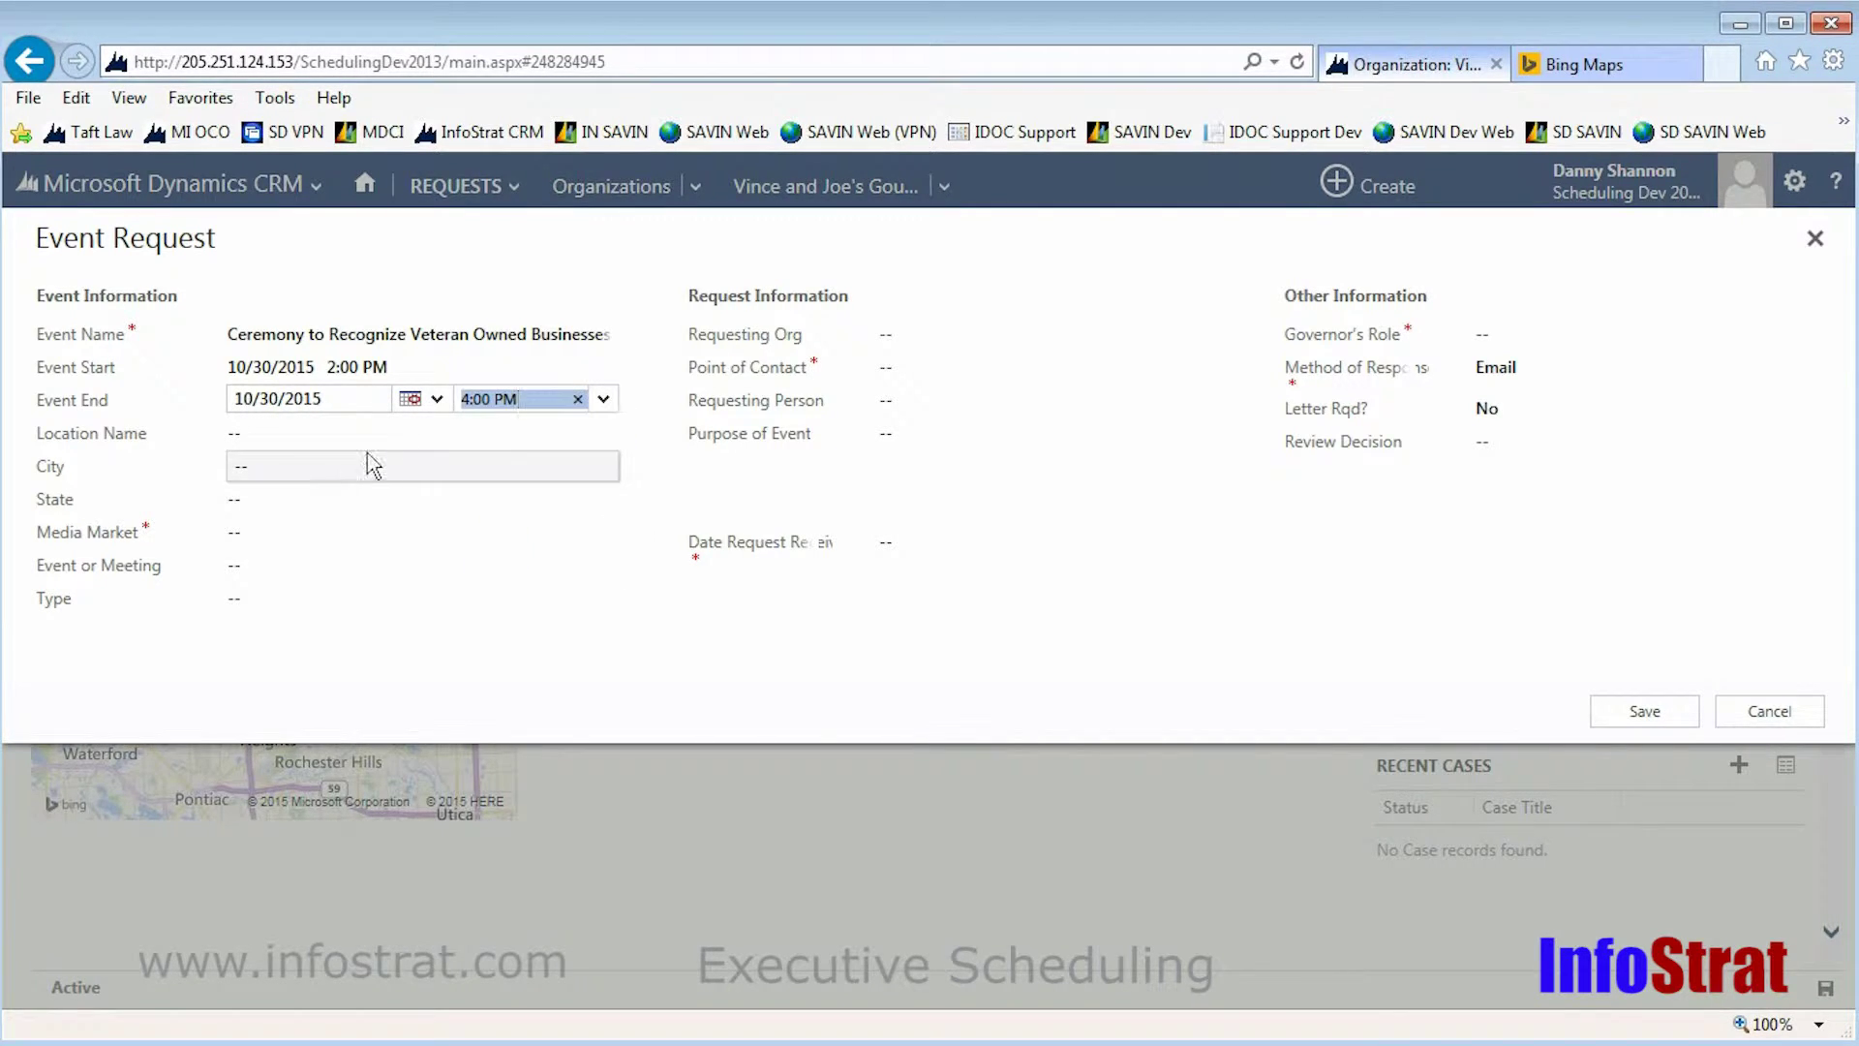
# Enter "Hastings Holiday Inn Express" as the event's location name.
pyautogui.click(300, 434)
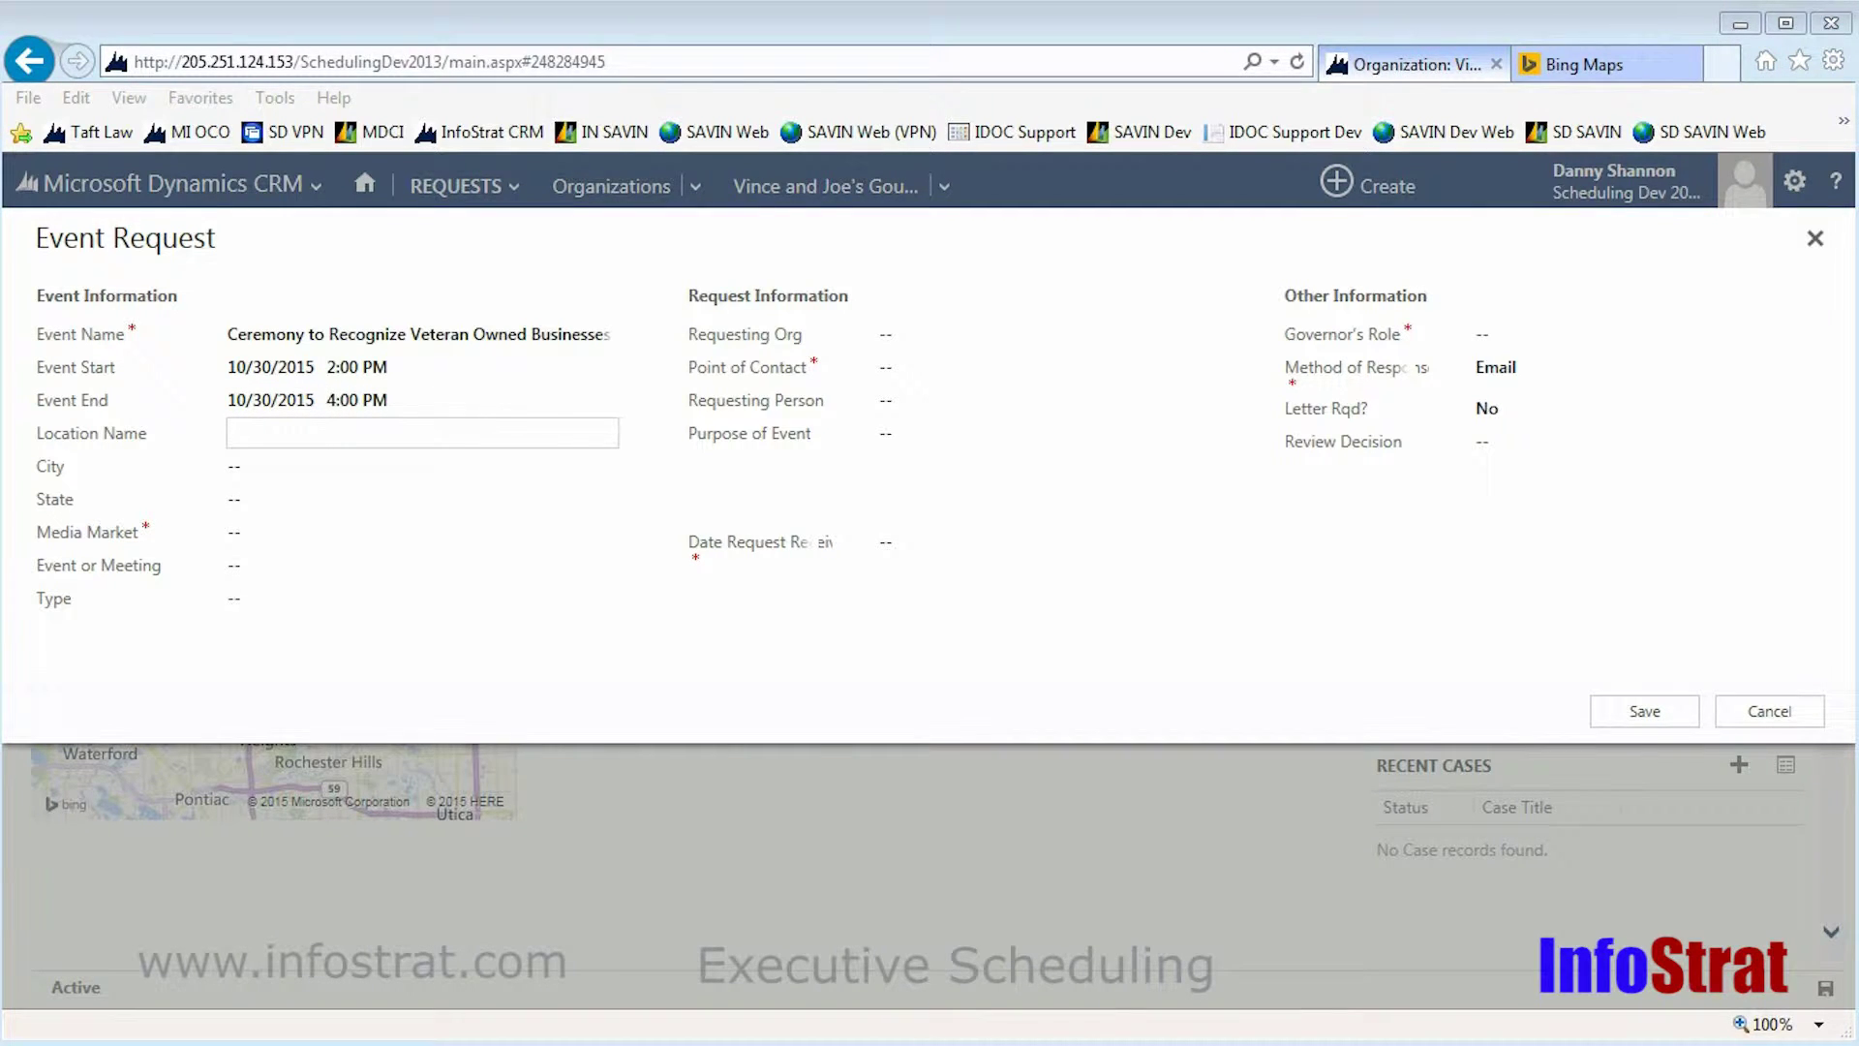
pyautogui.click(302, 441)
pyautogui.write('Hastings Holiday Inn Express')
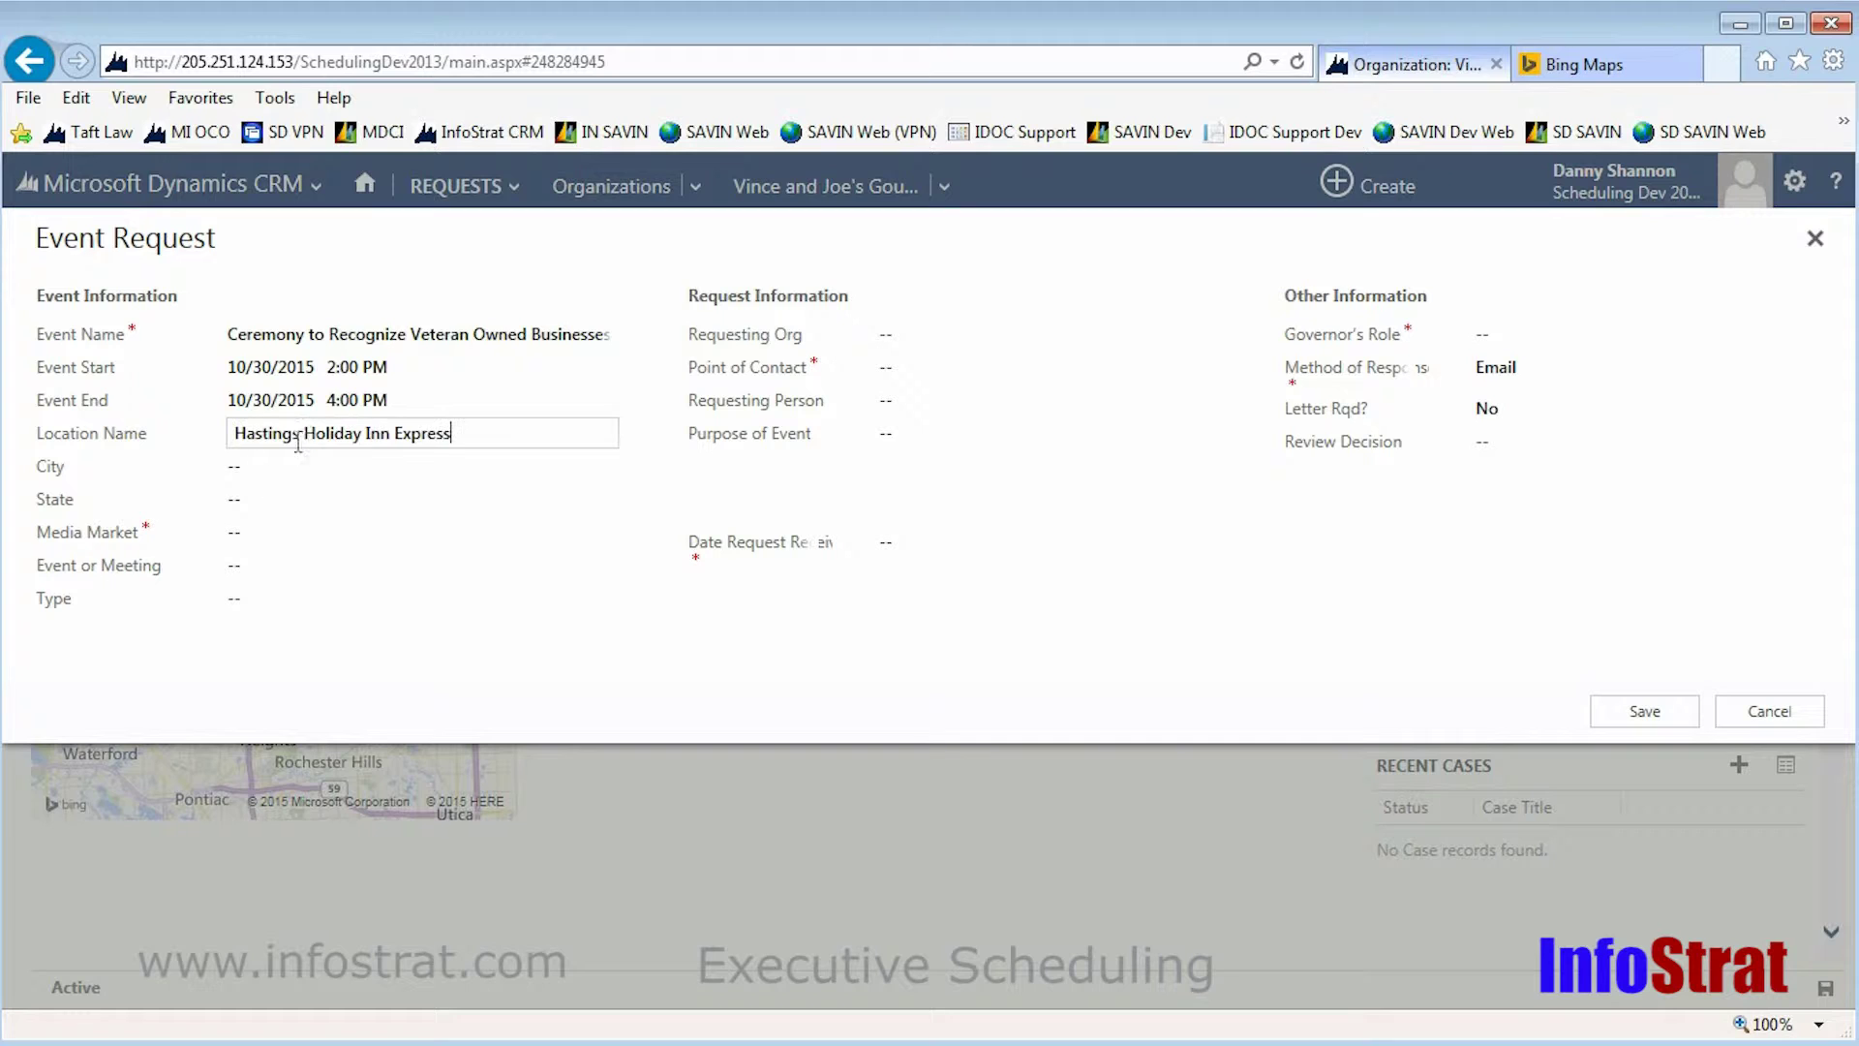
# Set the event's city to "Hastings," and its state to "MI".
pyautogui.click(242, 475)
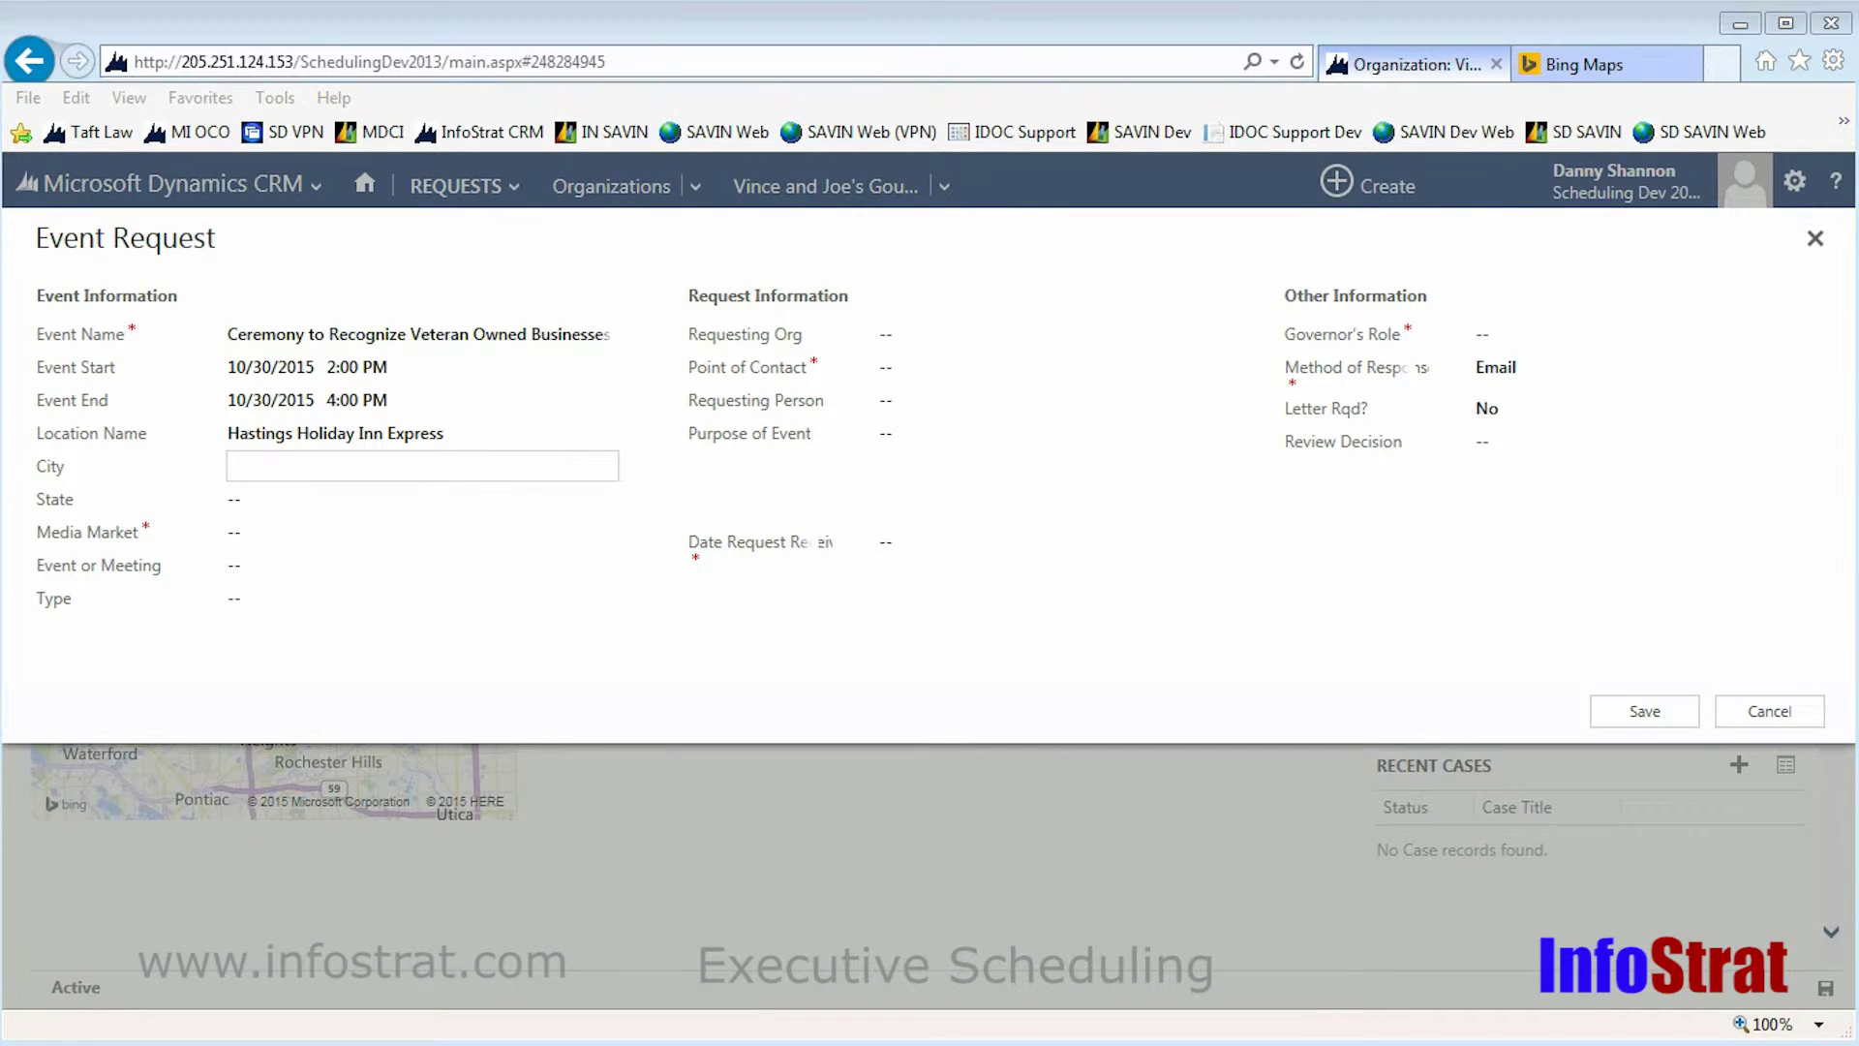
pyautogui.click(276, 472)
pyautogui.write('Hastings,')
pyautogui.click(272, 496)
pyautogui.write('M')
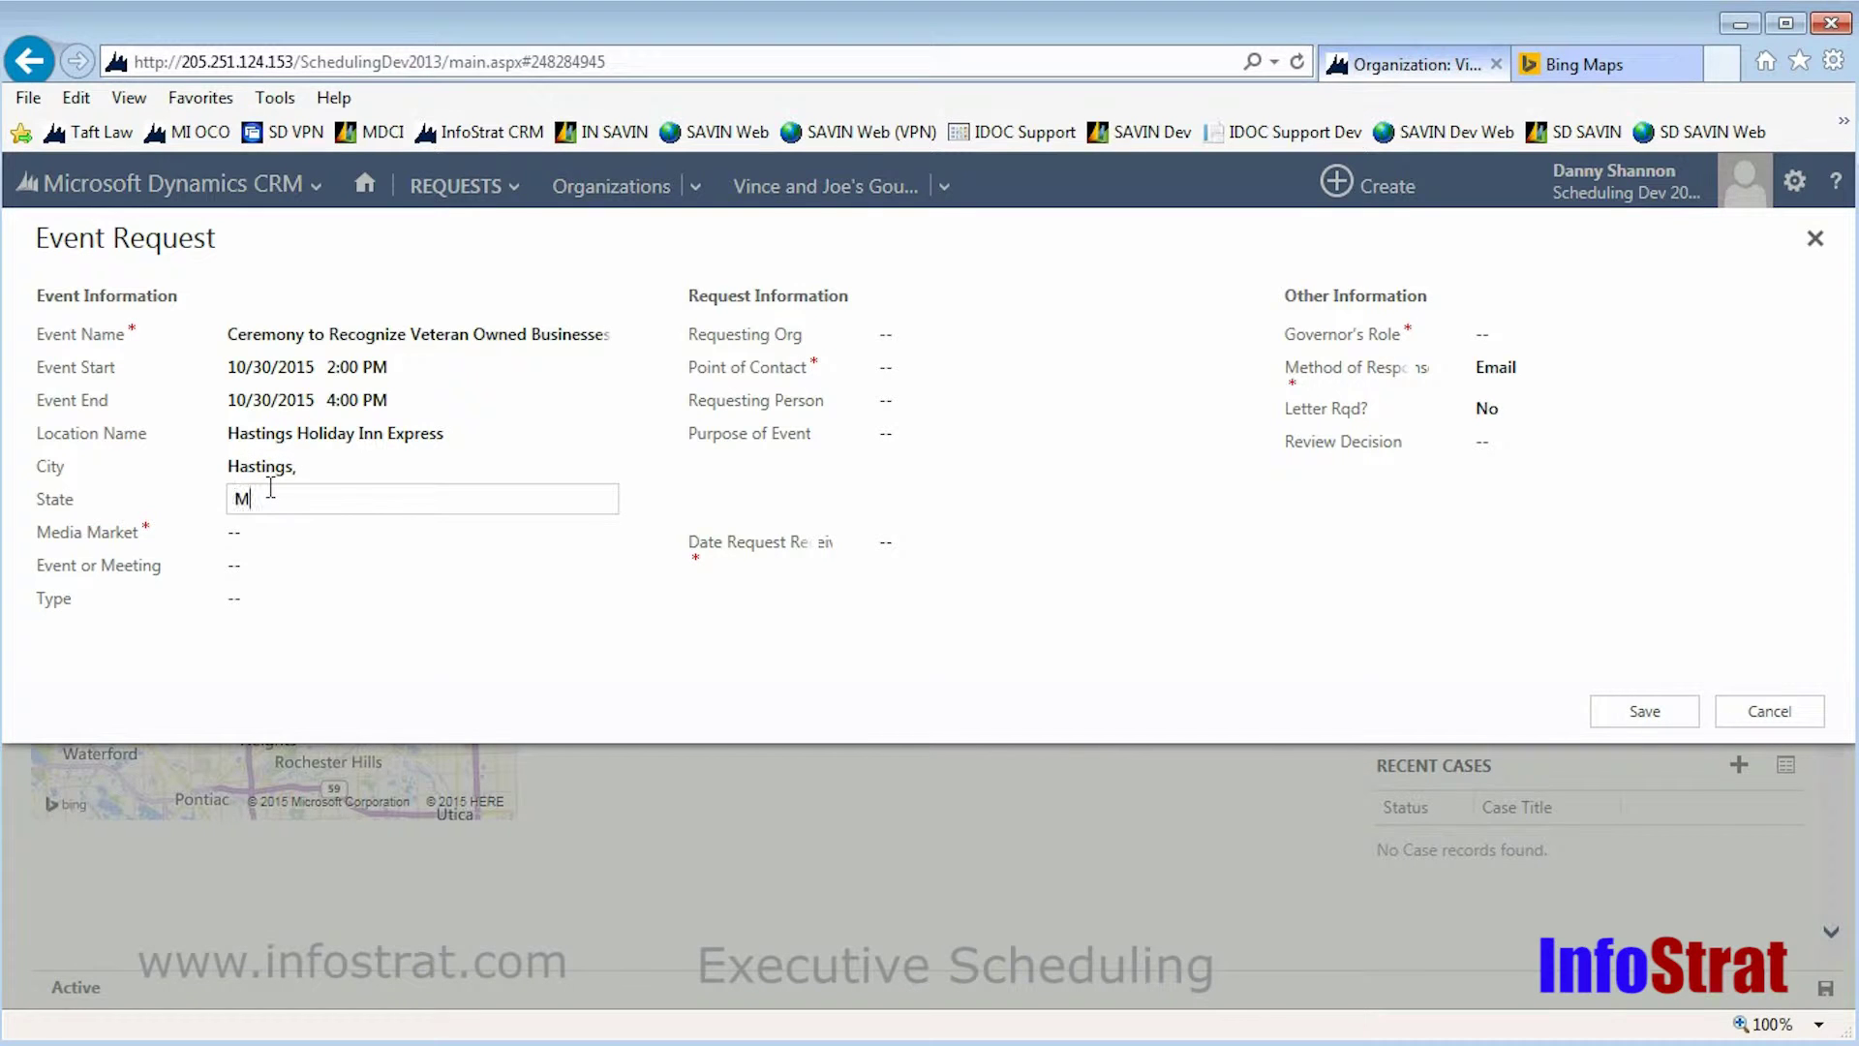
pyautogui.write('I')
pyautogui.press('Tab')
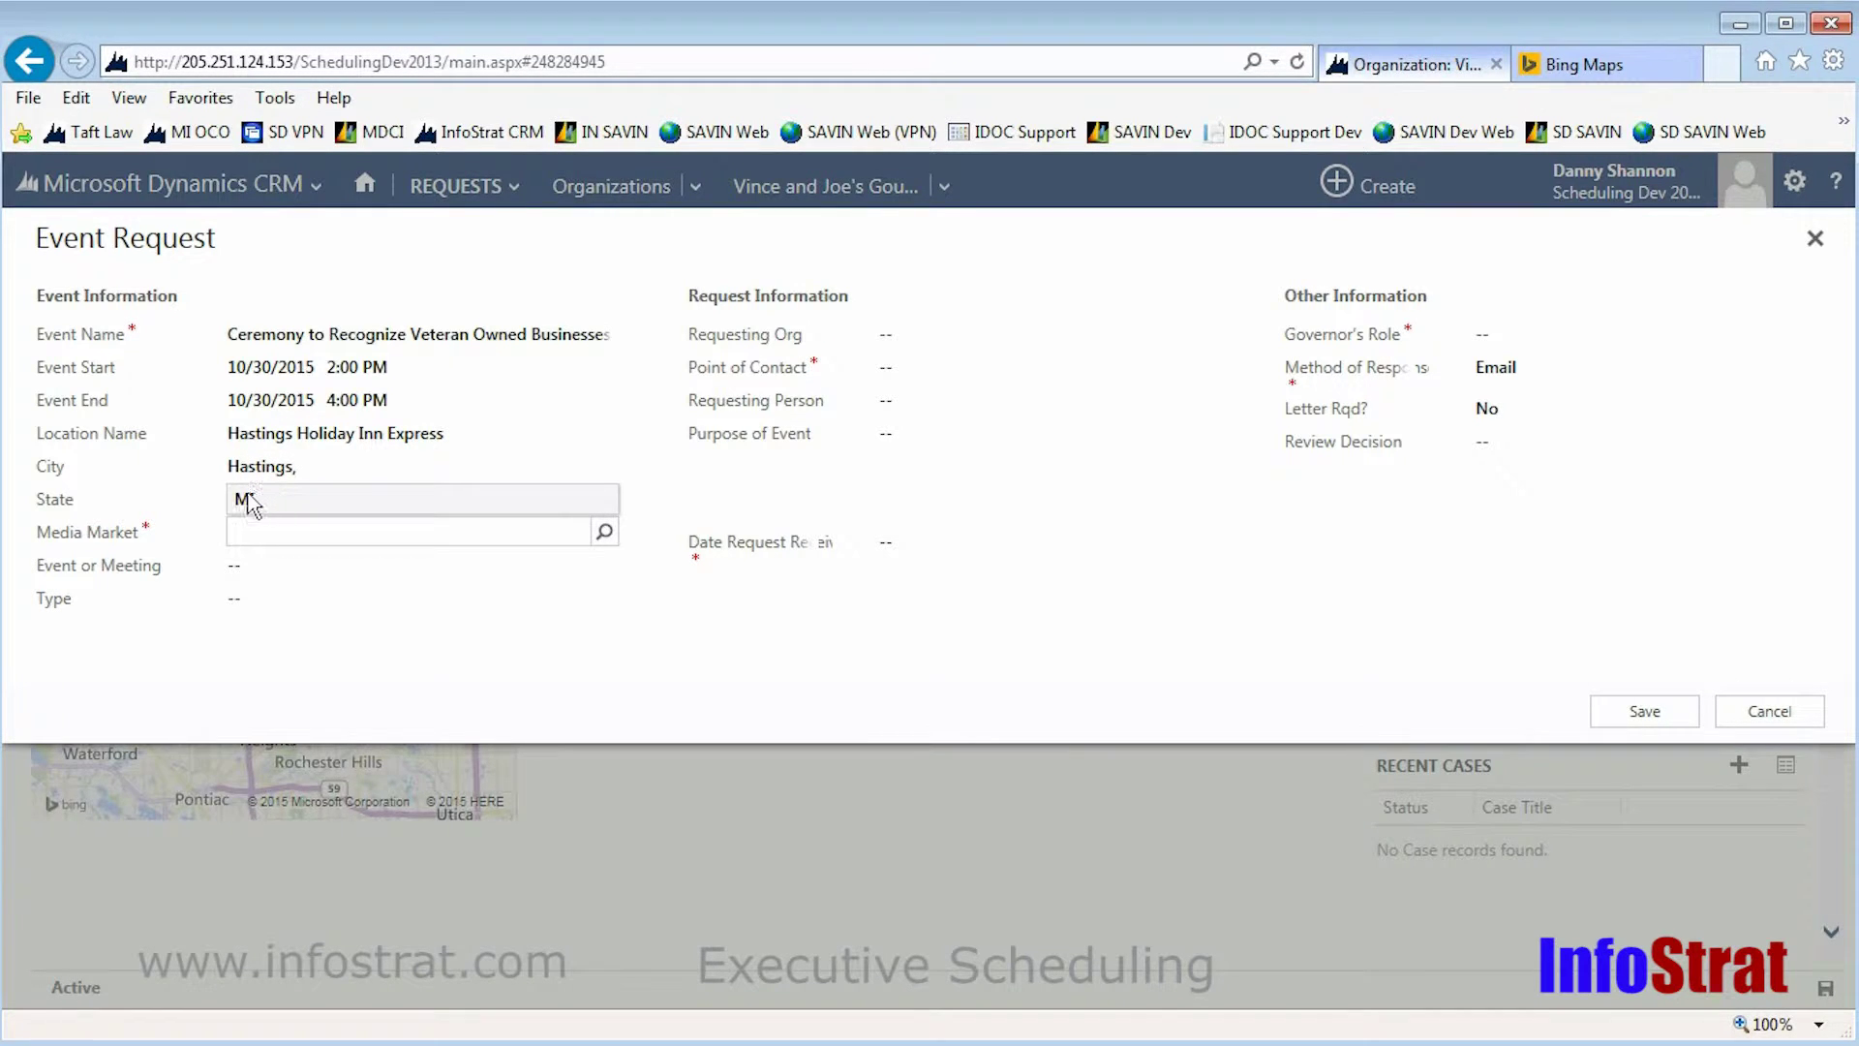
# Set the media market to Northern Lower Peninsula and classify the request as an Event.
pyautogui.click(600, 532)
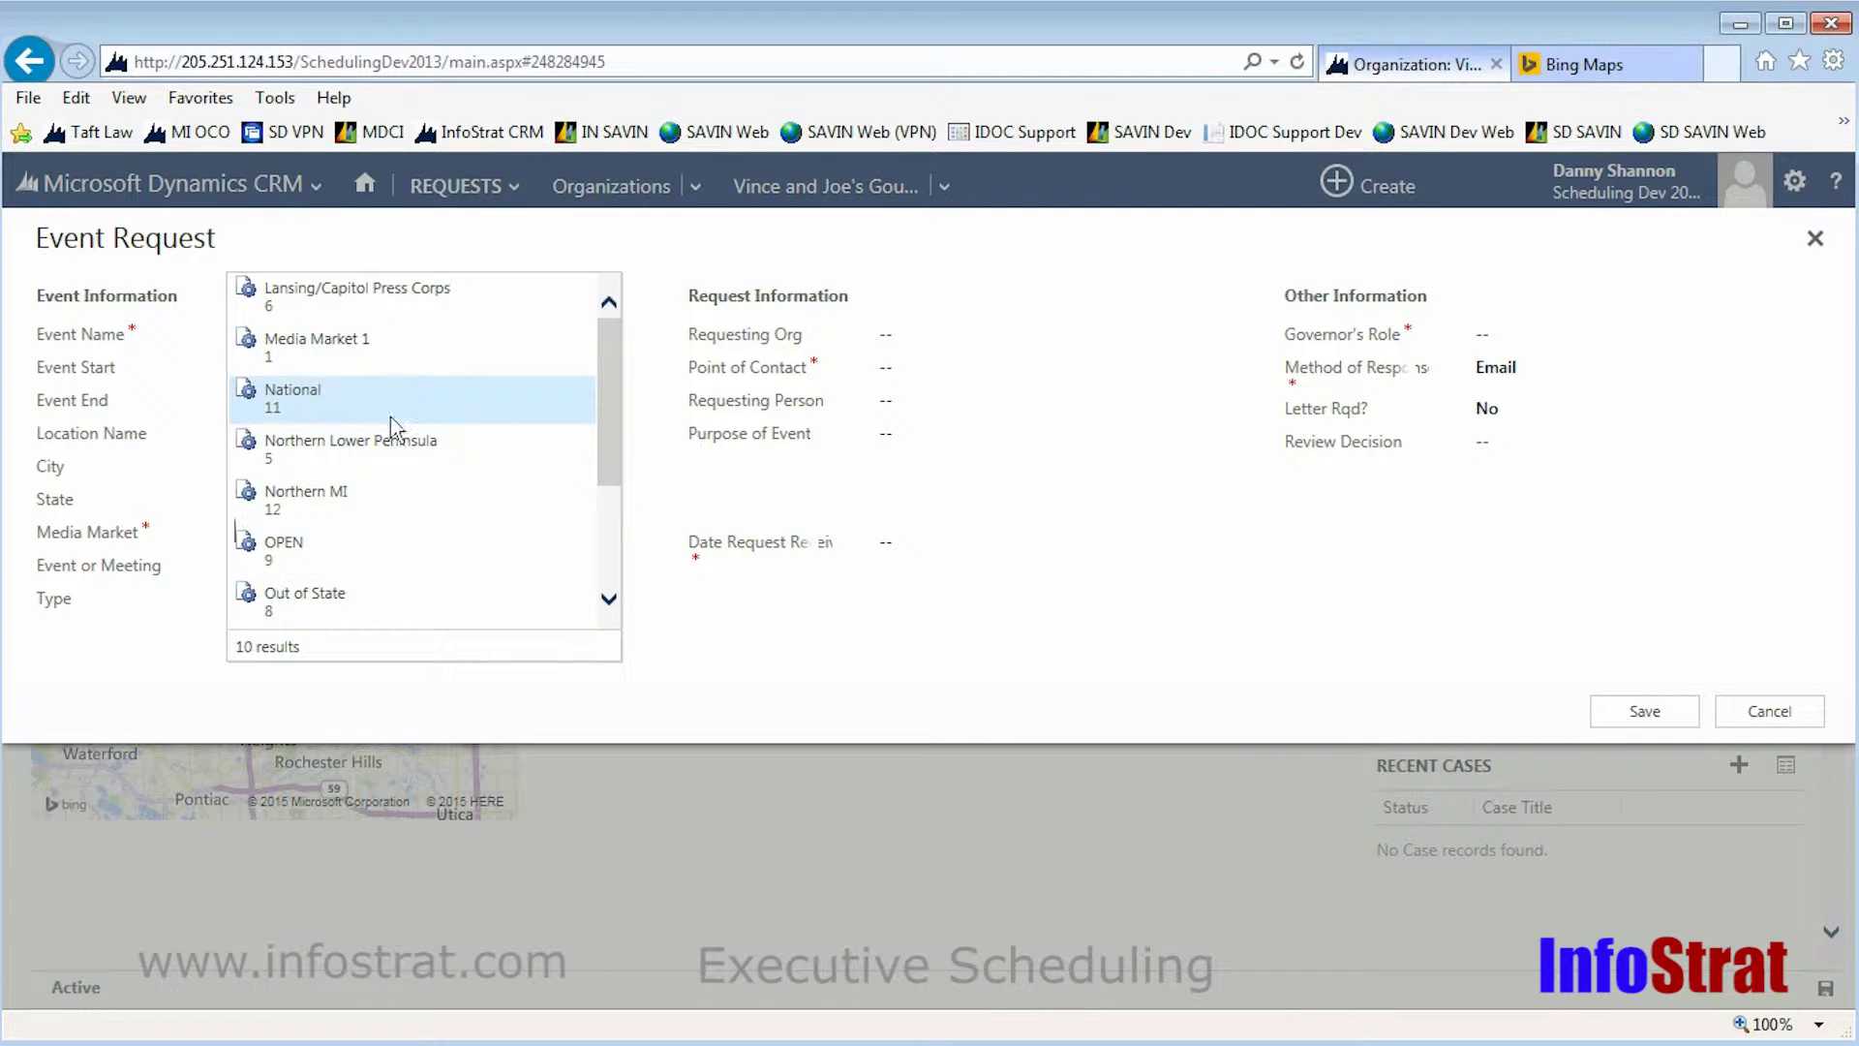
pyautogui.click(390, 445)
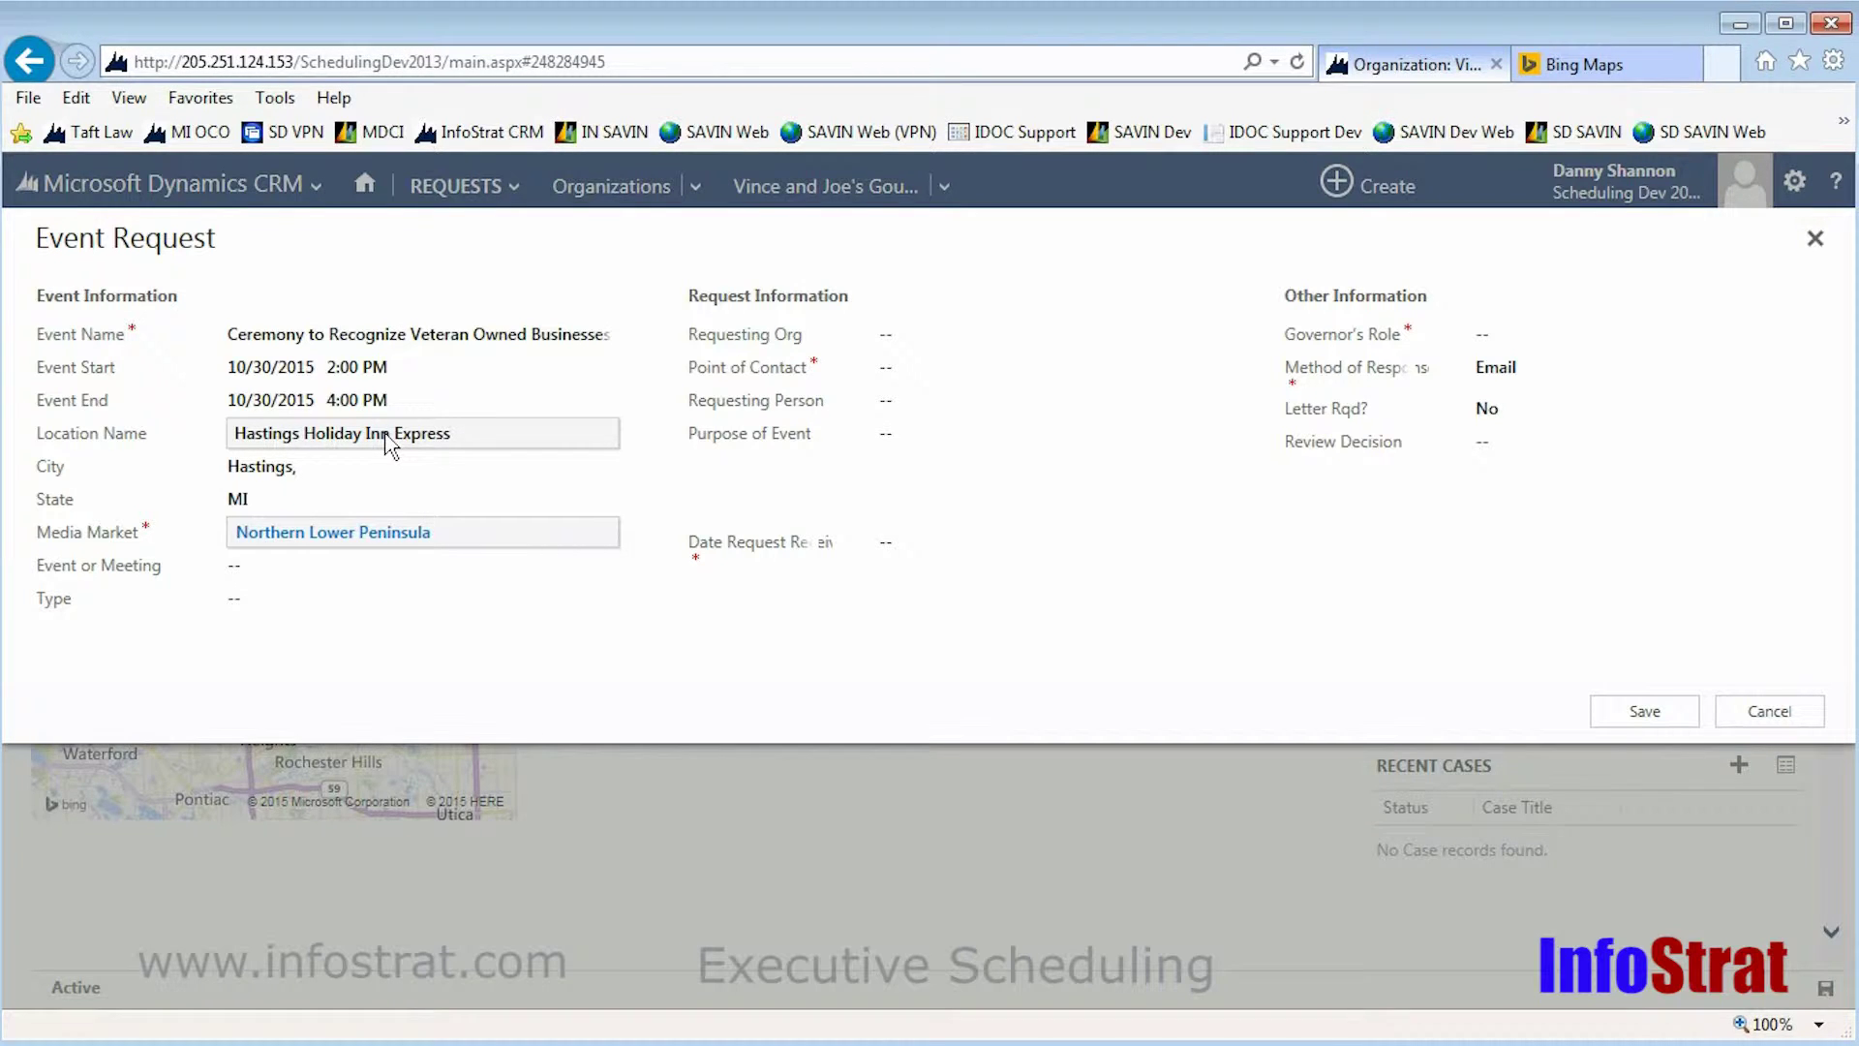
pyautogui.click(291, 571)
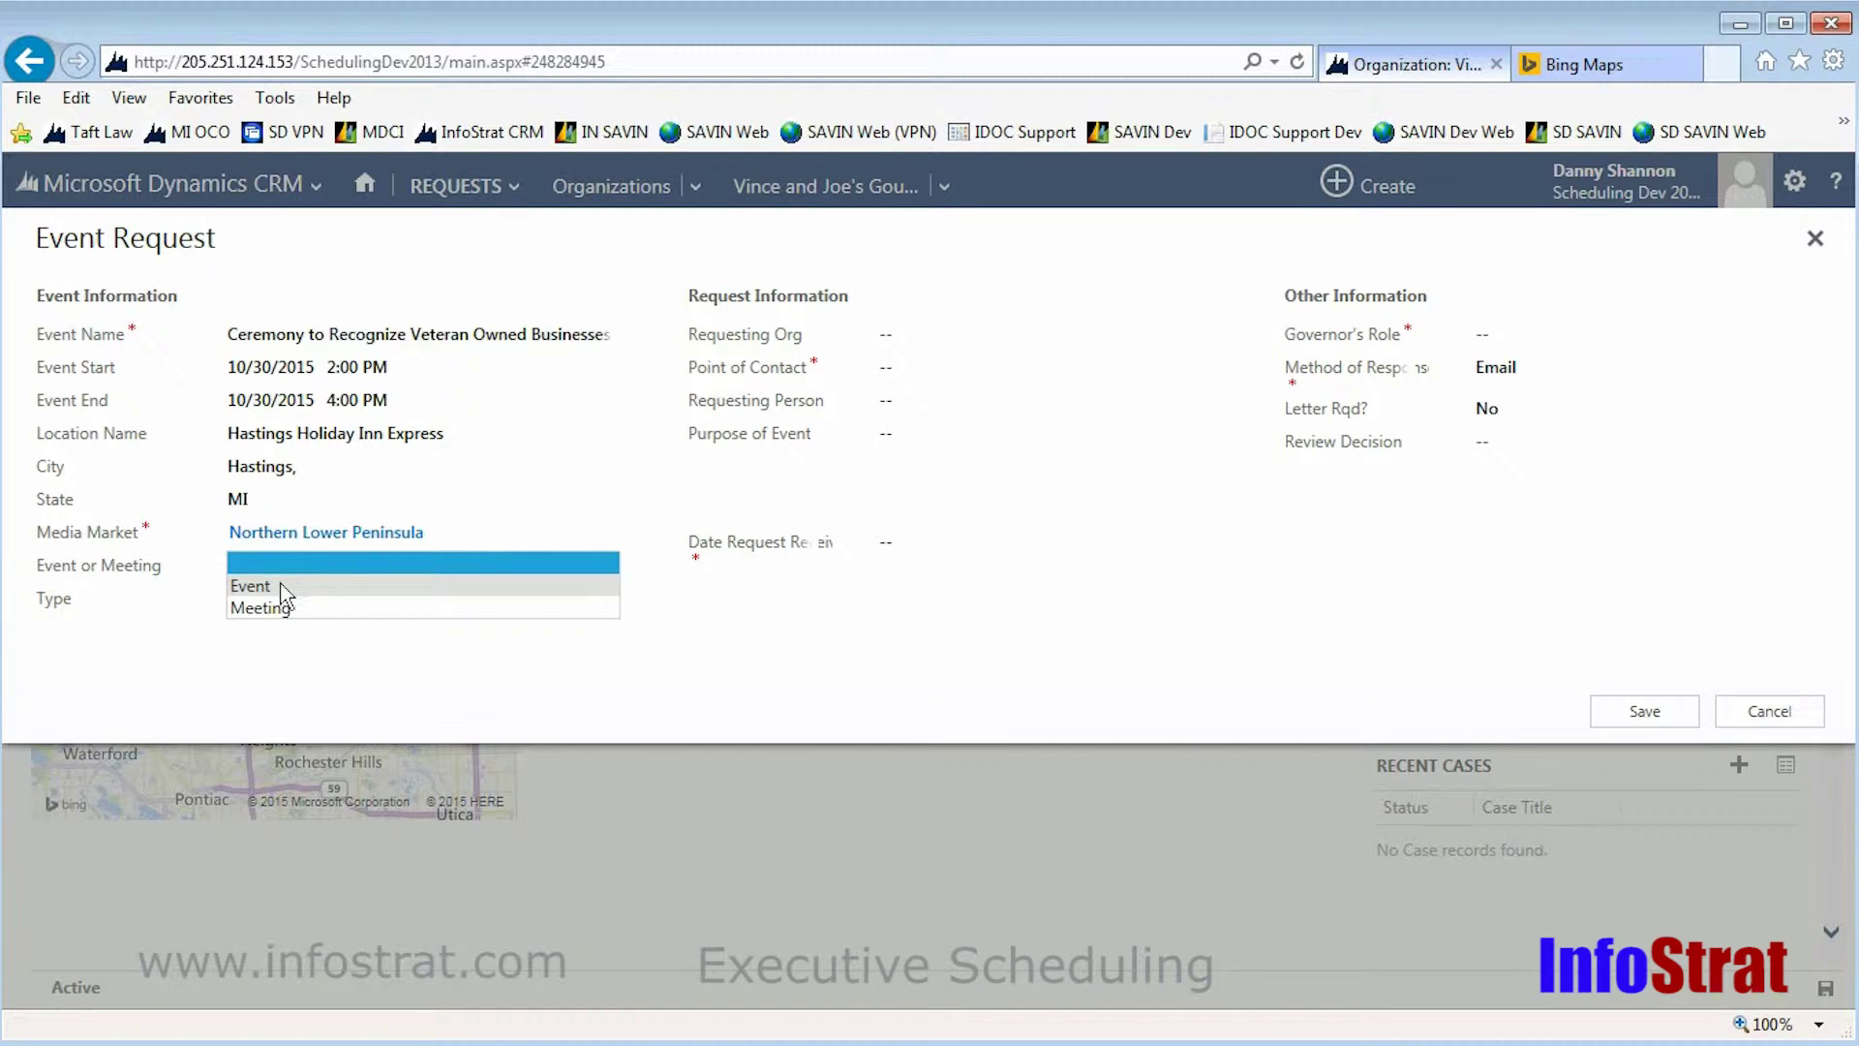
pyautogui.click(283, 586)
# Set the event request's type to External.
pyautogui.click(244, 598)
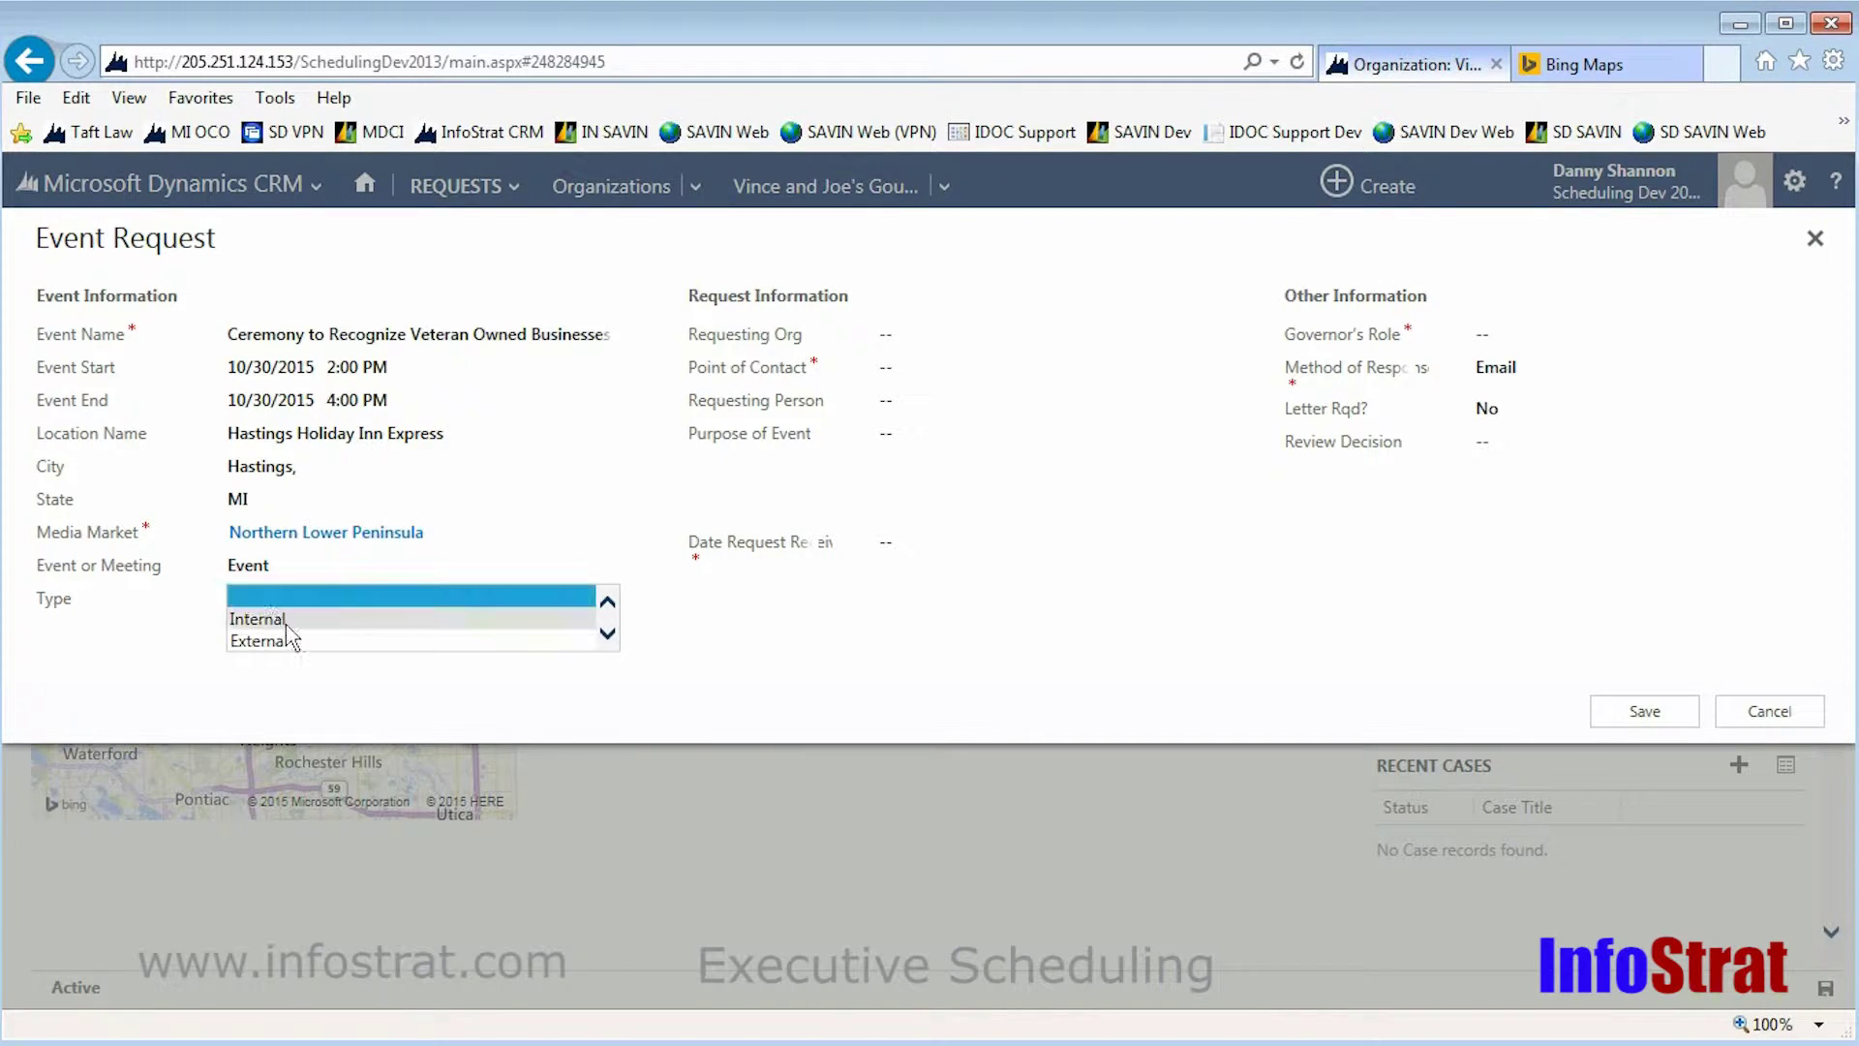
pyautogui.click(607, 634)
pyautogui.click(607, 634)
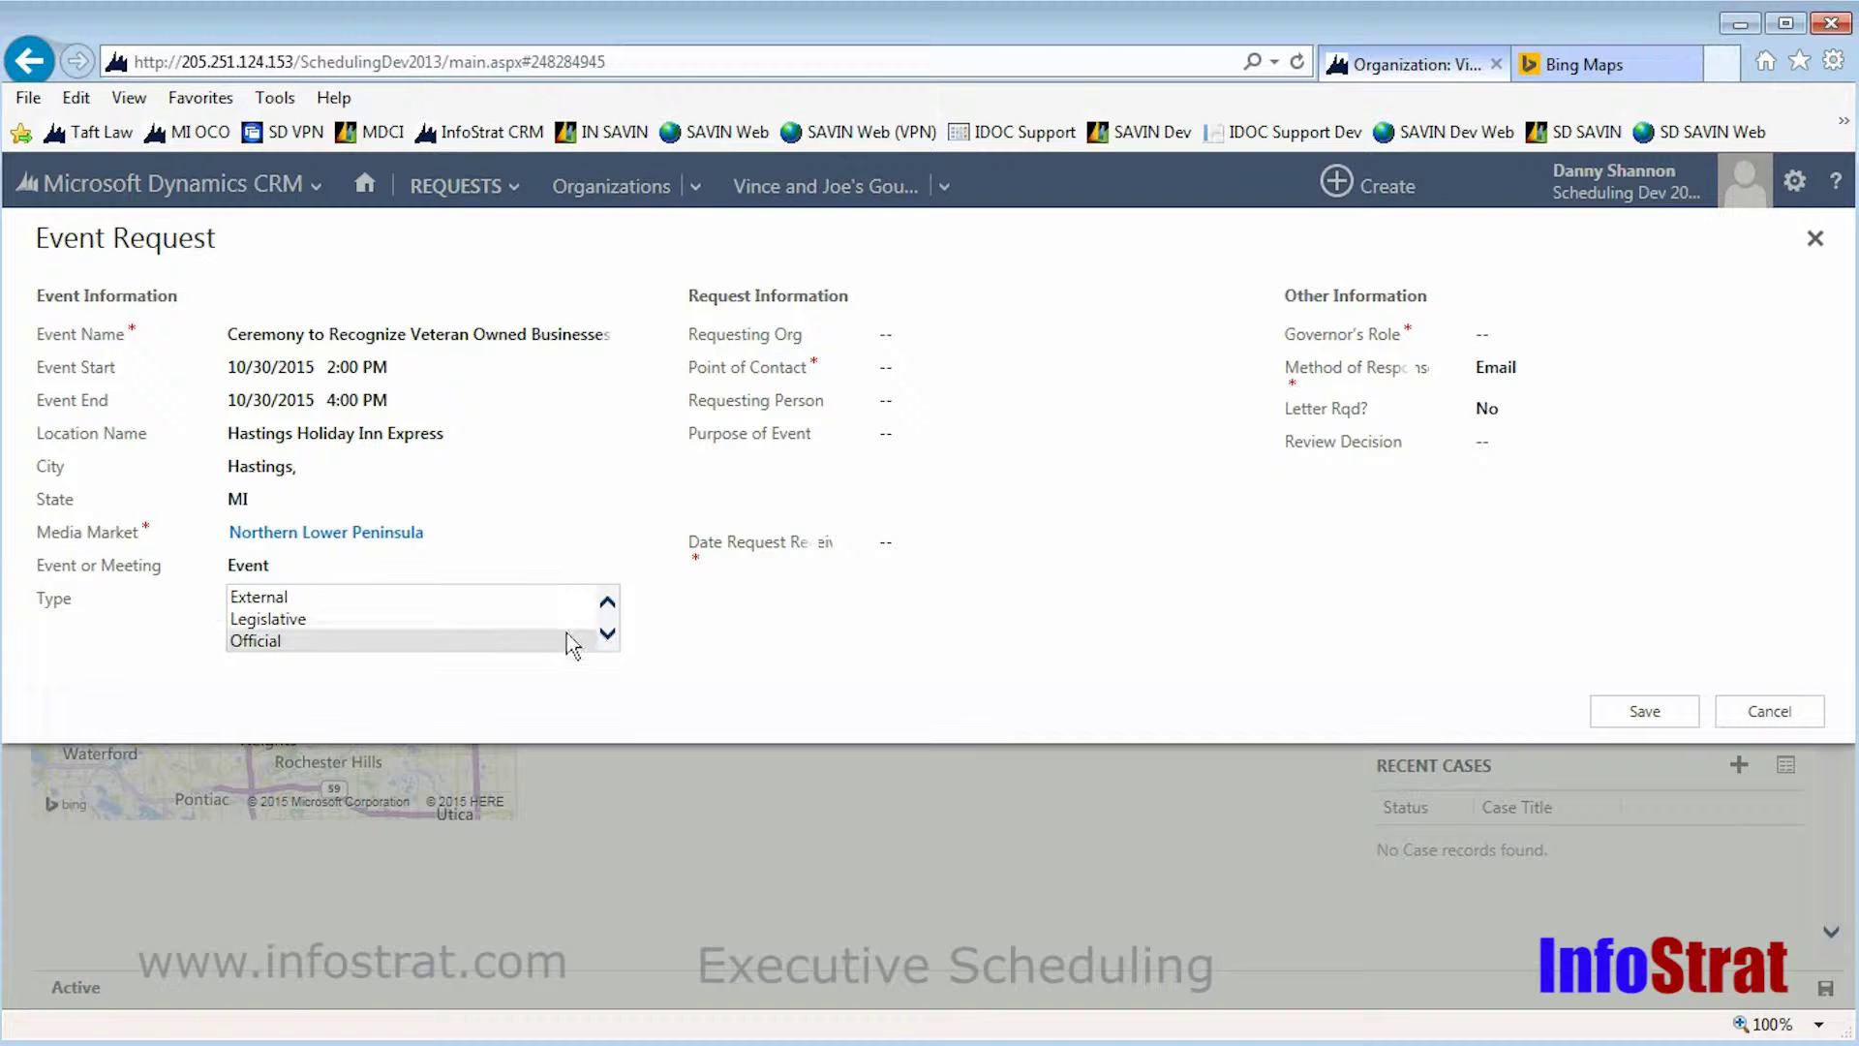
pyautogui.click(341, 606)
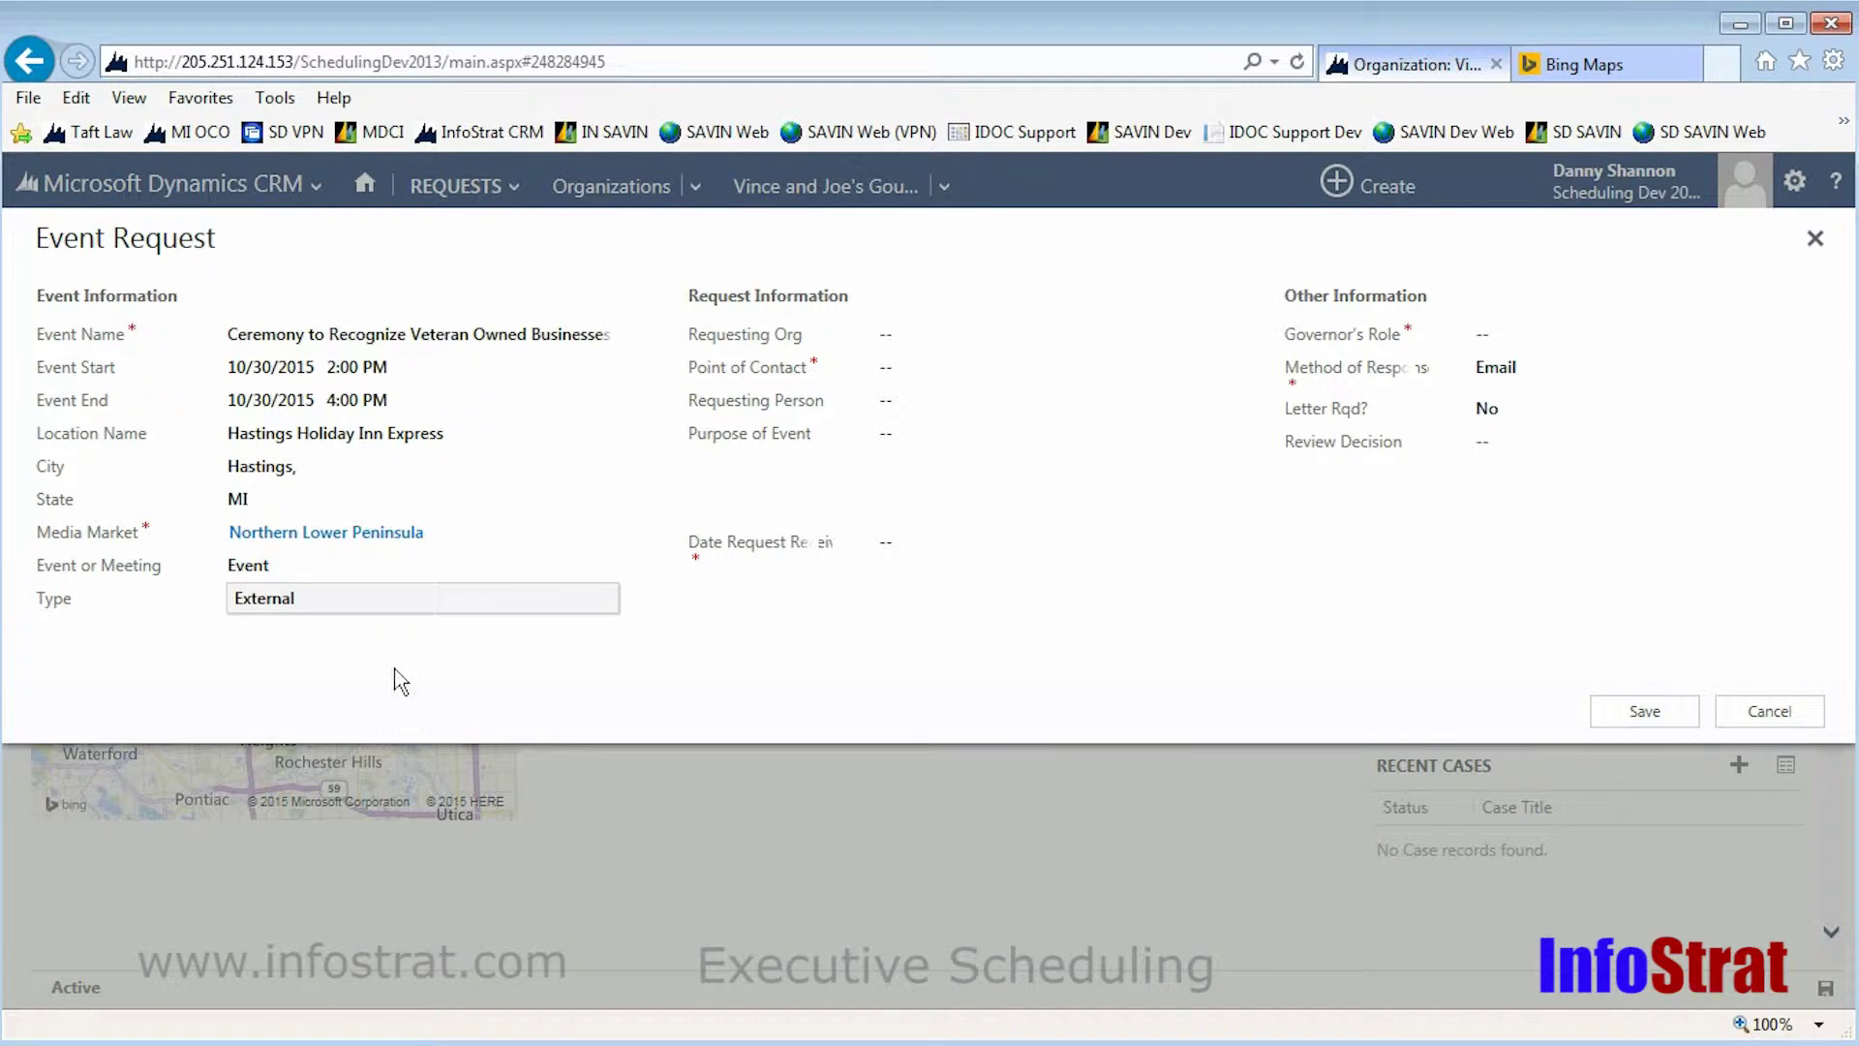
# Open the full record lookup for the requesting organization.
pyautogui.click(923, 334)
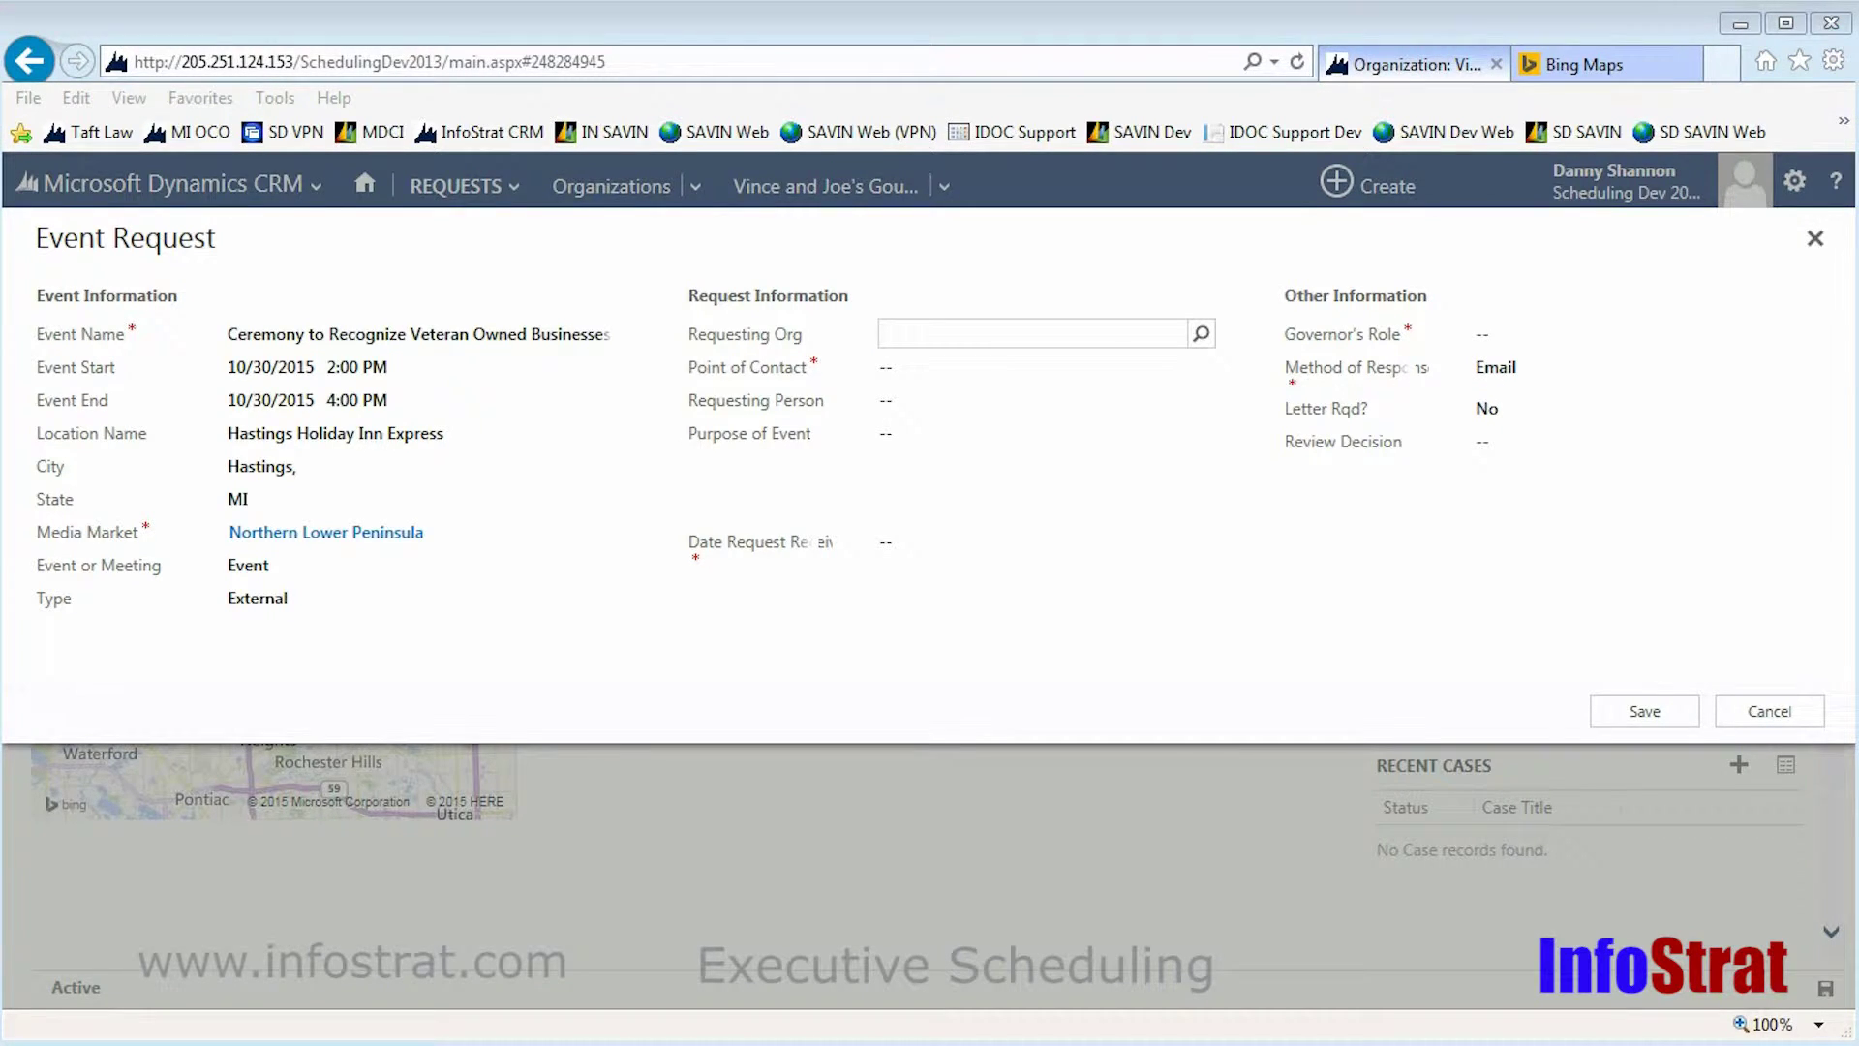
pyautogui.click(1200, 334)
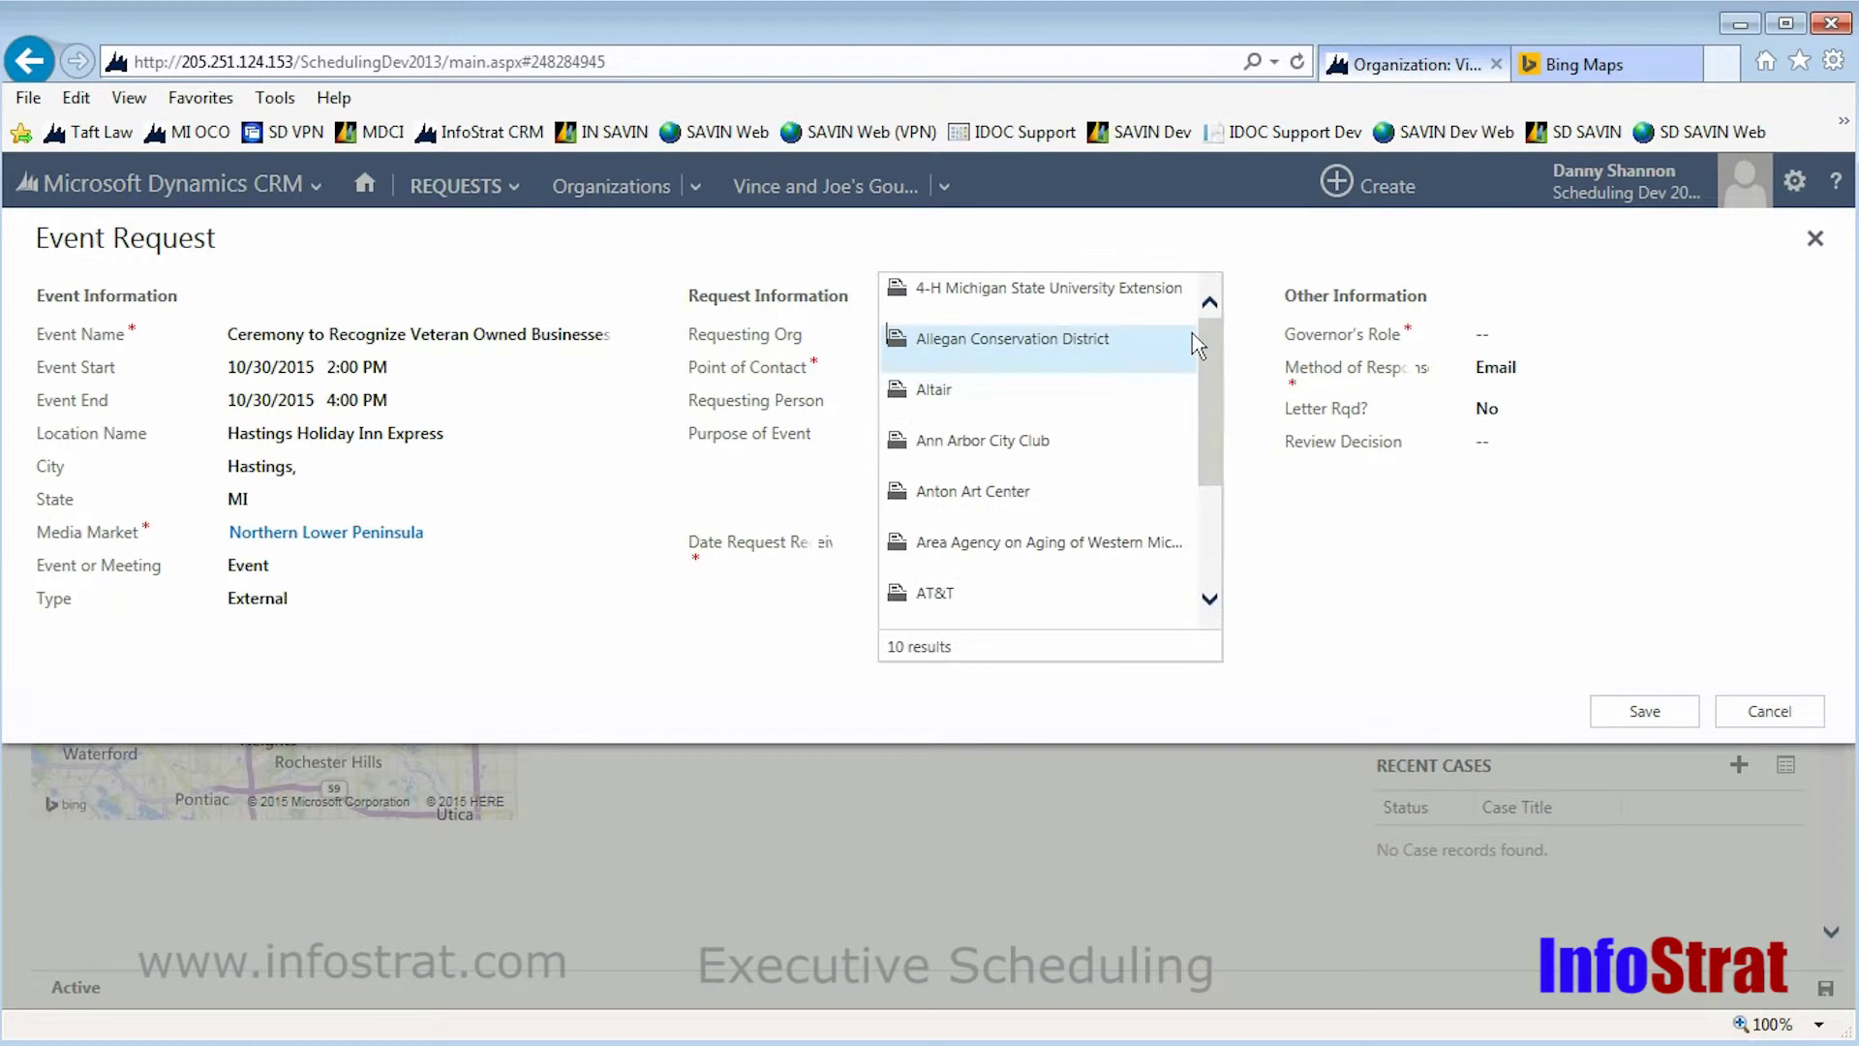
pyautogui.scroll(-3, 1211, 403)
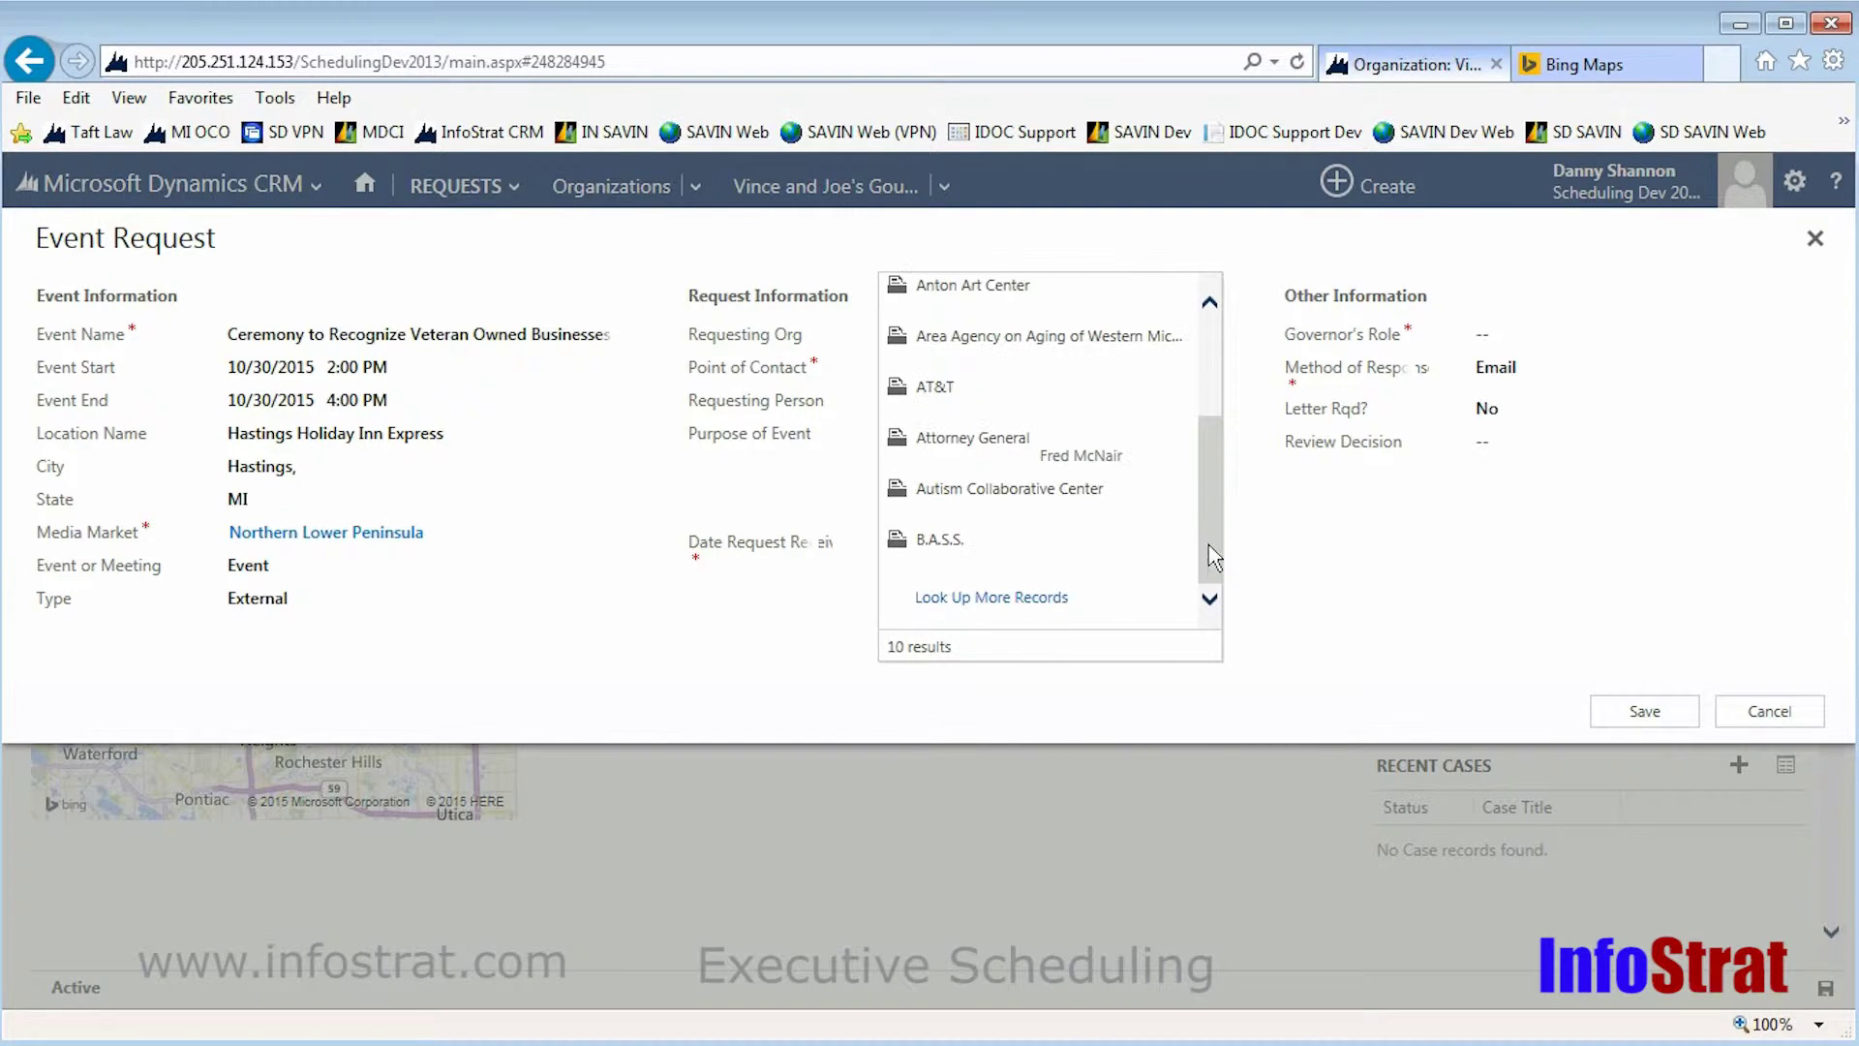
pyautogui.click(1005, 602)
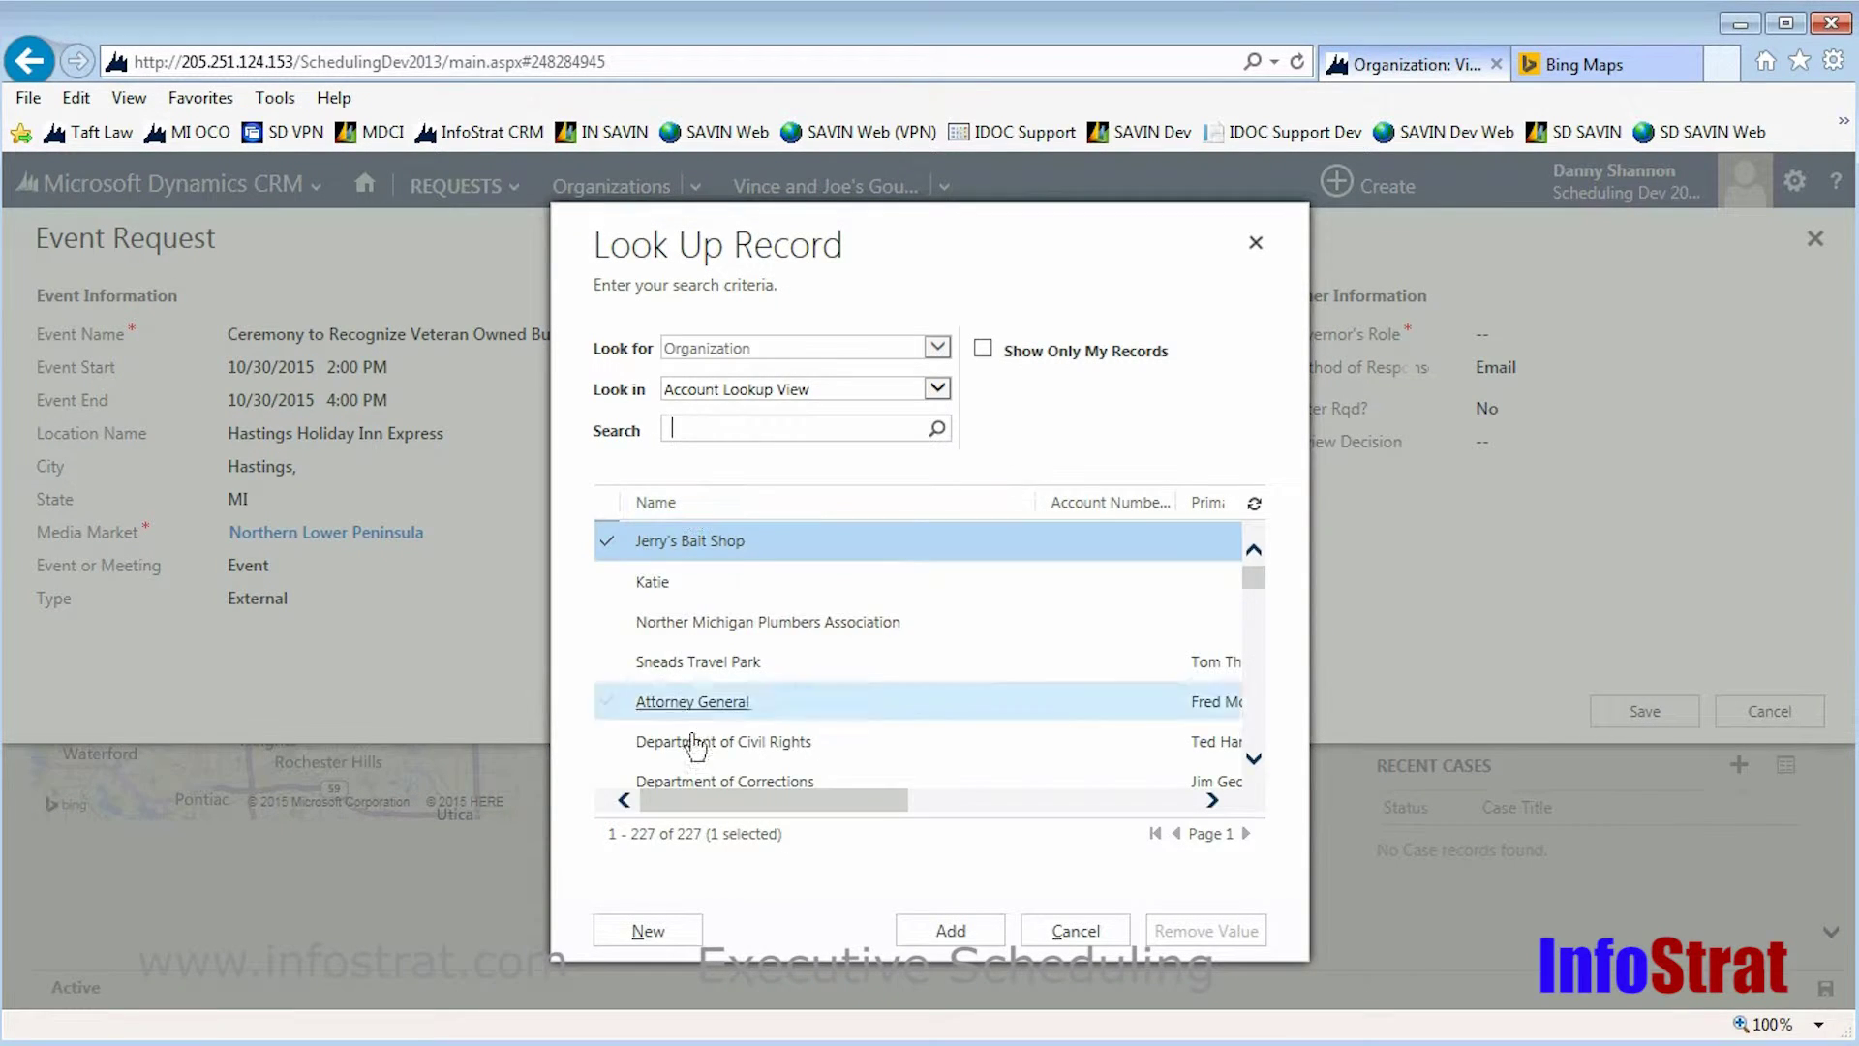
# Search the organization records for "Barry County Economic" and add Barry County Economic Alliance as the requesting organization.
pyautogui.click(767, 433)
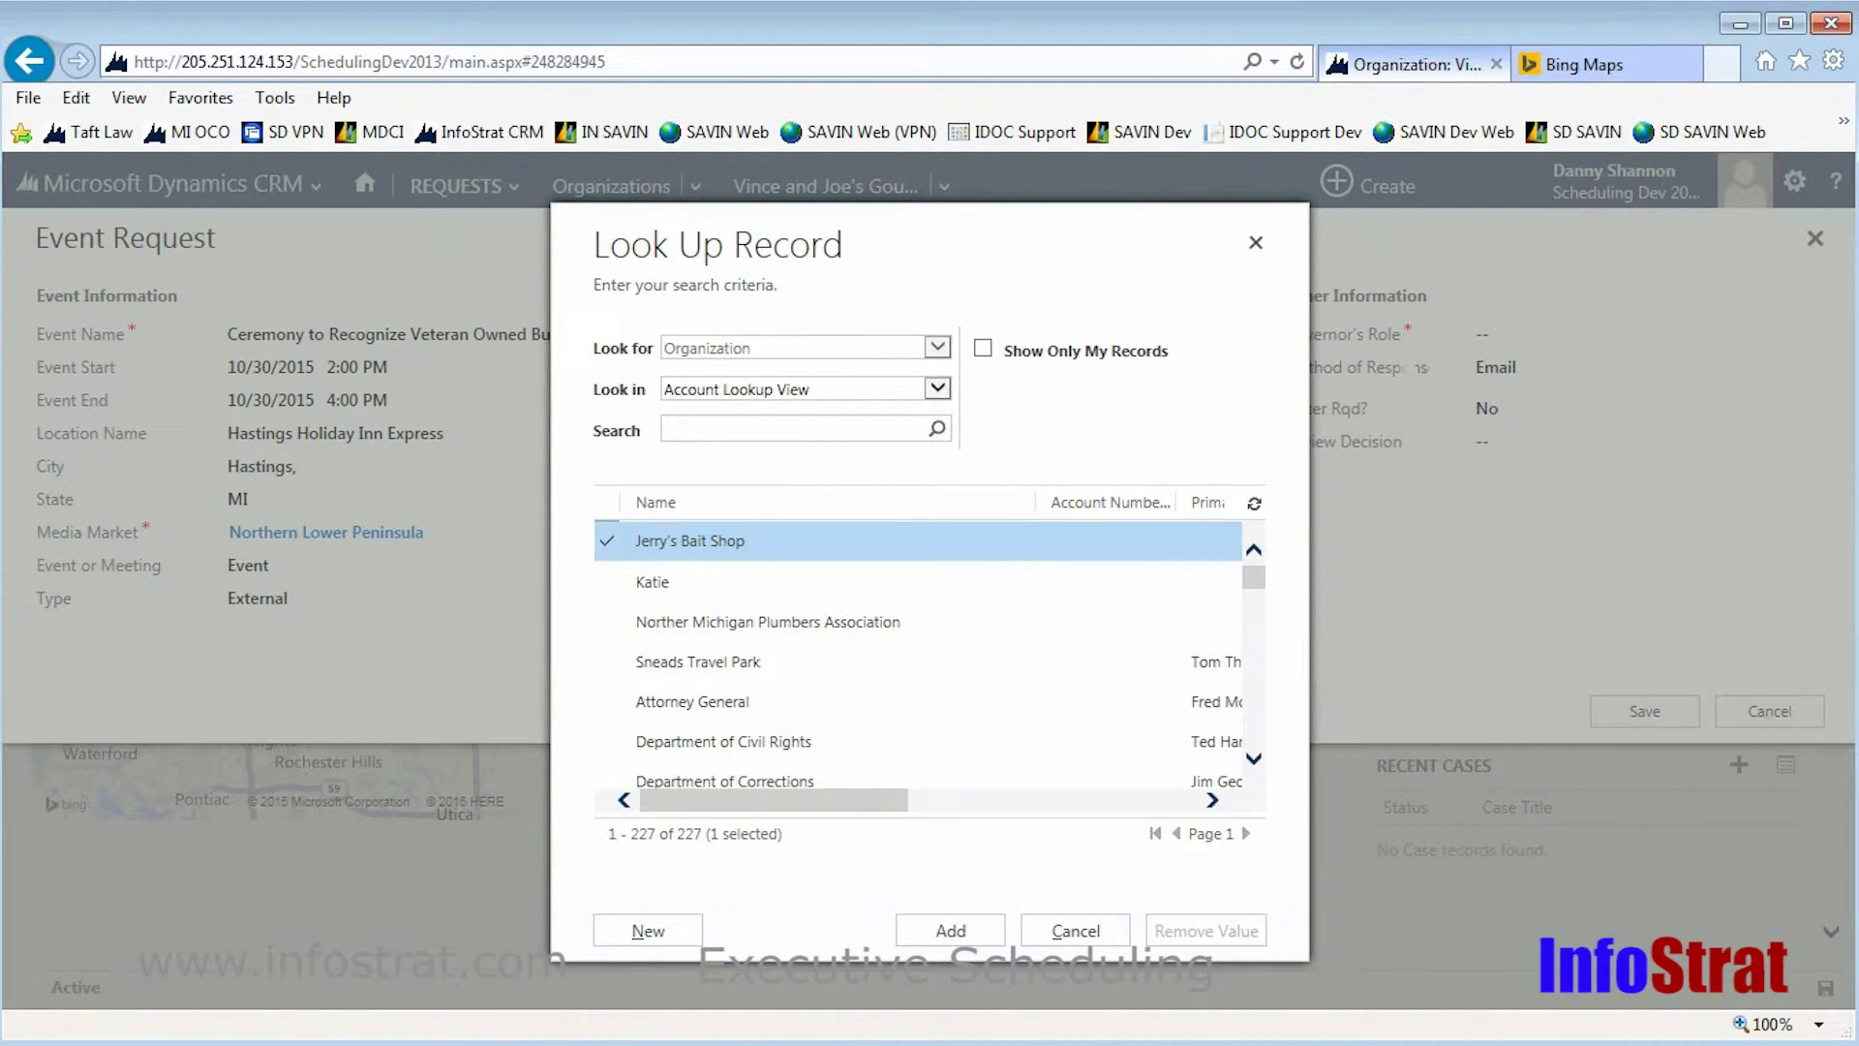
pyautogui.write('Hastings,')
pyautogui.moveTo(742, 429); pyautogui.dragTo(672, 427)
pyautogui.write('Barry ')
pyautogui.write('County Exec')
pyautogui.write('uti')
pyautogui.press('BackSpace')
pyautogui.press('BackSpace')
pyautogui.press('BackSpace')
pyautogui.press('BackSpace')
pyautogui.press('BackSpace')
pyautogui.write('conomic')
pyautogui.press('Return')
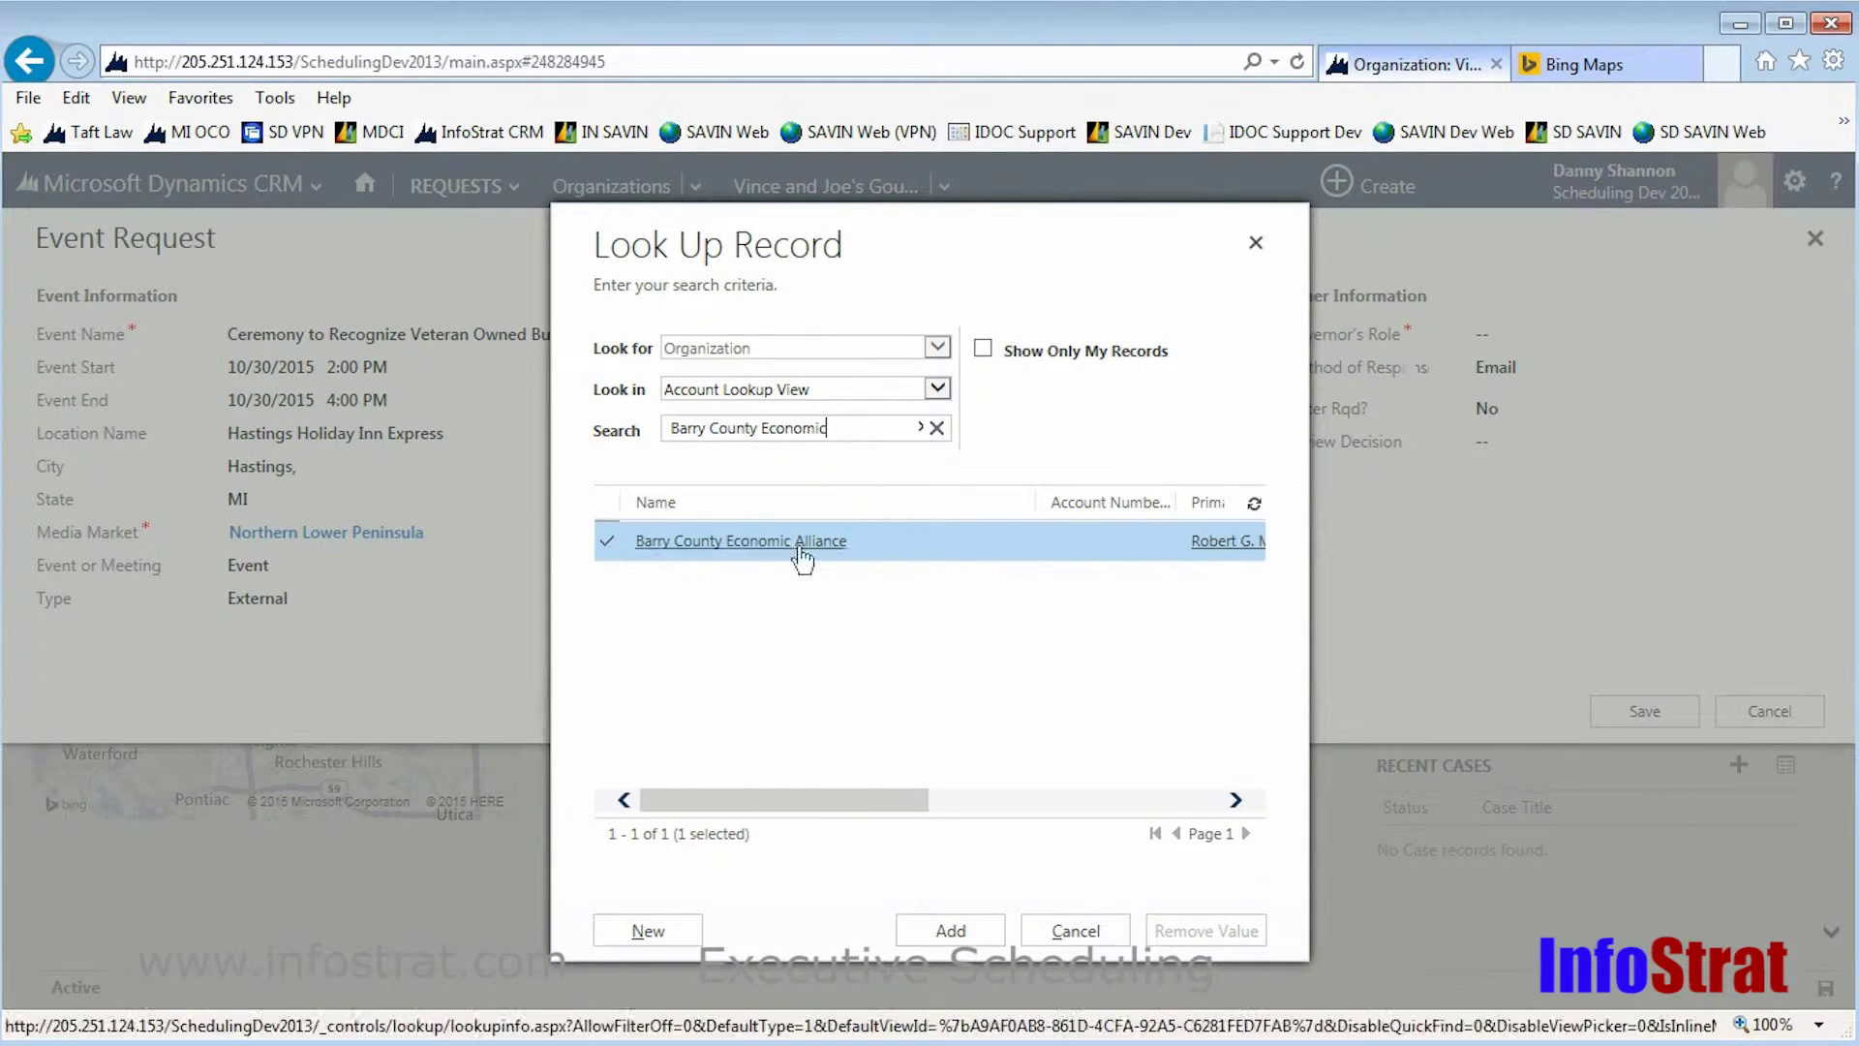
pyautogui.click(946, 931)
# Set the point of contact to the requesting organization's primary contact, matched by a partial name with a wildcard.
pyautogui.click(918, 371)
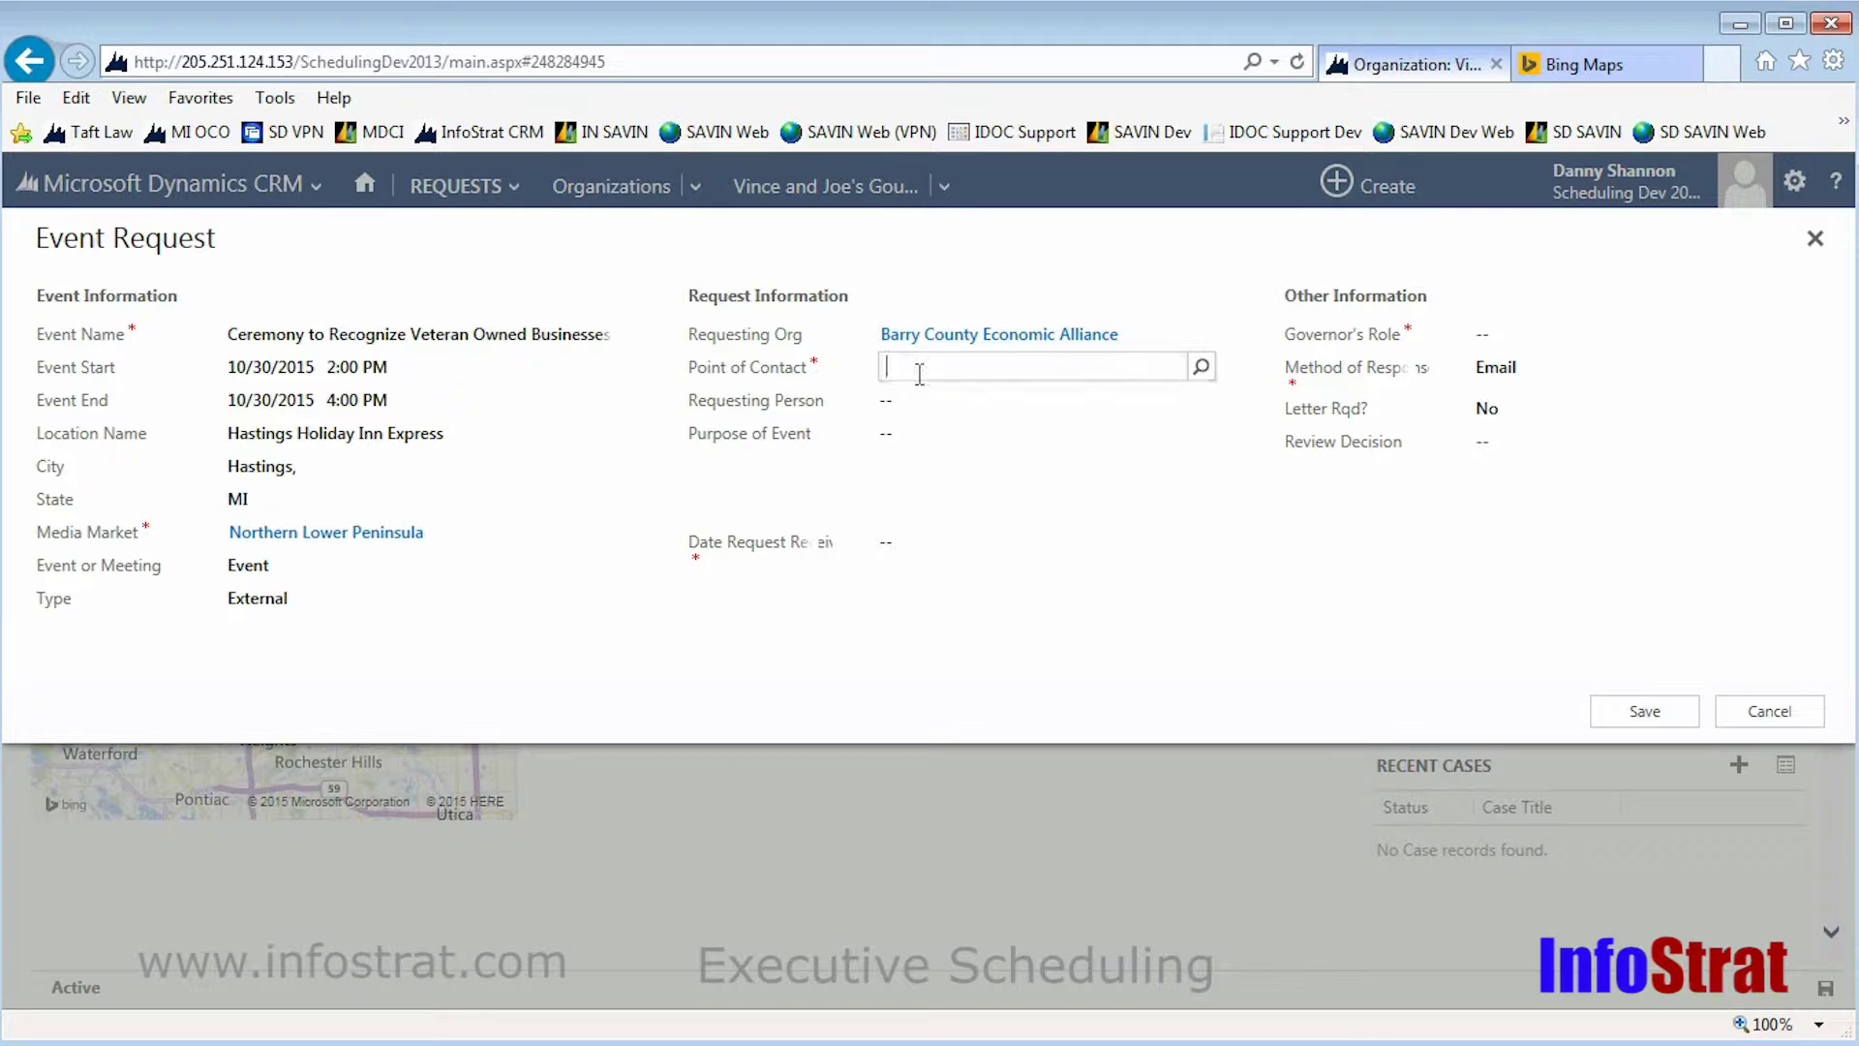
pyautogui.write('rob')
pyautogui.press('BackSpace')
pyautogui.write('b')
pyautogui.write('*mile')
pyautogui.press('Tab')
# Set the requesting person to the same contact as the point of contact, using a partial-name wildcard match.
pyautogui.write('rib*mil')
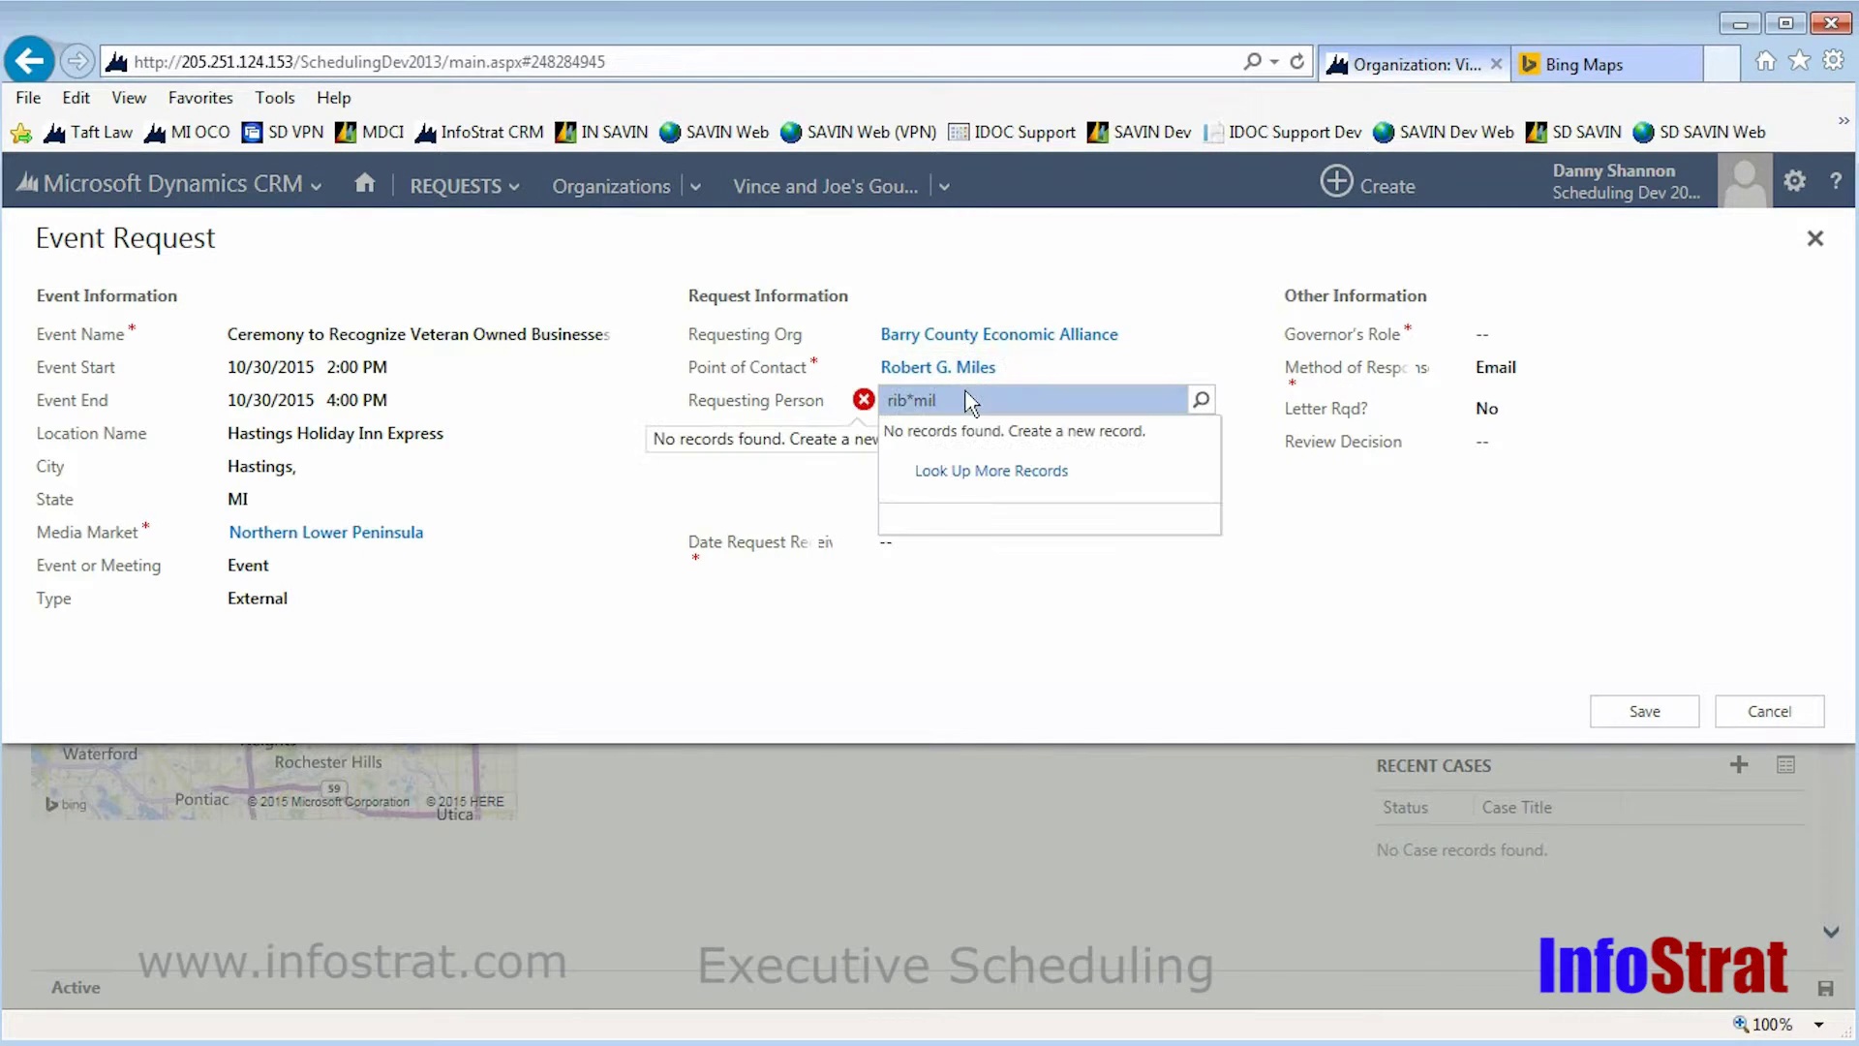
pyautogui.write('rob*miul')
pyautogui.press('BackSpace')
pyautogui.press('BackSpace')
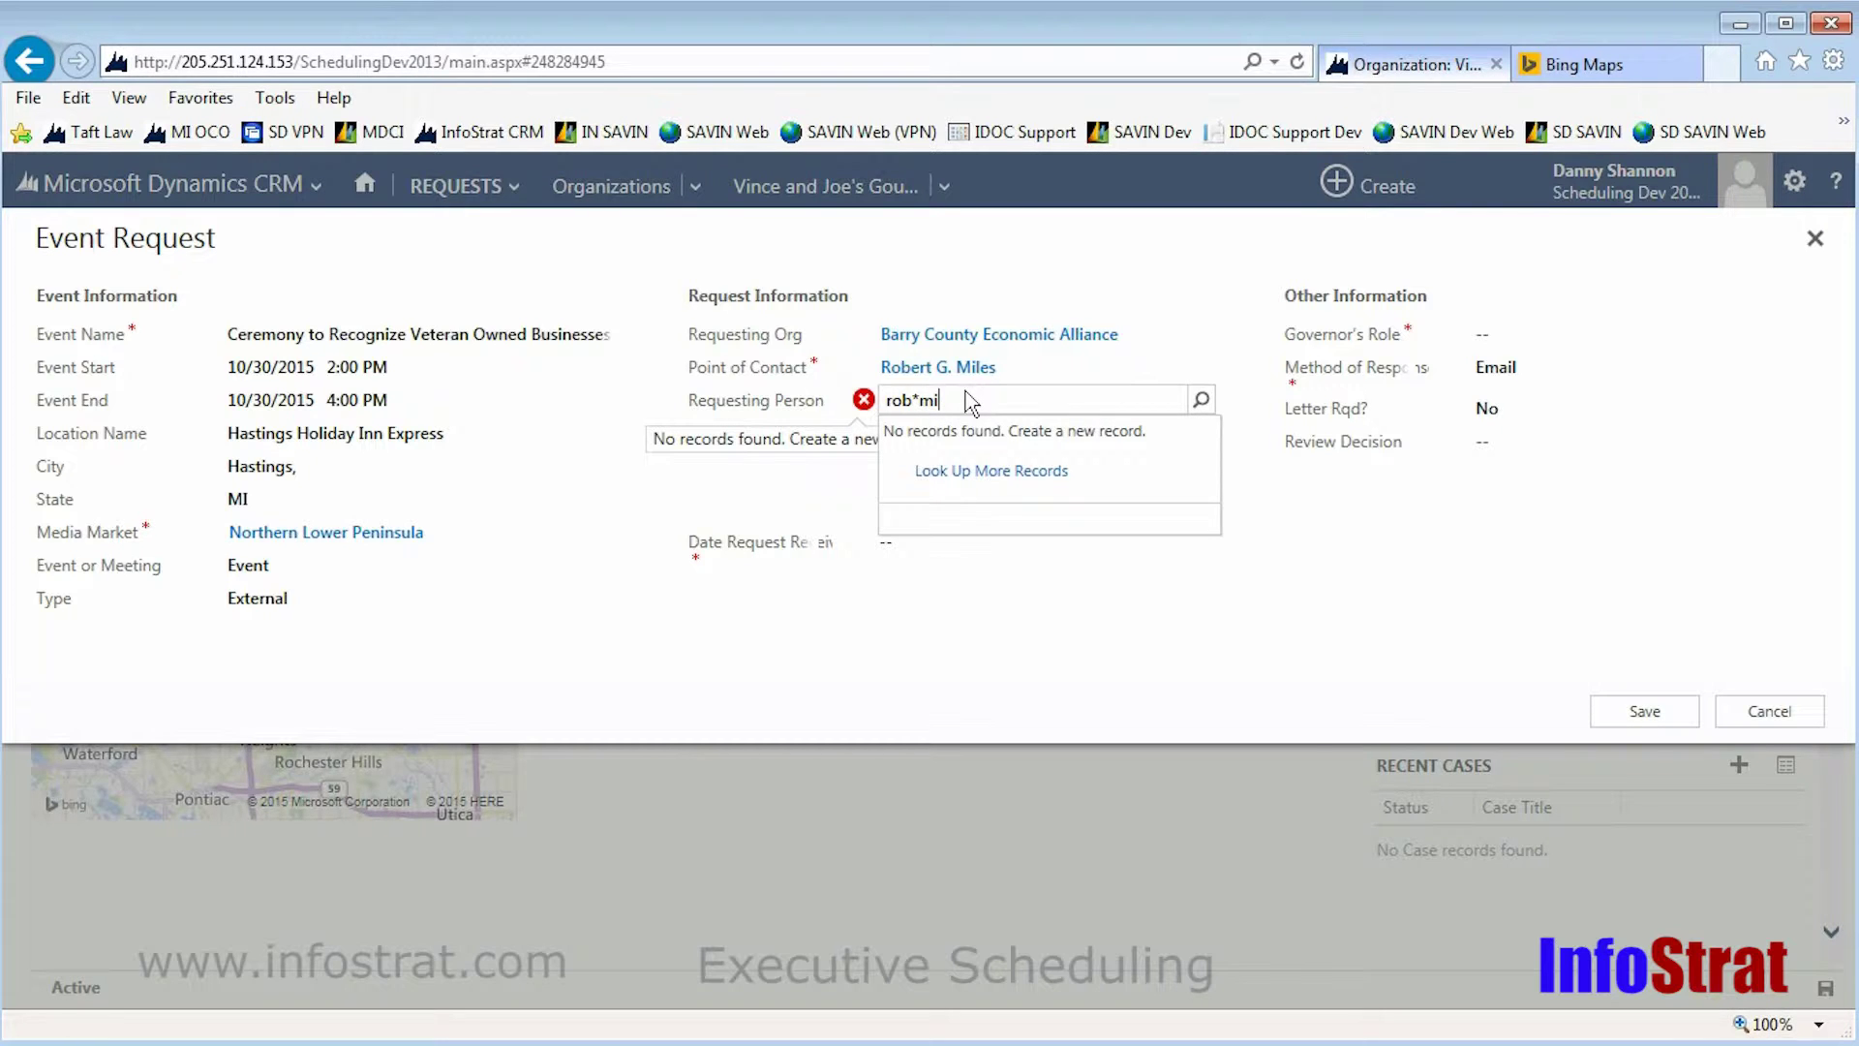
pyautogui.press('Tab')
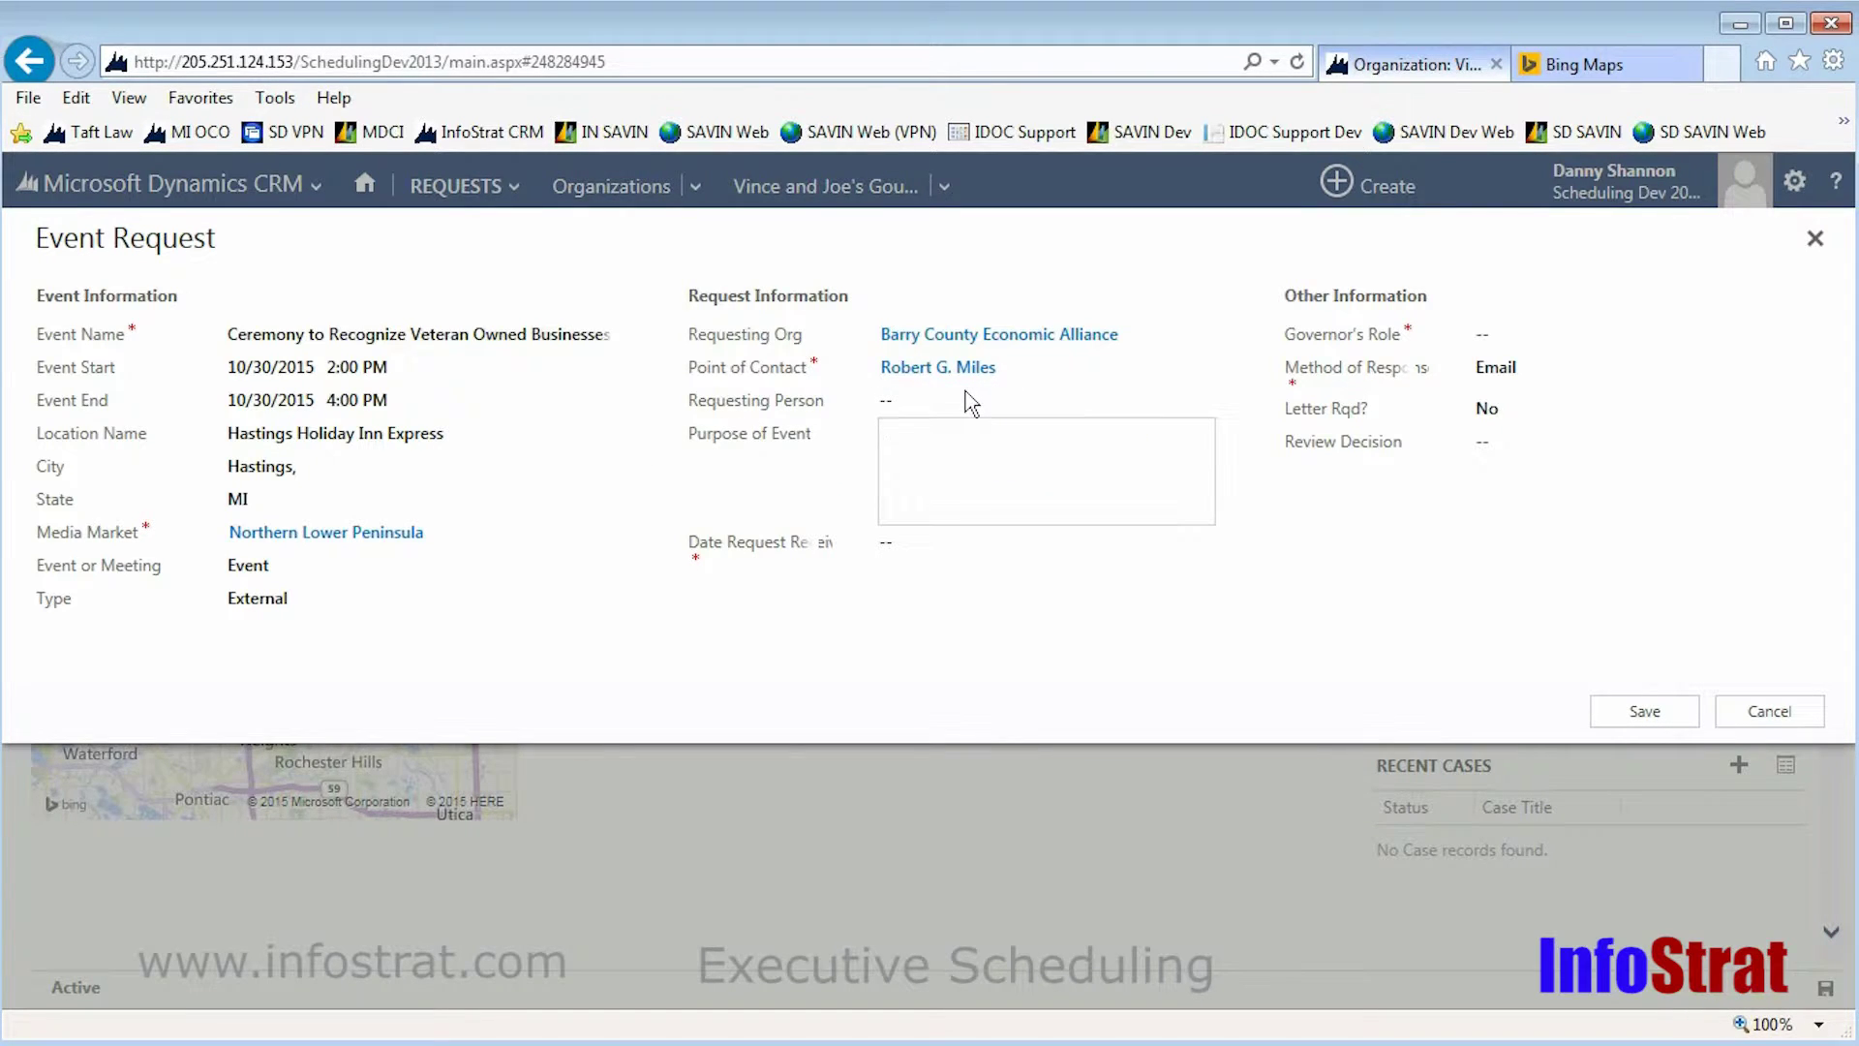
pyautogui.press('Tab')
# Enter "Recognition of US Military Veterans who have founded and manage business in Barry County" as the purpose of the event.
pyautogui.click(887, 433)
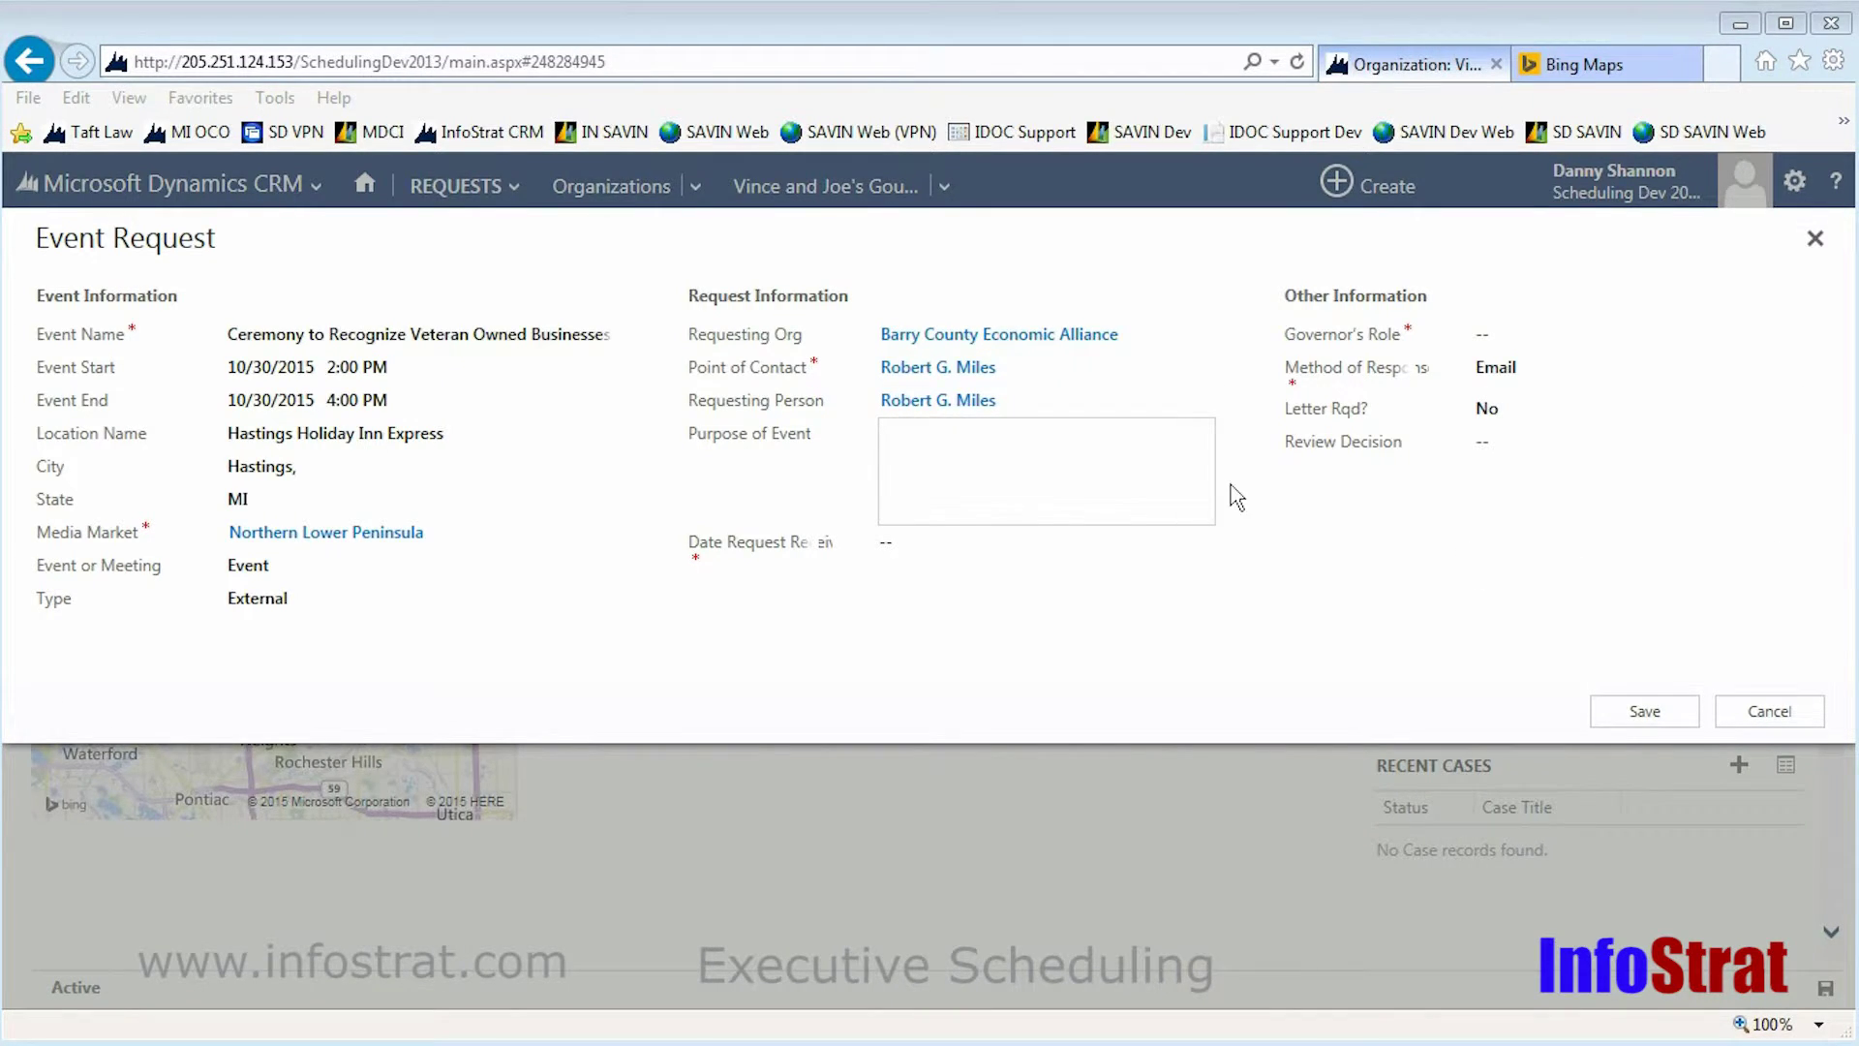
pyautogui.click(1017, 473)
pyautogui.write('Recognition of US Military Veterans who have founded and manage business in Barry County')
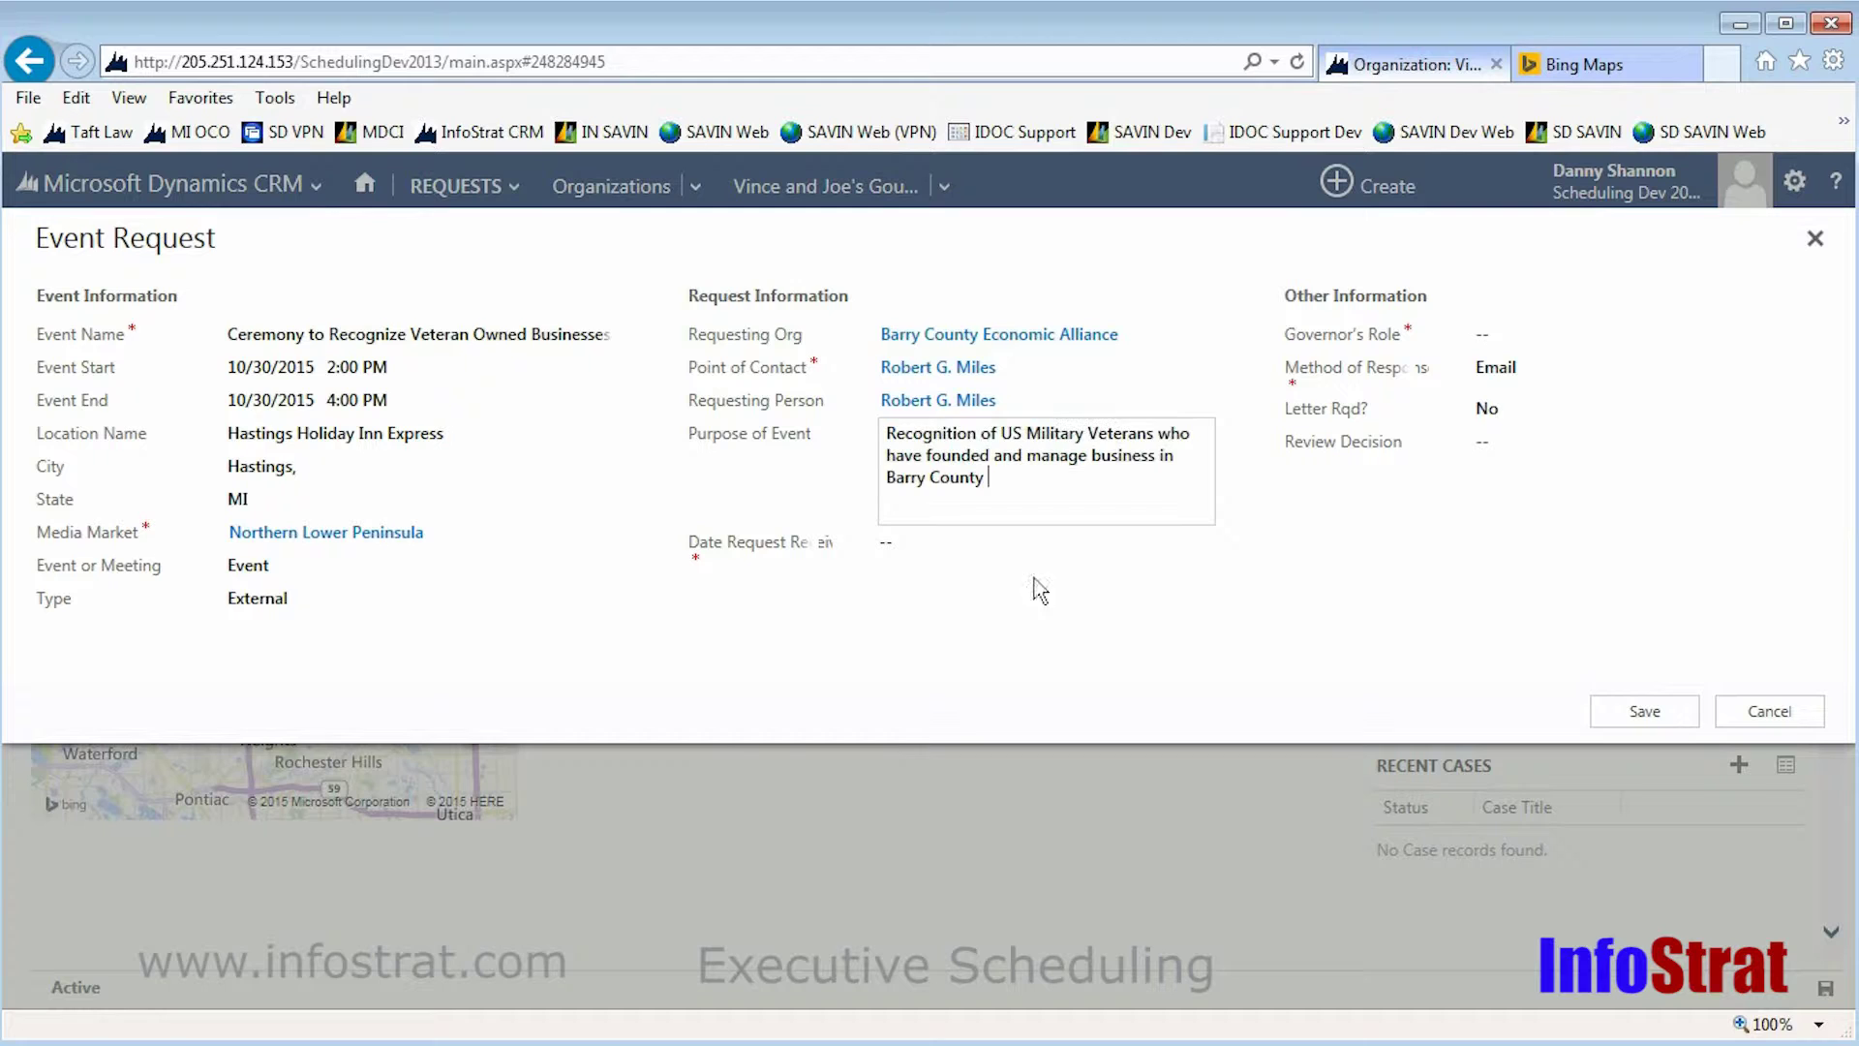
# Set the date the request was received to today's date, 10/16/2015.
pyautogui.click(927, 542)
pyautogui.click(1199, 542)
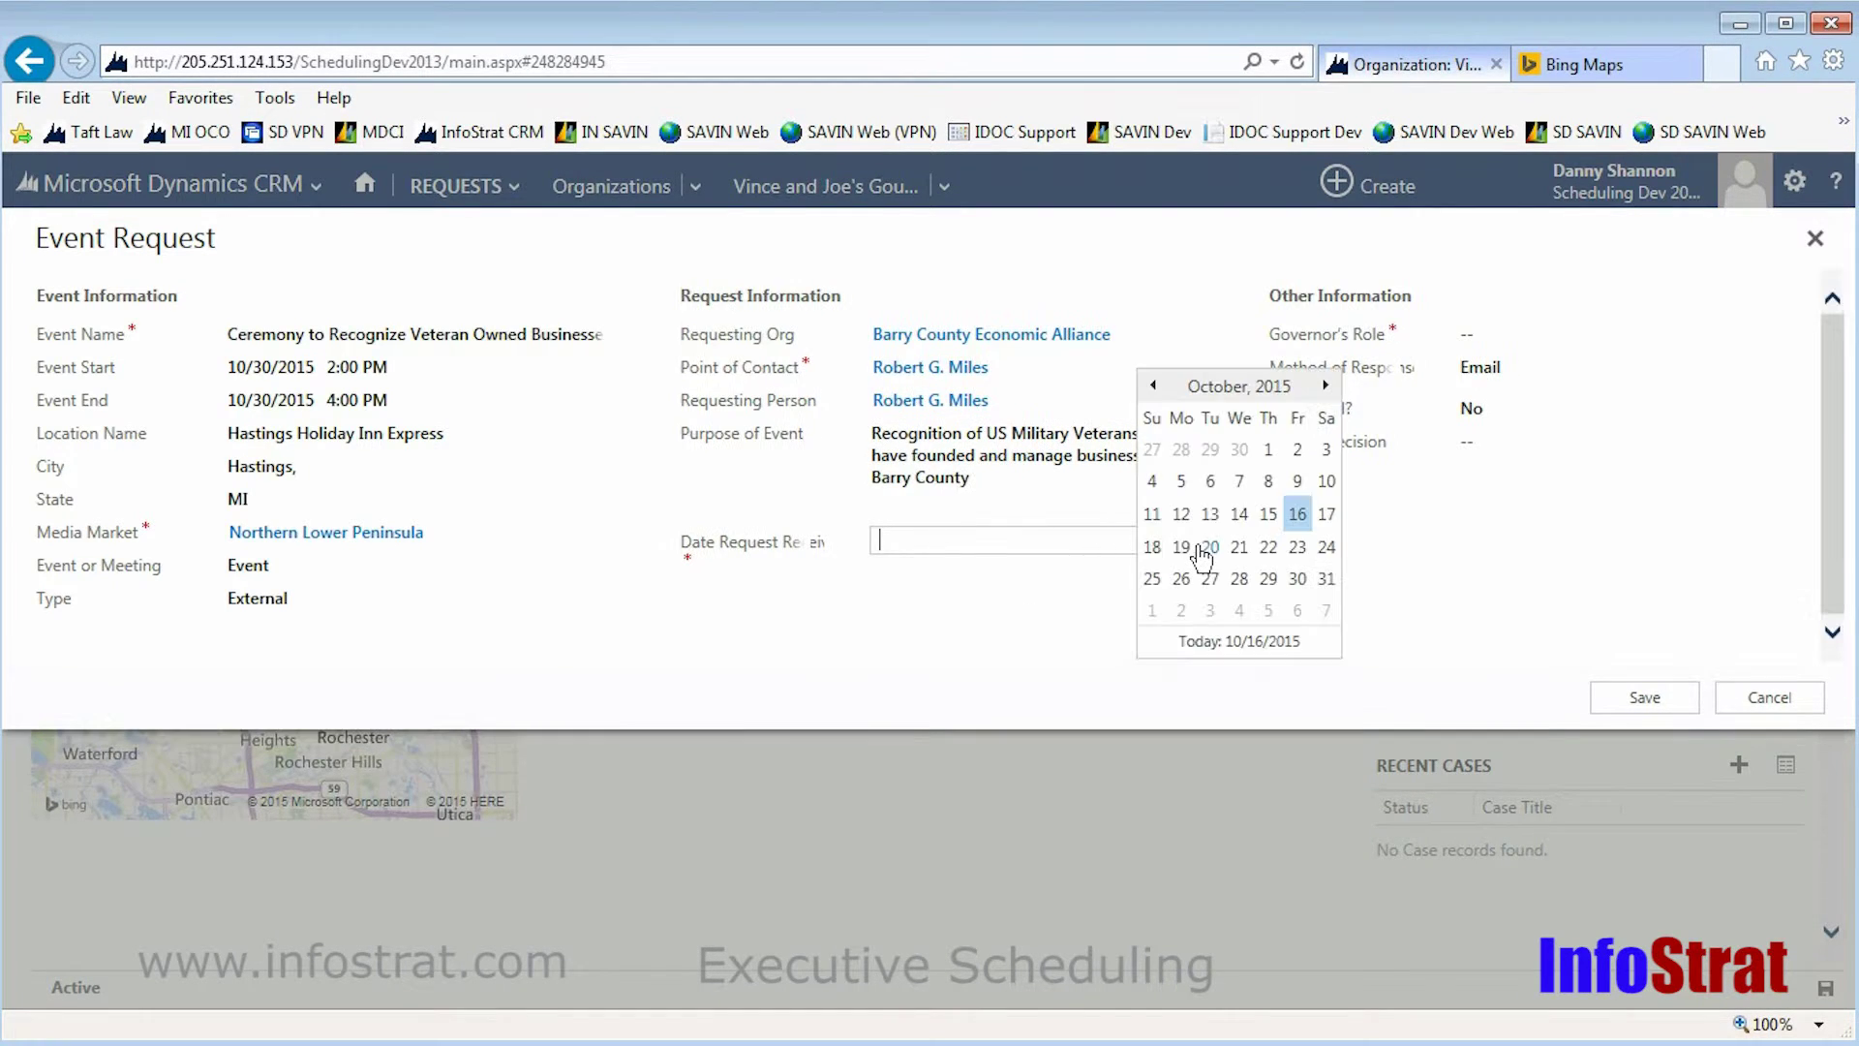
pyautogui.click(1207, 643)
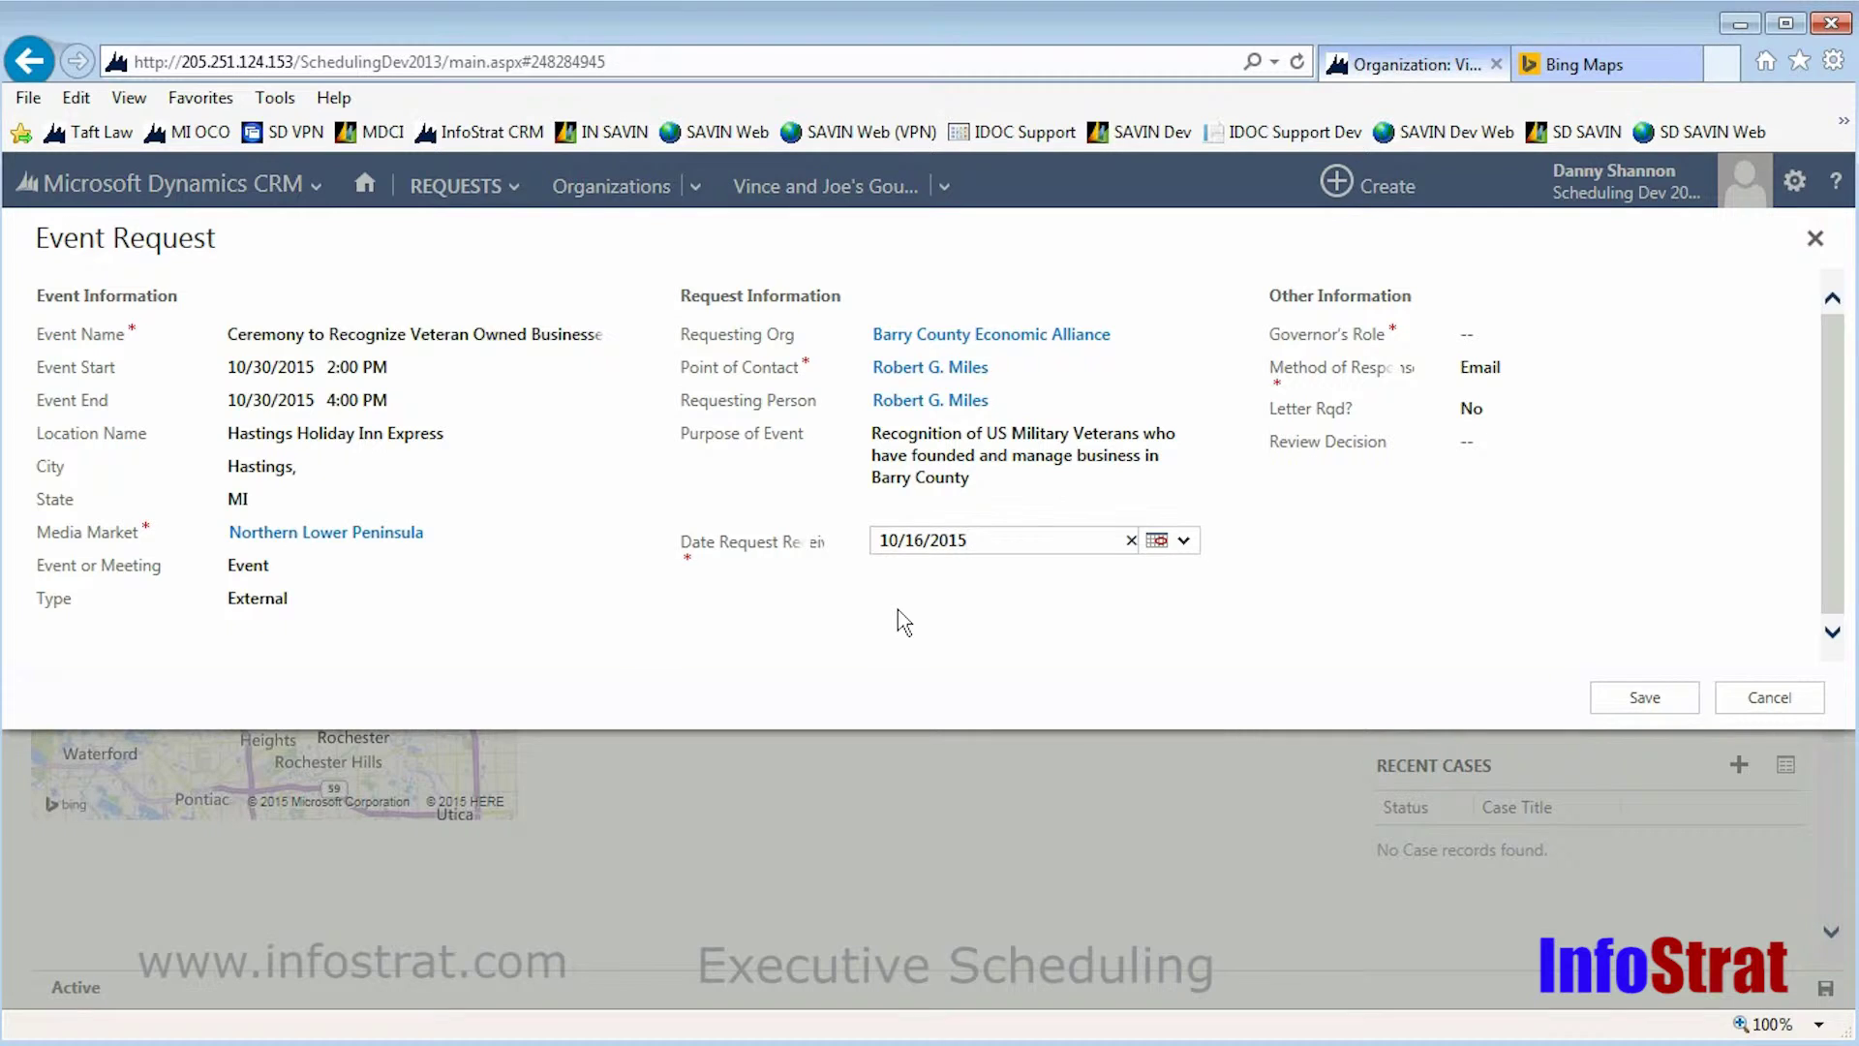
# Set the governor's role to Attend, keep Email as the method of response, and save the event request.
pyautogui.click(1489, 339)
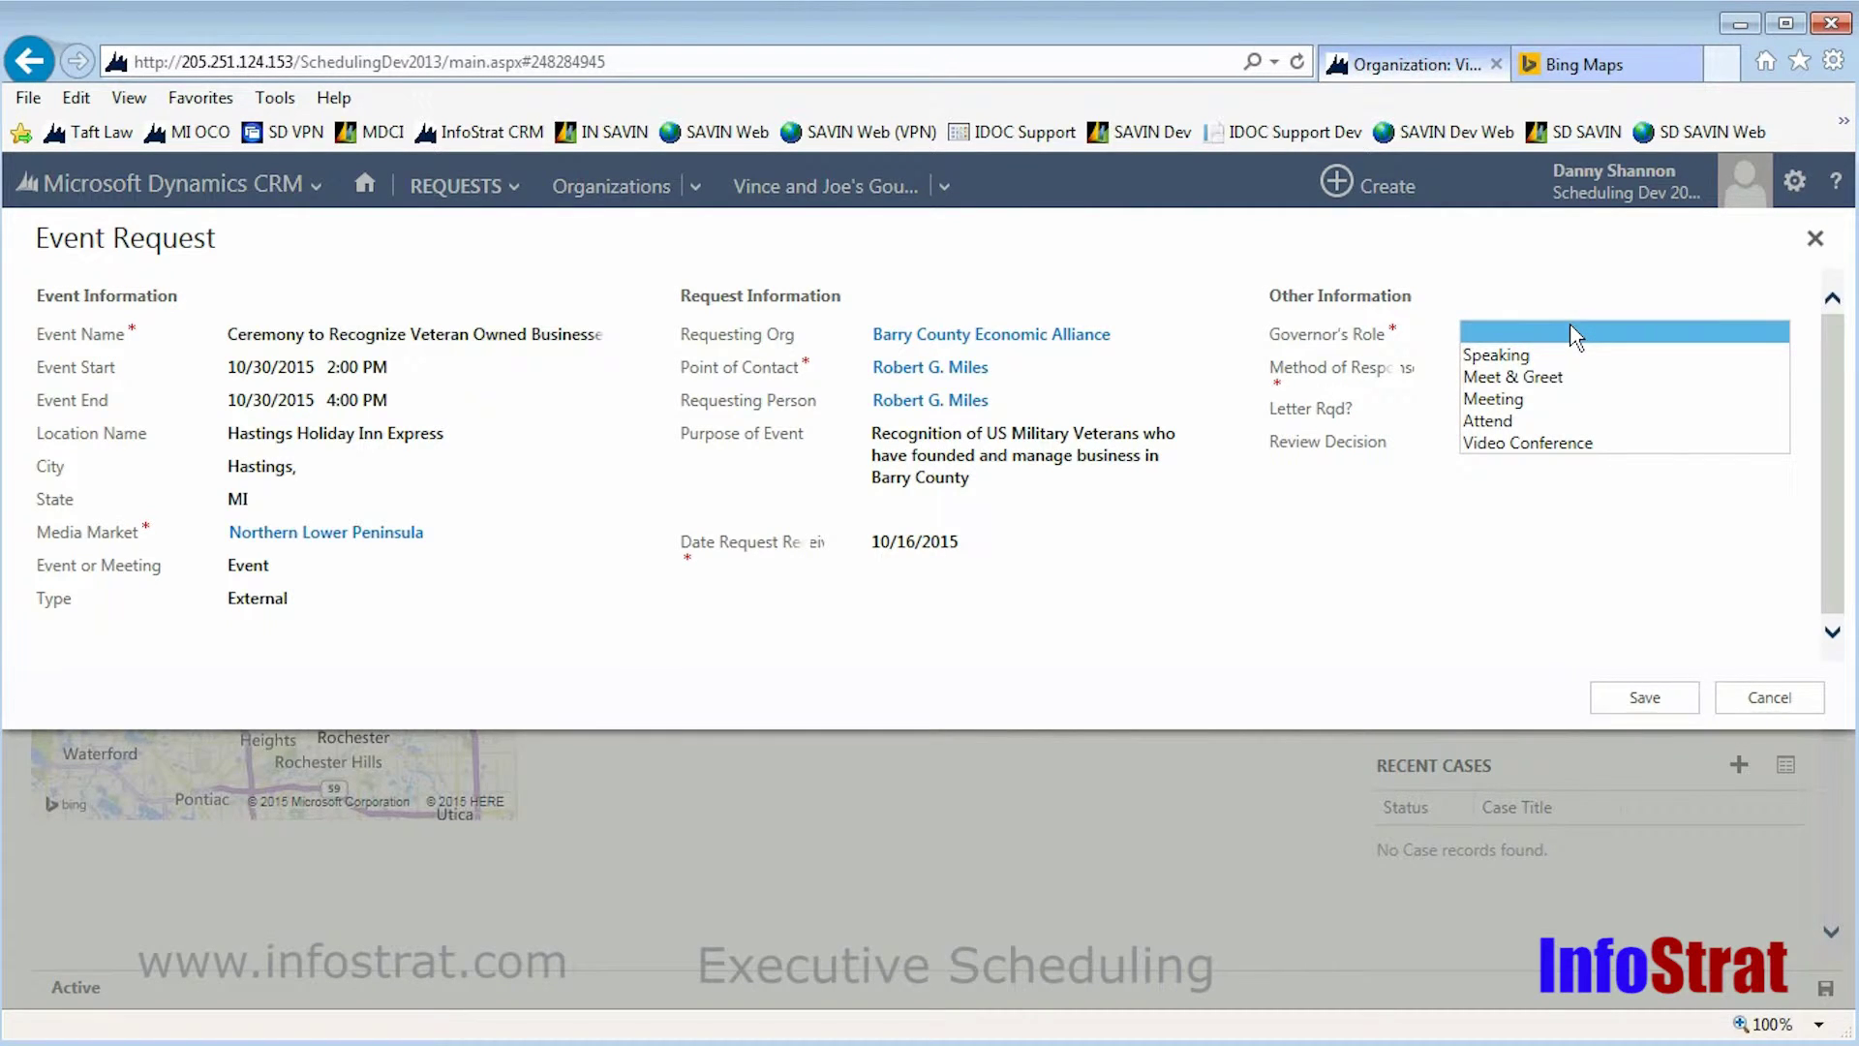
pyautogui.click(1574, 420)
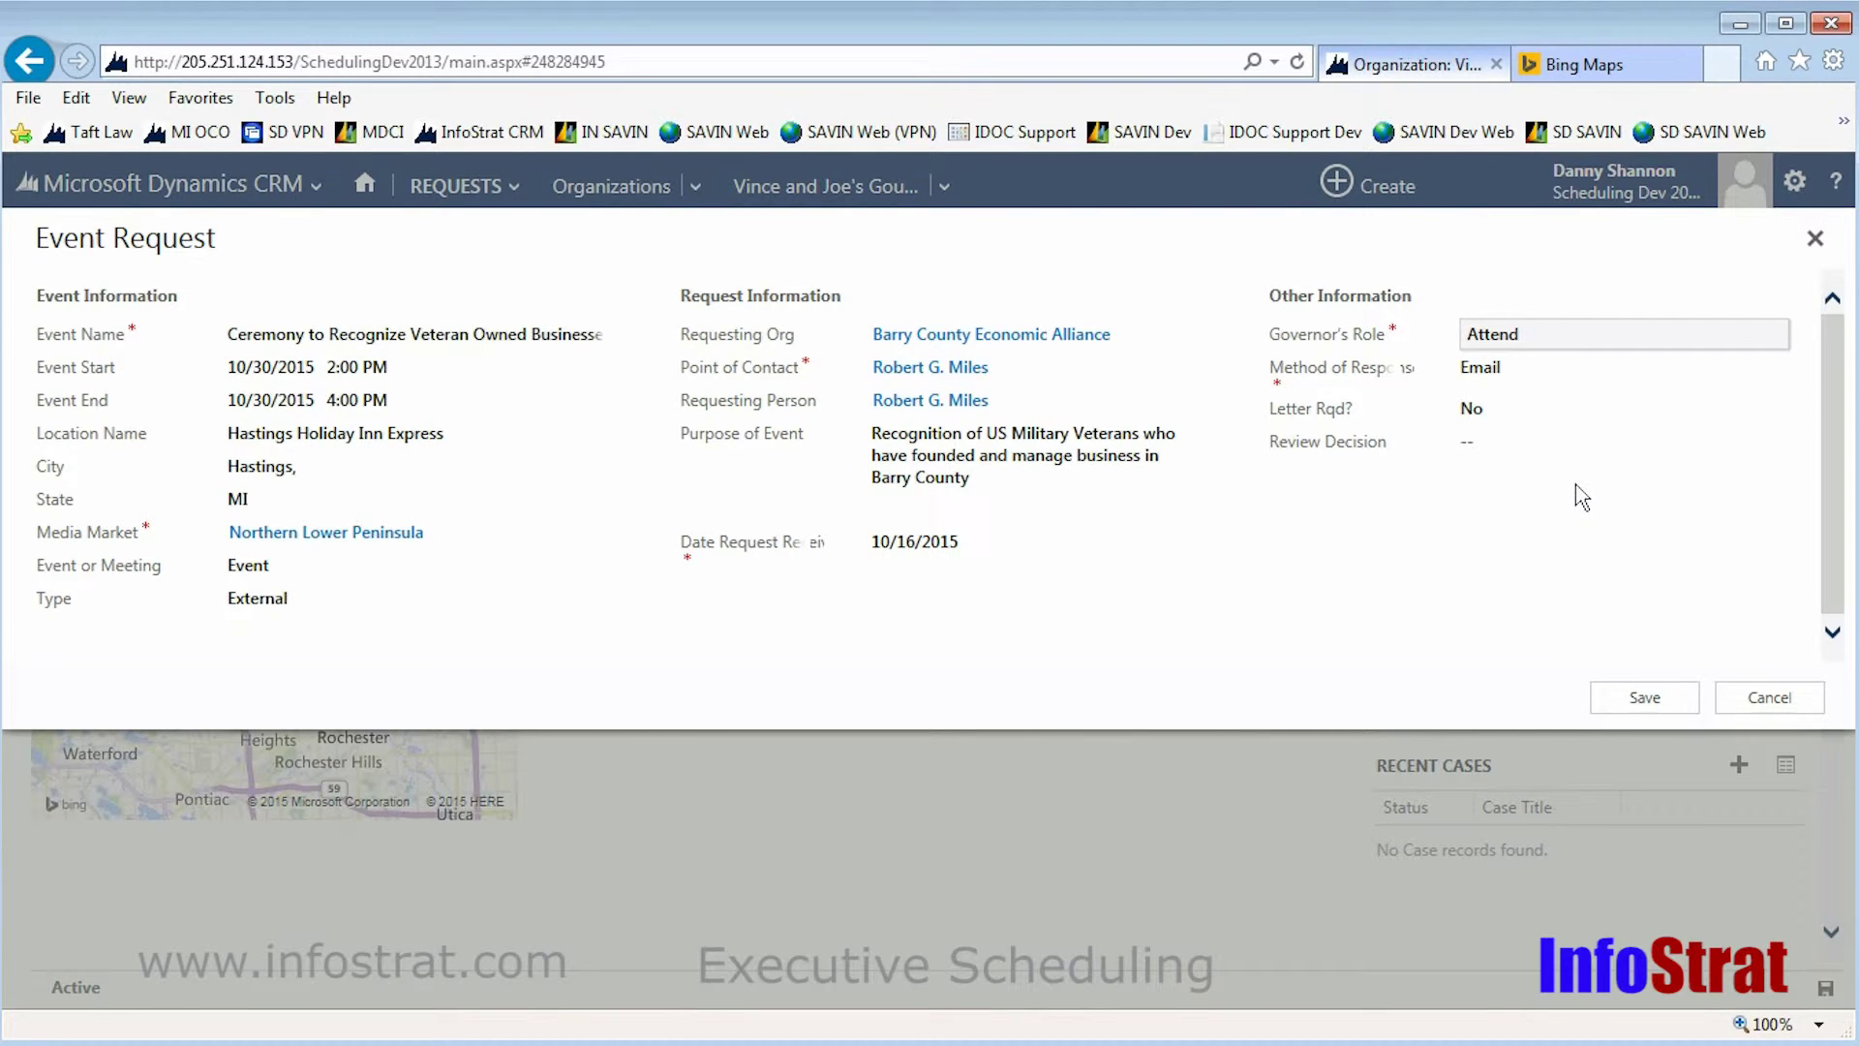
pyautogui.click(1546, 379)
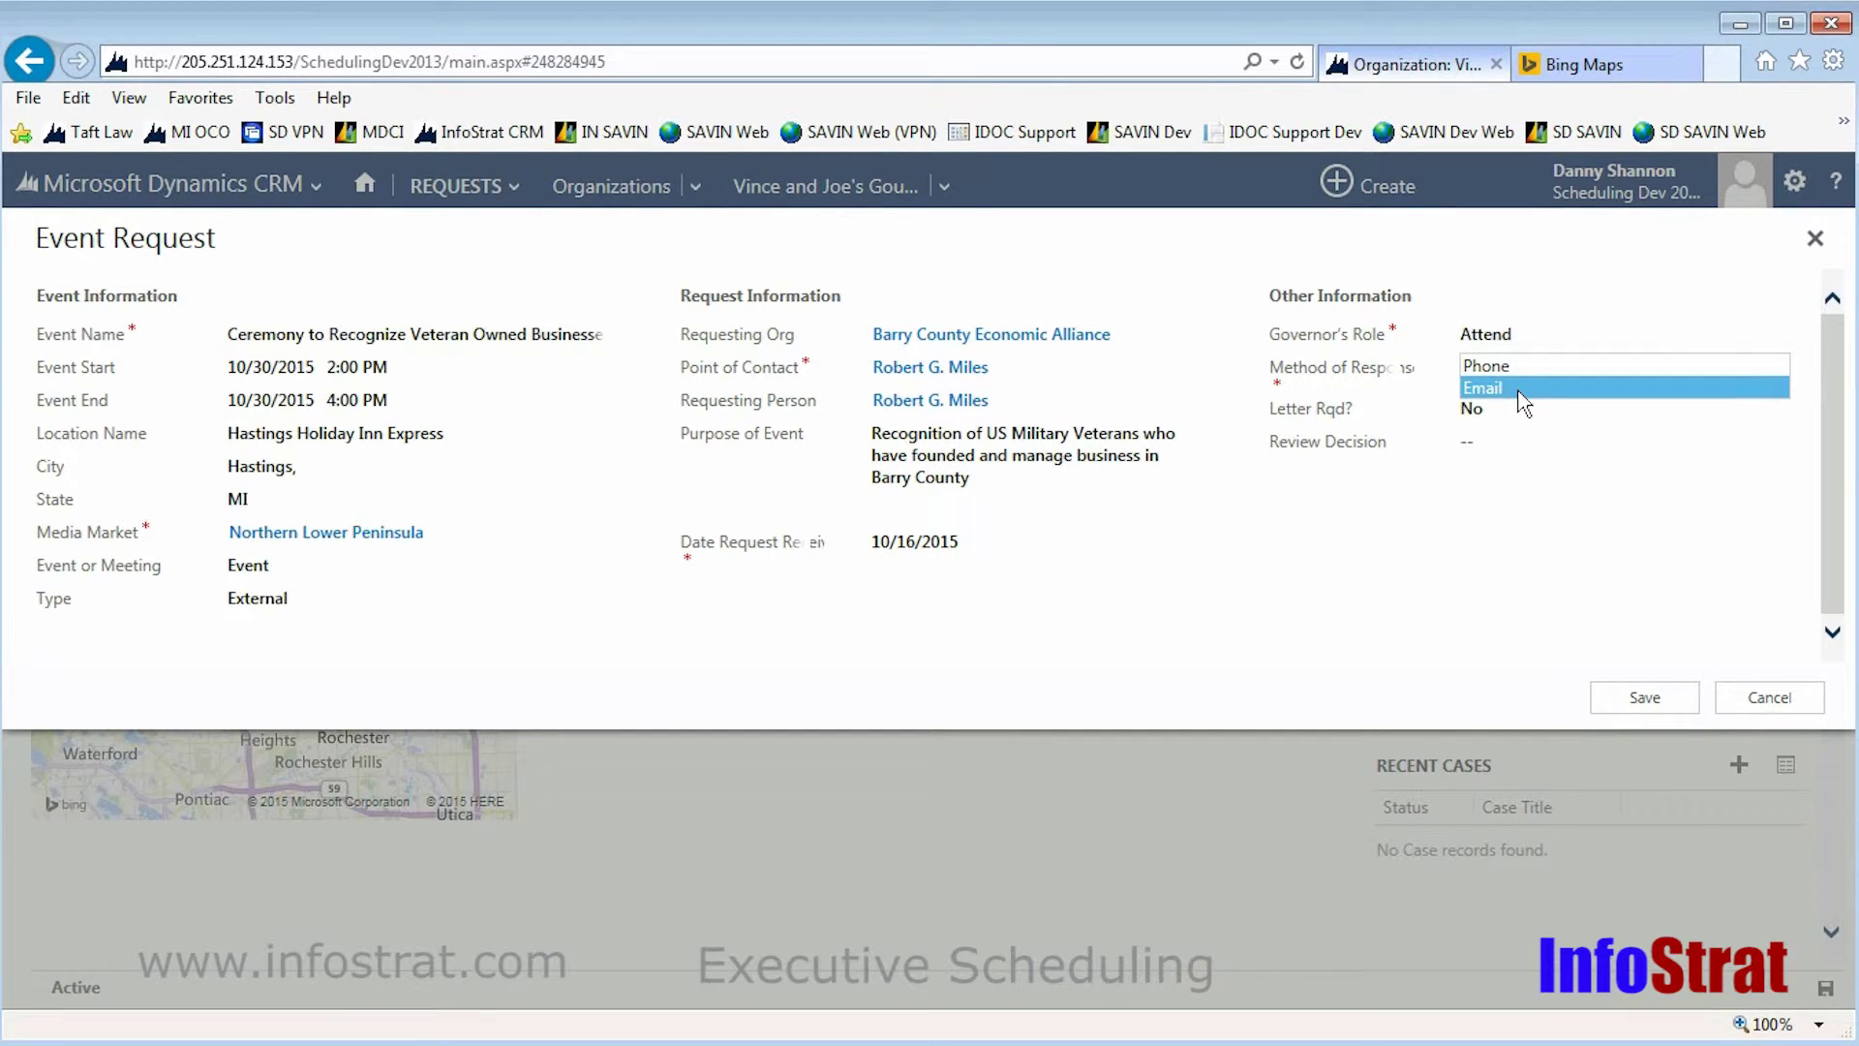
pyautogui.click(1518, 390)
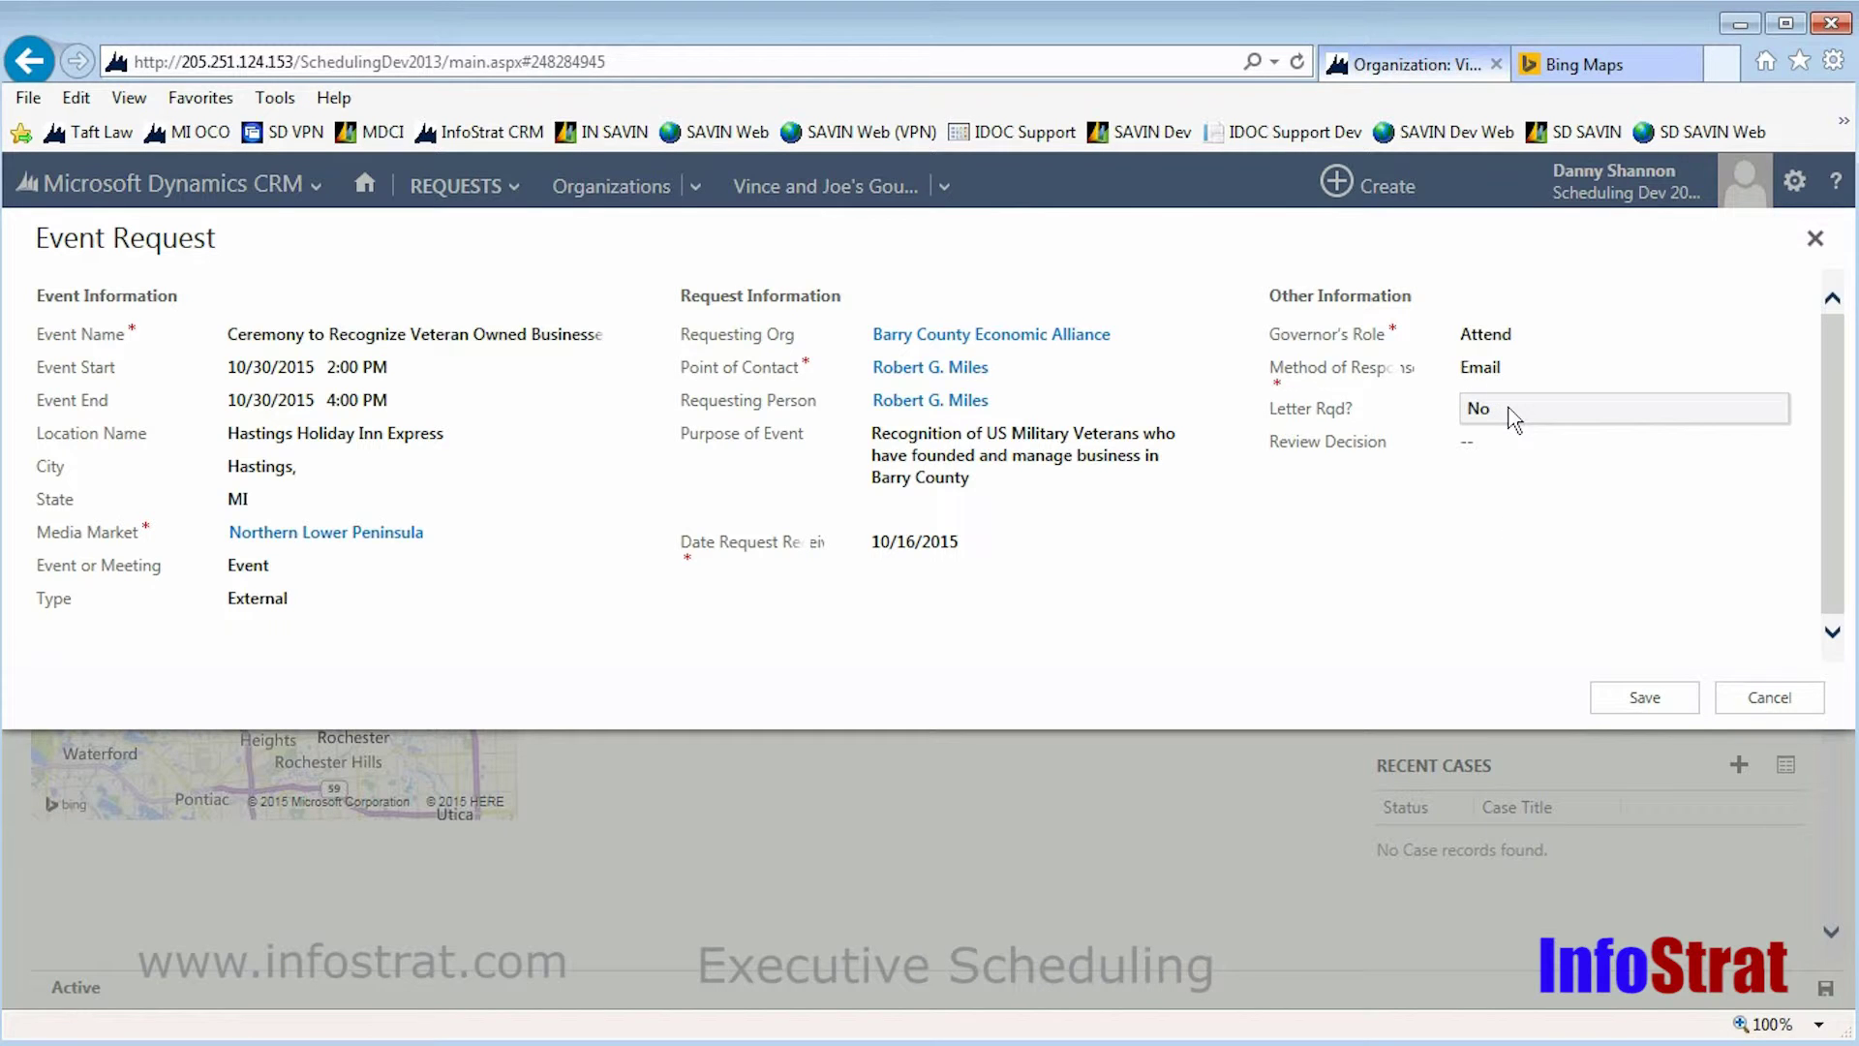
pyautogui.click(1633, 701)
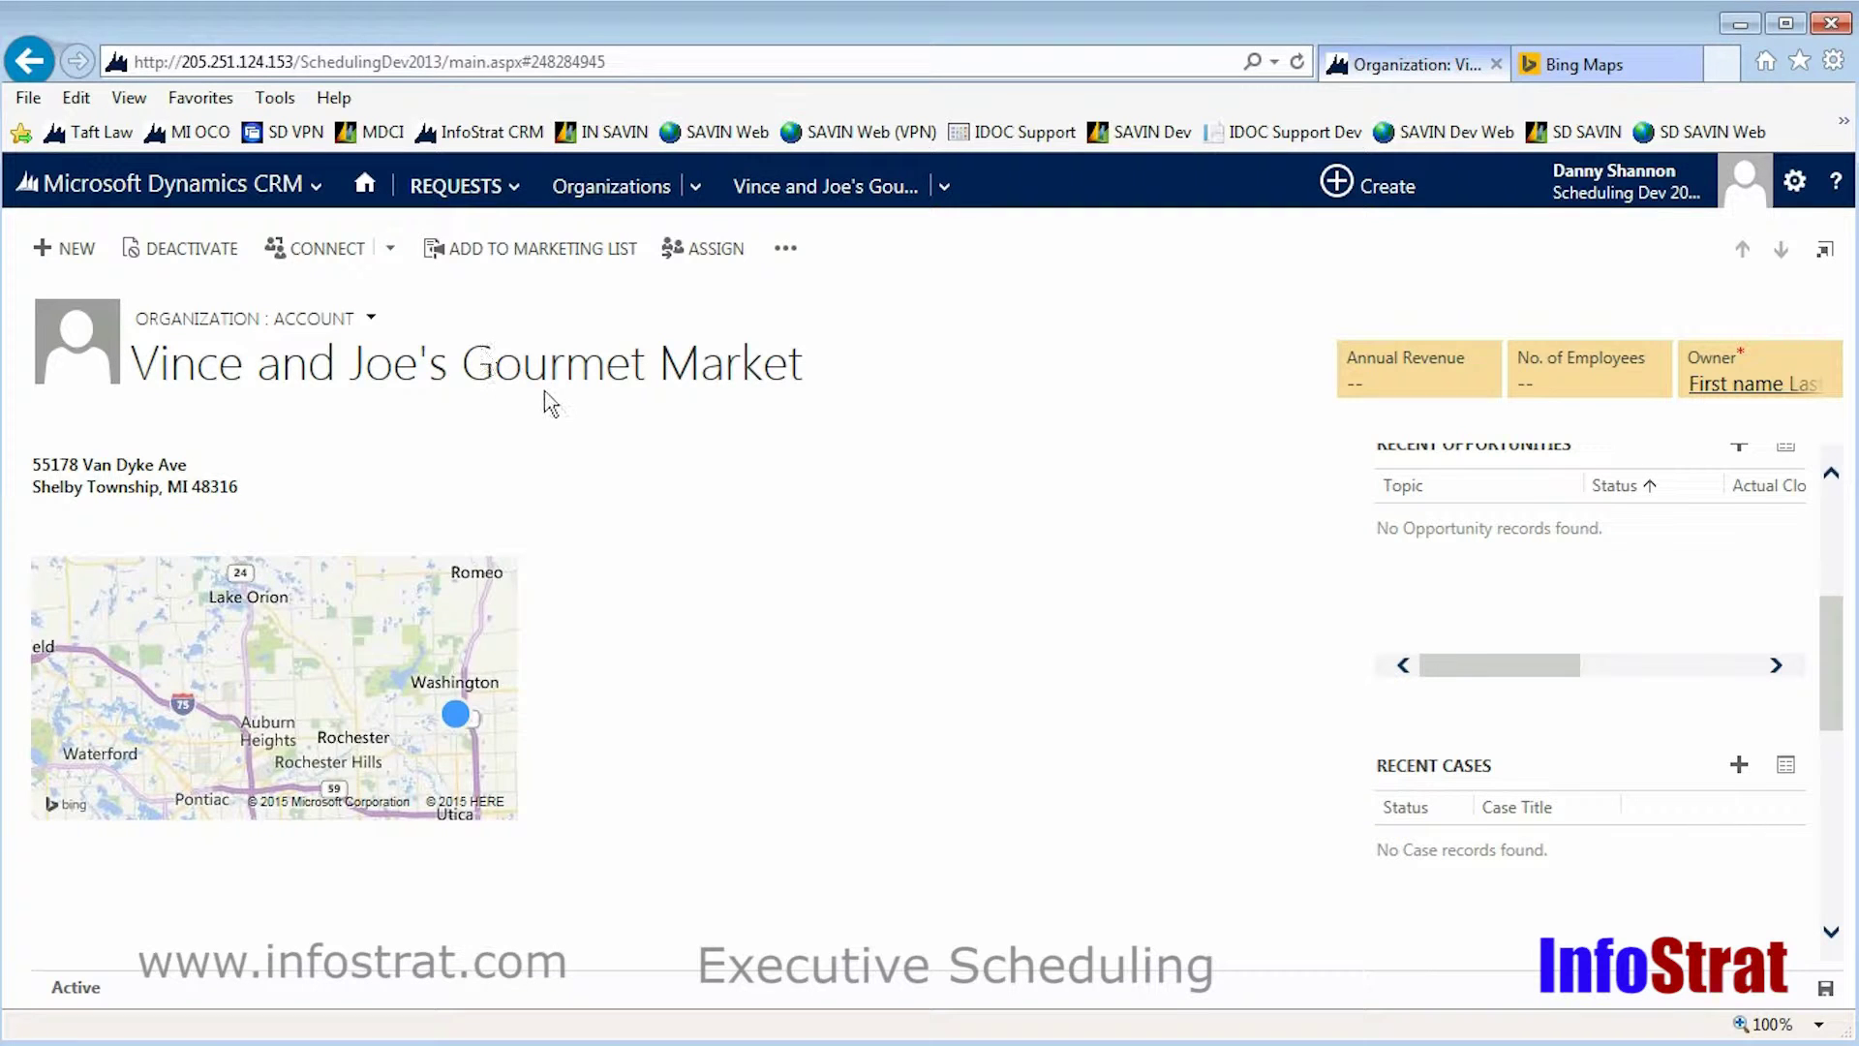
# Open the veteran-owned business ceremony request from the dashboard's initial review list and expand its Intake stage details.
pyautogui.click(364, 188)
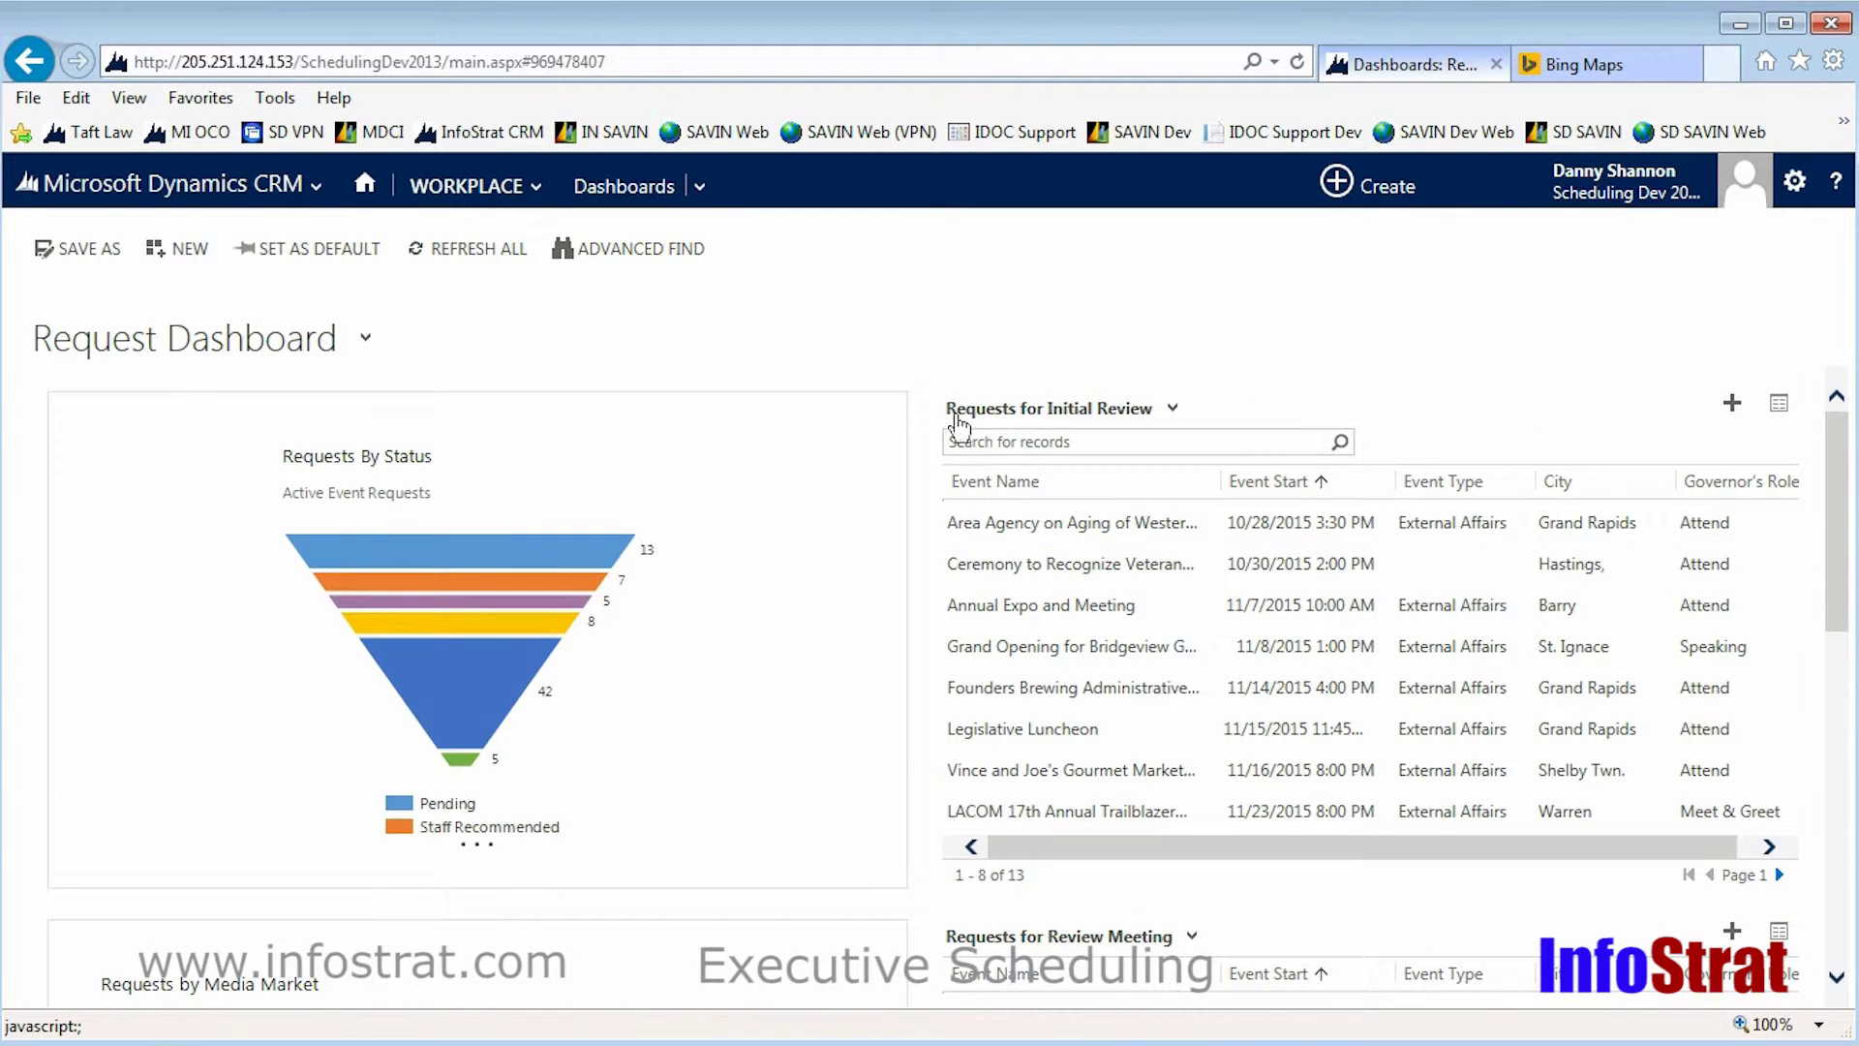
pyautogui.click(1028, 575)
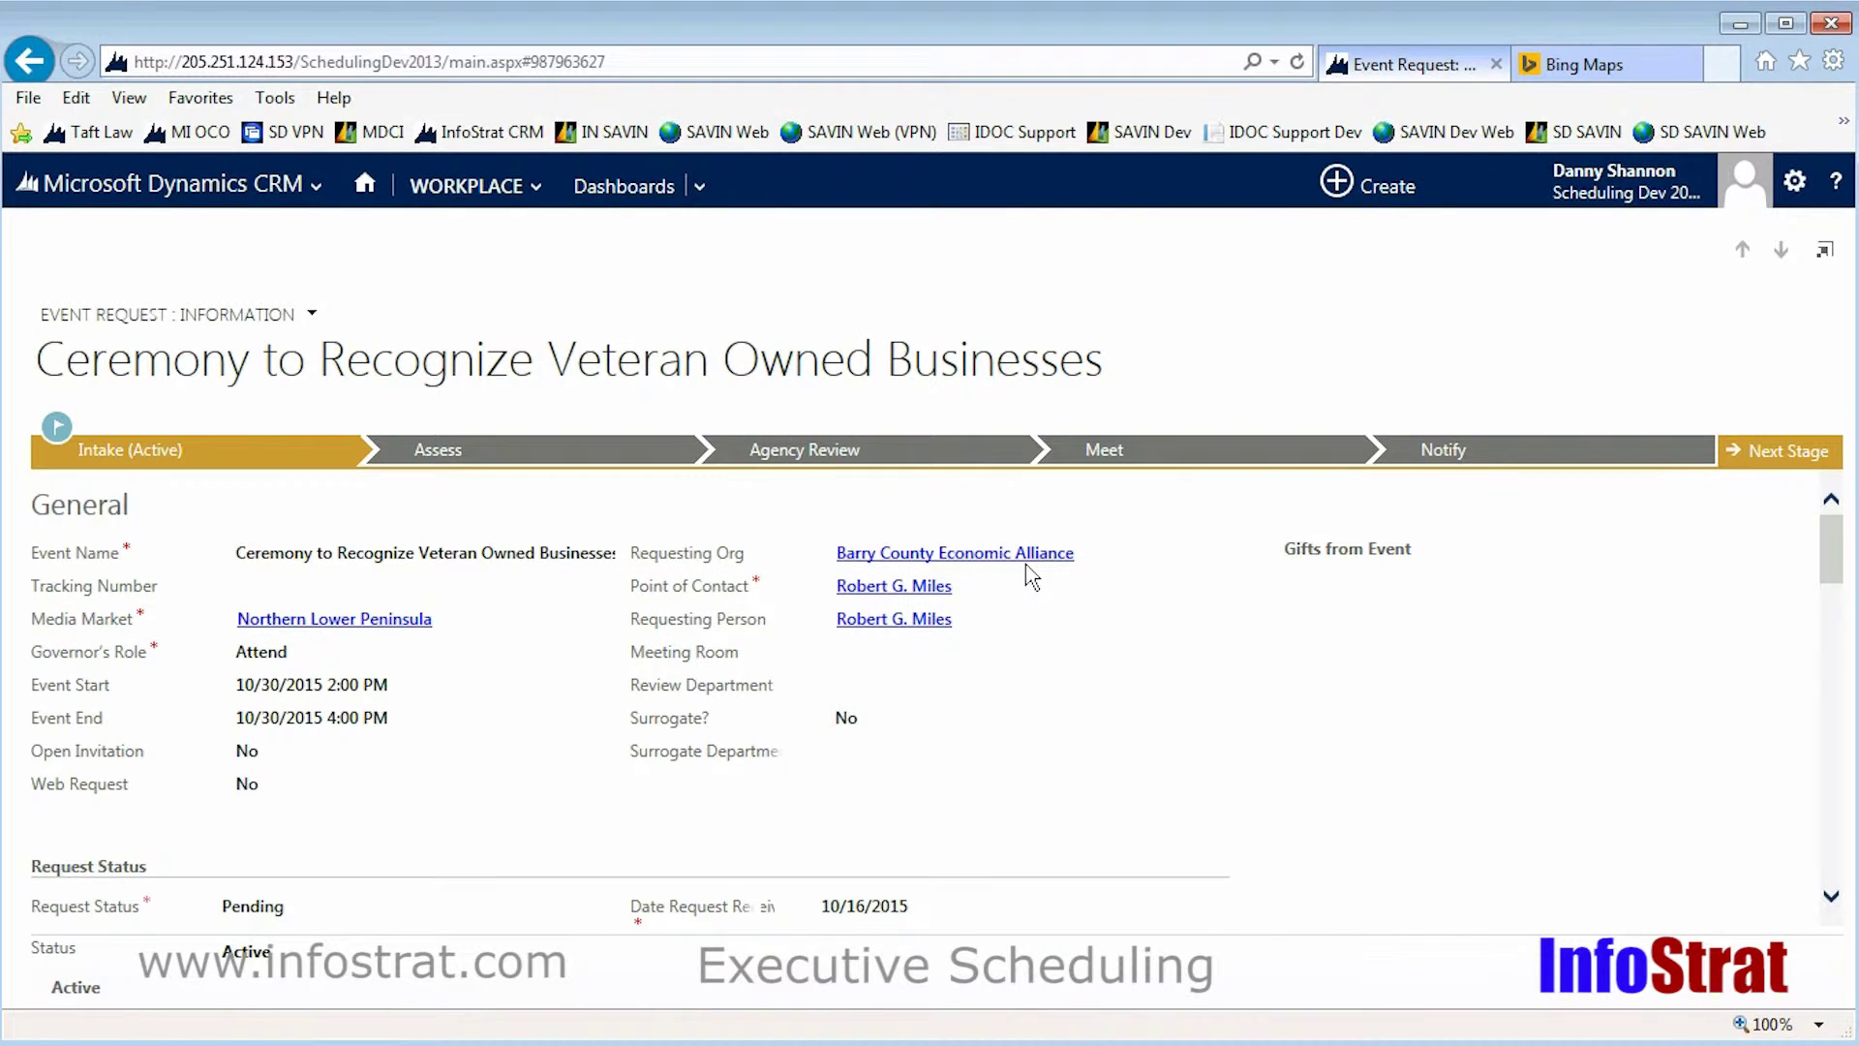
pyautogui.scroll(-5, 244, 467)
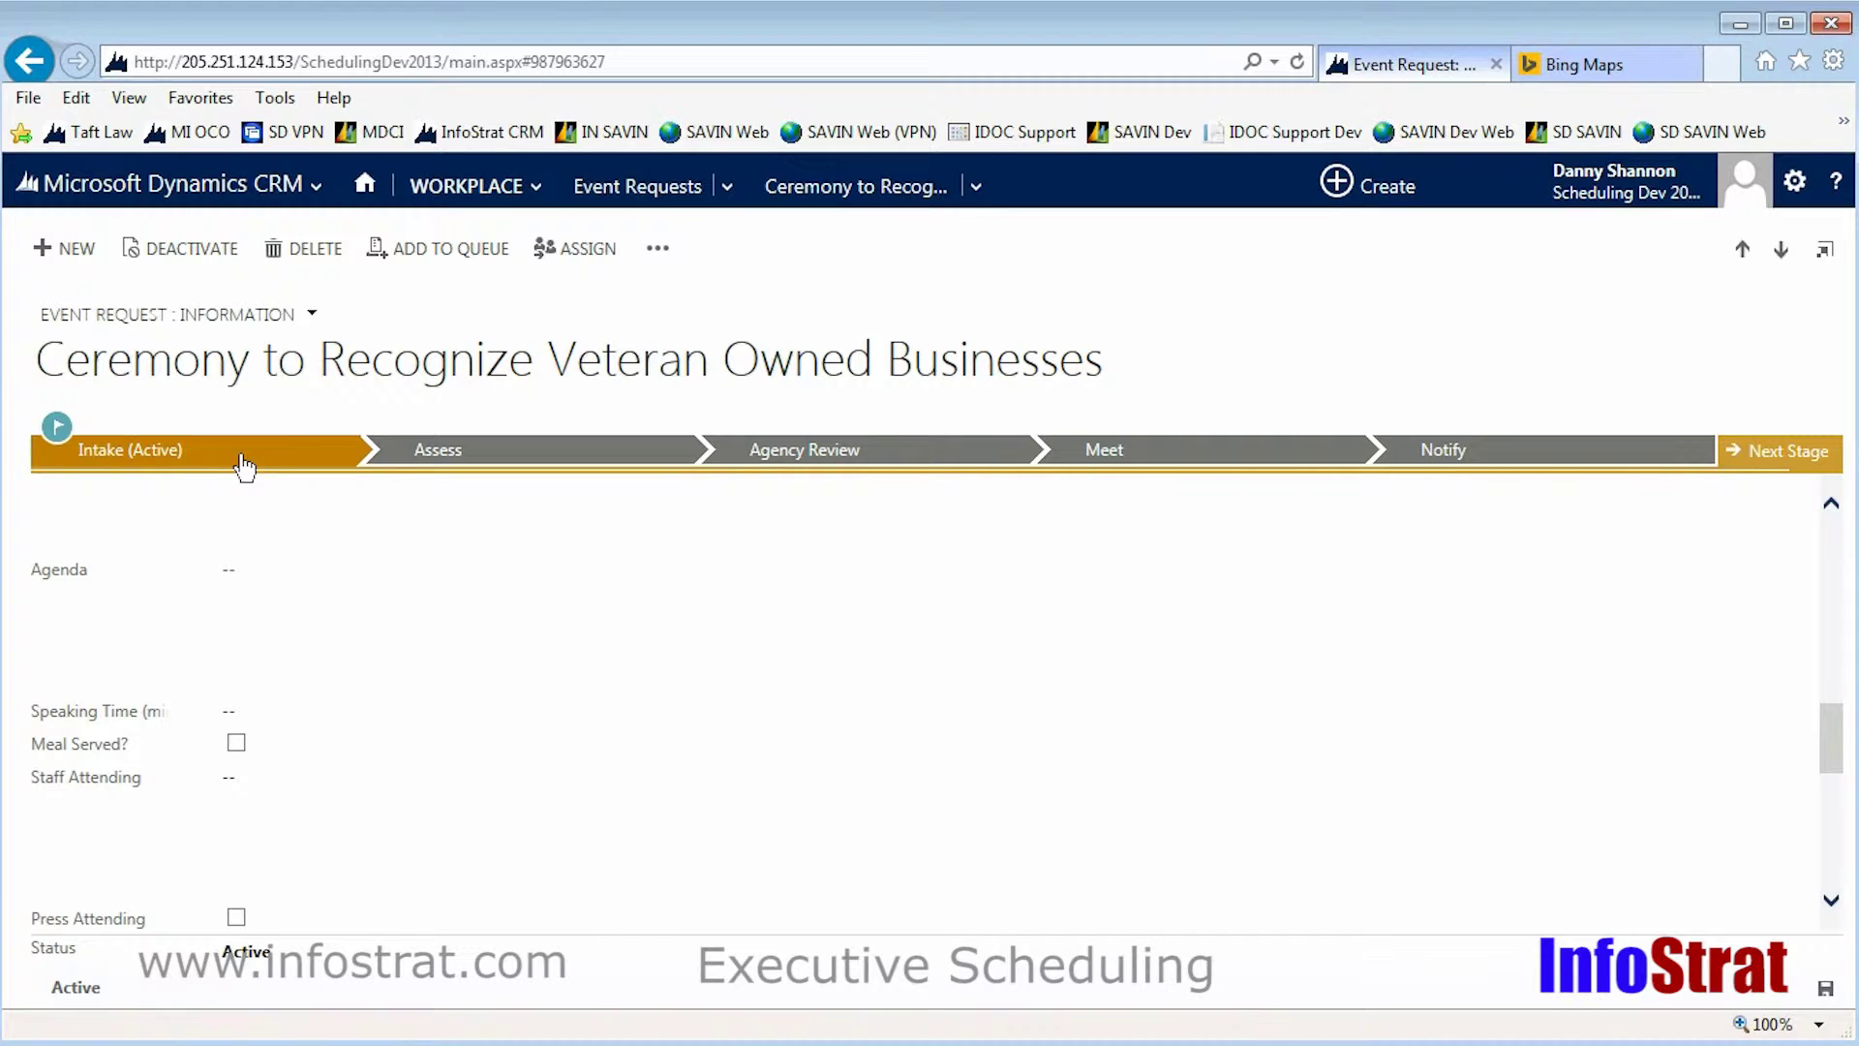
pyautogui.click(187, 459)
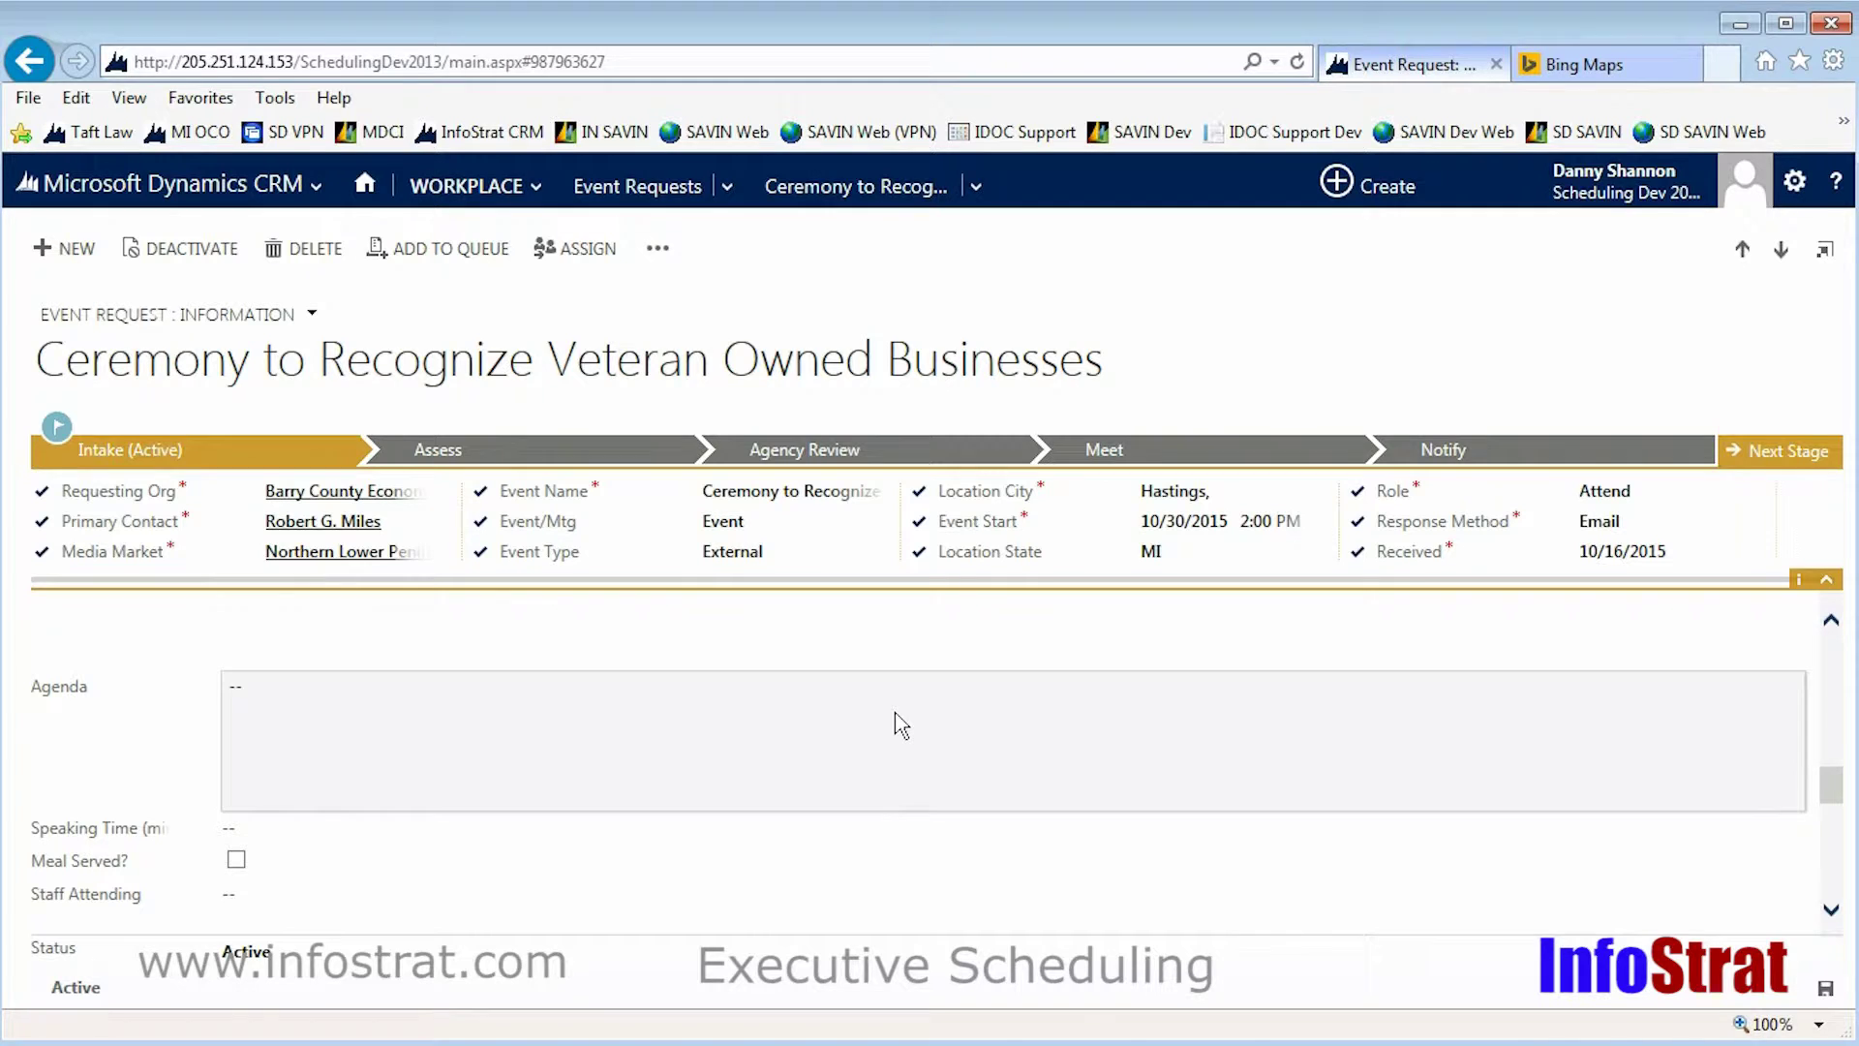
# Set the number of attendees to 65 and the type of attendees to "Veterans".
pyautogui.click(898, 714)
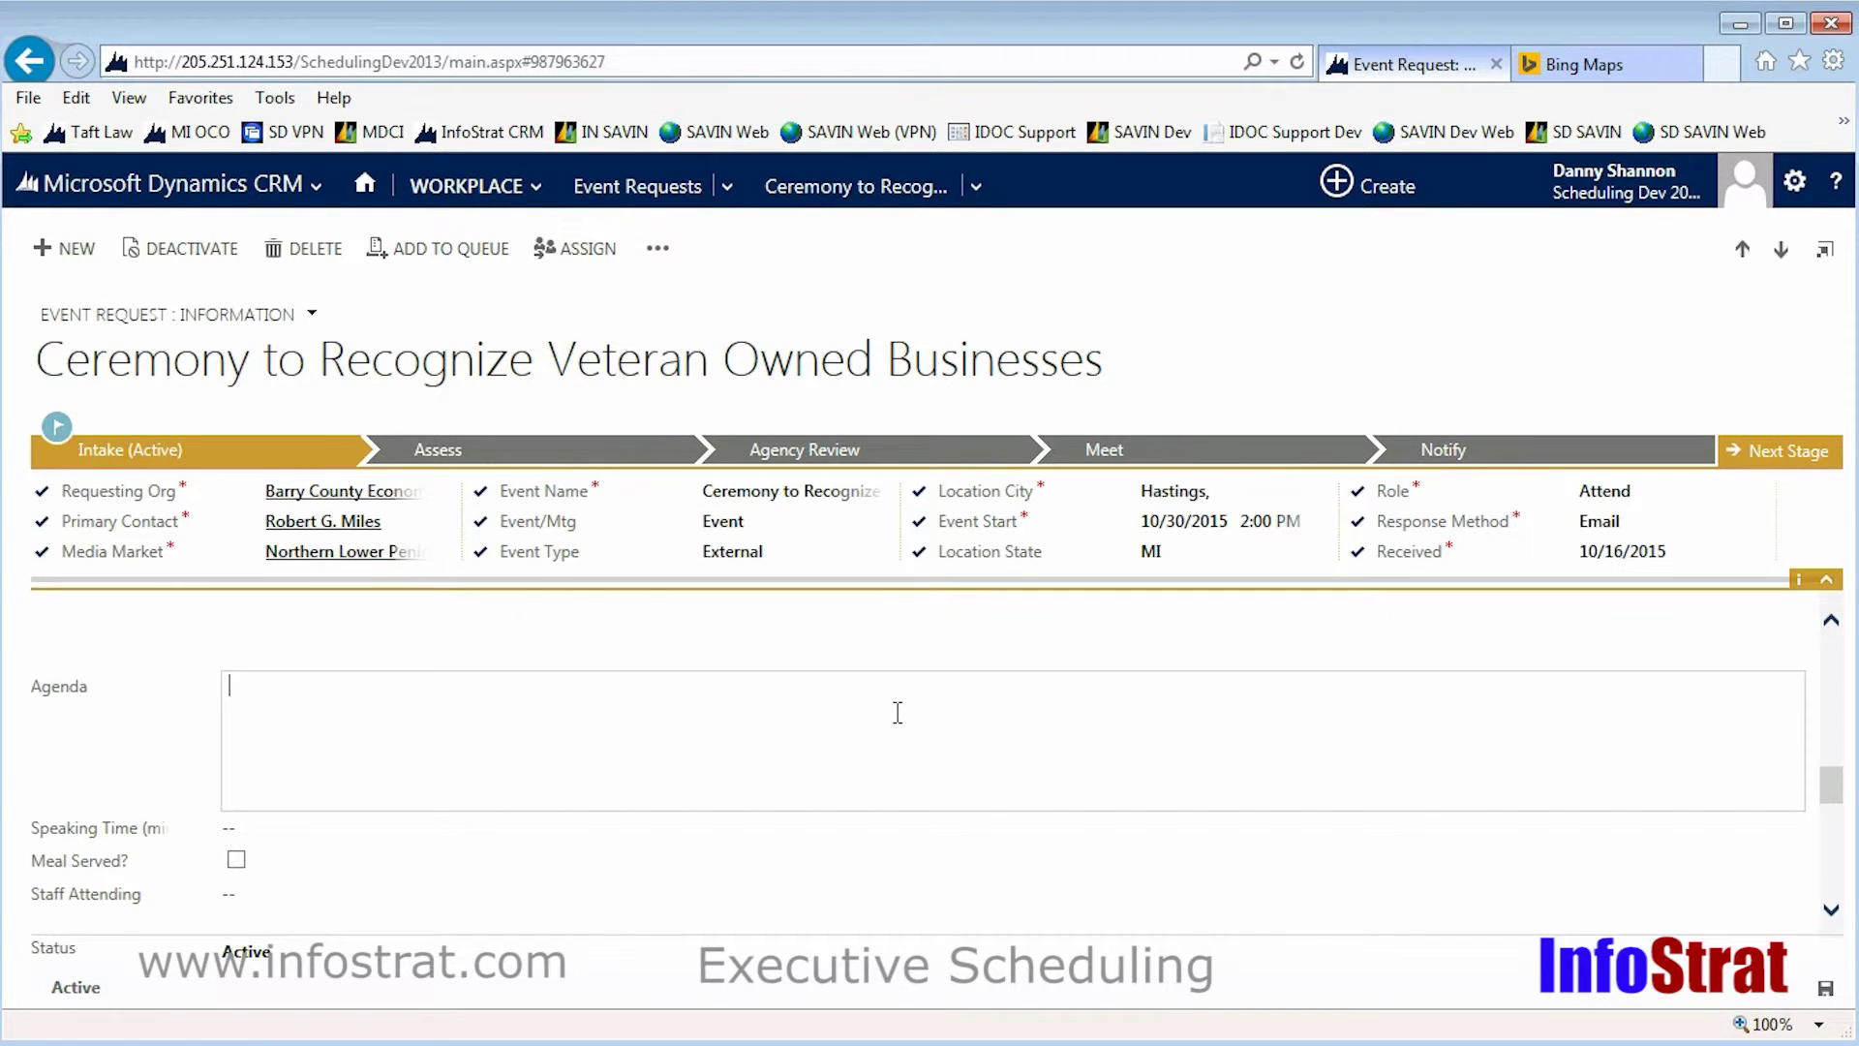
pyautogui.scroll(3, 898, 713)
pyautogui.click(361, 721)
pyautogui.write('65')
pyautogui.click(1142, 720)
pyautogui.write('Veterans')
pyautogui.press('Tab')
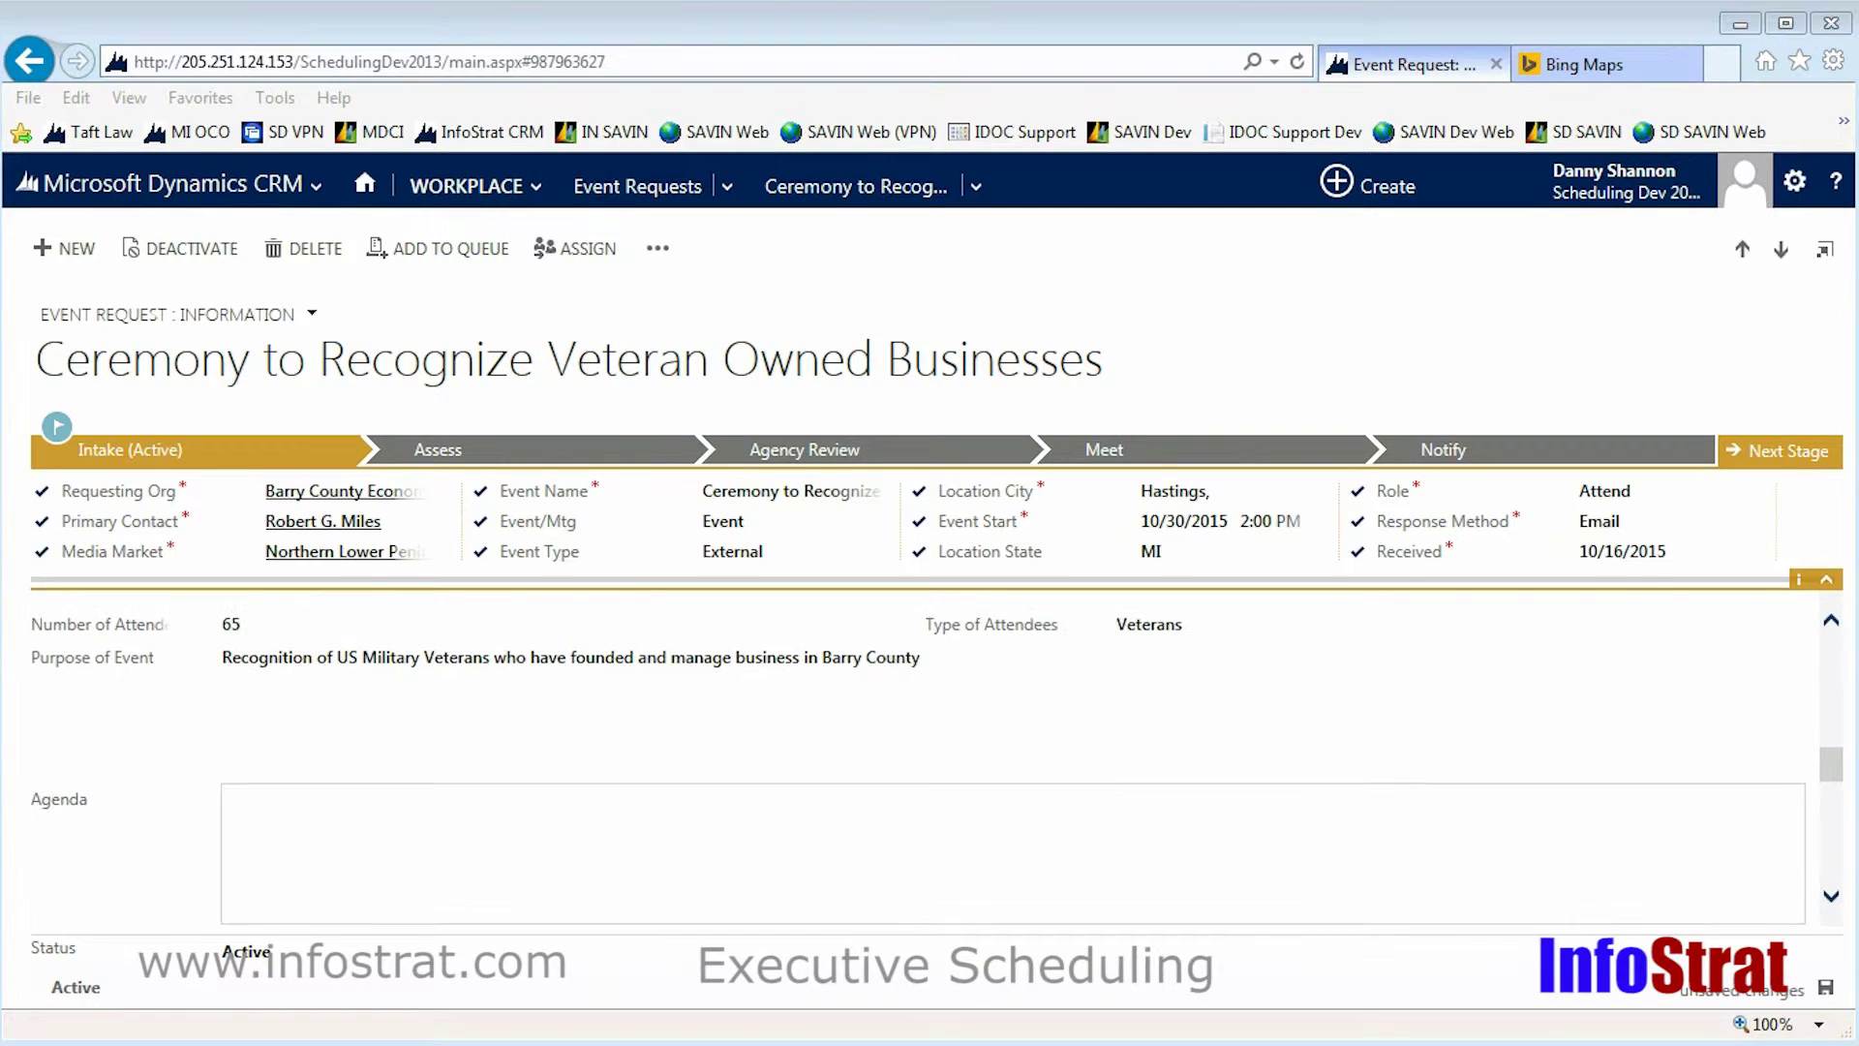
# Paste the timed schedule into the agenda, from the 2:00 PM start and keynote through the 4:00 PM adjournment.
pyautogui.click(337, 832)
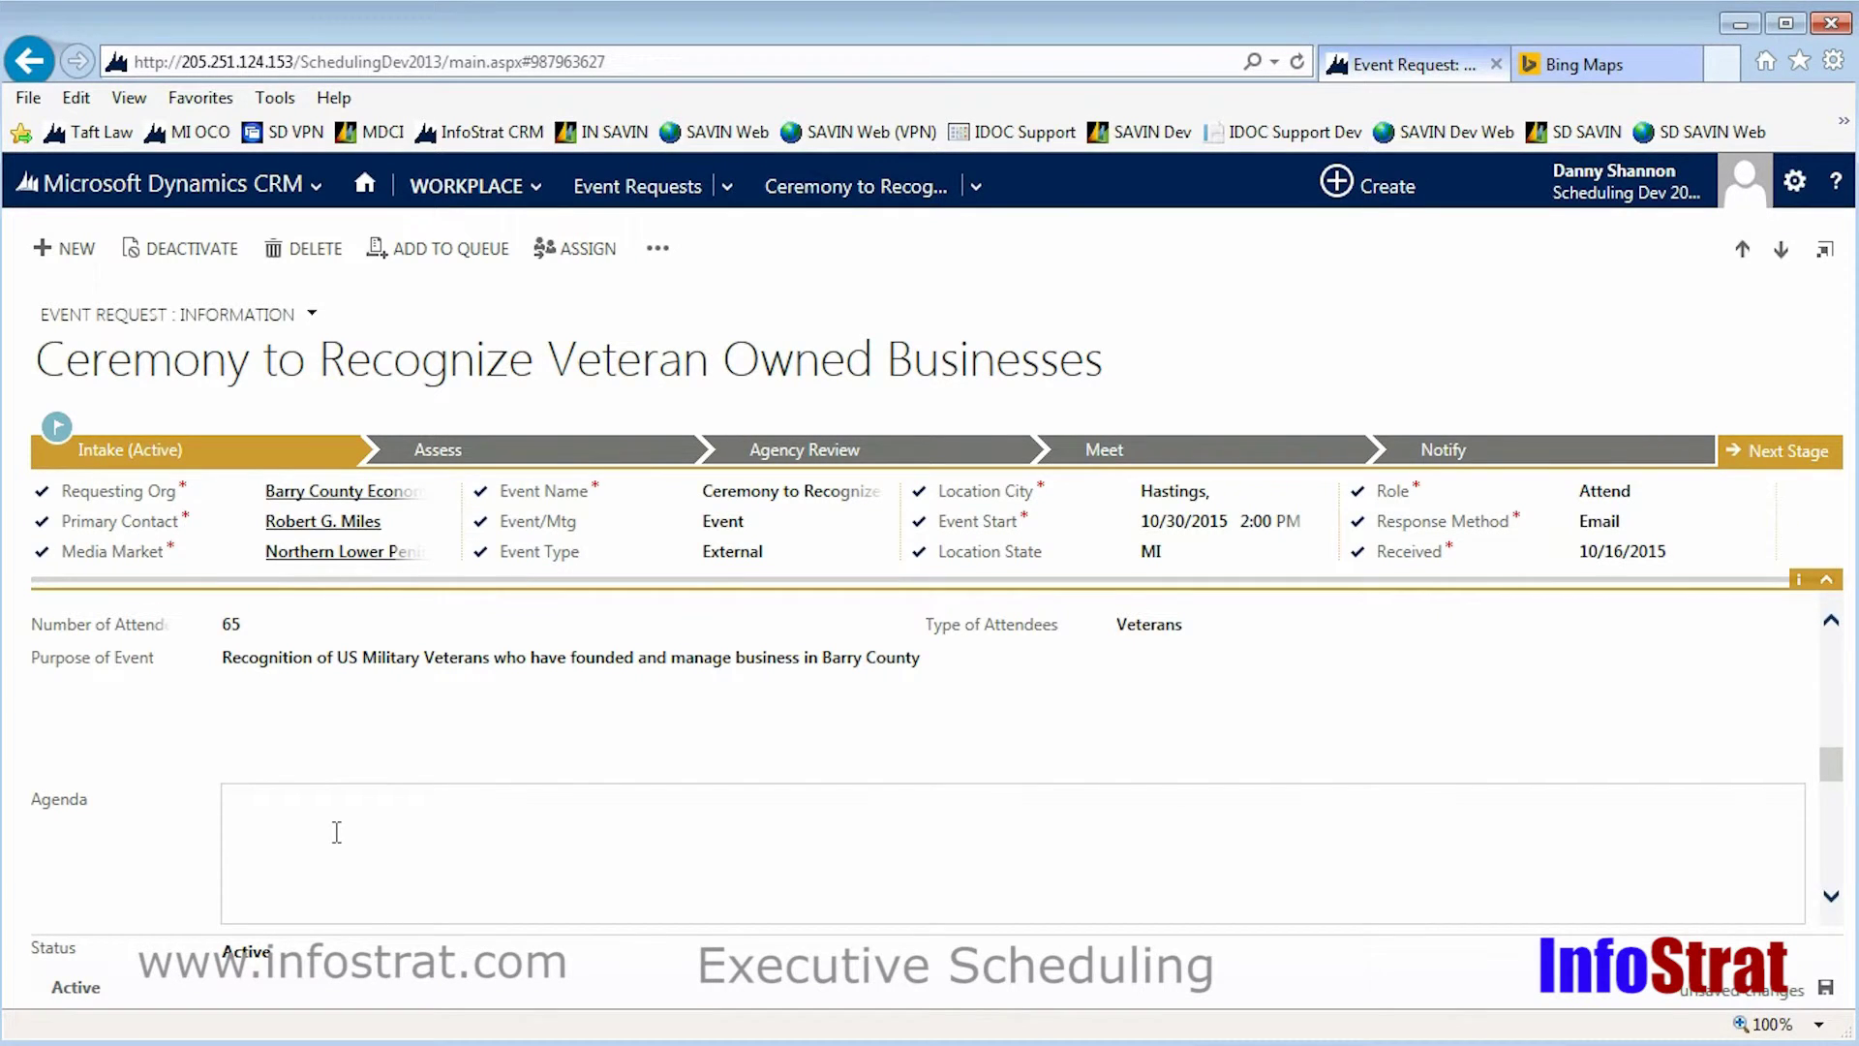
pyautogui.hotkey('ctrl', 'v')
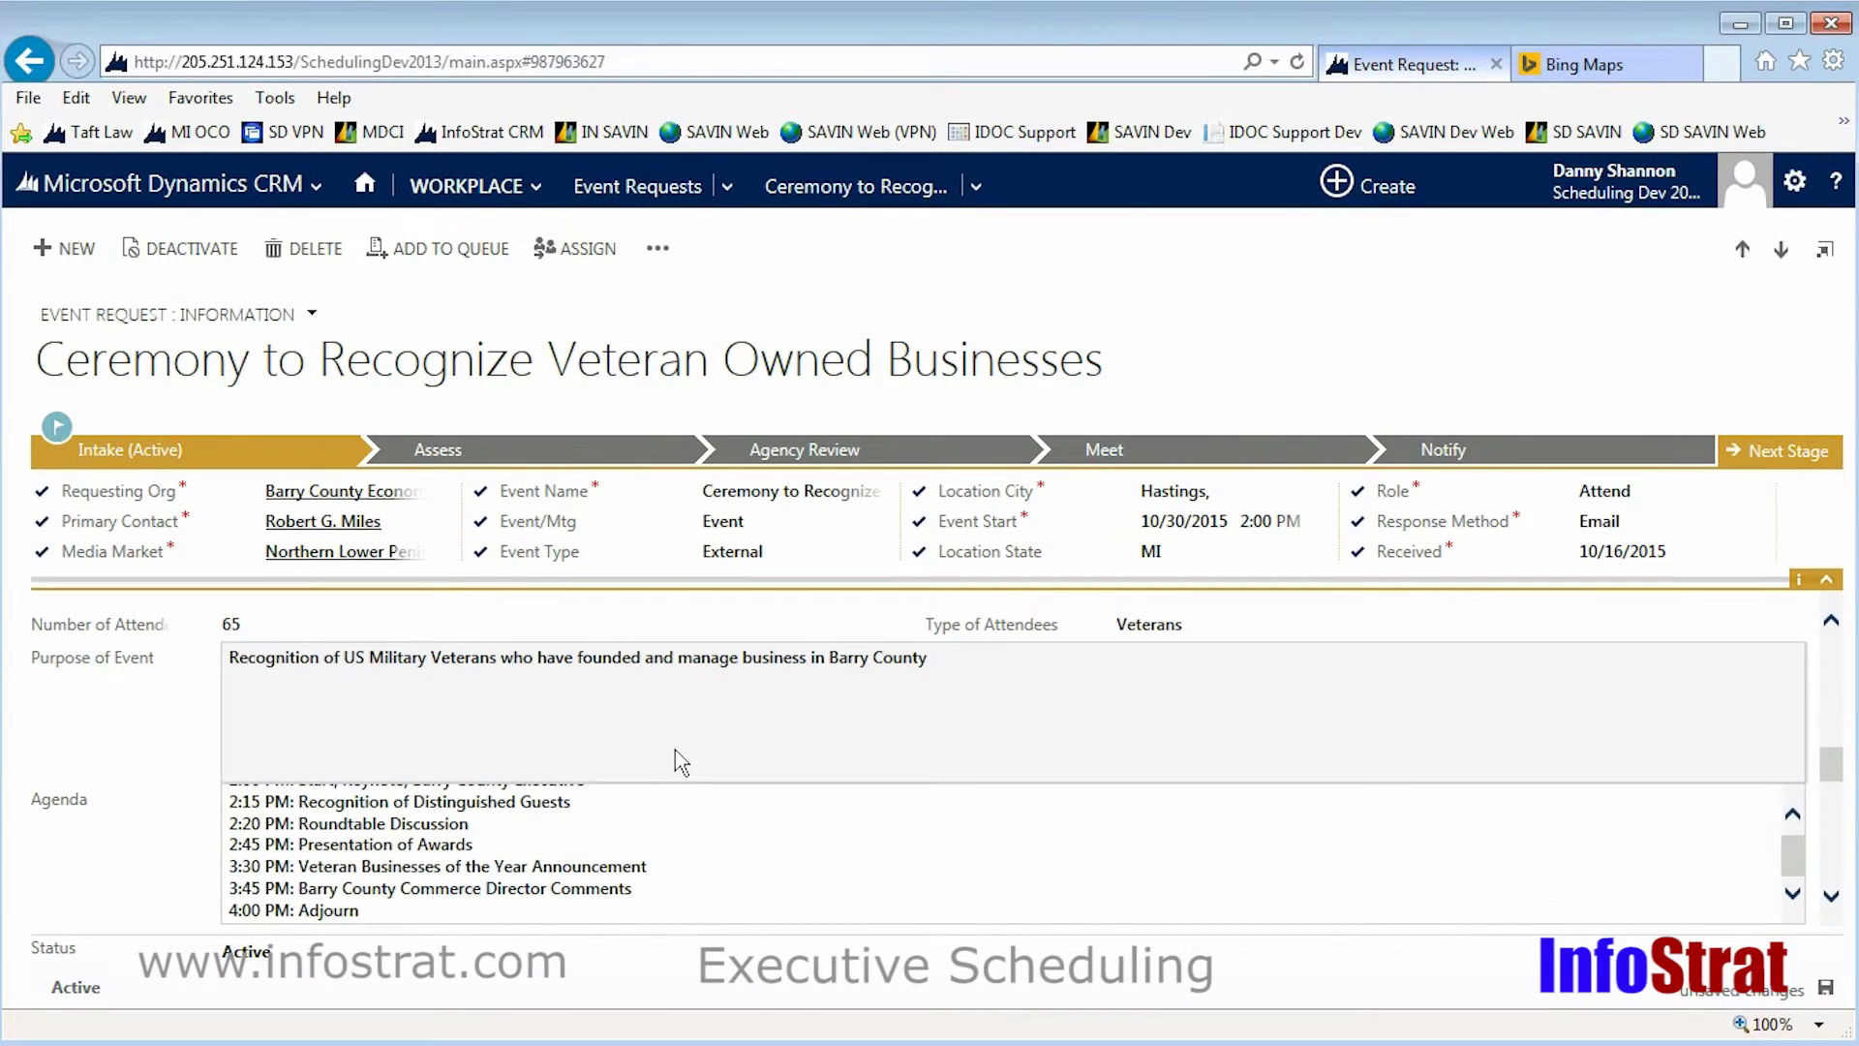
pyautogui.scroll(-1, 681, 762)
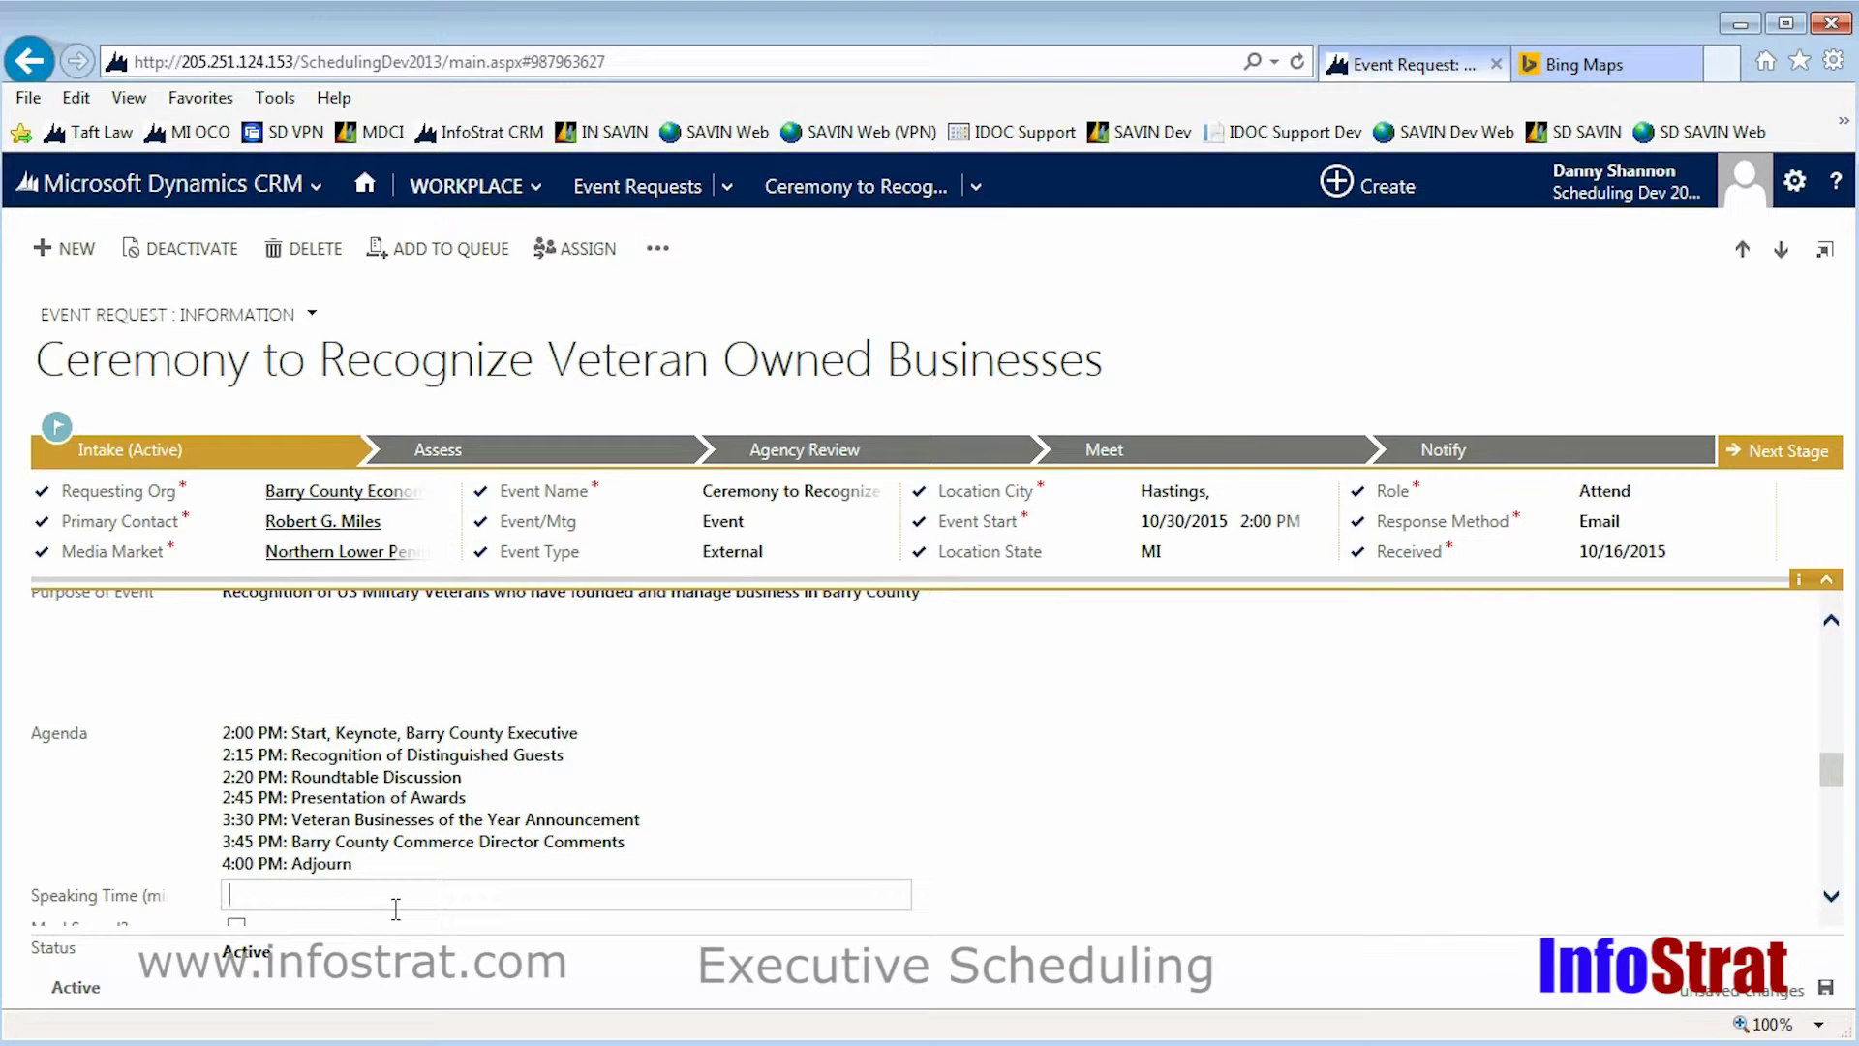
pyautogui.scroll(-1, 396, 909)
pyautogui.scroll(-1, 242, 869)
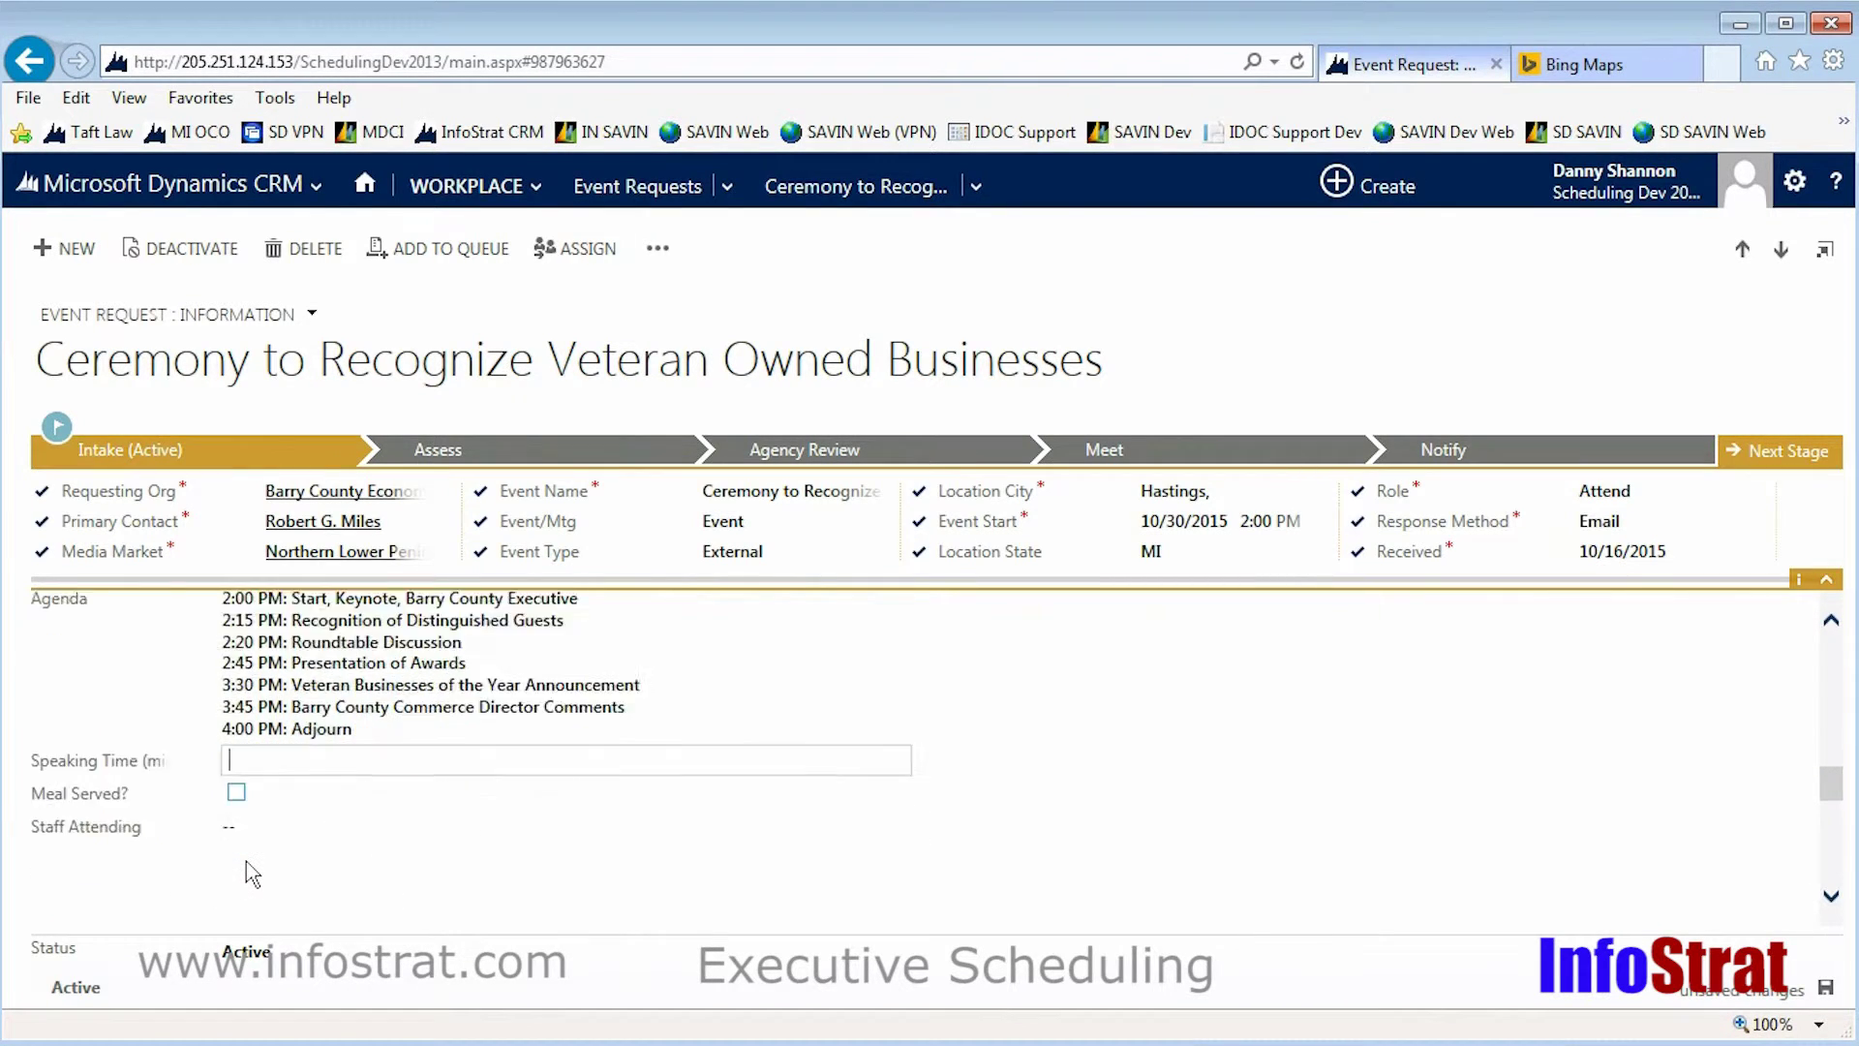
# Save the veteran-owned business ceremony request's intake details and advance the request to the Assess stage.
pyautogui.scroll(-3, 252, 874)
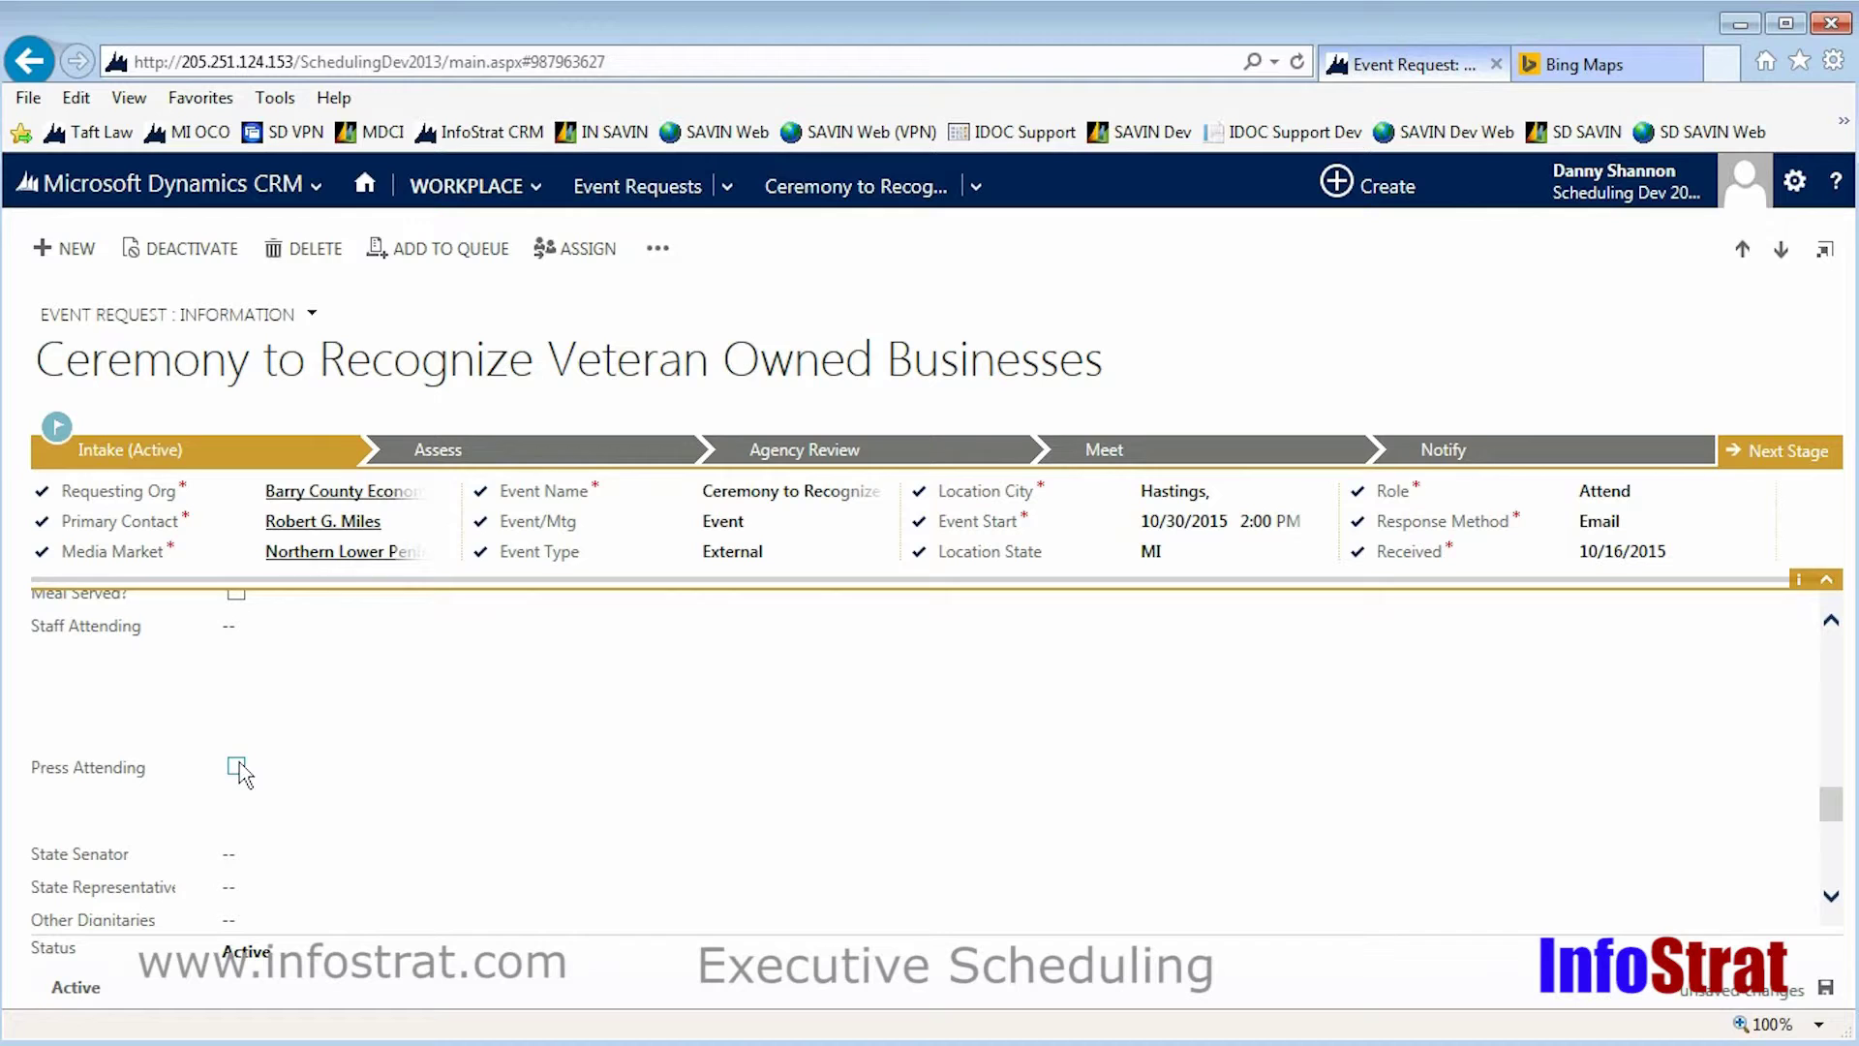
pyautogui.scroll(-1, 415, 830)
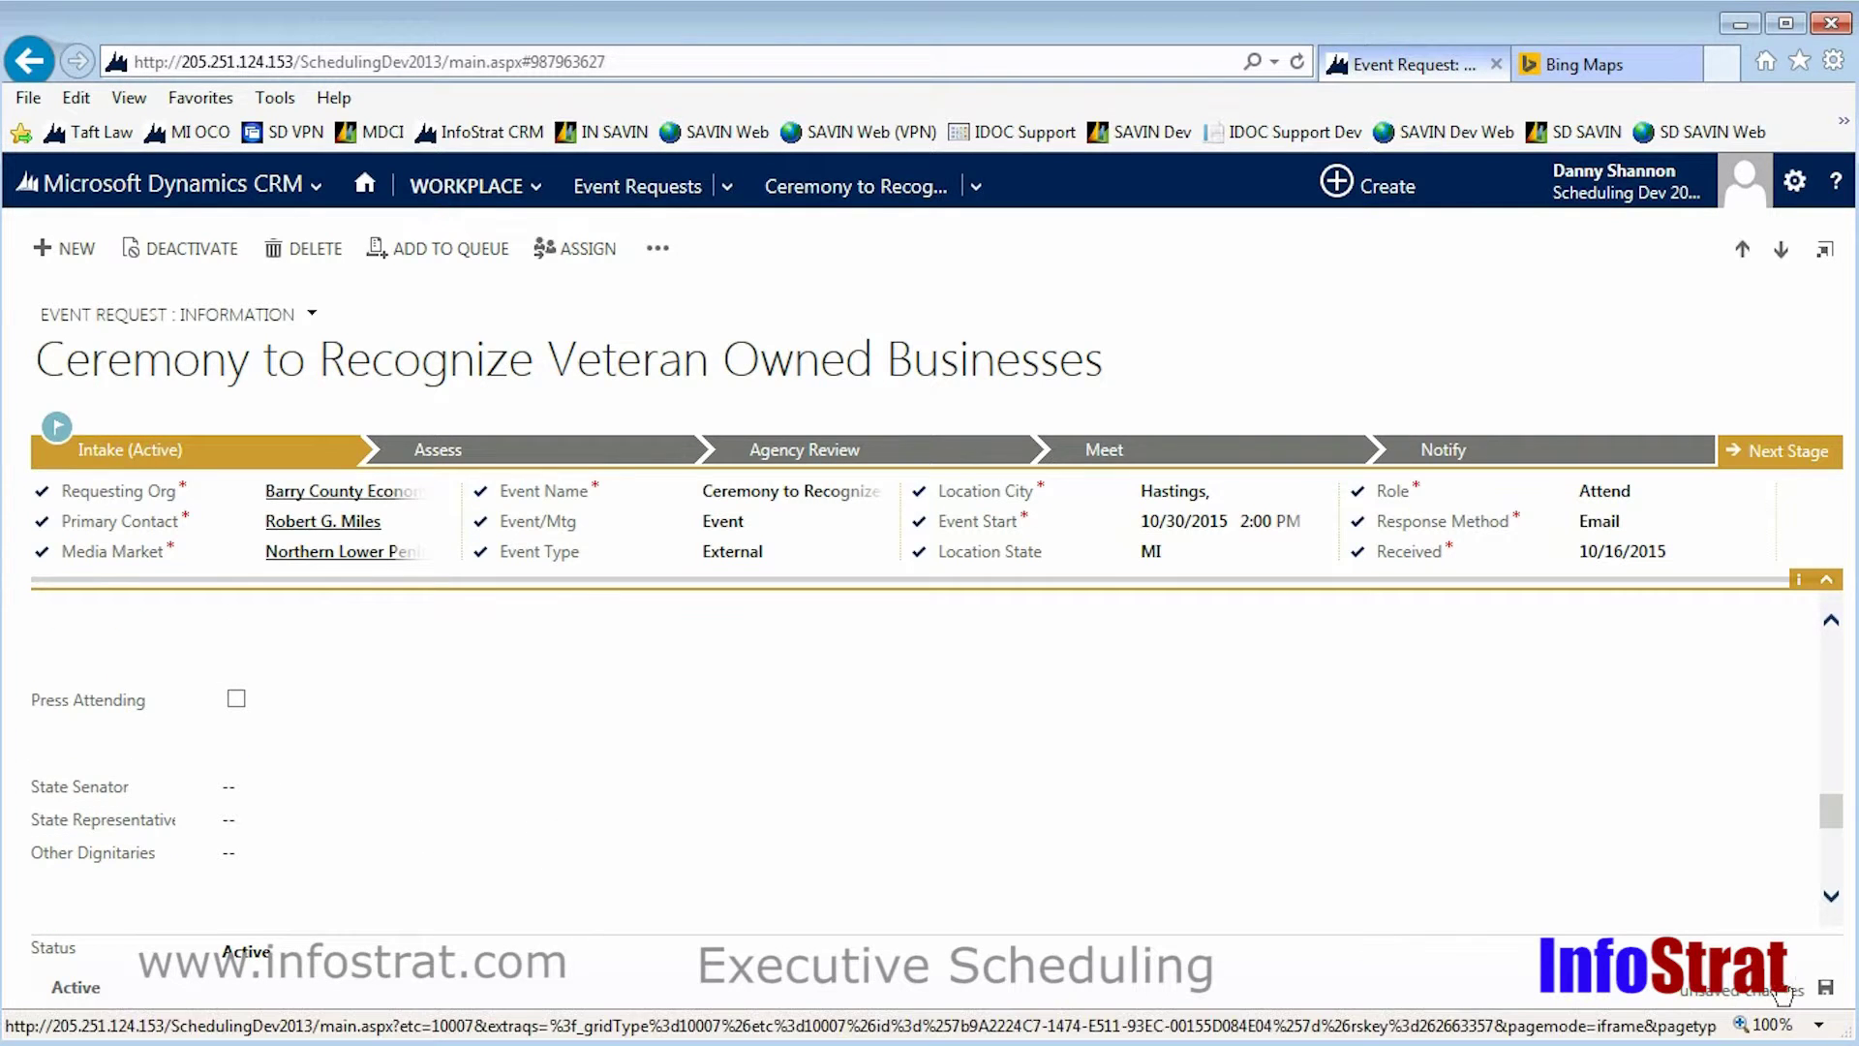
pyautogui.click(1825, 986)
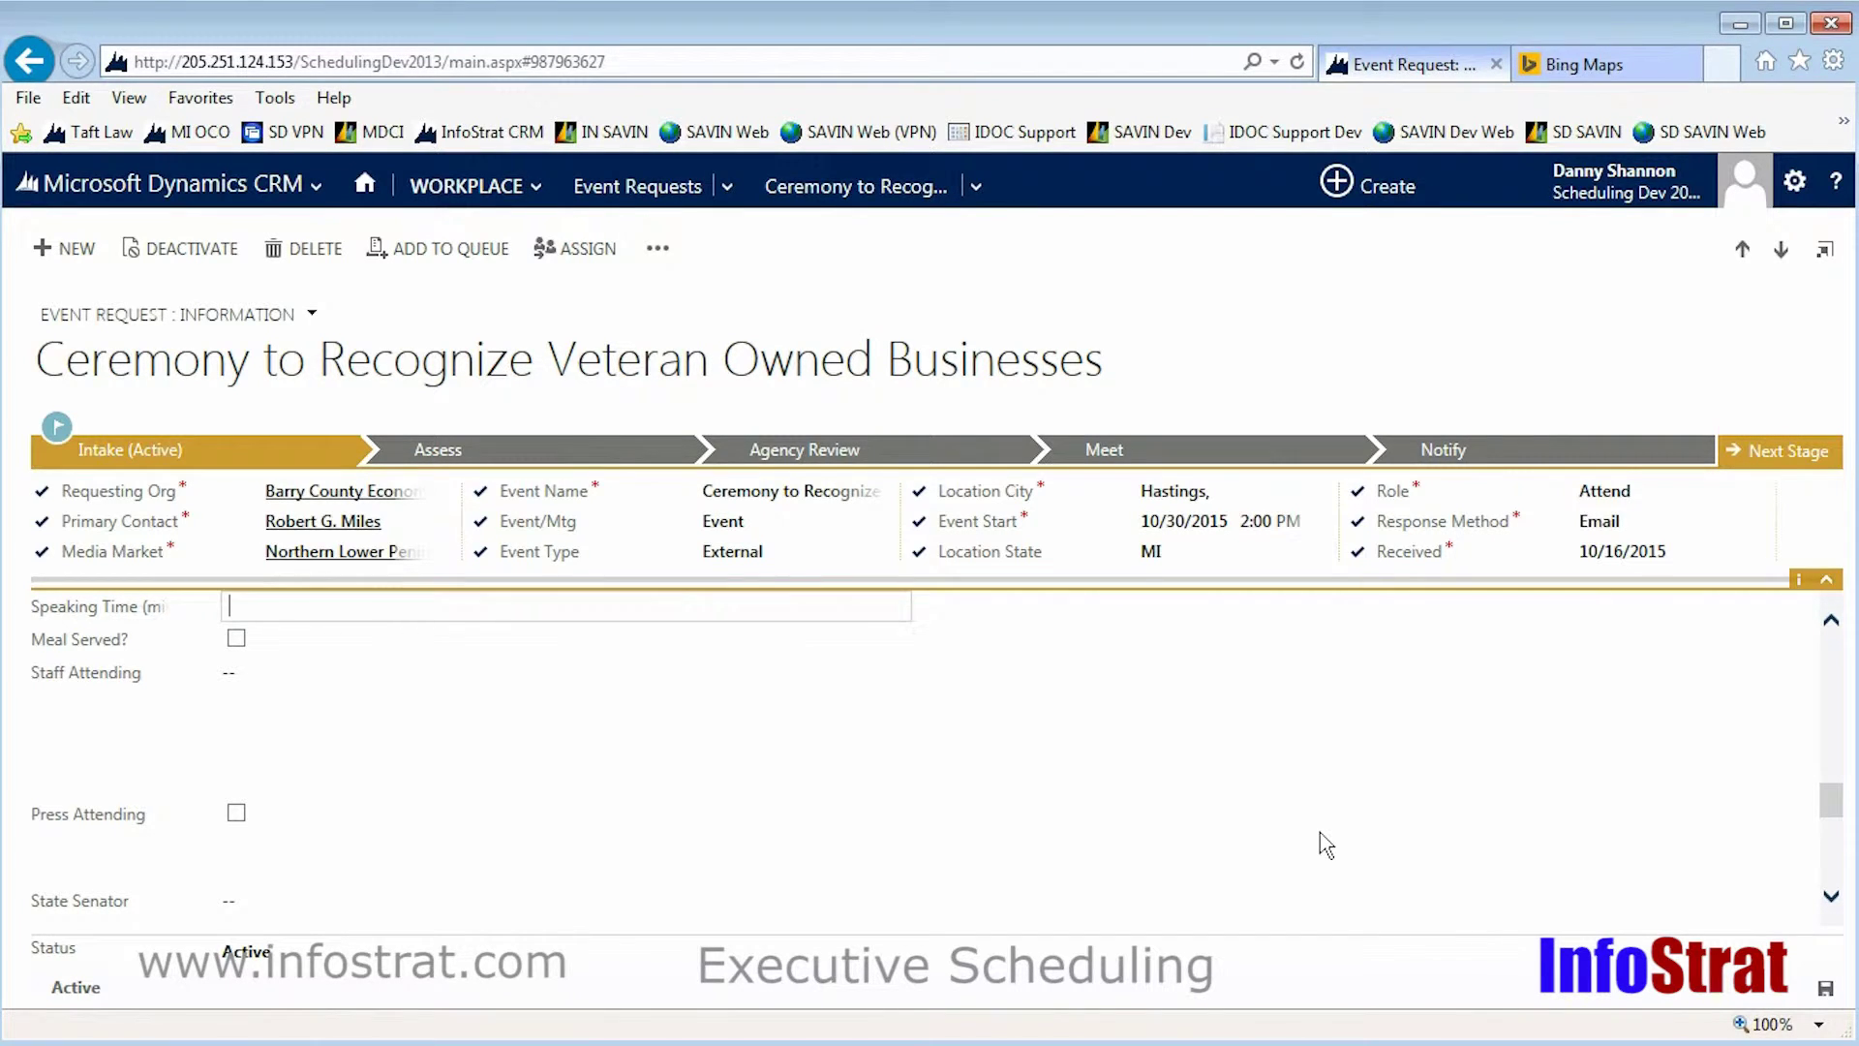
pyautogui.scroll(5, 1326, 845)
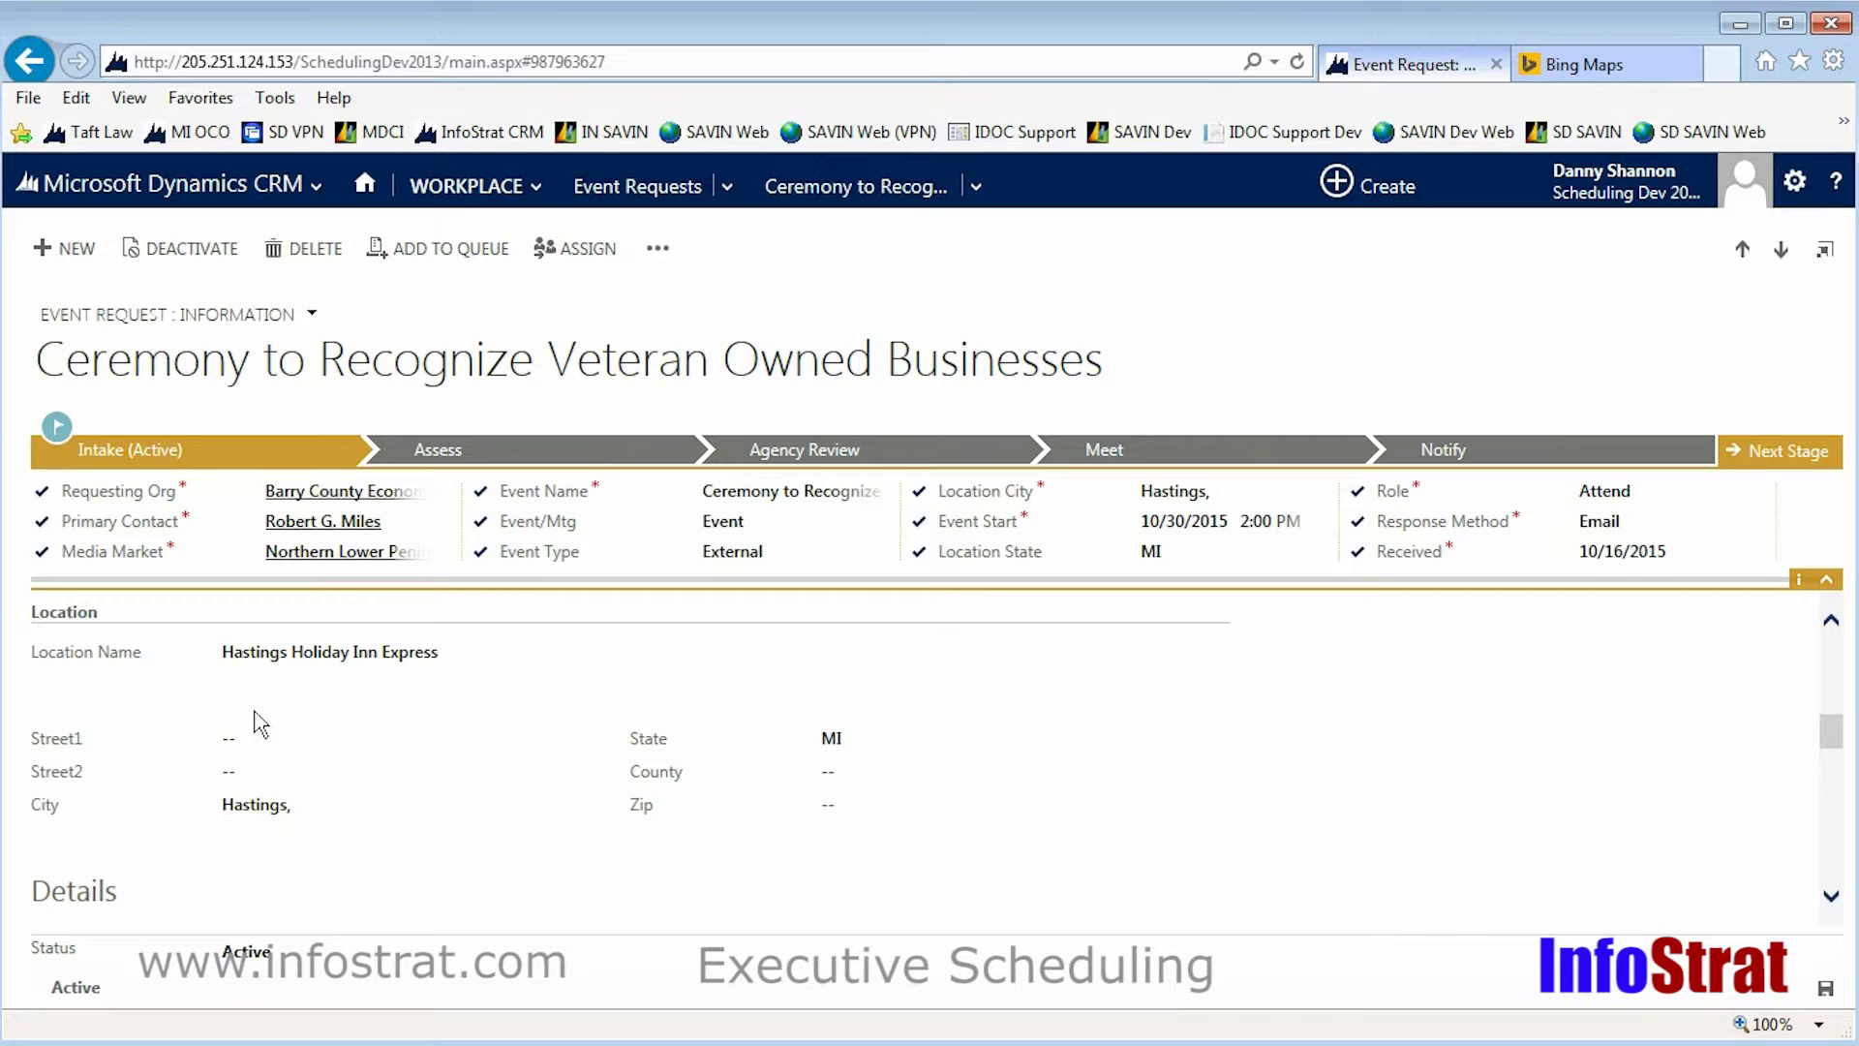
pyautogui.scroll(6, 1344, 908)
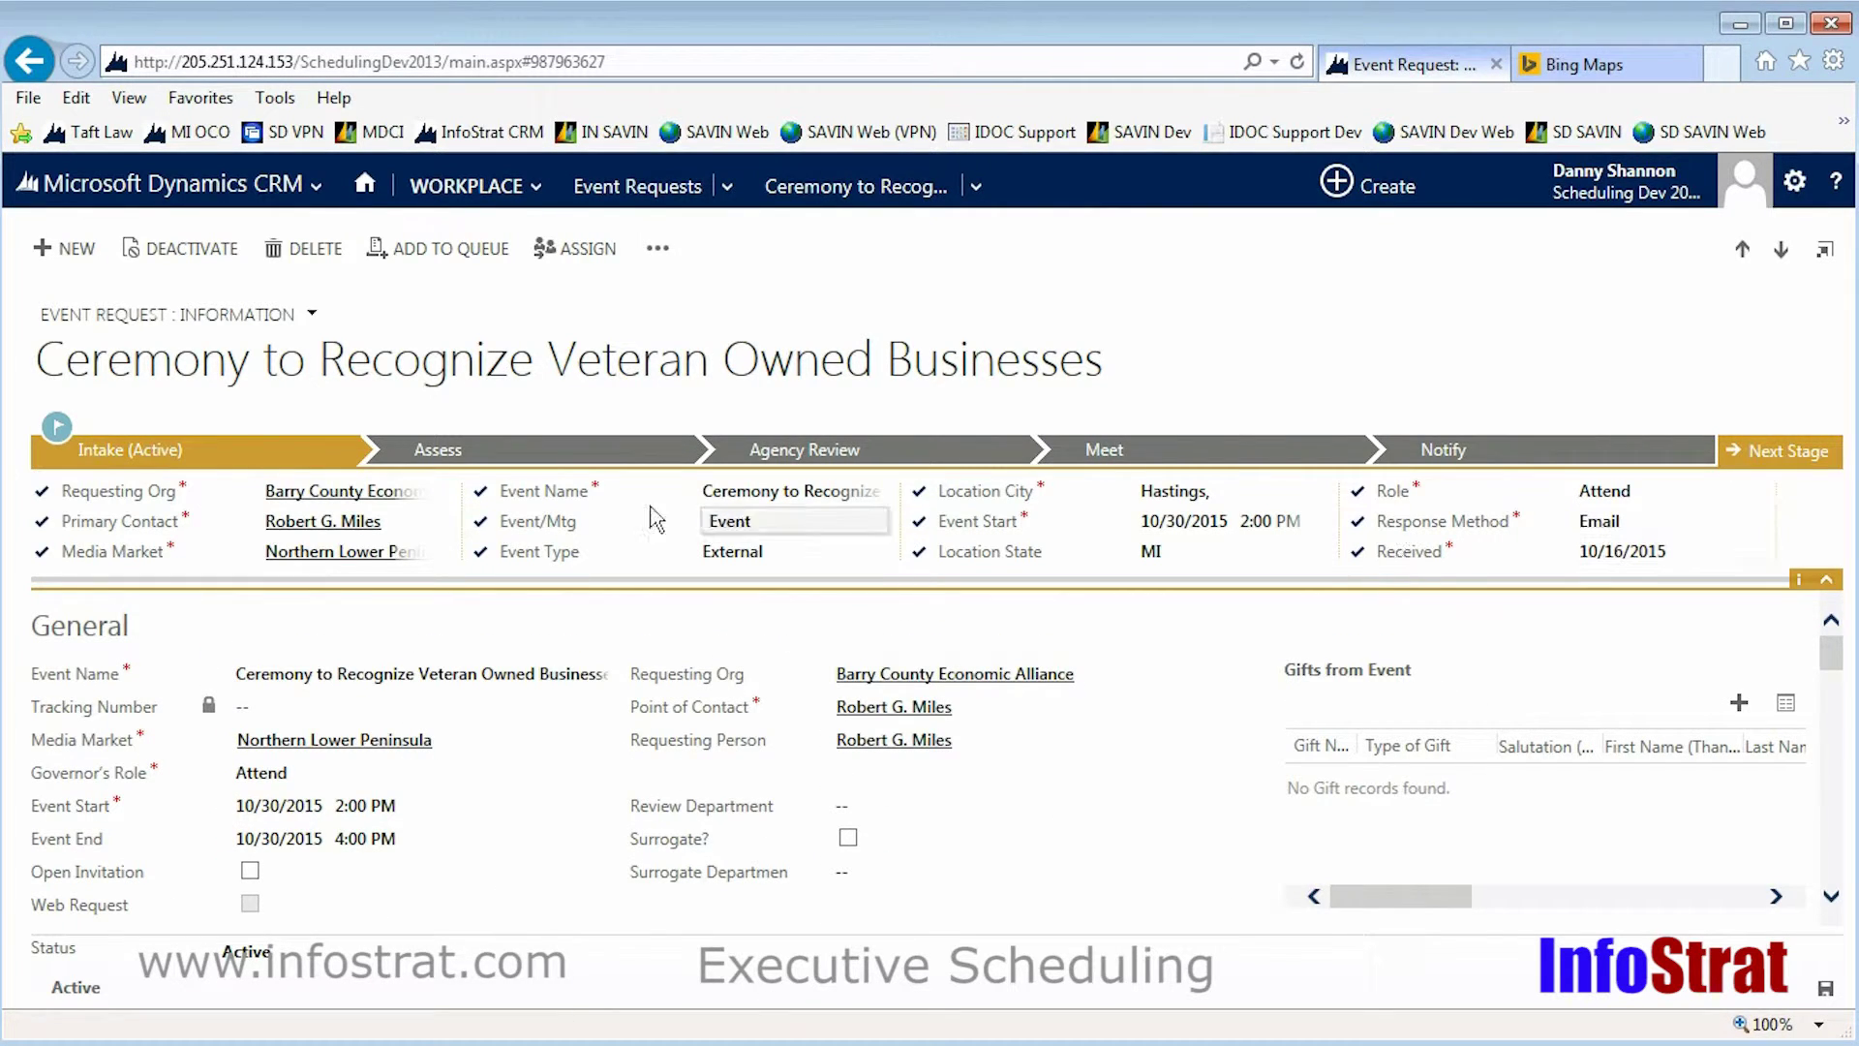
pyautogui.click(1754, 465)
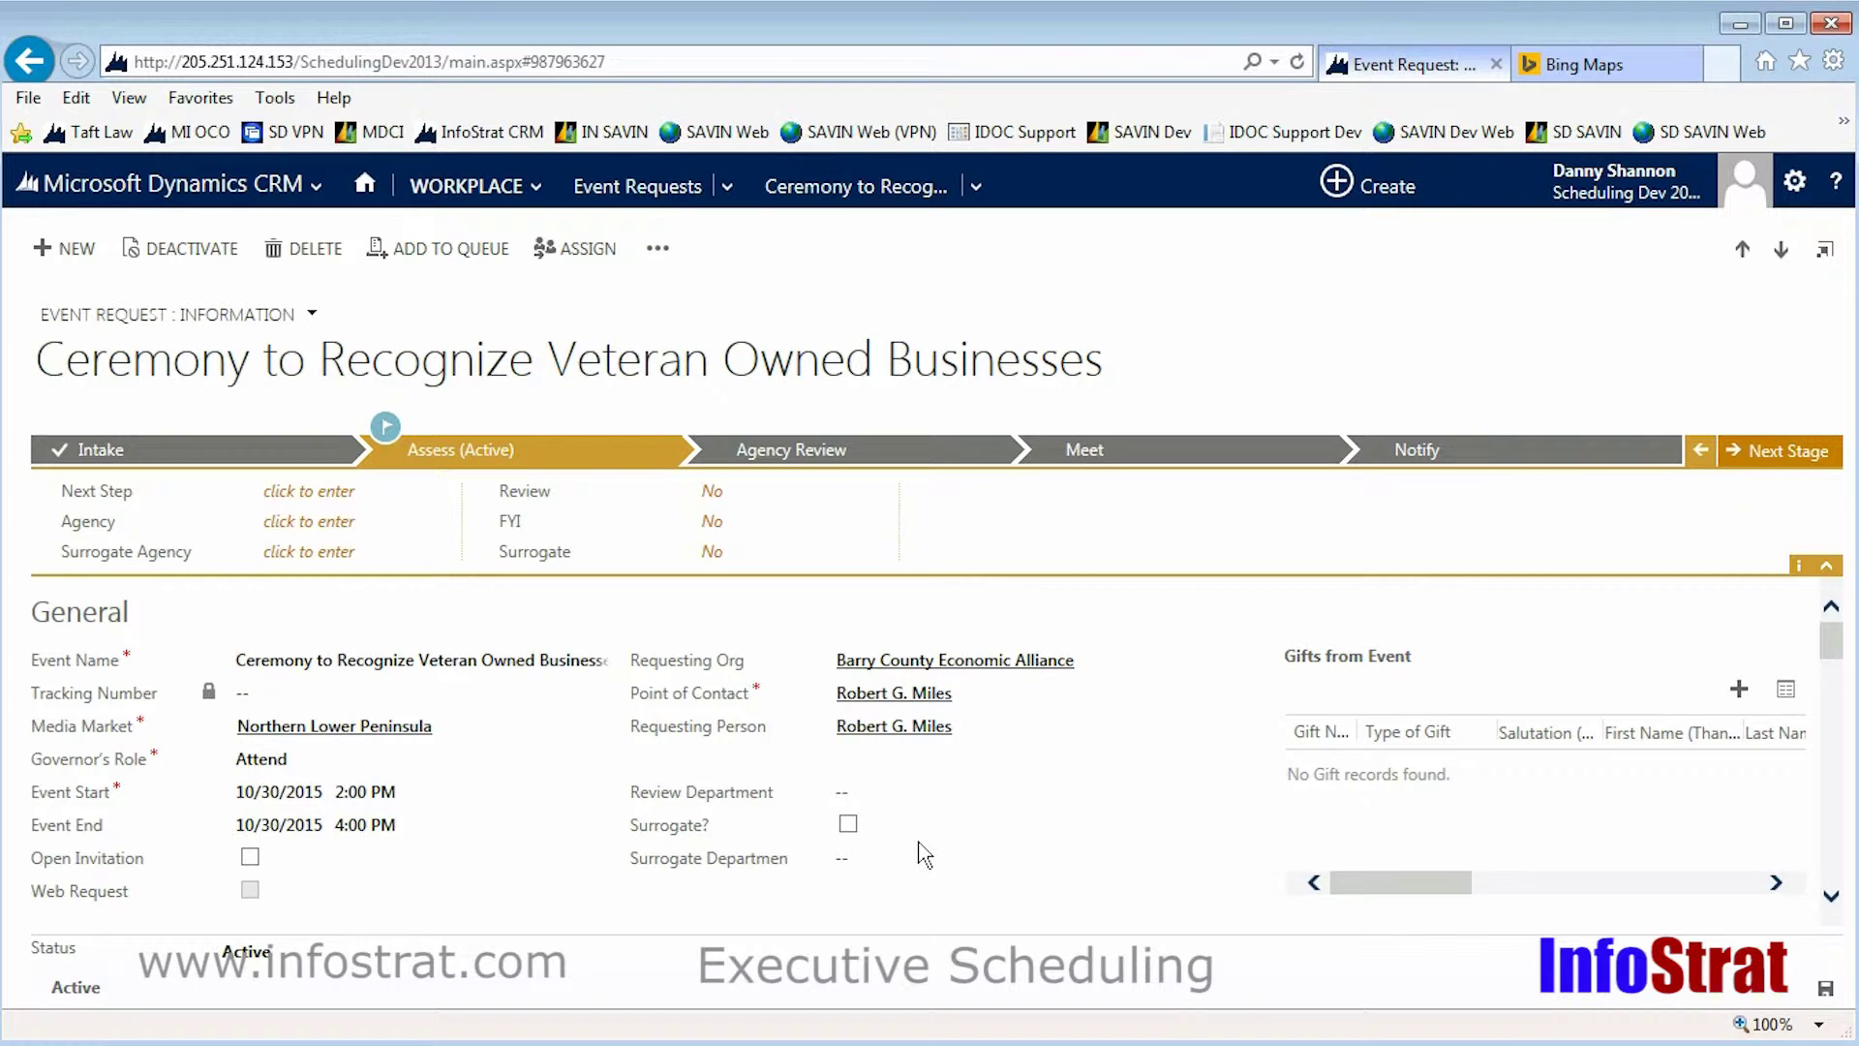
# Open the requesting organization's record to check its Barred status, and return to the Workplace area.
pyautogui.click(881, 664)
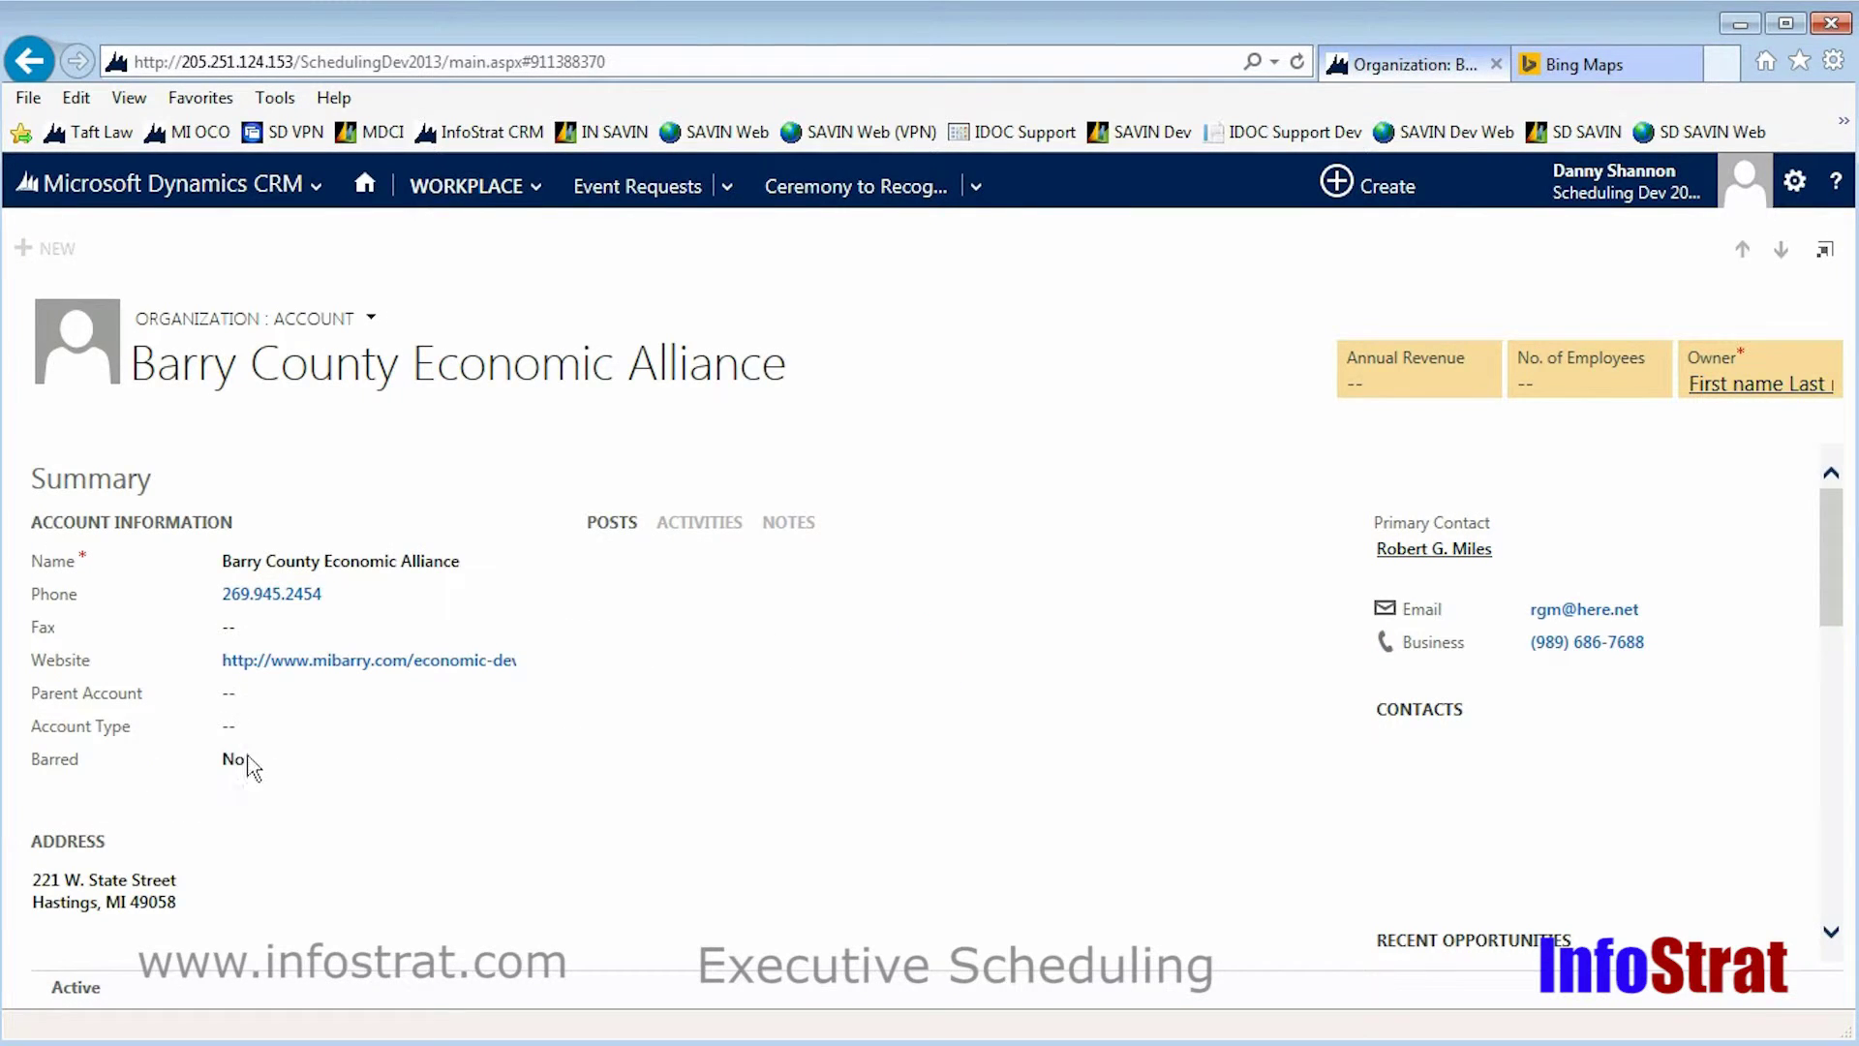
pyautogui.click(316, 186)
pyautogui.click(244, 250)
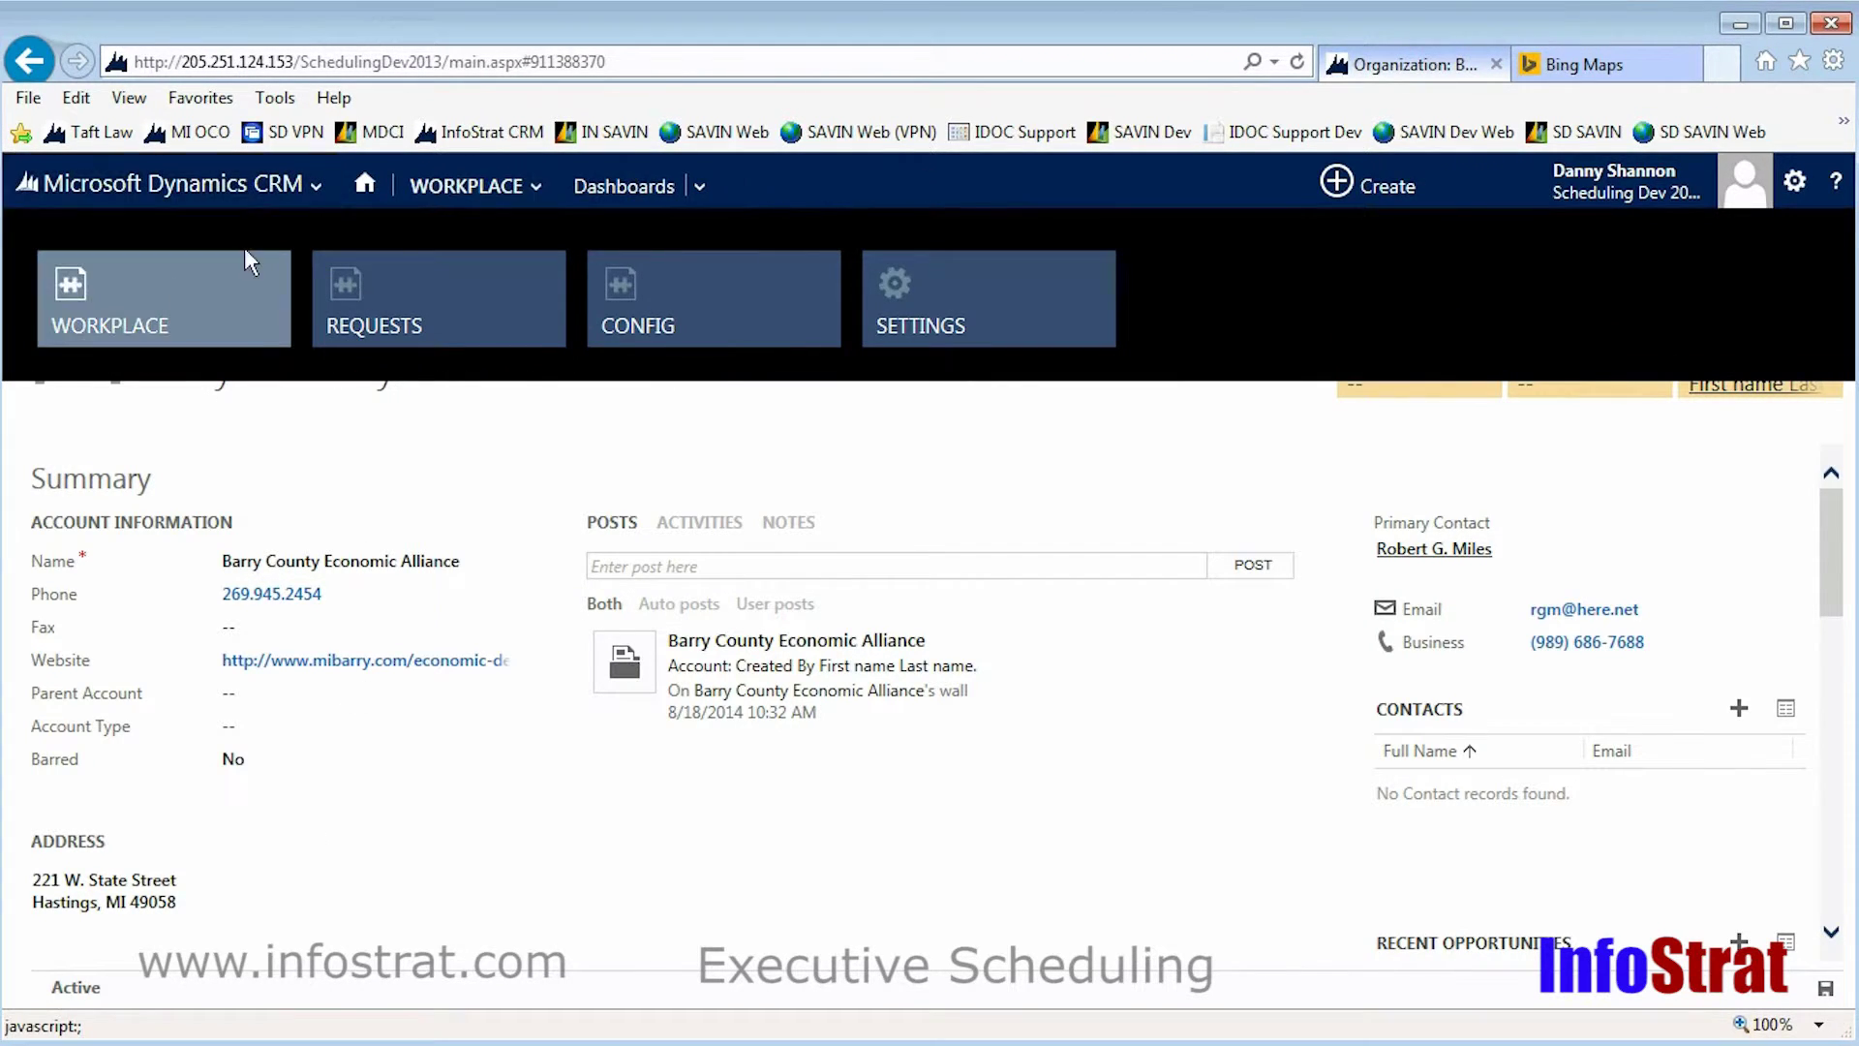
# Open the Workplace calendar and show the day view for Friday, October 30, 2015 to check for conflicts.
pyautogui.click(477, 193)
pyautogui.click(689, 303)
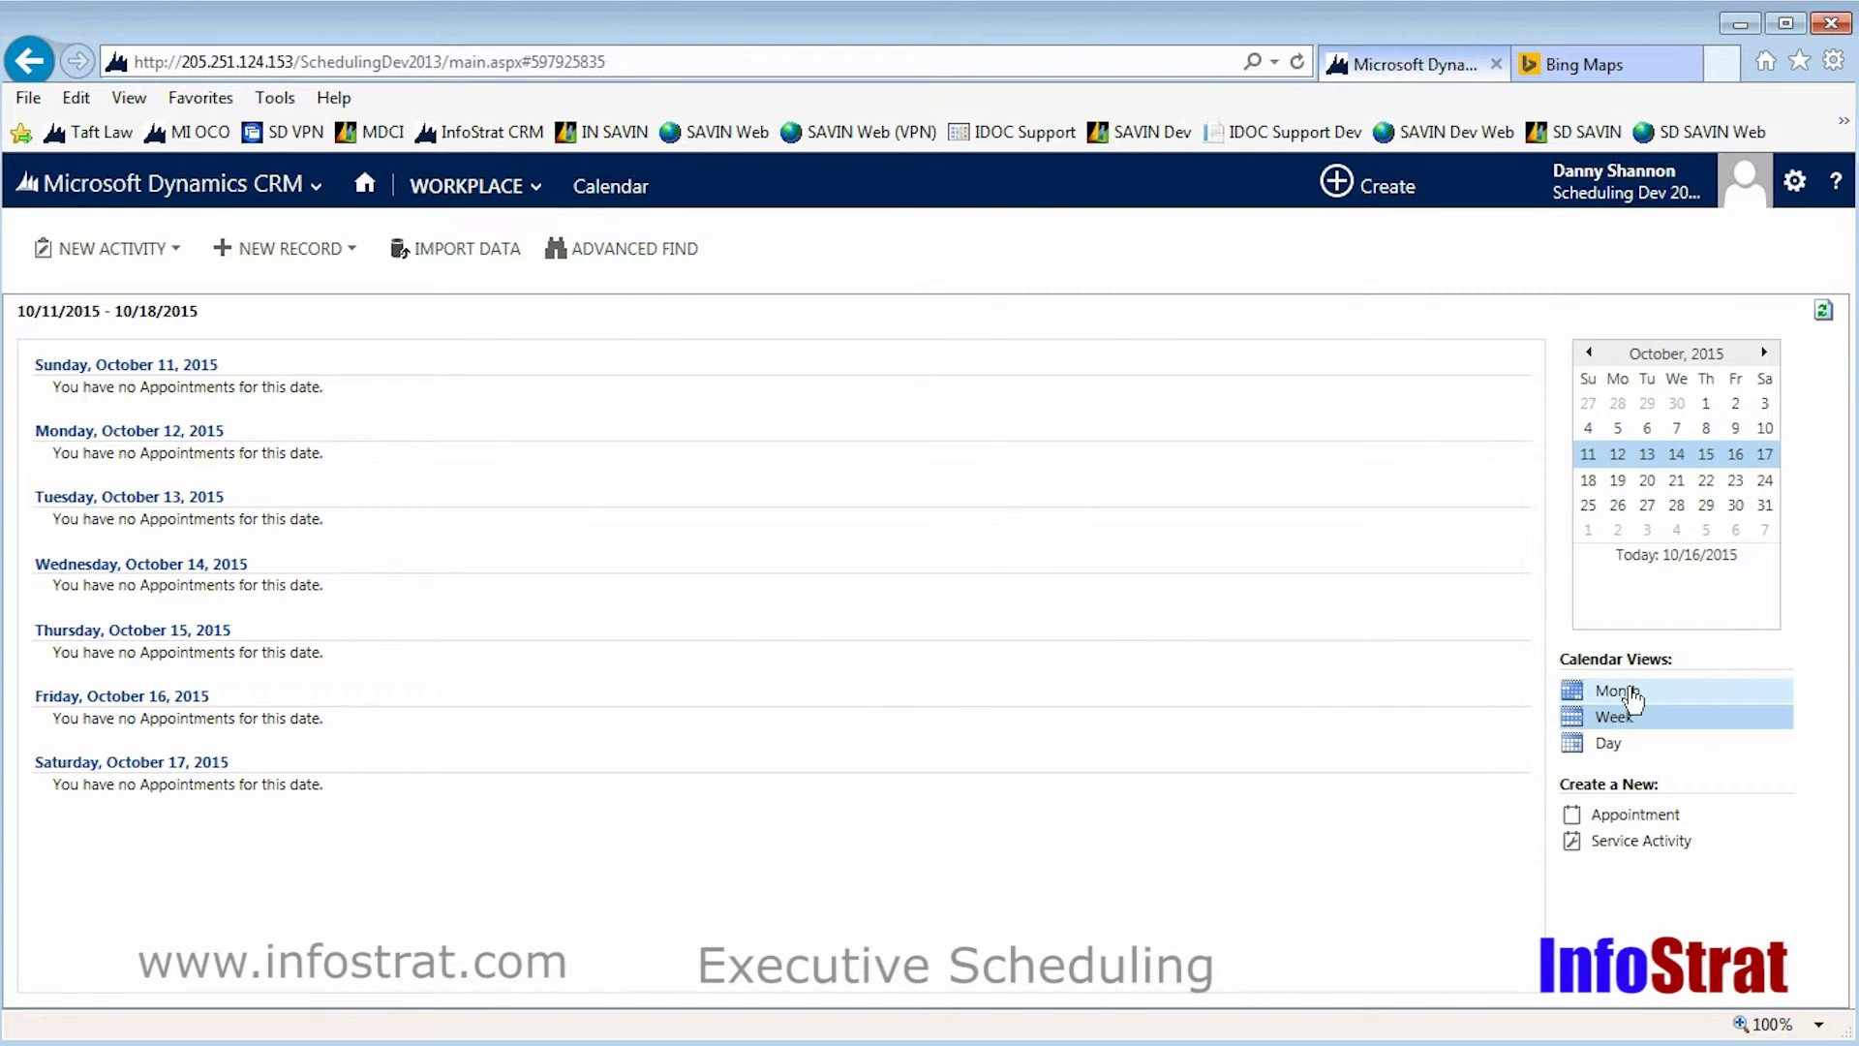
pyautogui.click(1609, 744)
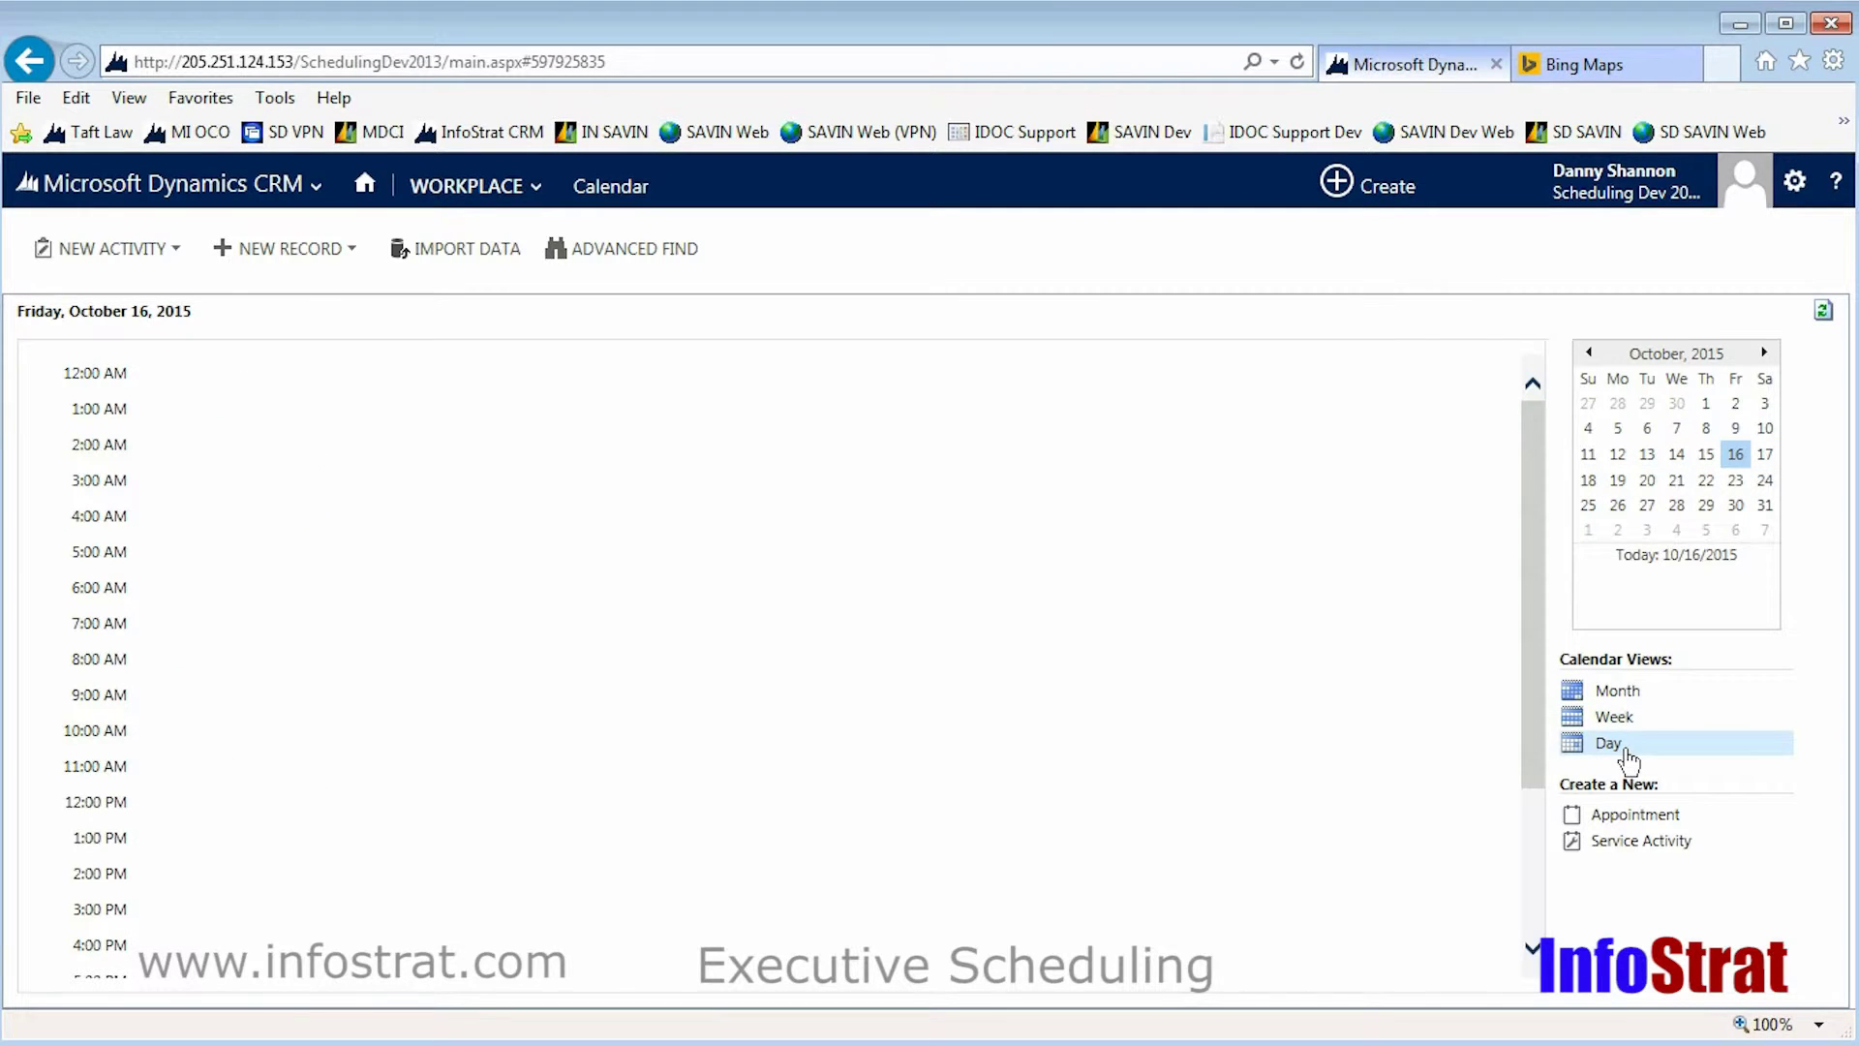
pyautogui.click(1736, 504)
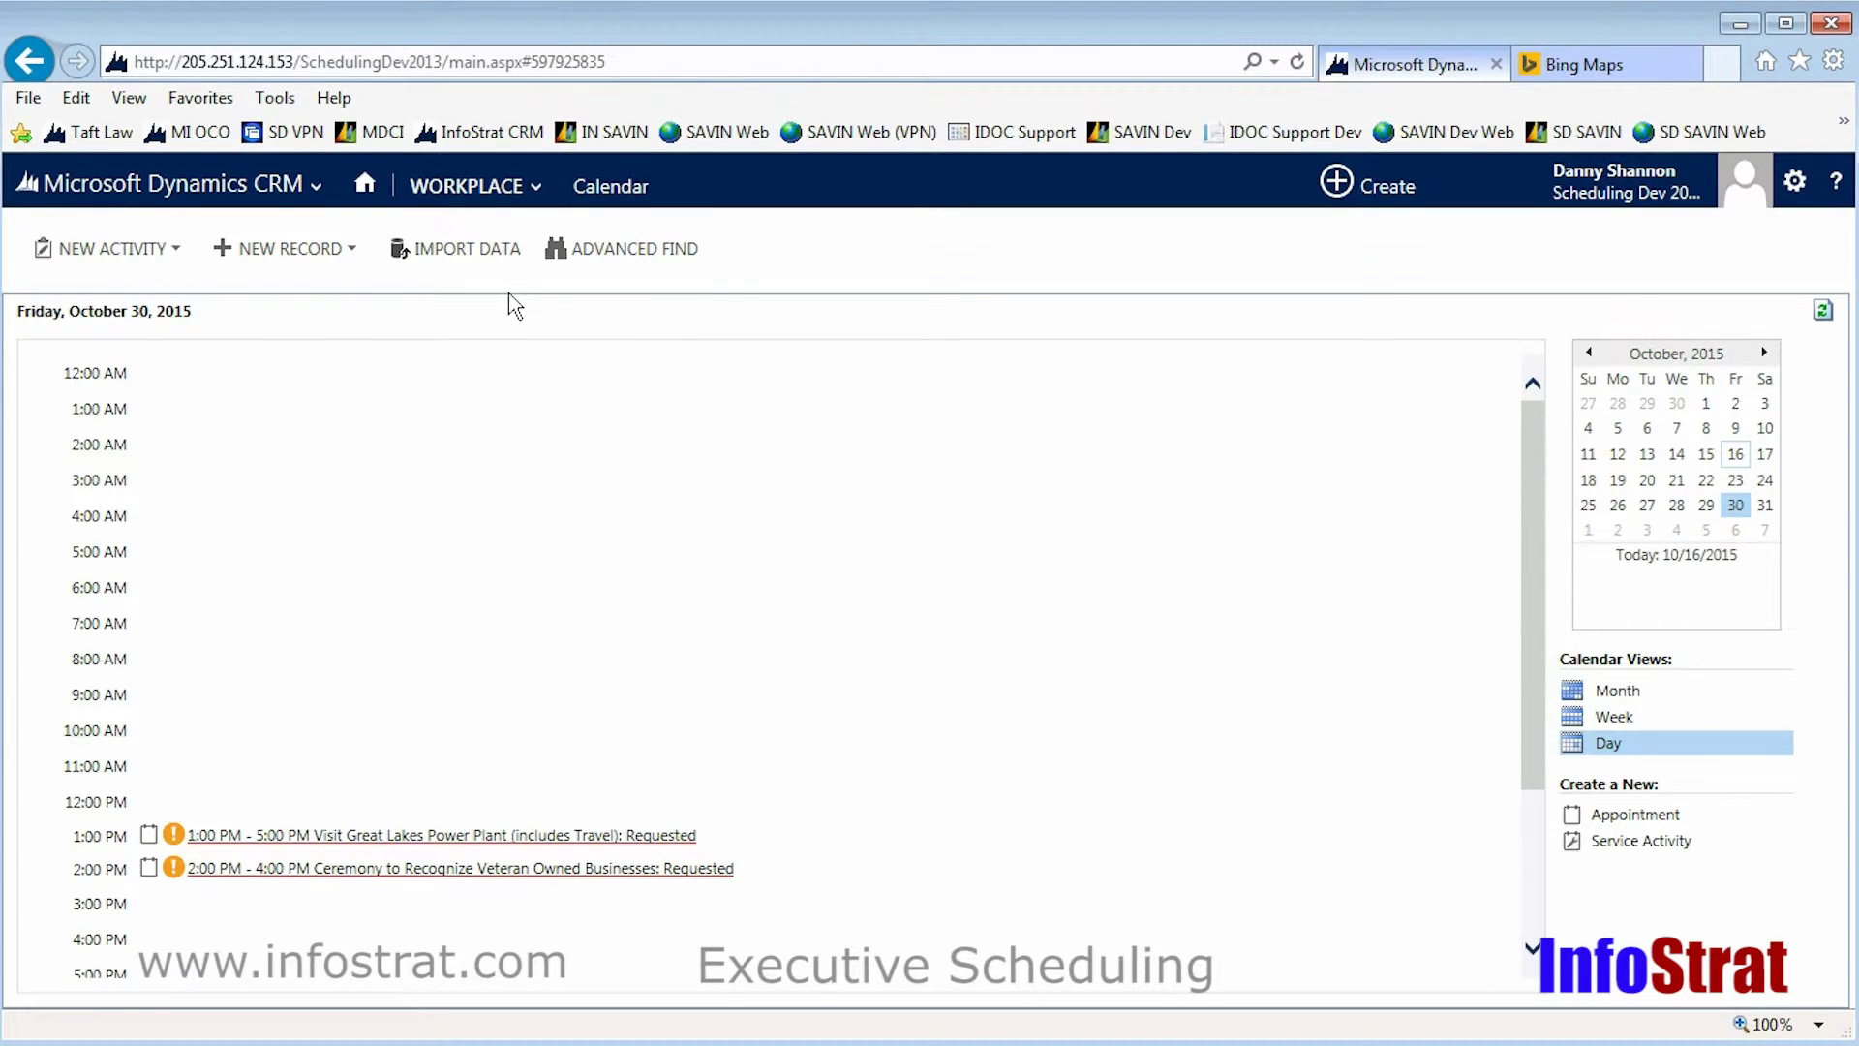
# Return to the Request Dashboard and reopen the veteran-owned business ceremony request from the initial review list.
pyautogui.click(316, 188)
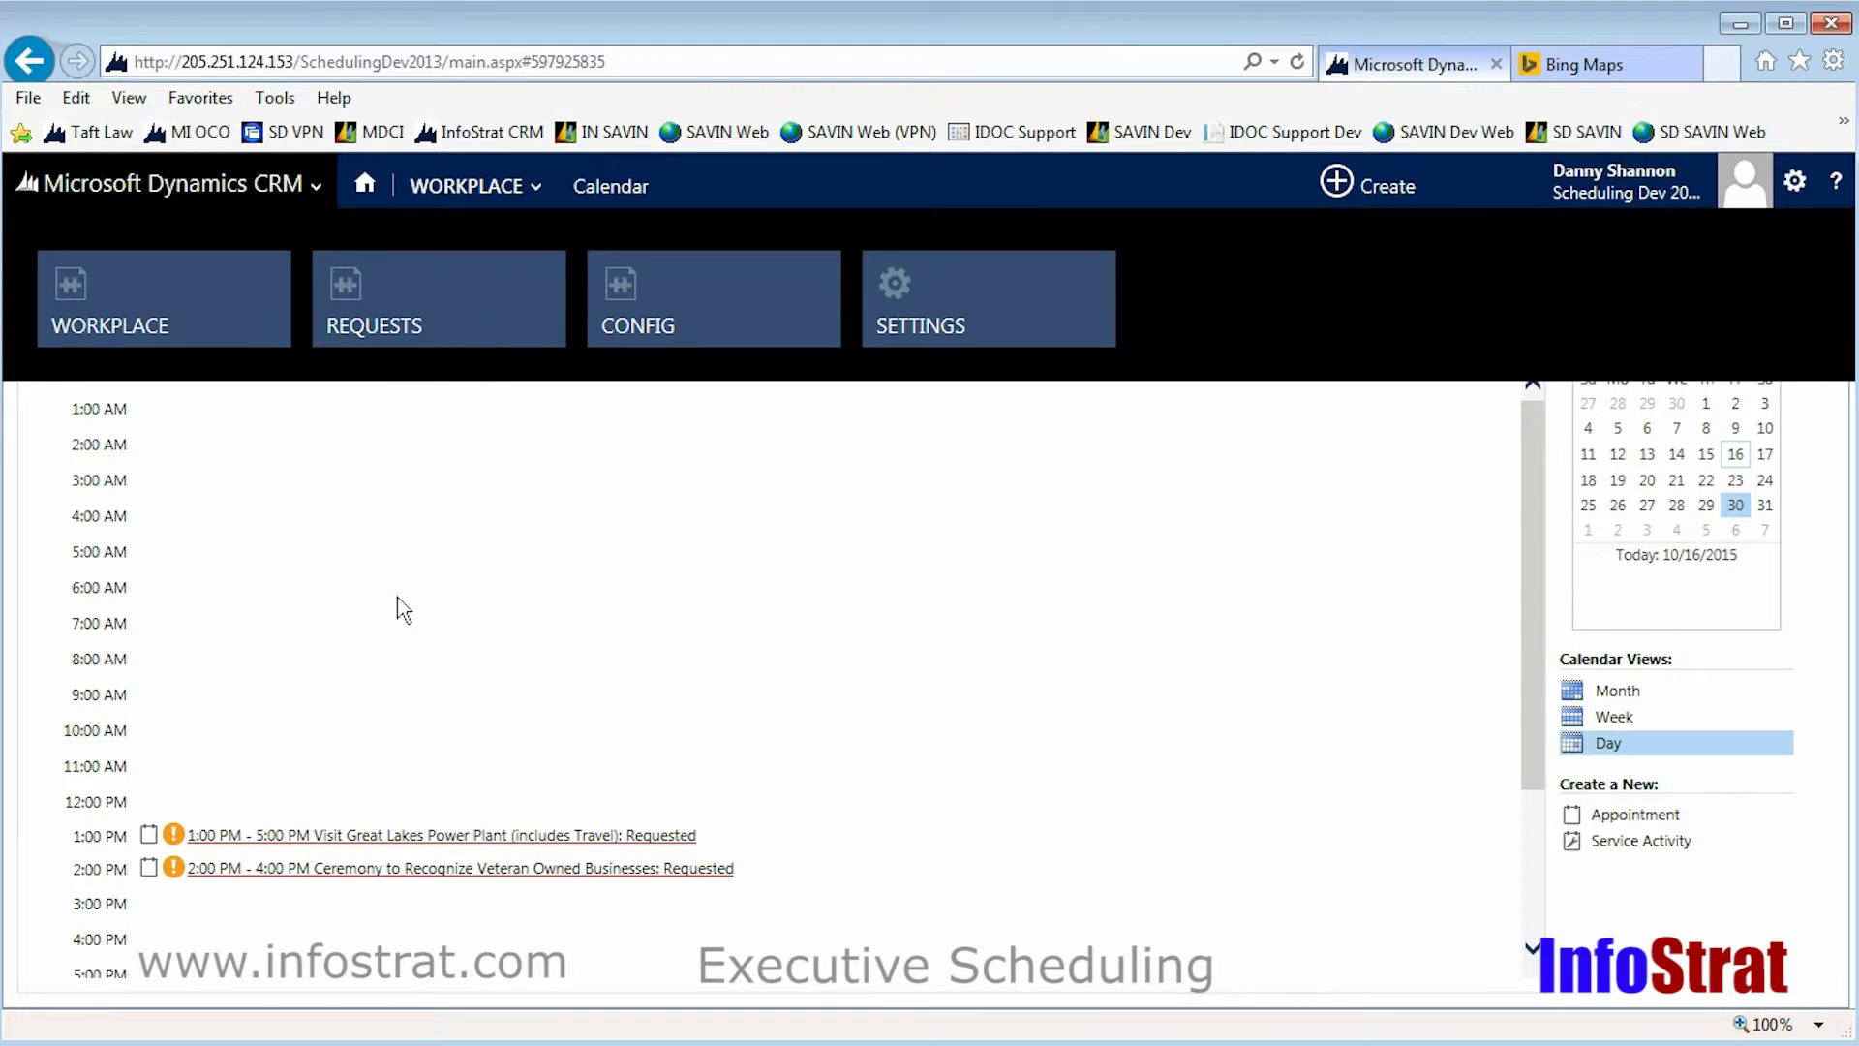
pyautogui.click(416, 702)
pyautogui.click(310, 186)
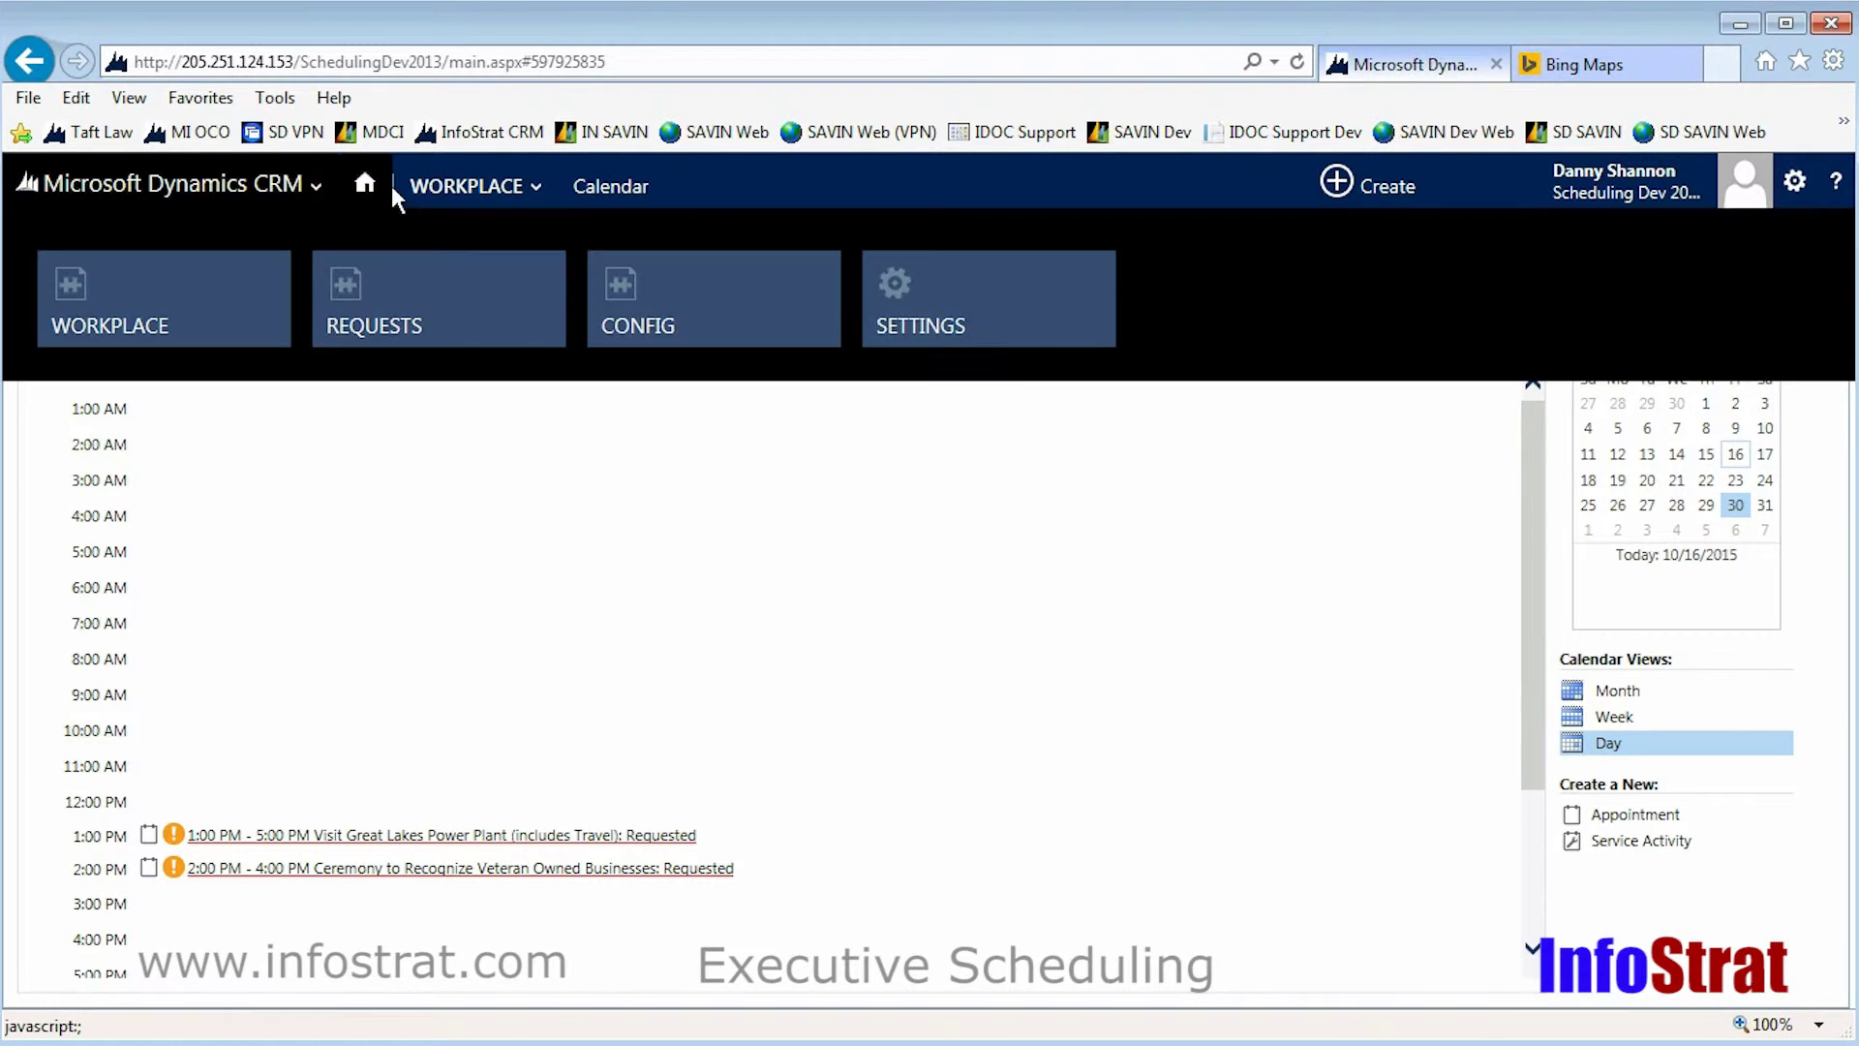
pyautogui.click(371, 184)
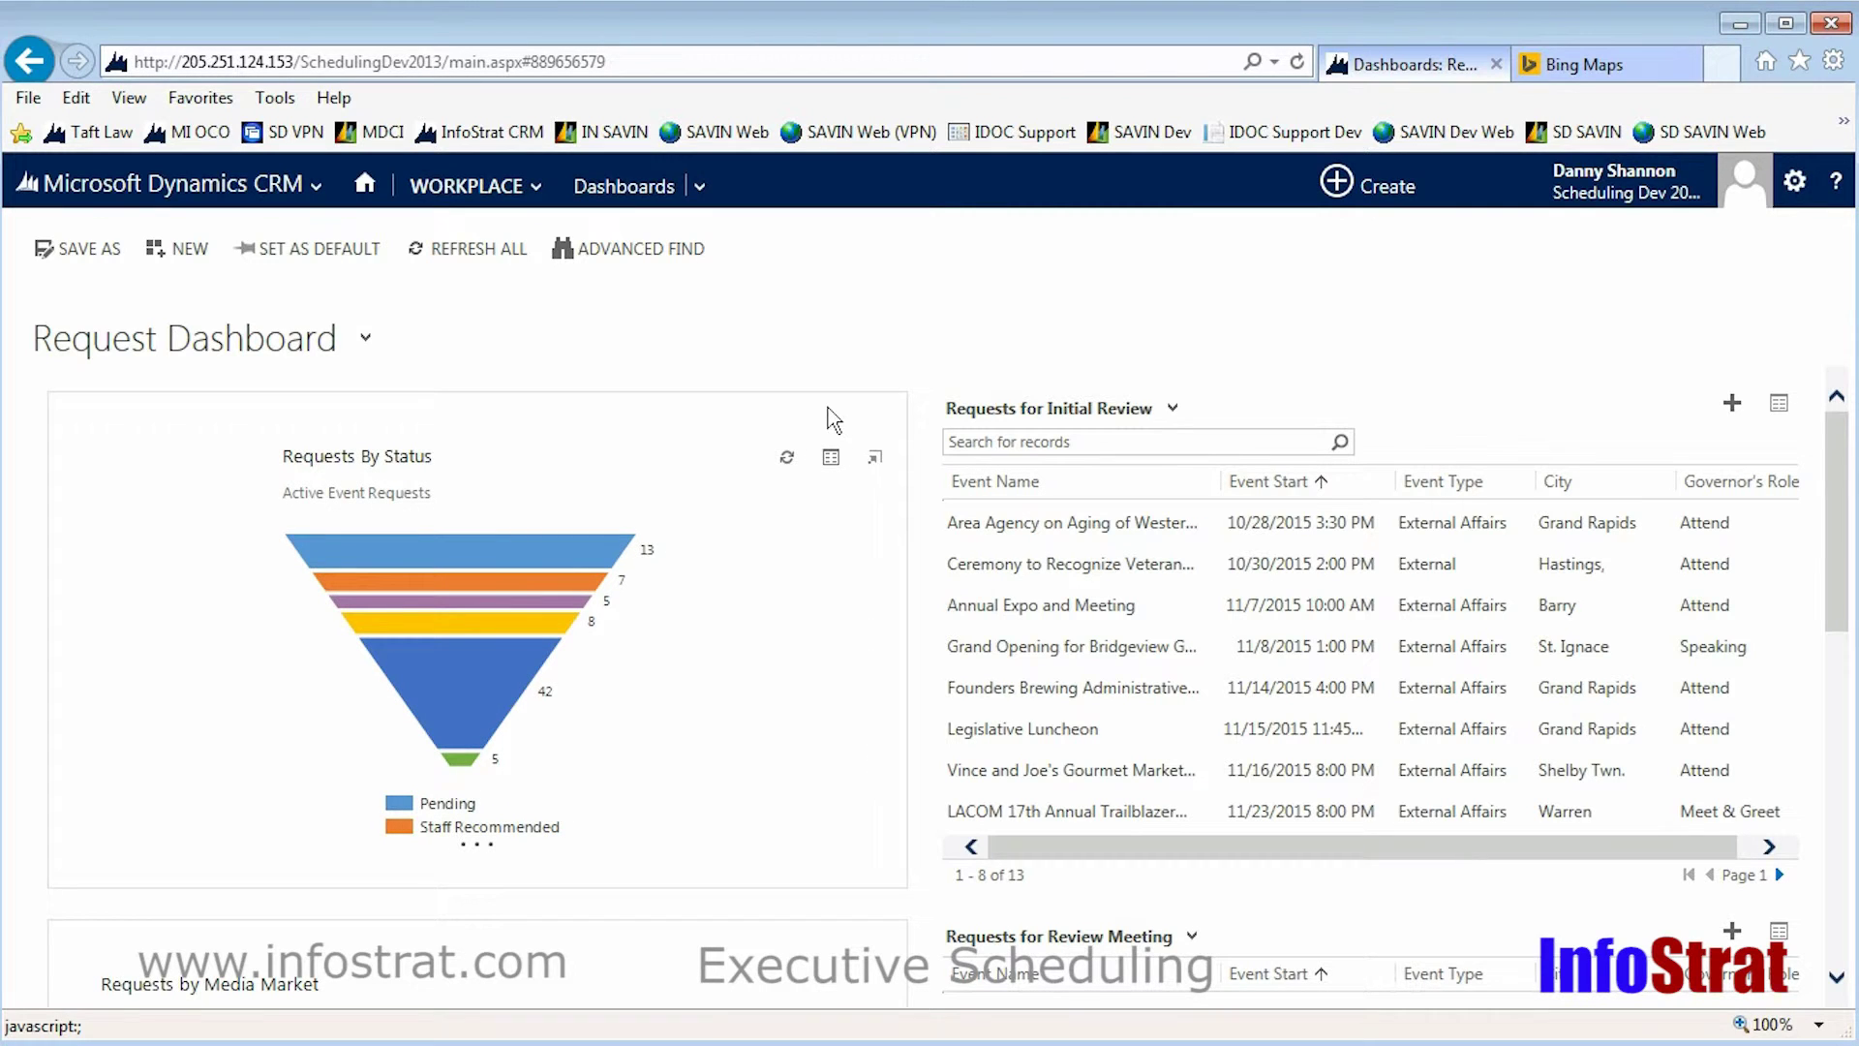
pyautogui.click(1019, 573)
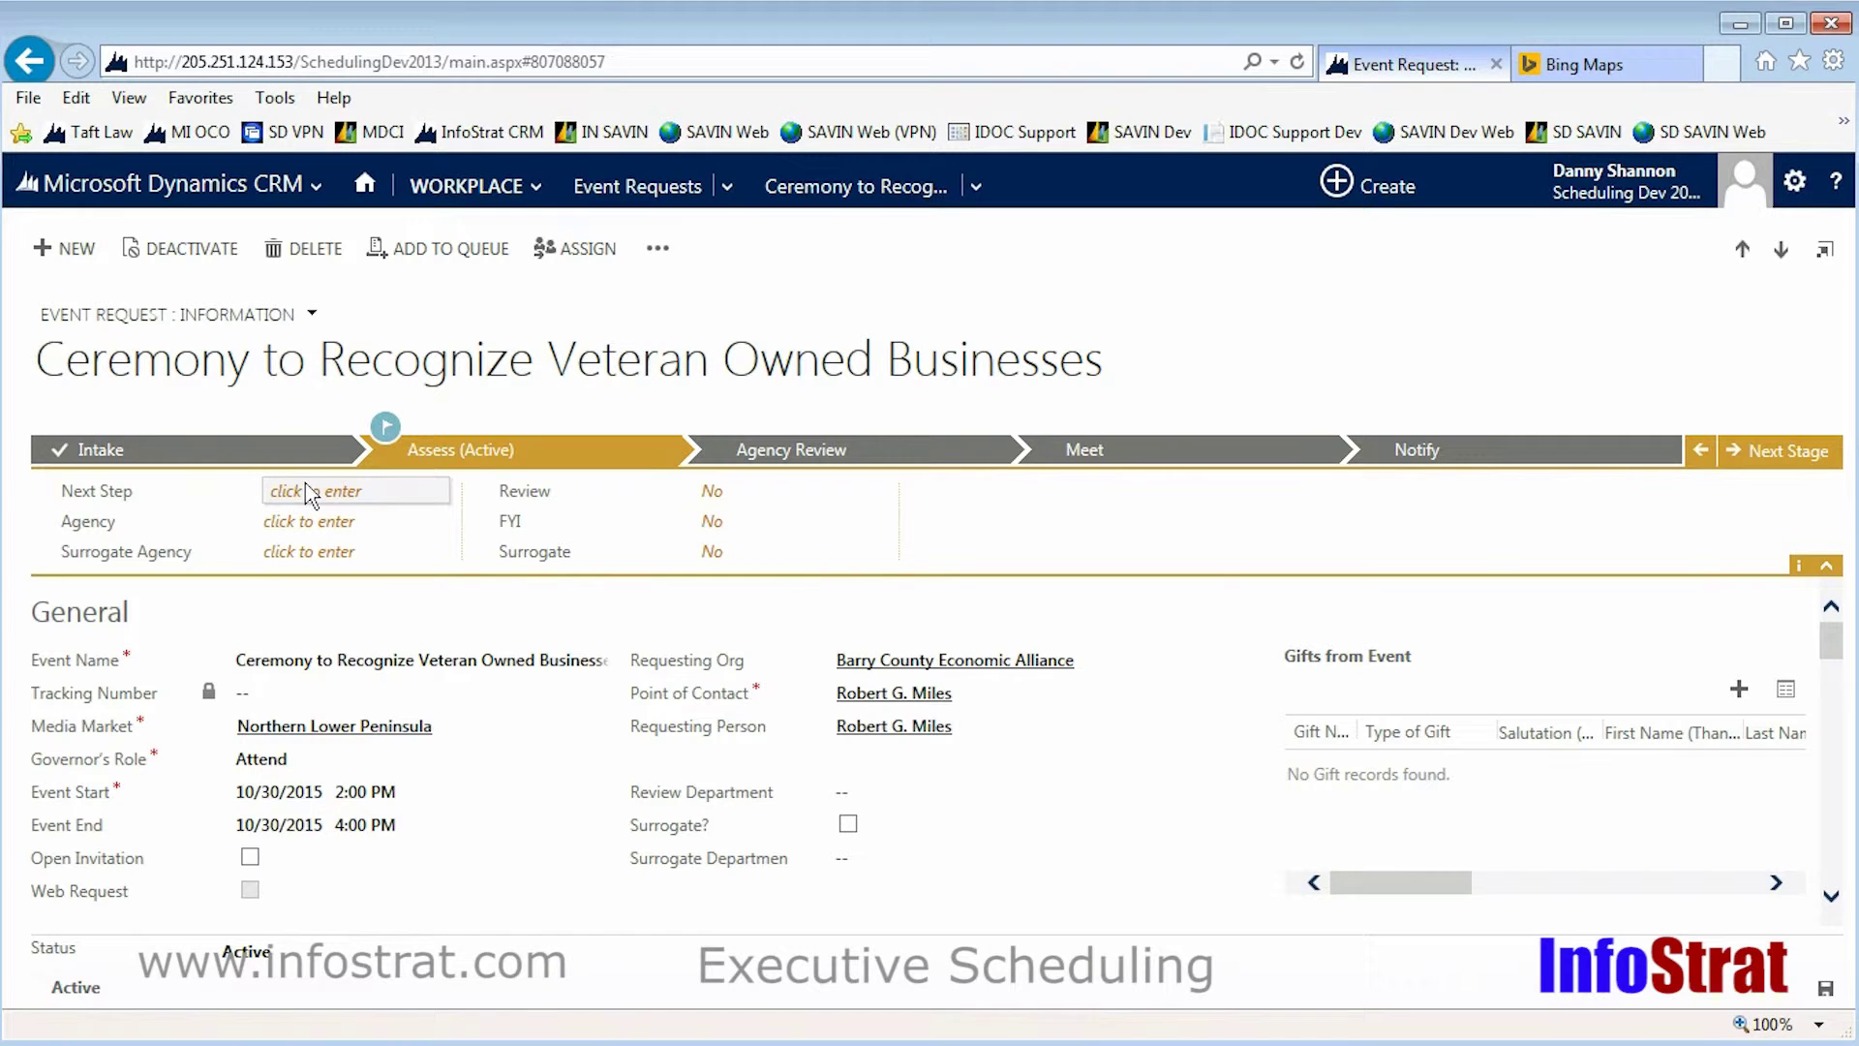
# Try the Agency and Surrogate options as the Assess stage's next step to compare the fields they require.
pyautogui.click(310, 495)
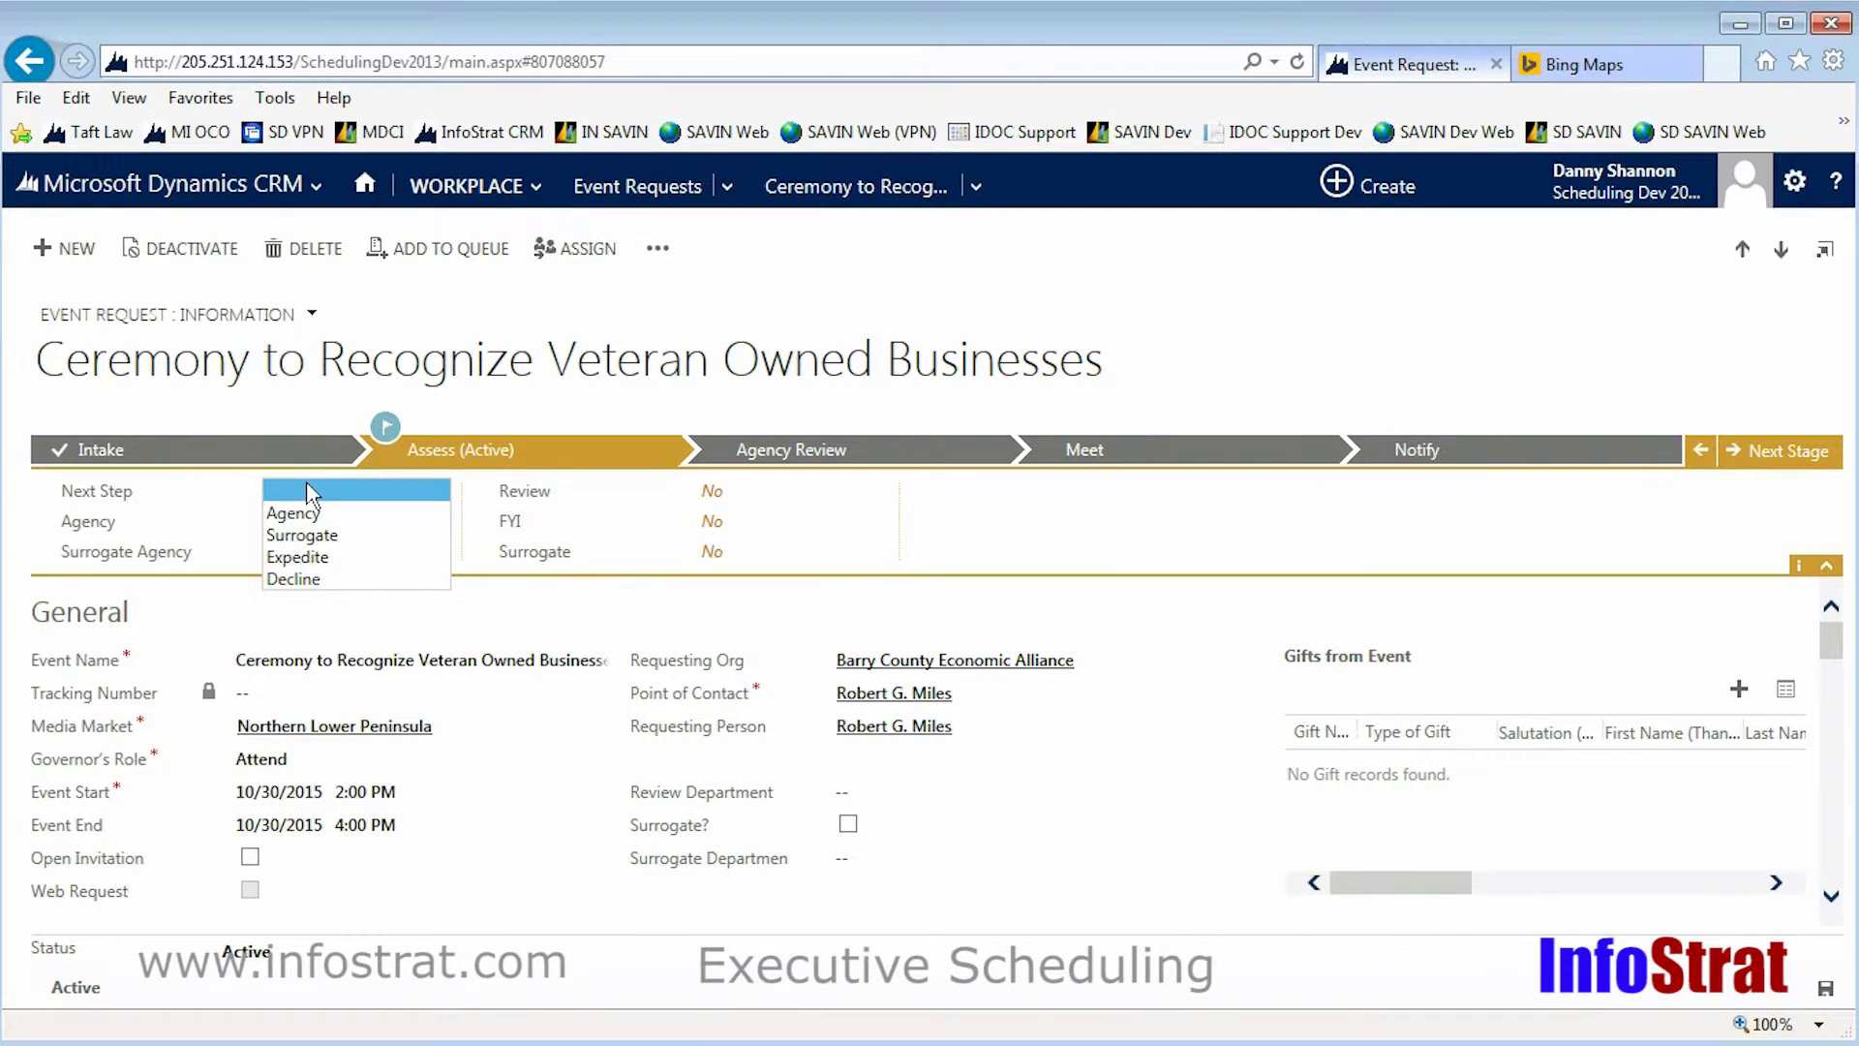
pyautogui.click(310, 517)
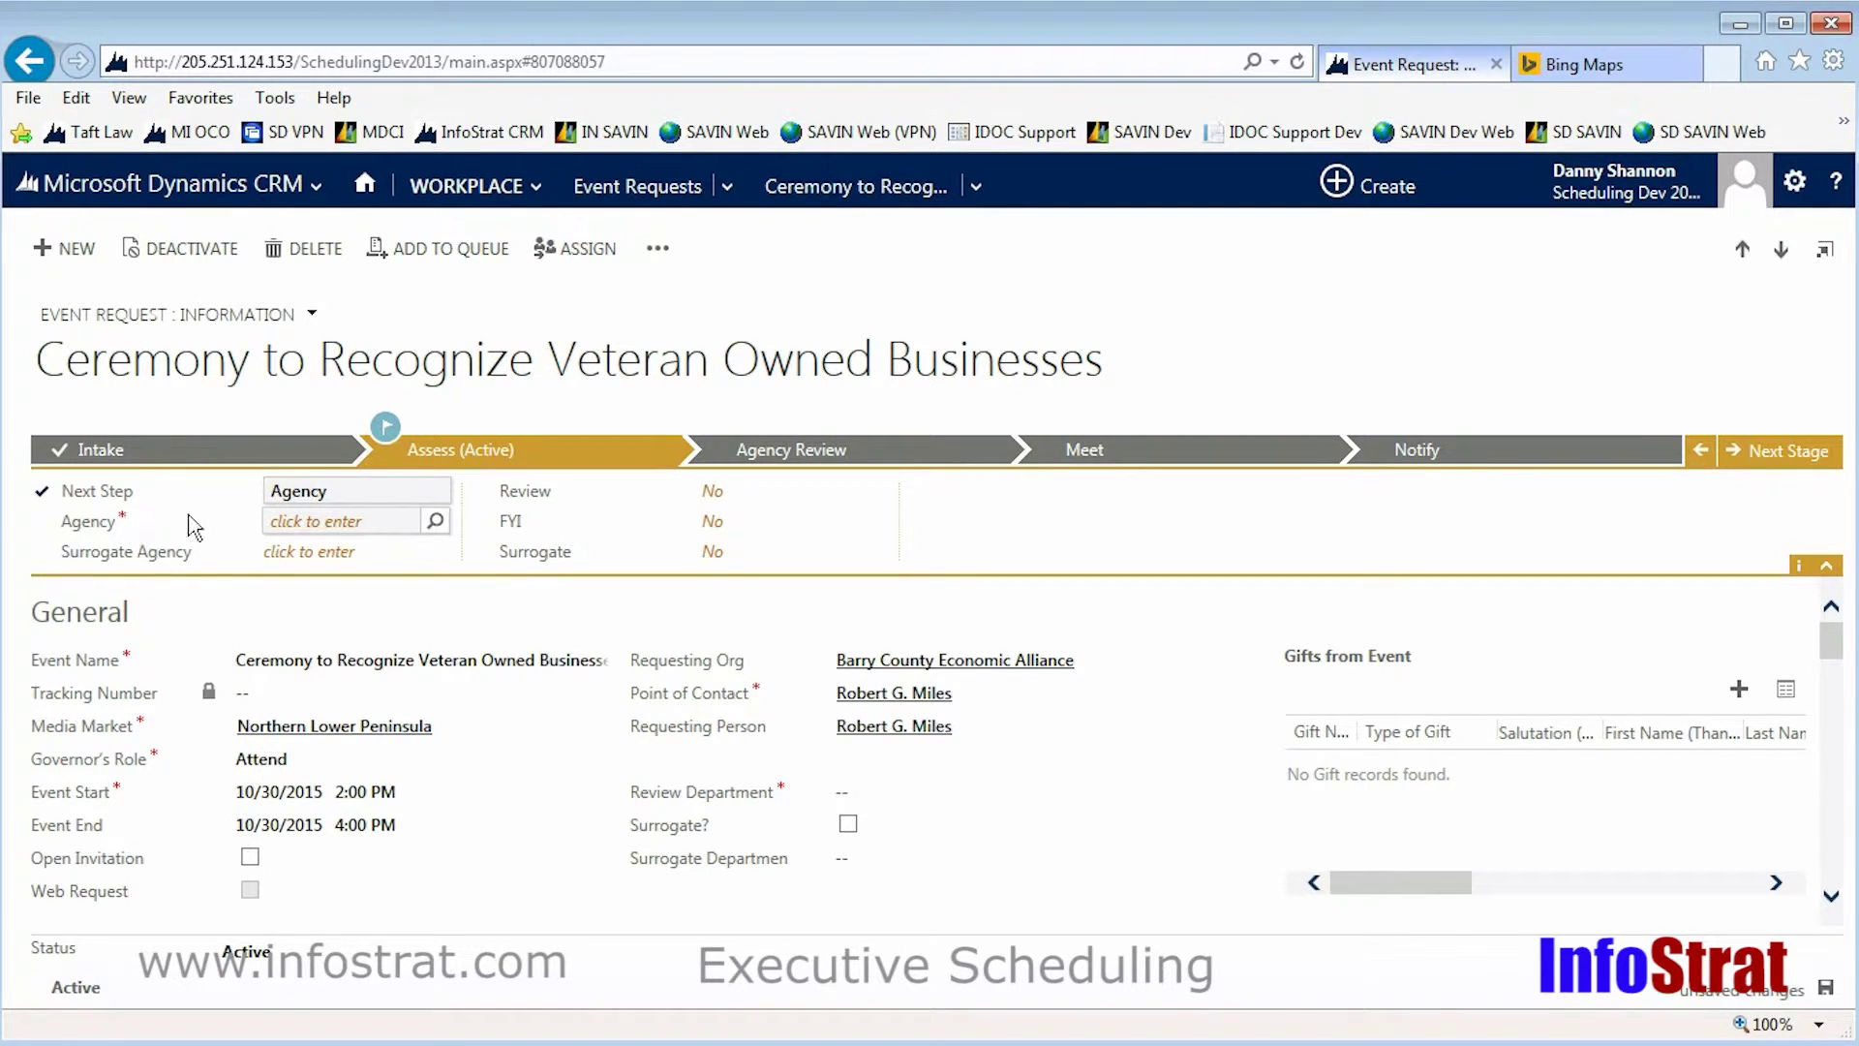
pyautogui.click(294, 494)
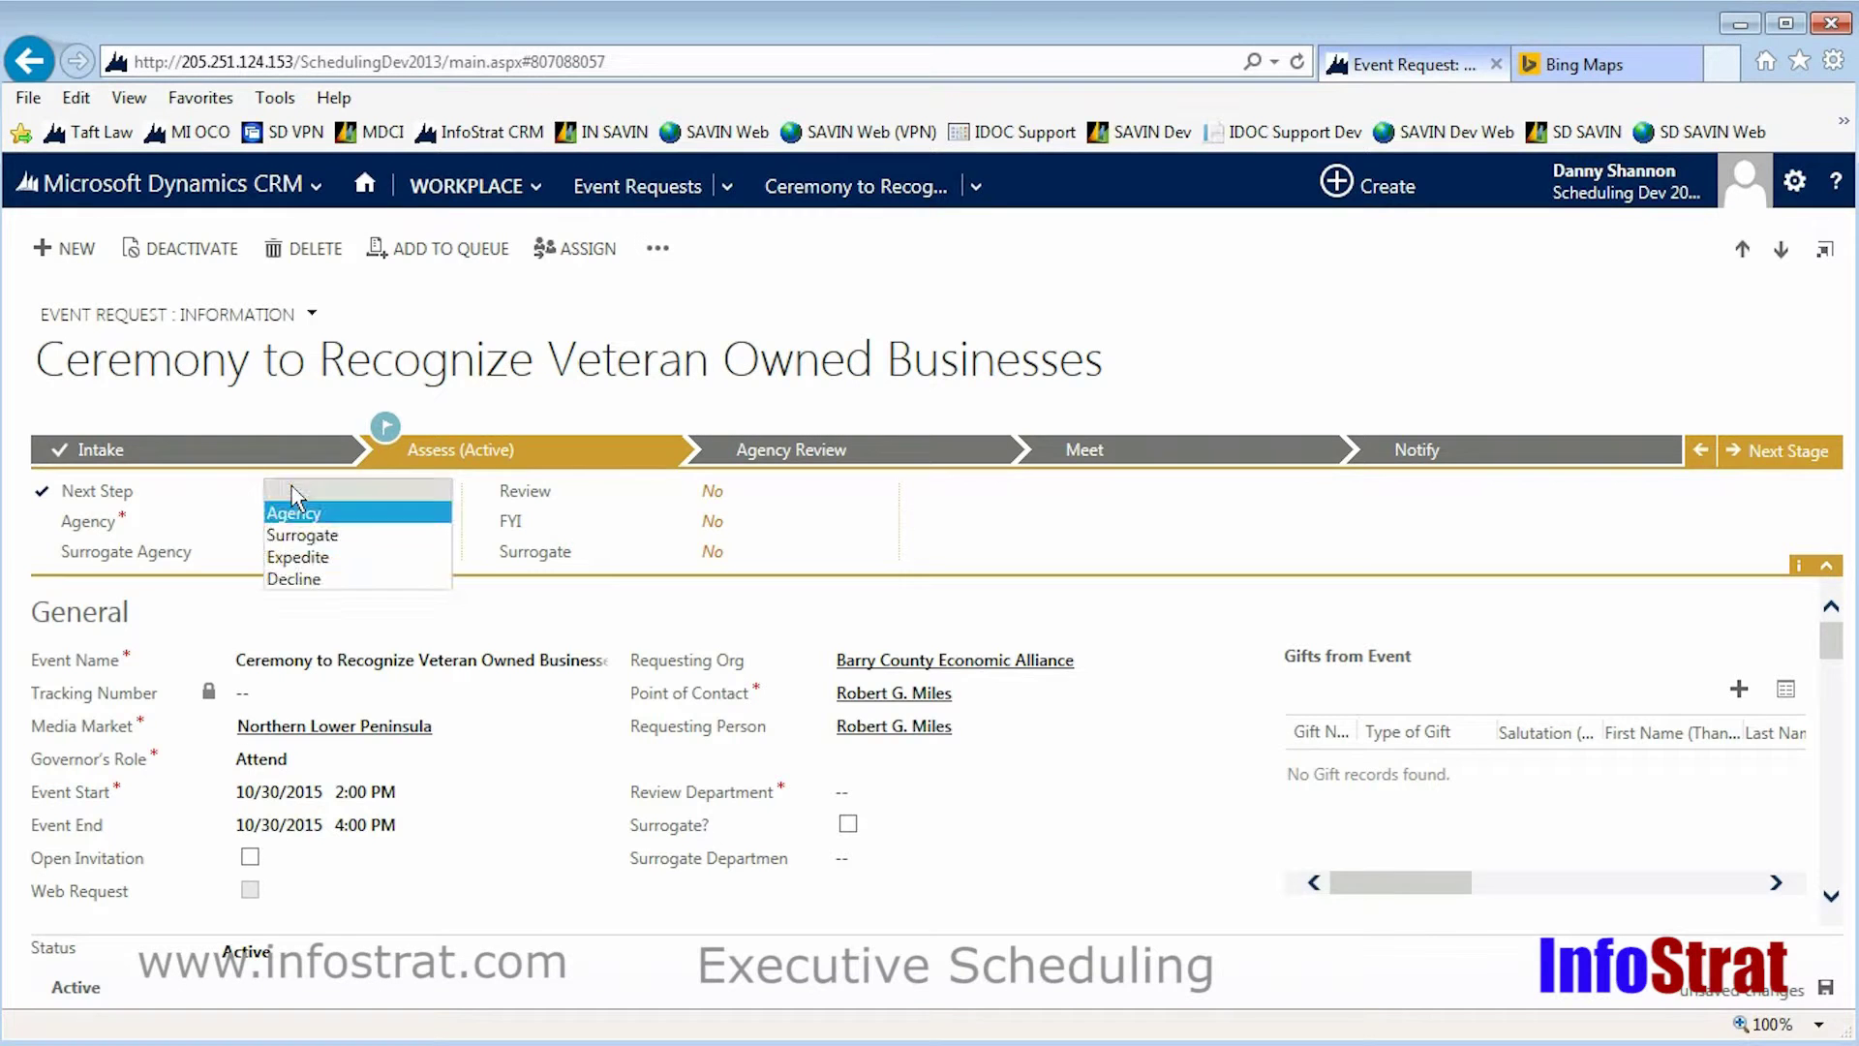
pyautogui.click(332, 543)
pyautogui.click(334, 548)
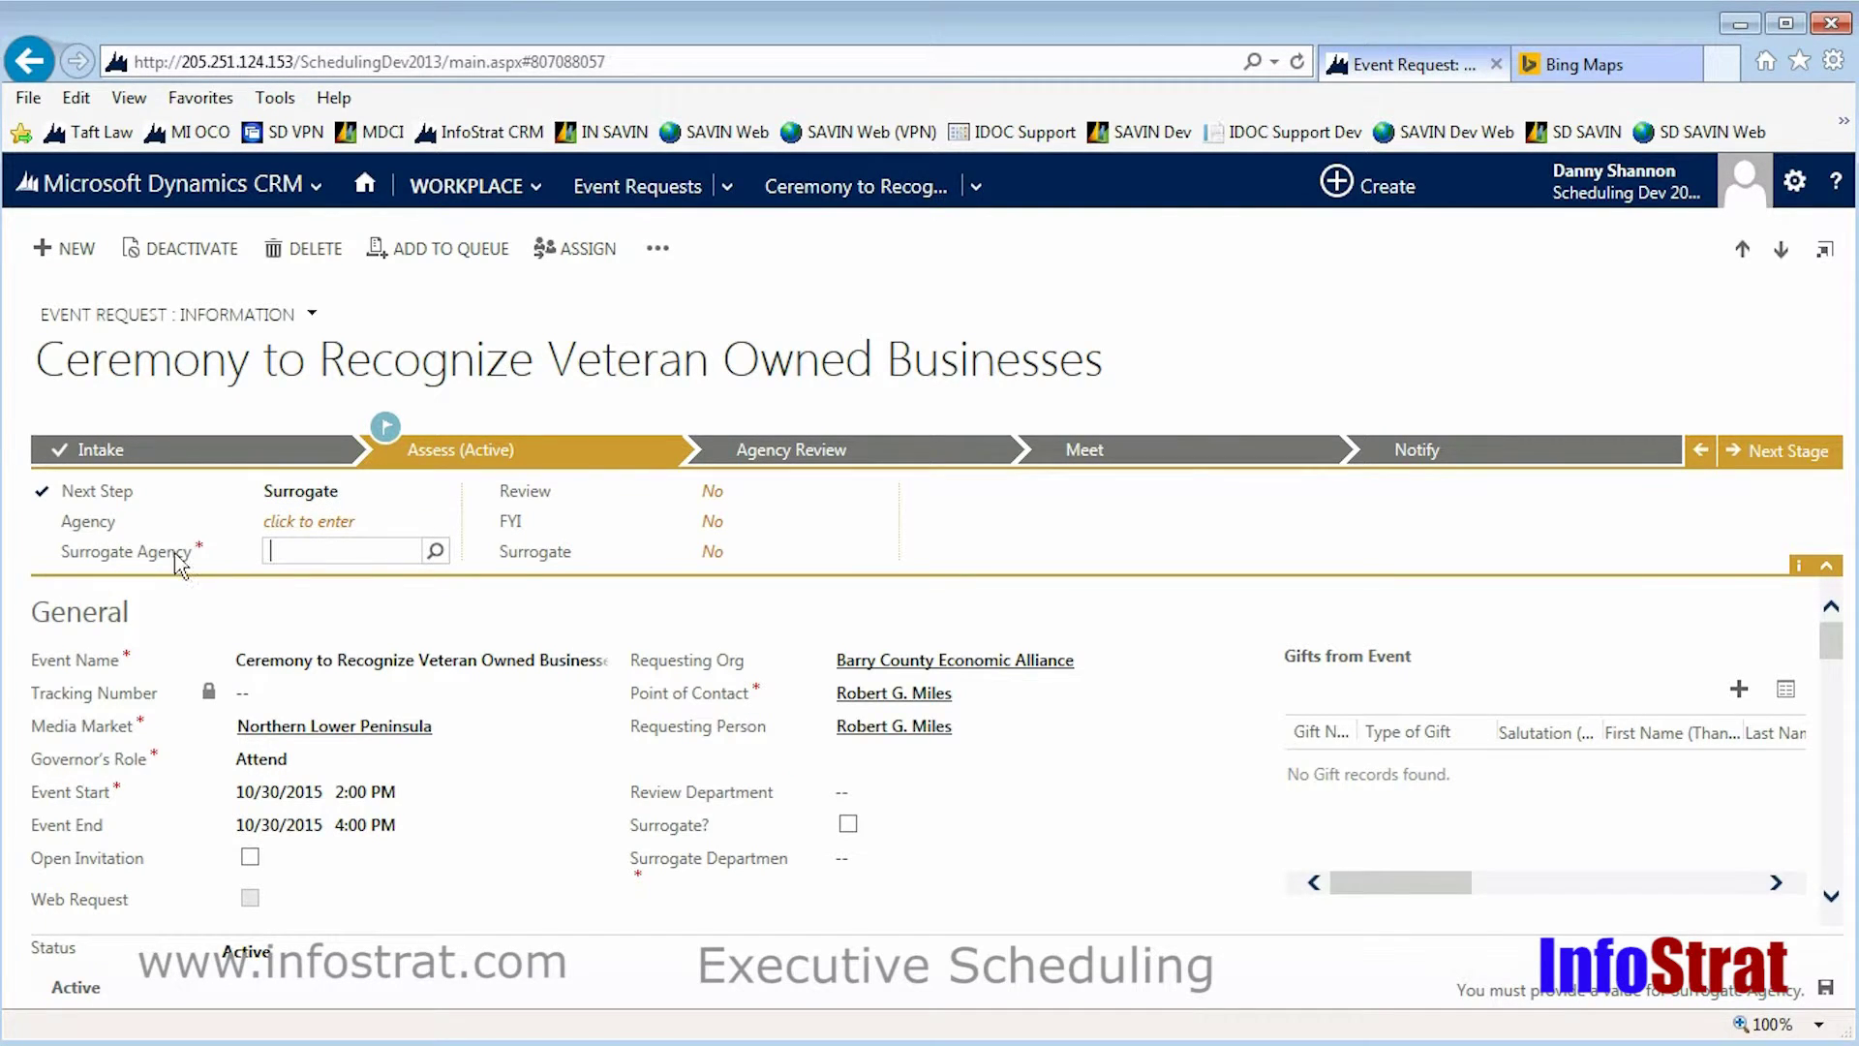
# Set the Assess stage's next step to Agency and choose Military and Veterans Affairs as the agency.
pyautogui.click(331, 500)
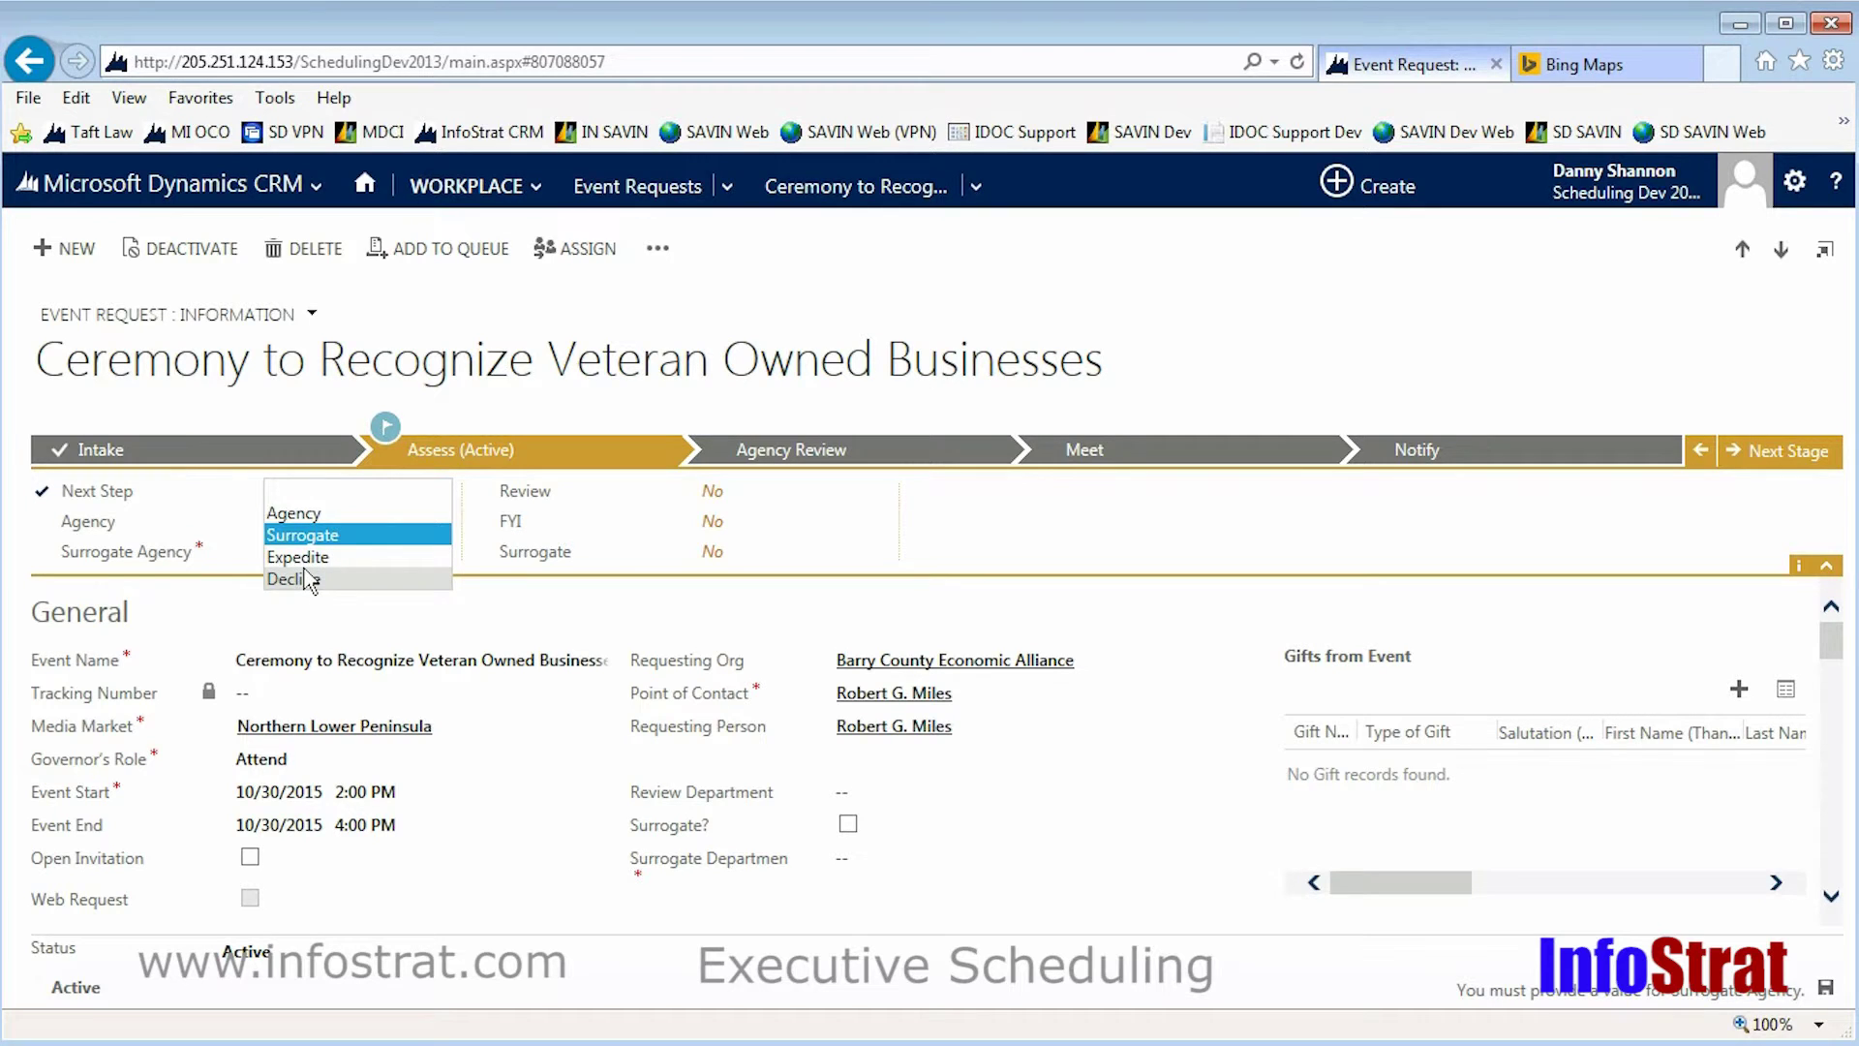
pyautogui.click(308, 512)
pyautogui.click(320, 522)
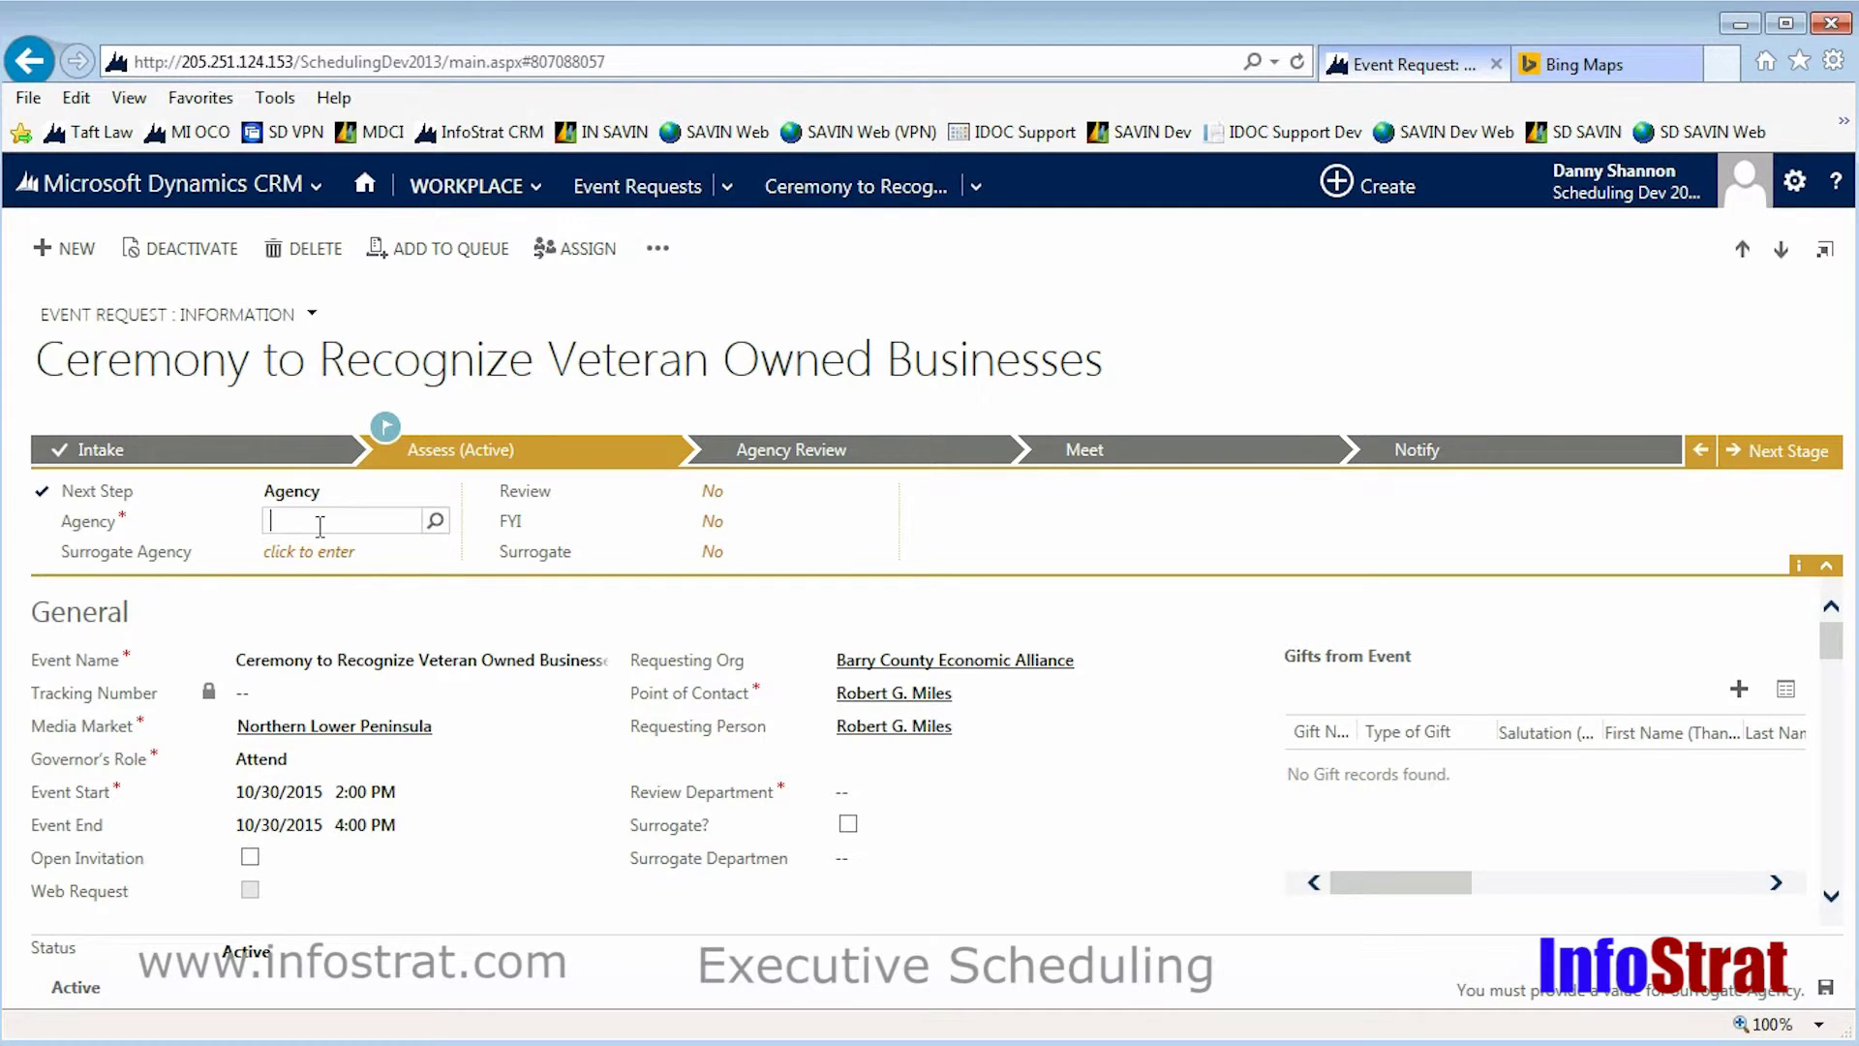
pyautogui.click(435, 523)
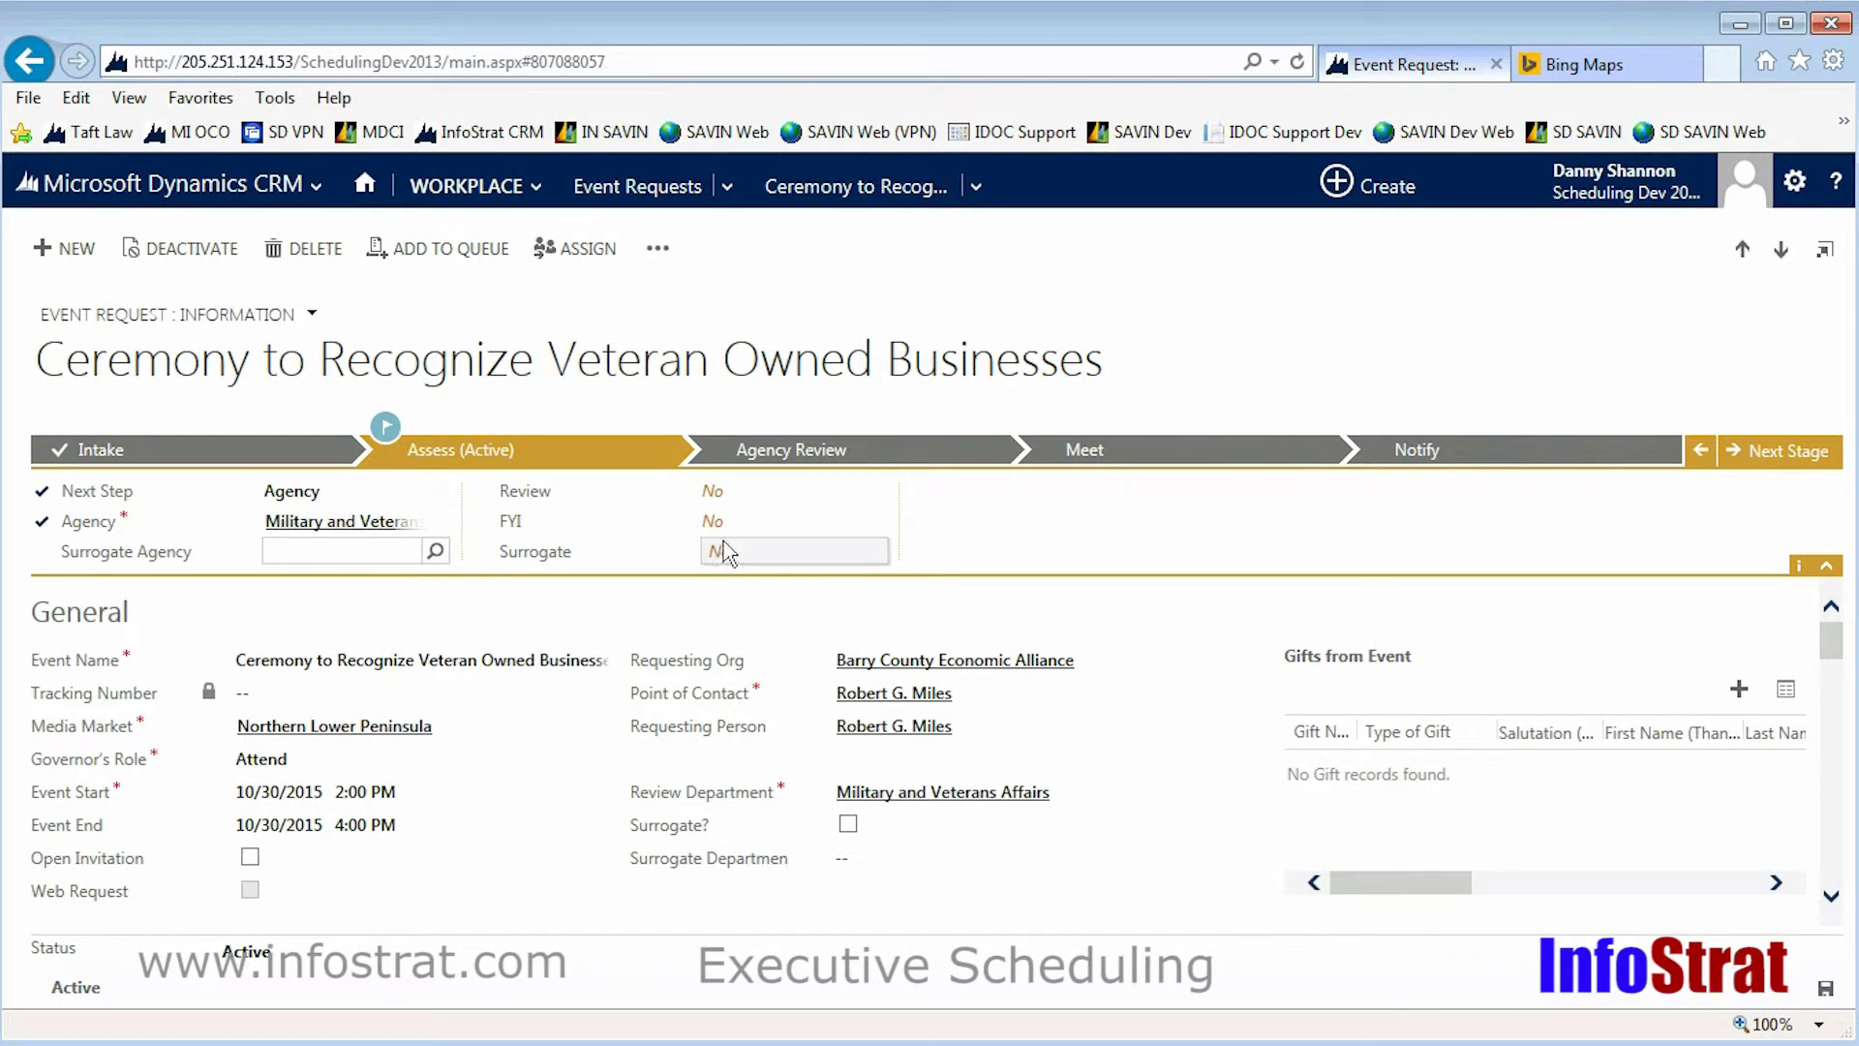
# Save the request with Review set to Yes and advance it to the Agency Review stage.
pyautogui.click(717, 494)
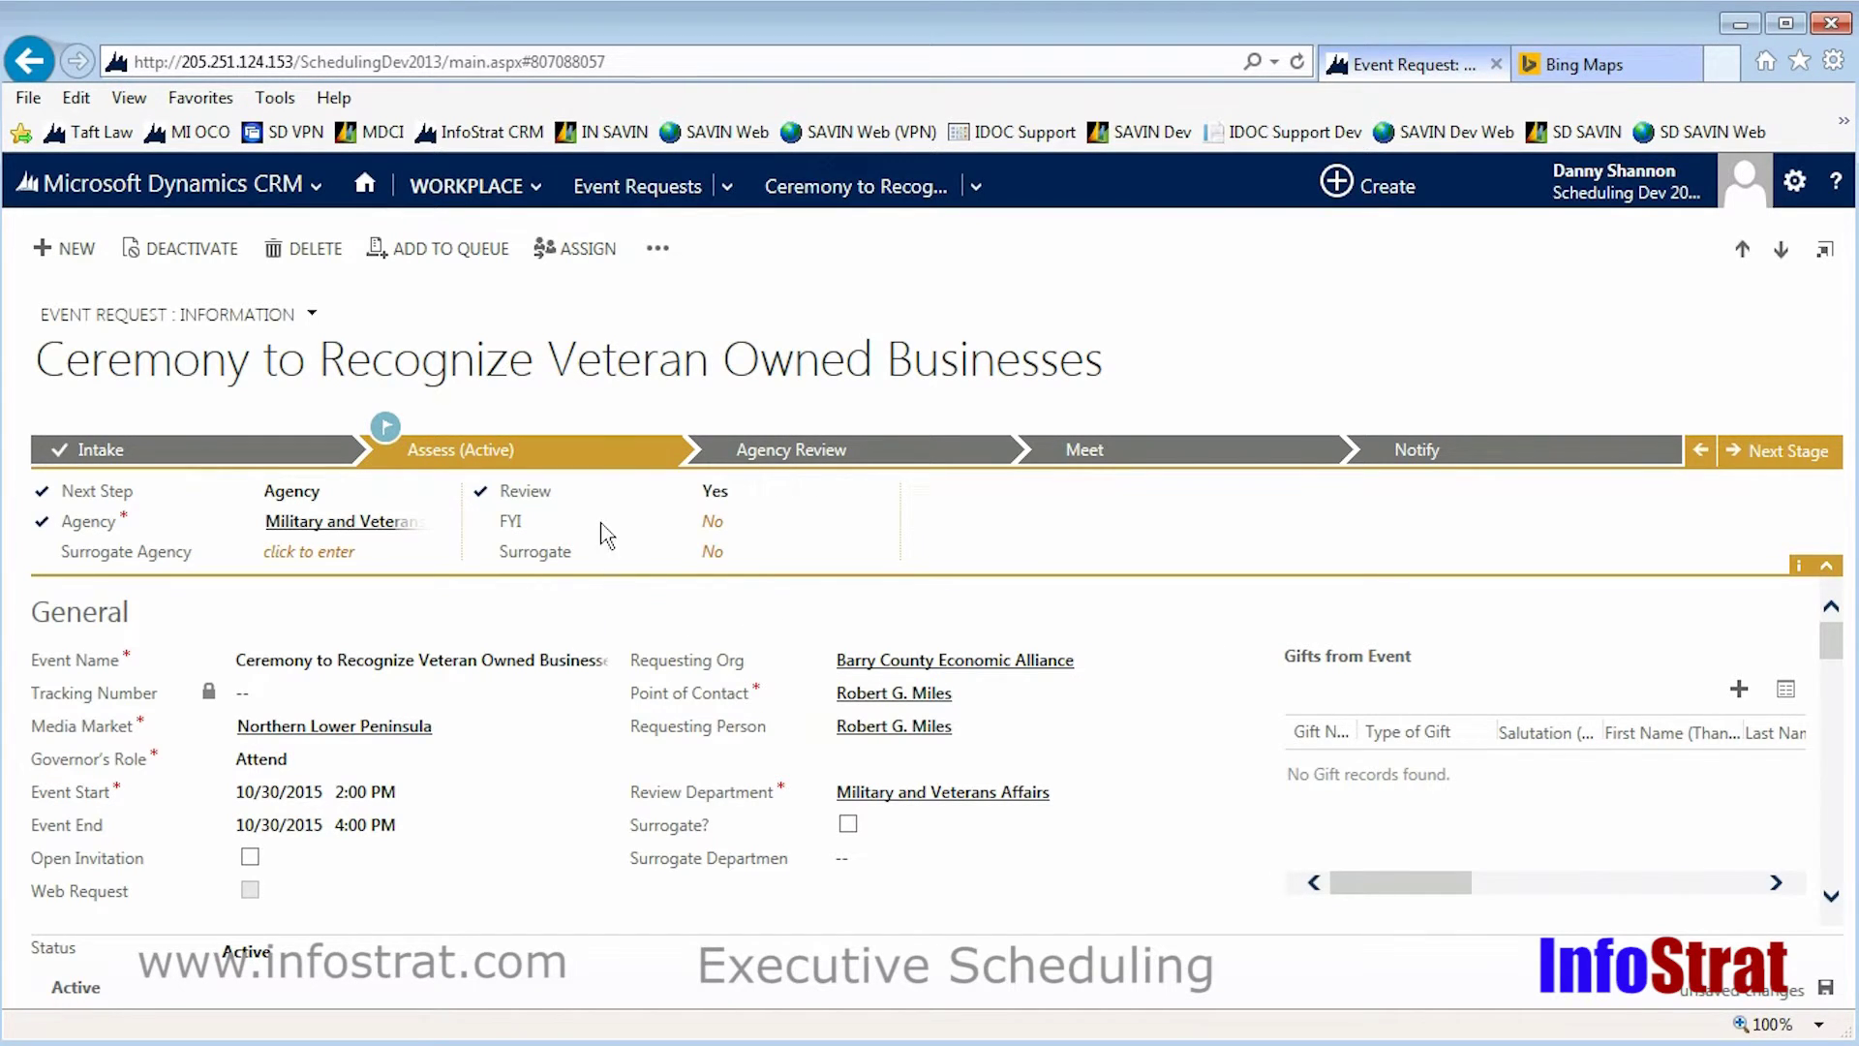
pyautogui.click(1825, 988)
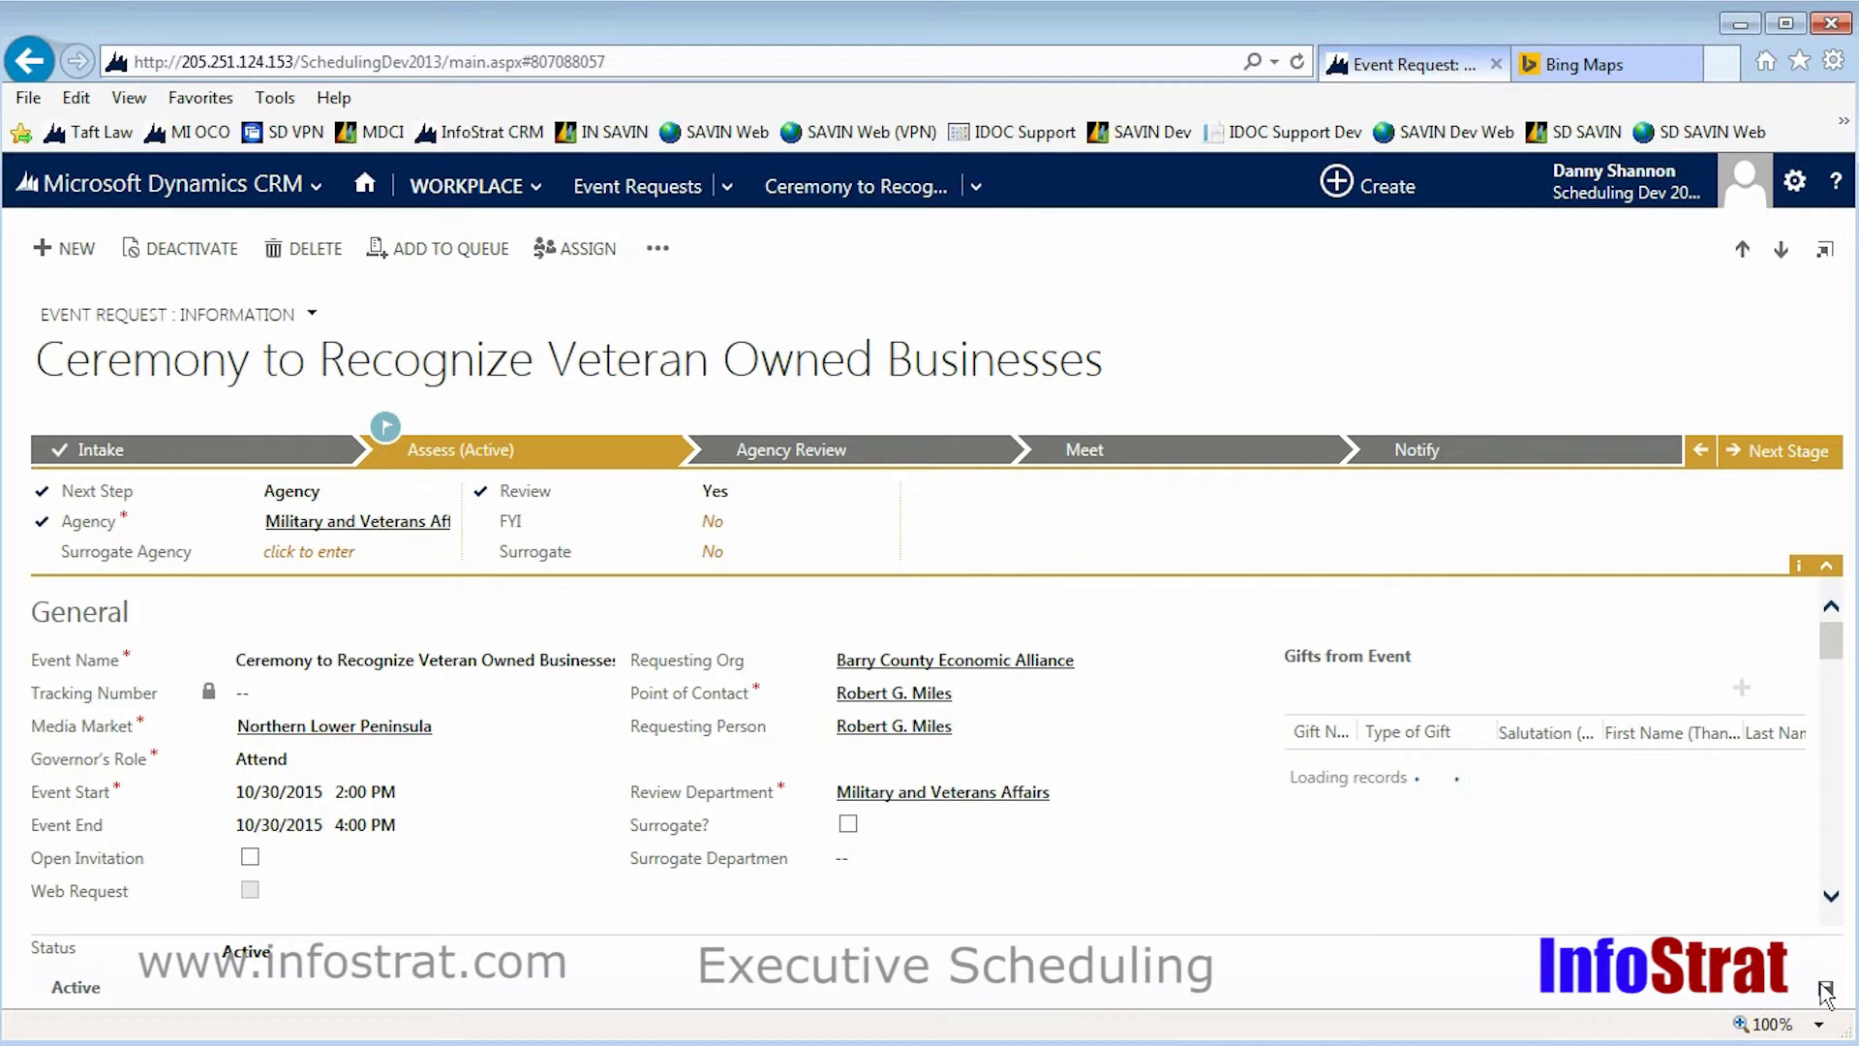
pyautogui.click(1762, 461)
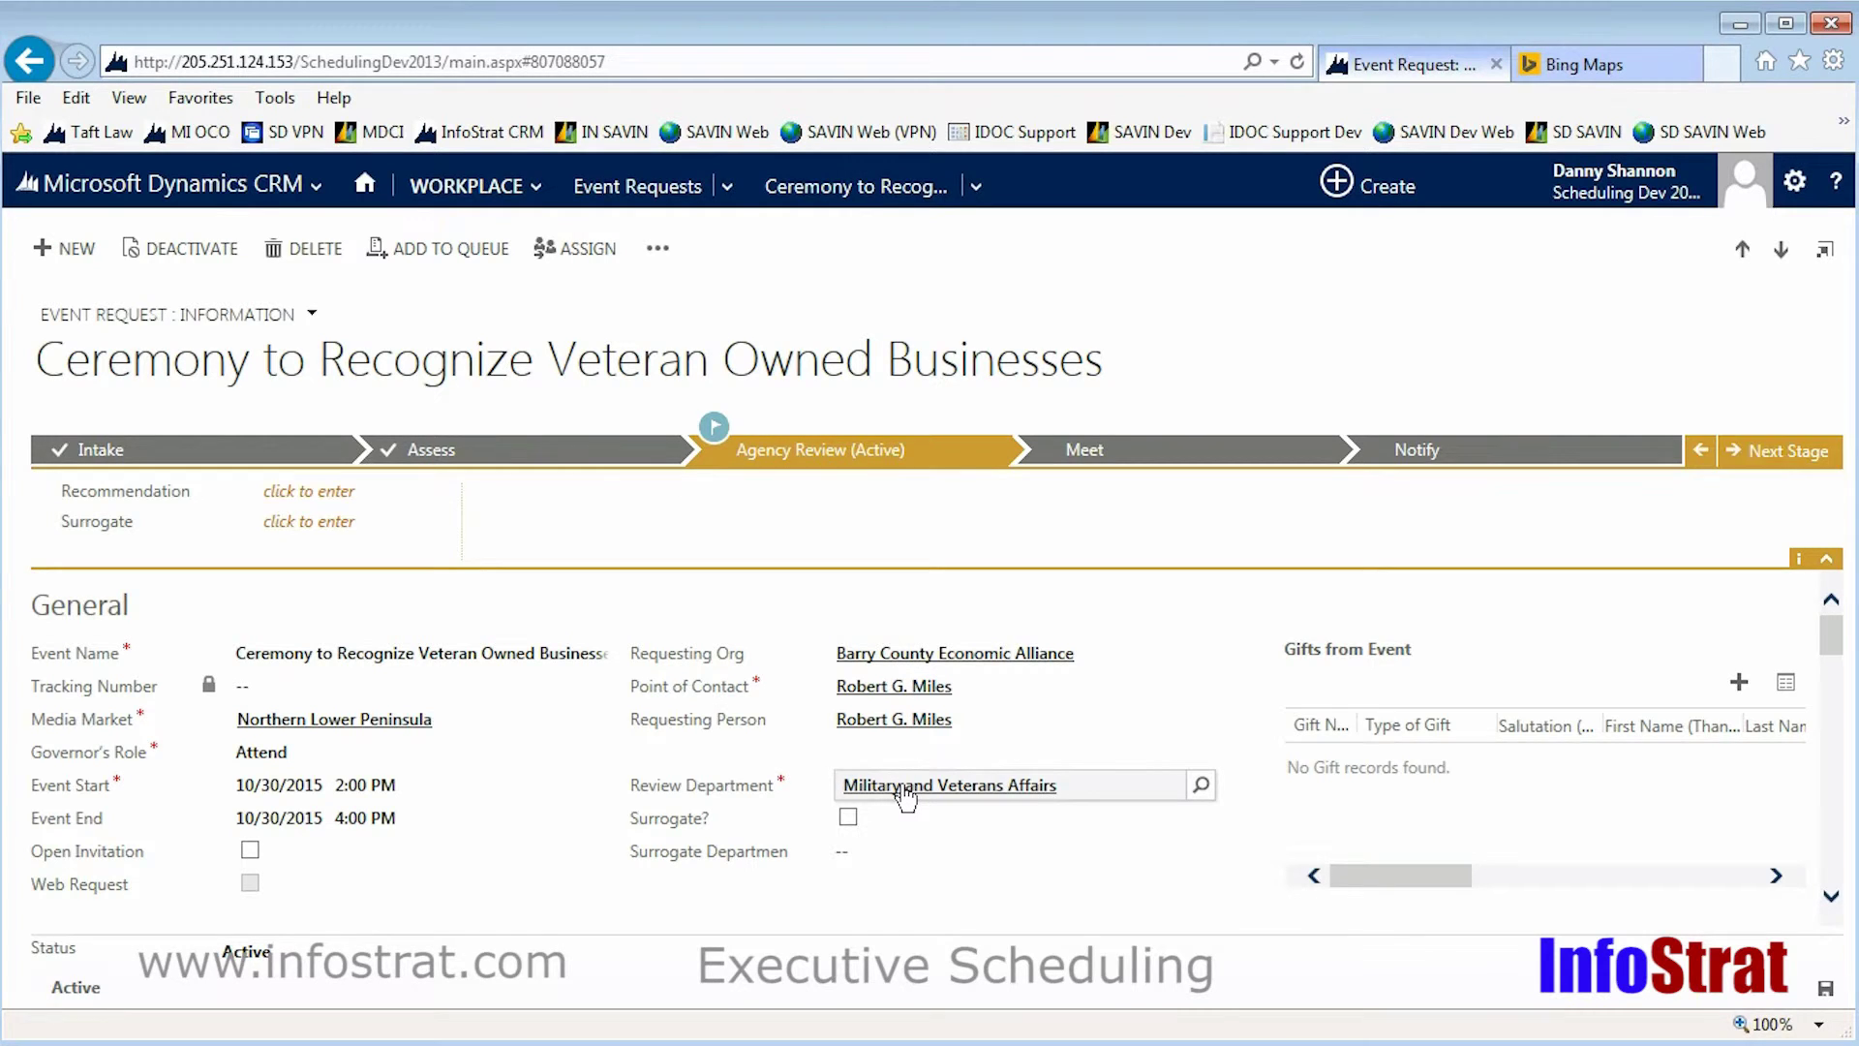
# View the Military and Veterans Affairs review department and its point of contact's record, and go back to the event request.
pyautogui.click(904, 789)
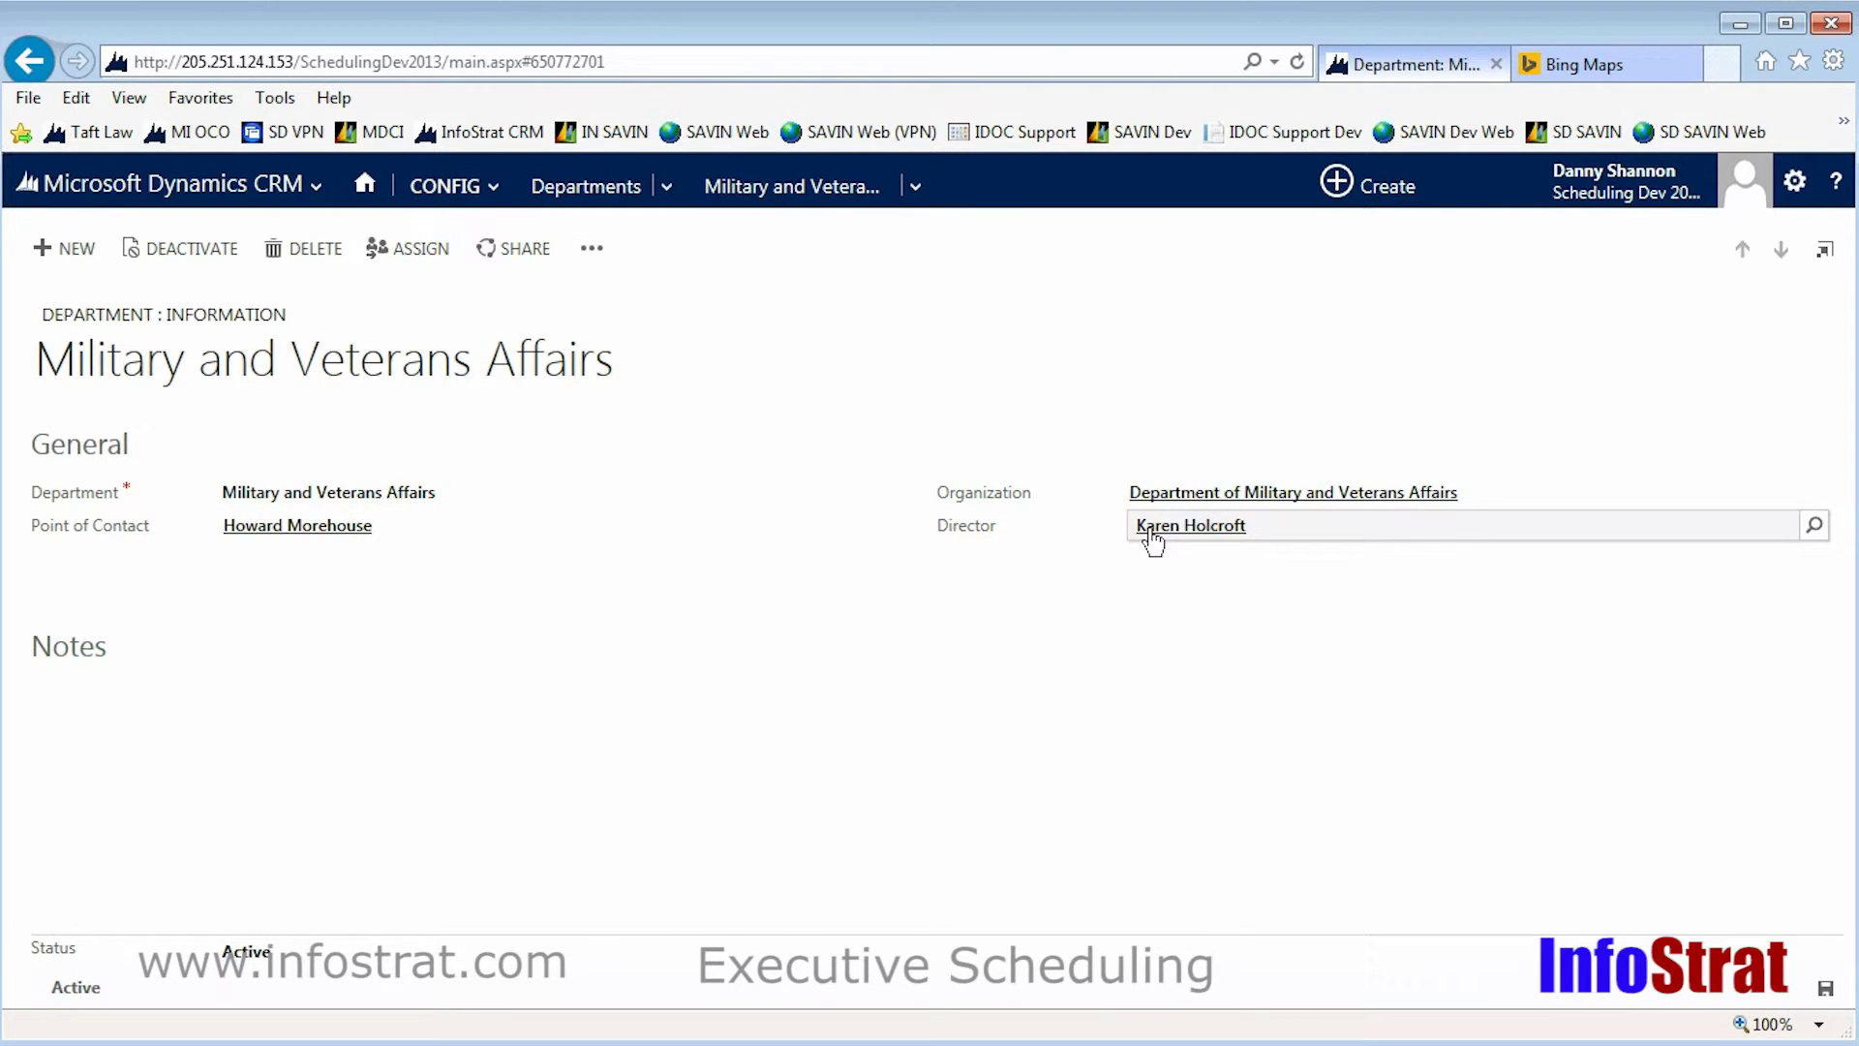
pyautogui.click(349, 533)
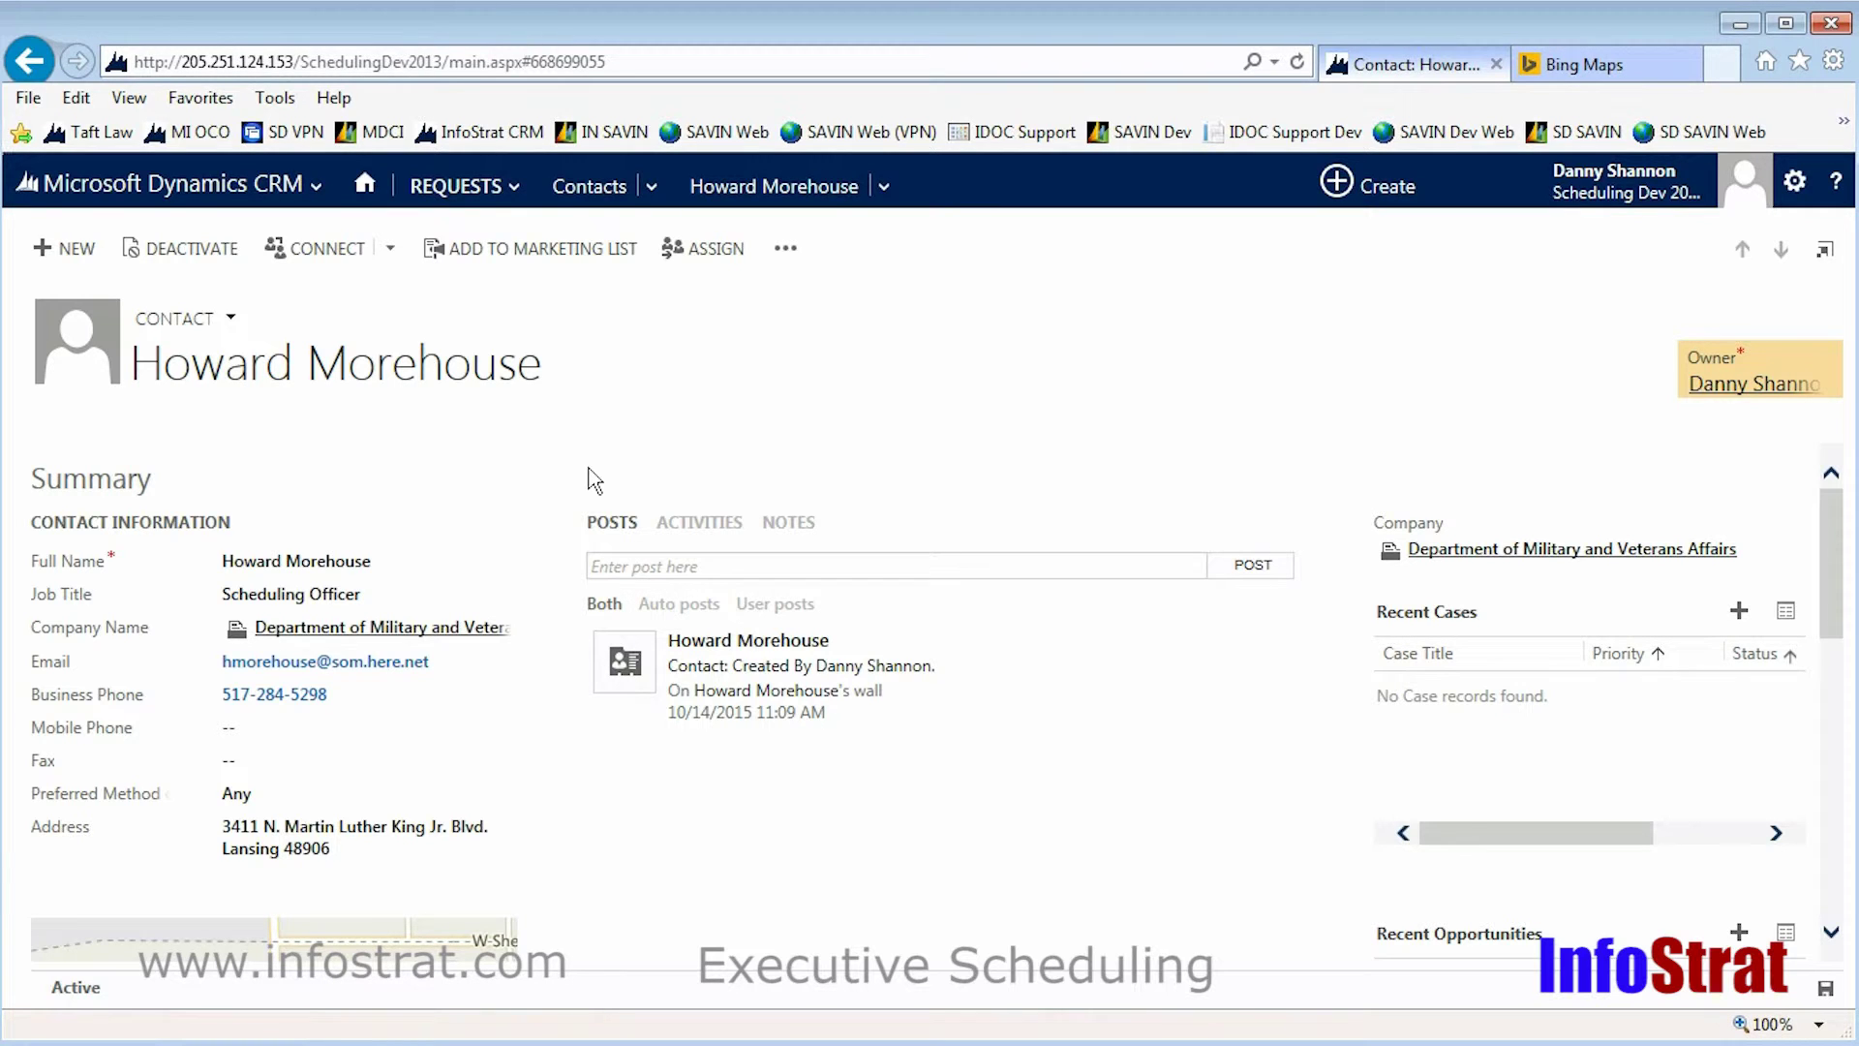
pyautogui.click(39, 59)
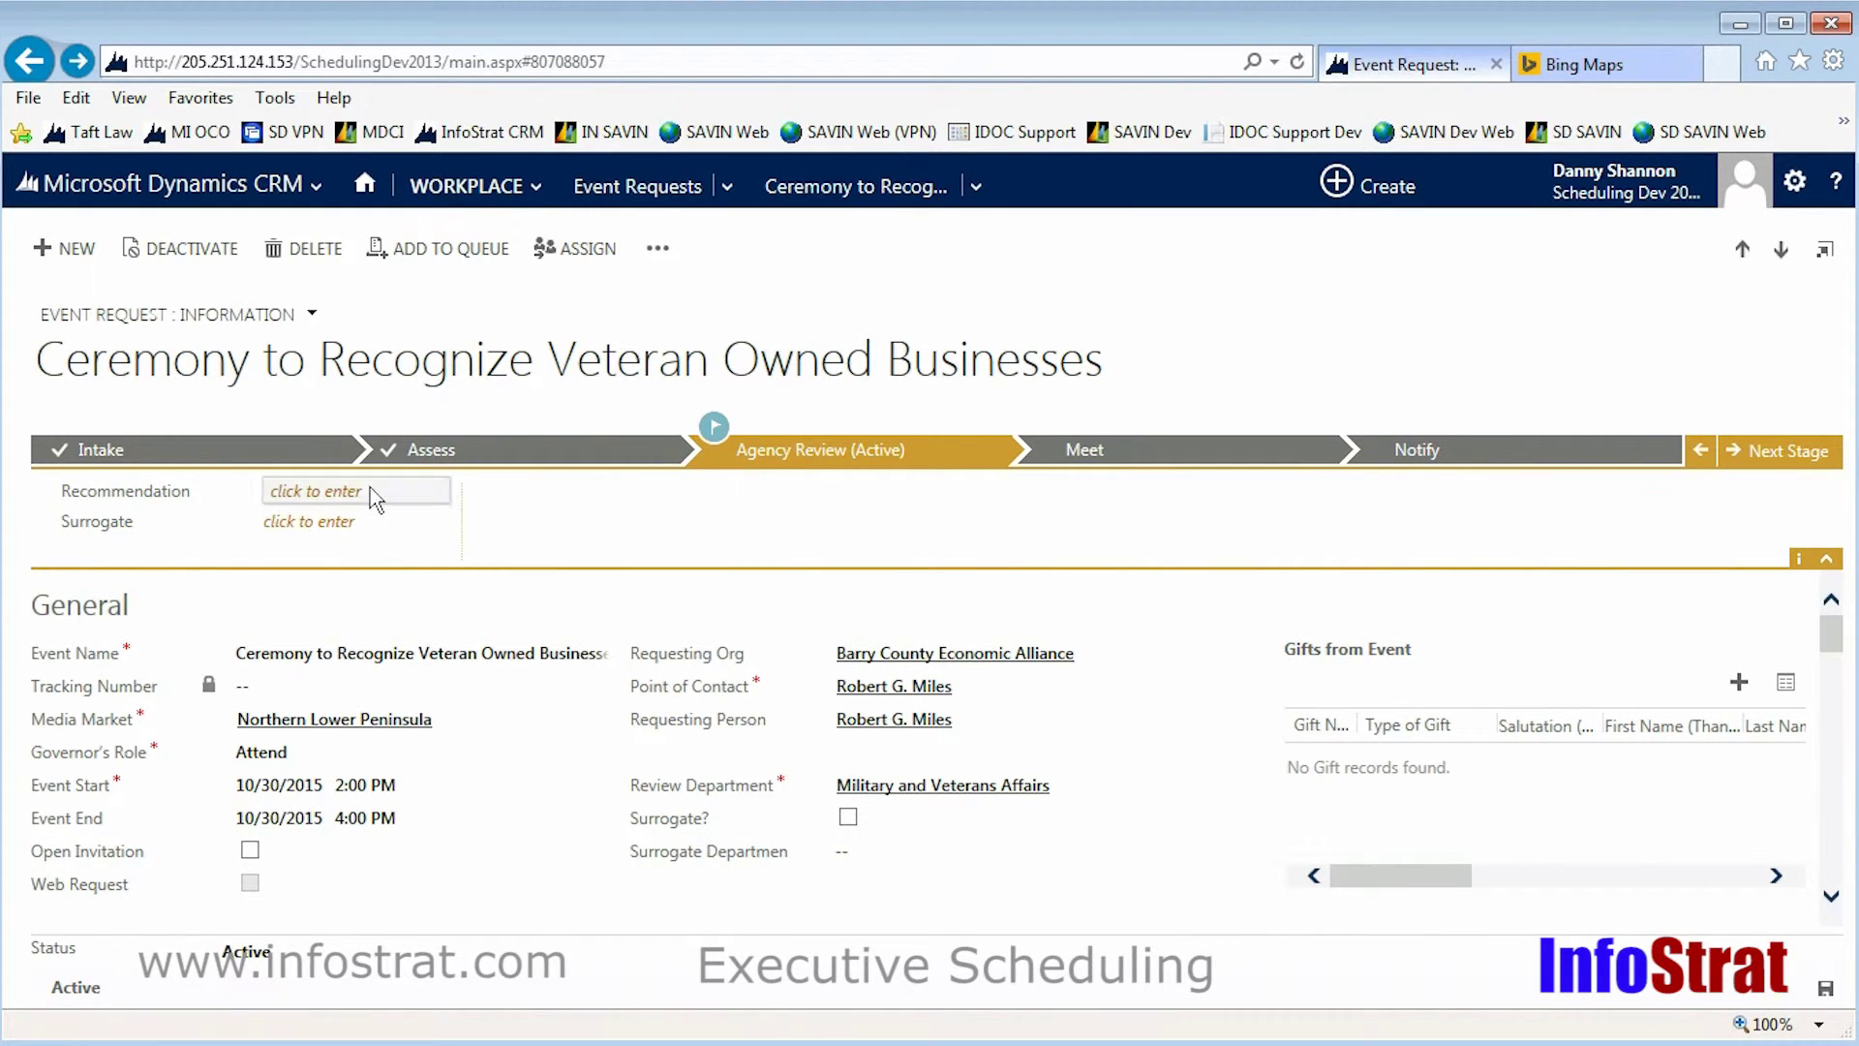
# Save the request with the agency recommendation set to Accept and advance it to the Meet stage.
pyautogui.click(371, 492)
pyautogui.click(367, 513)
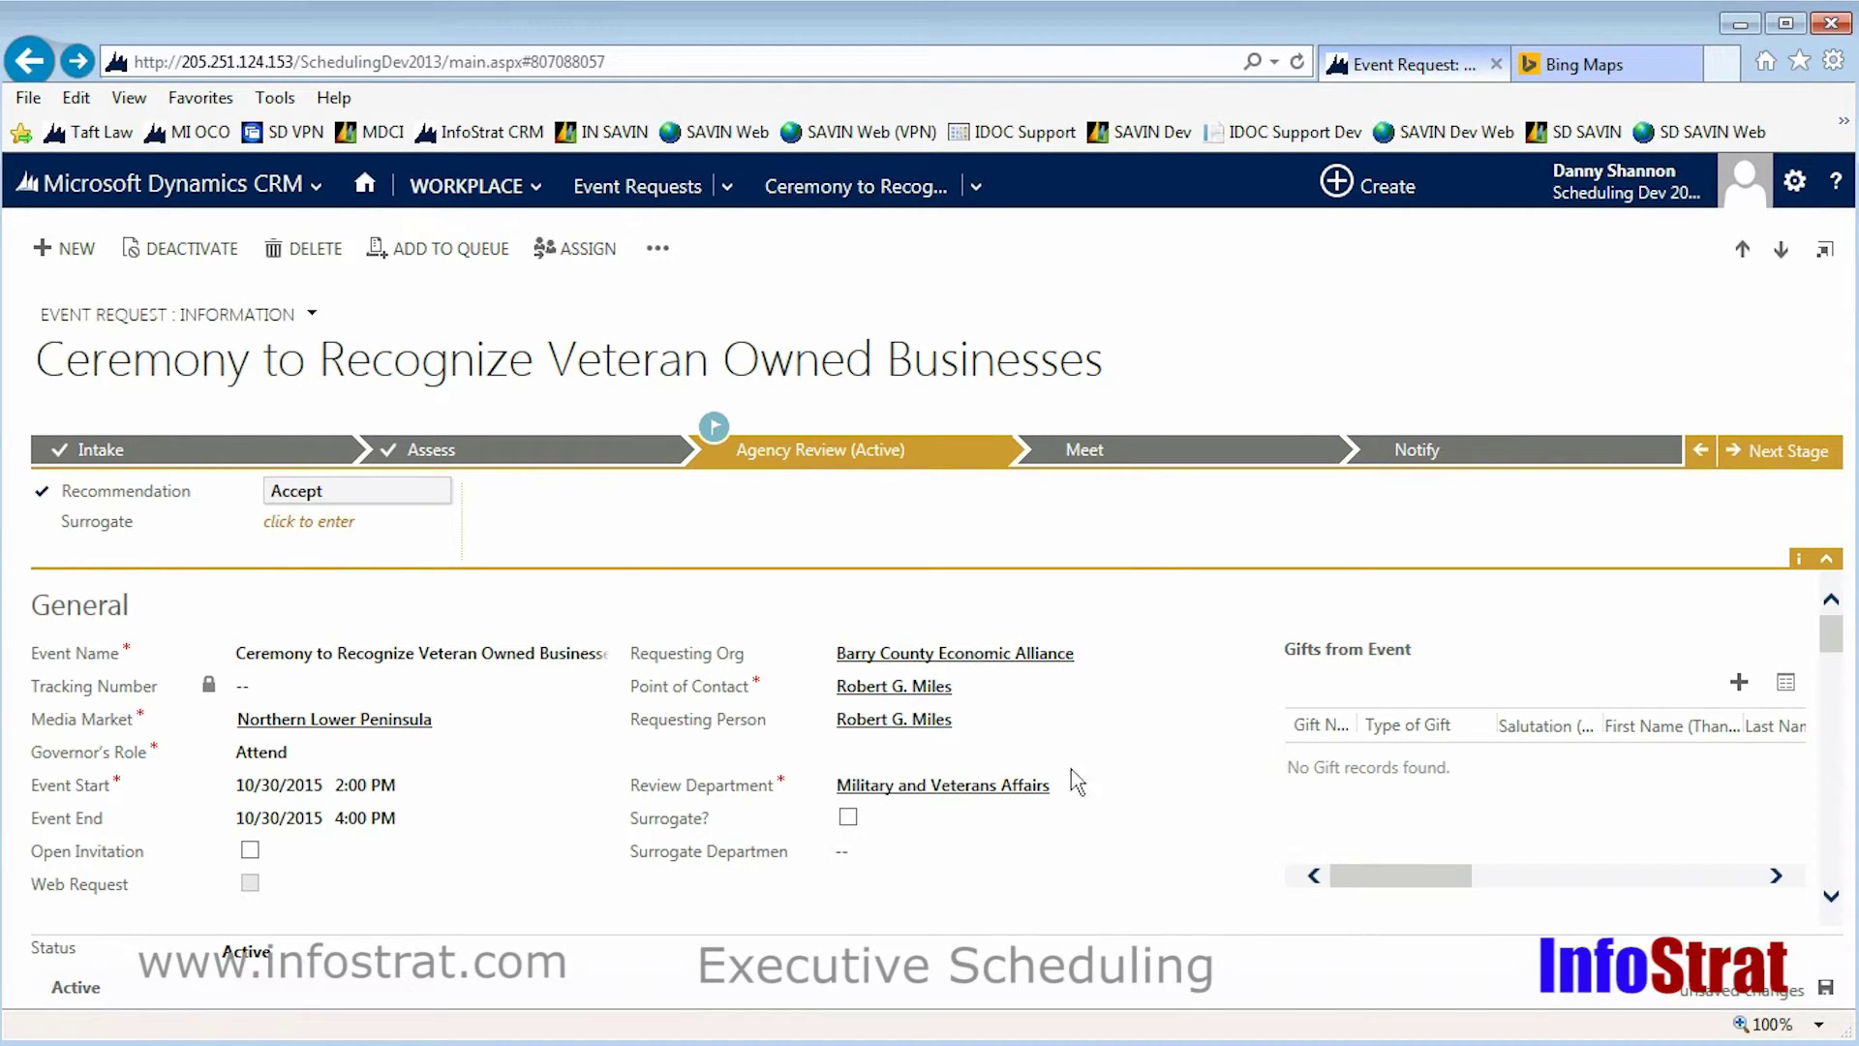
pyautogui.click(1825, 988)
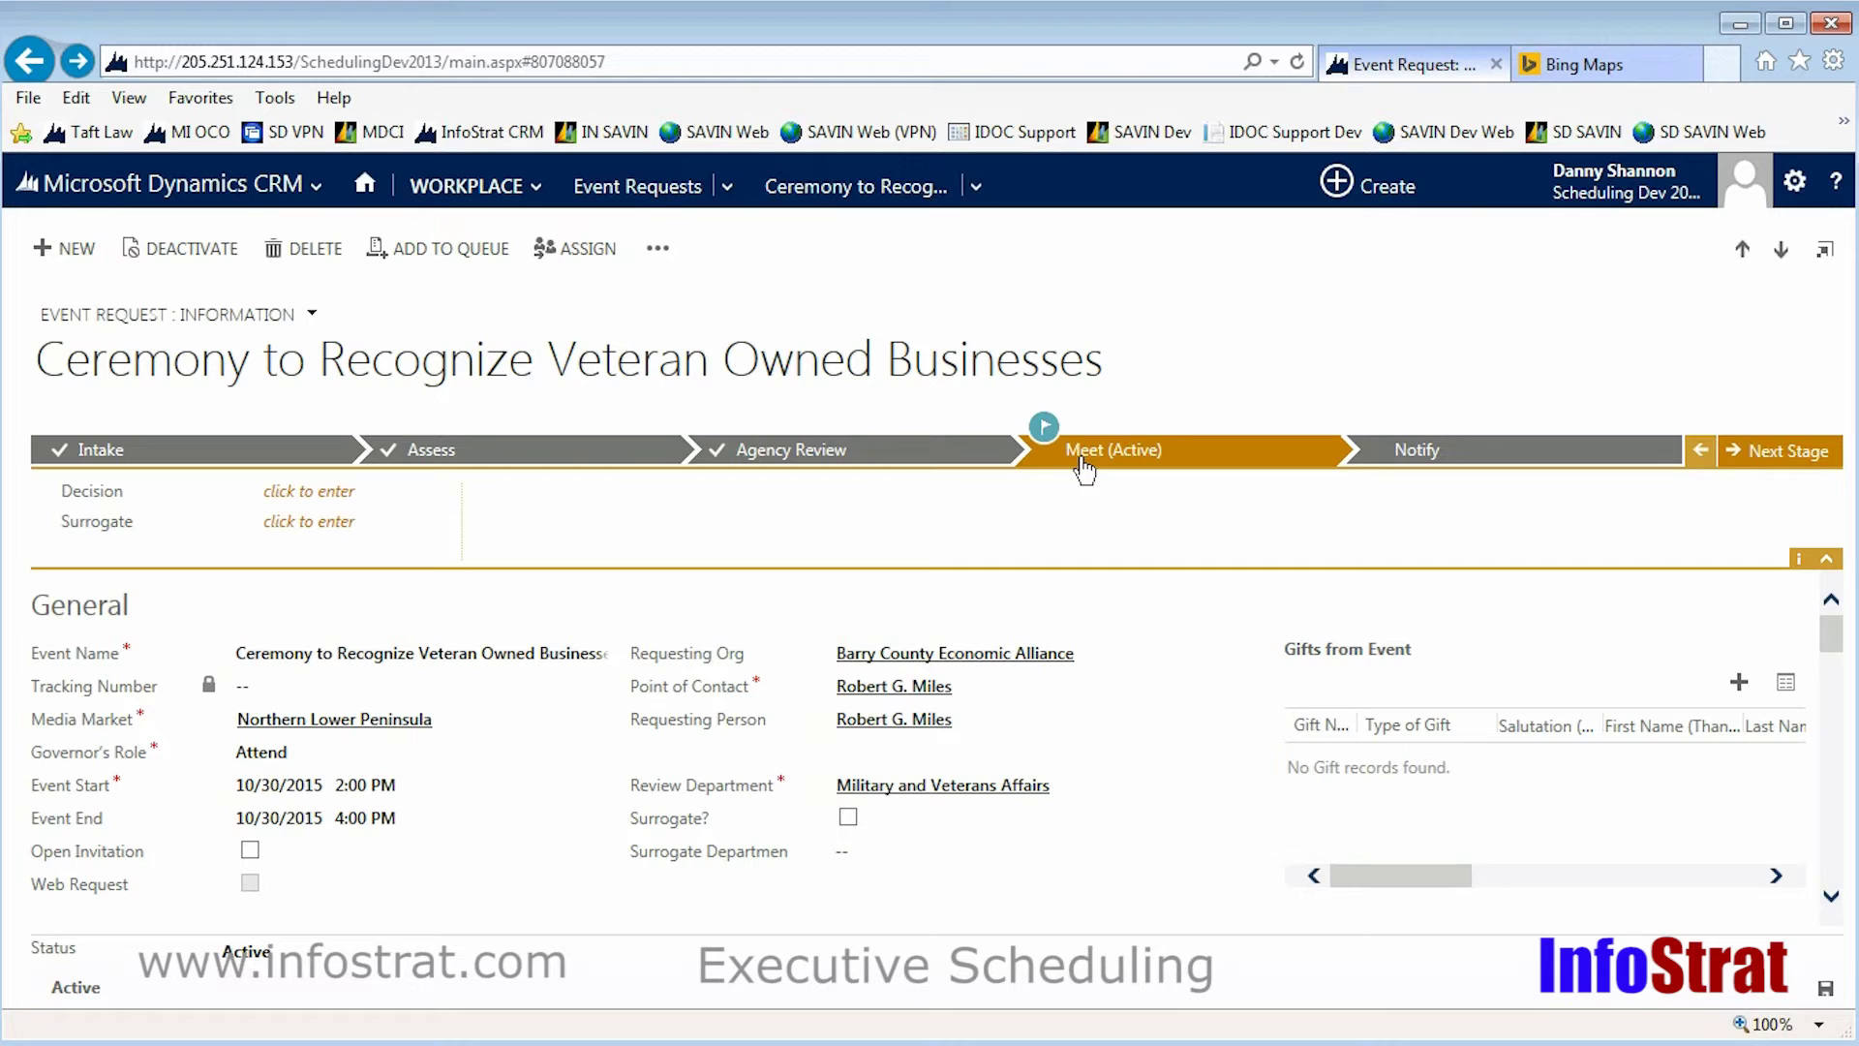
# Return to the Request Dashboard and open the veteran-owned business ceremony request from the review meeting list.
pyautogui.click(364, 184)
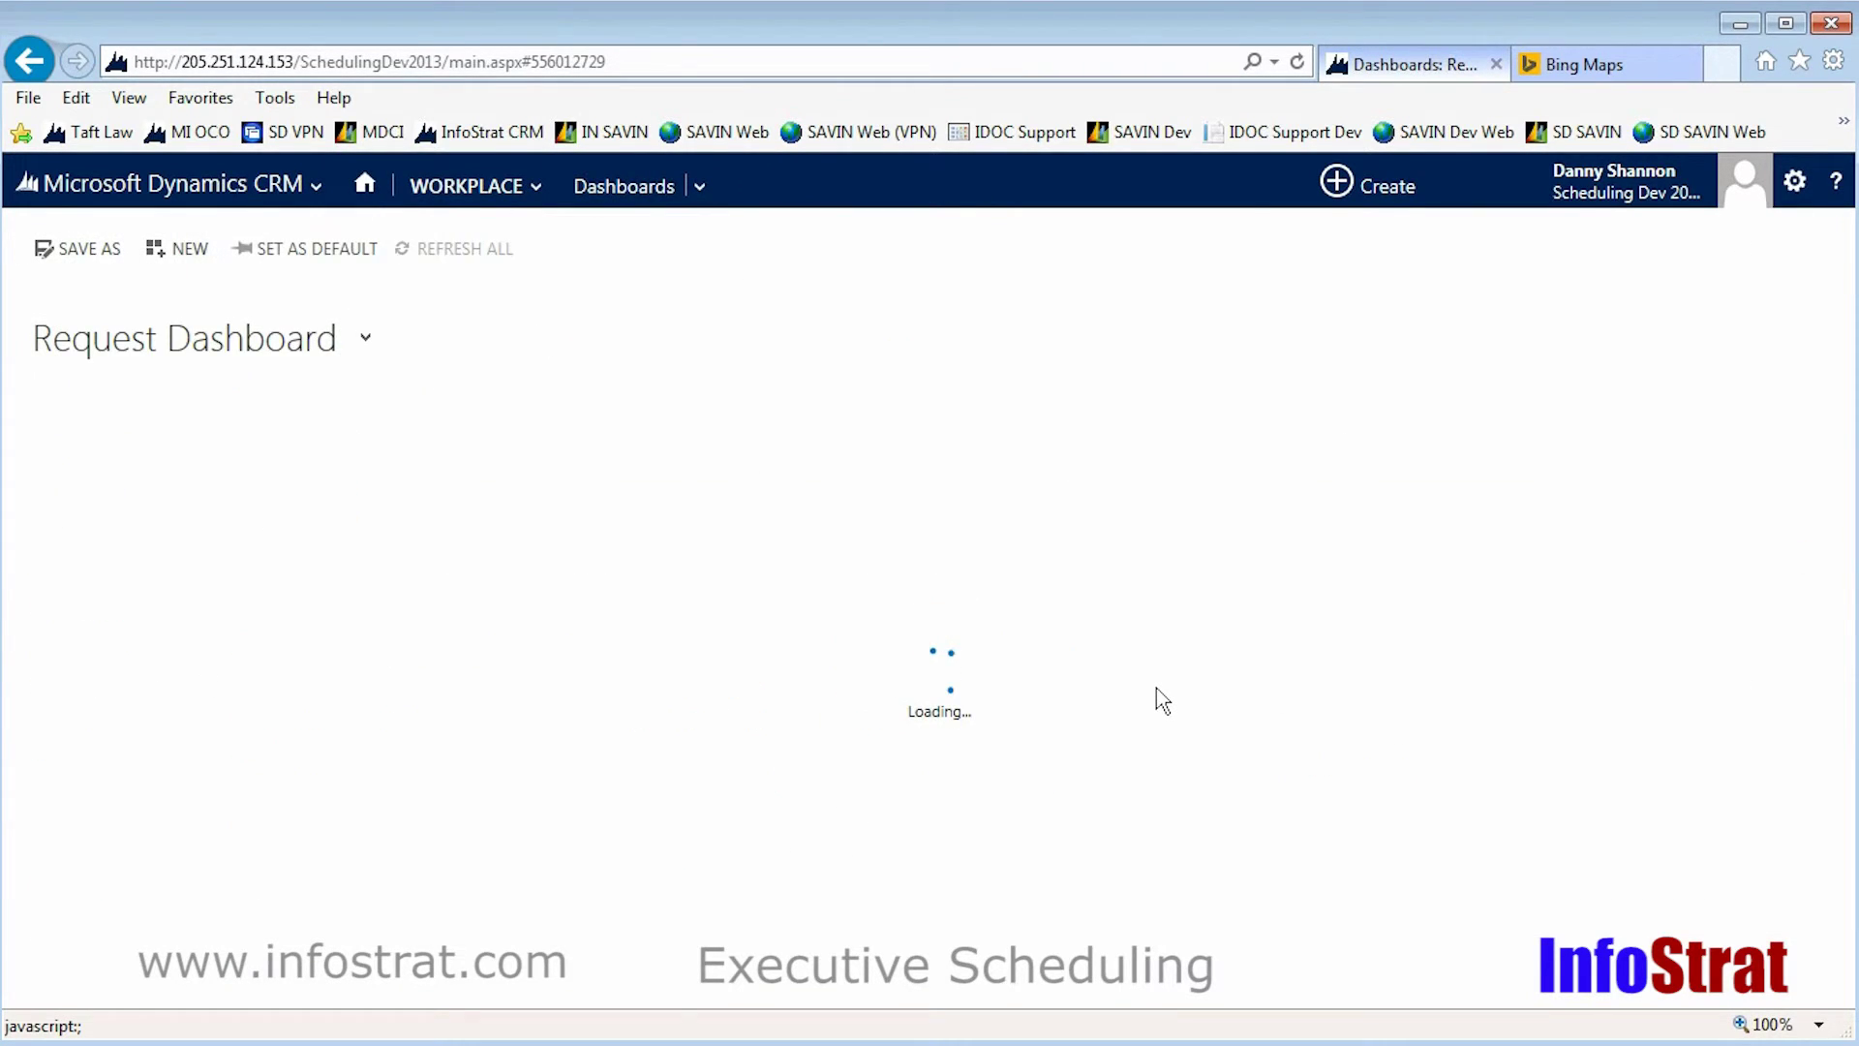
pyautogui.scroll(-5, 1162, 699)
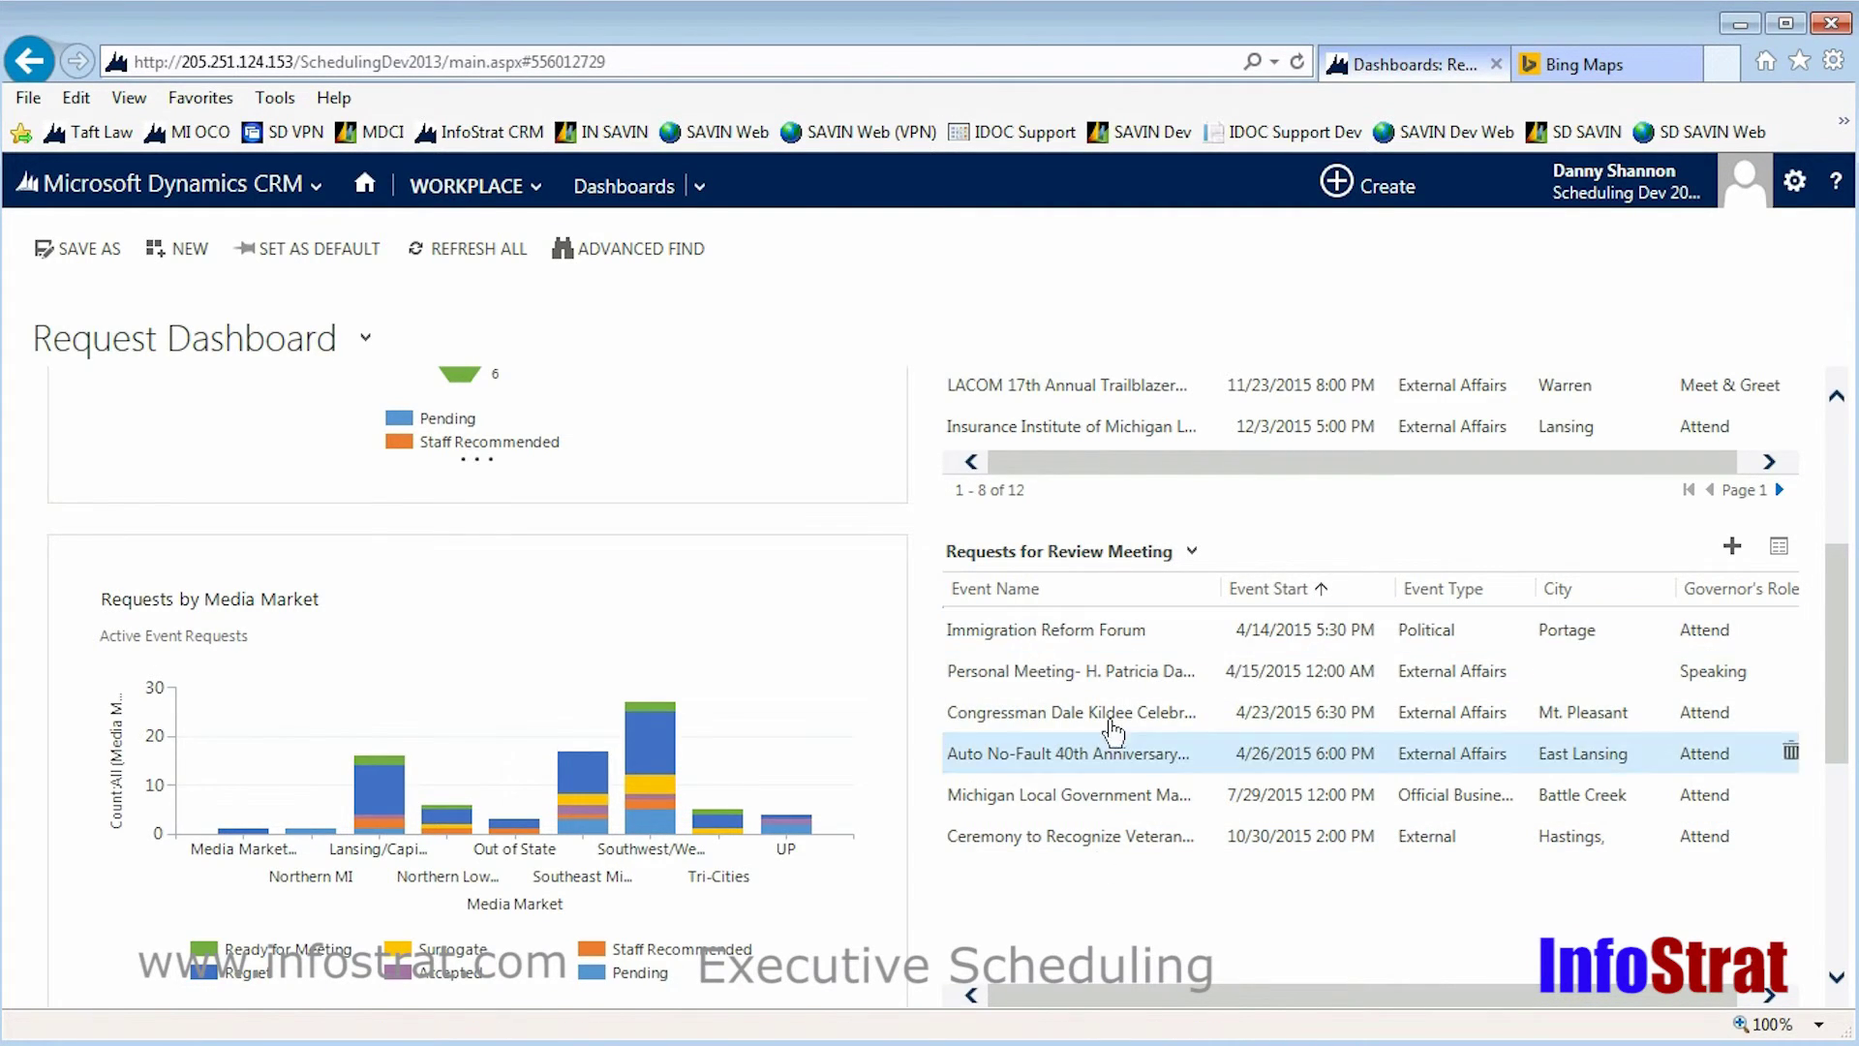
pyautogui.scroll(4, 1019, 803)
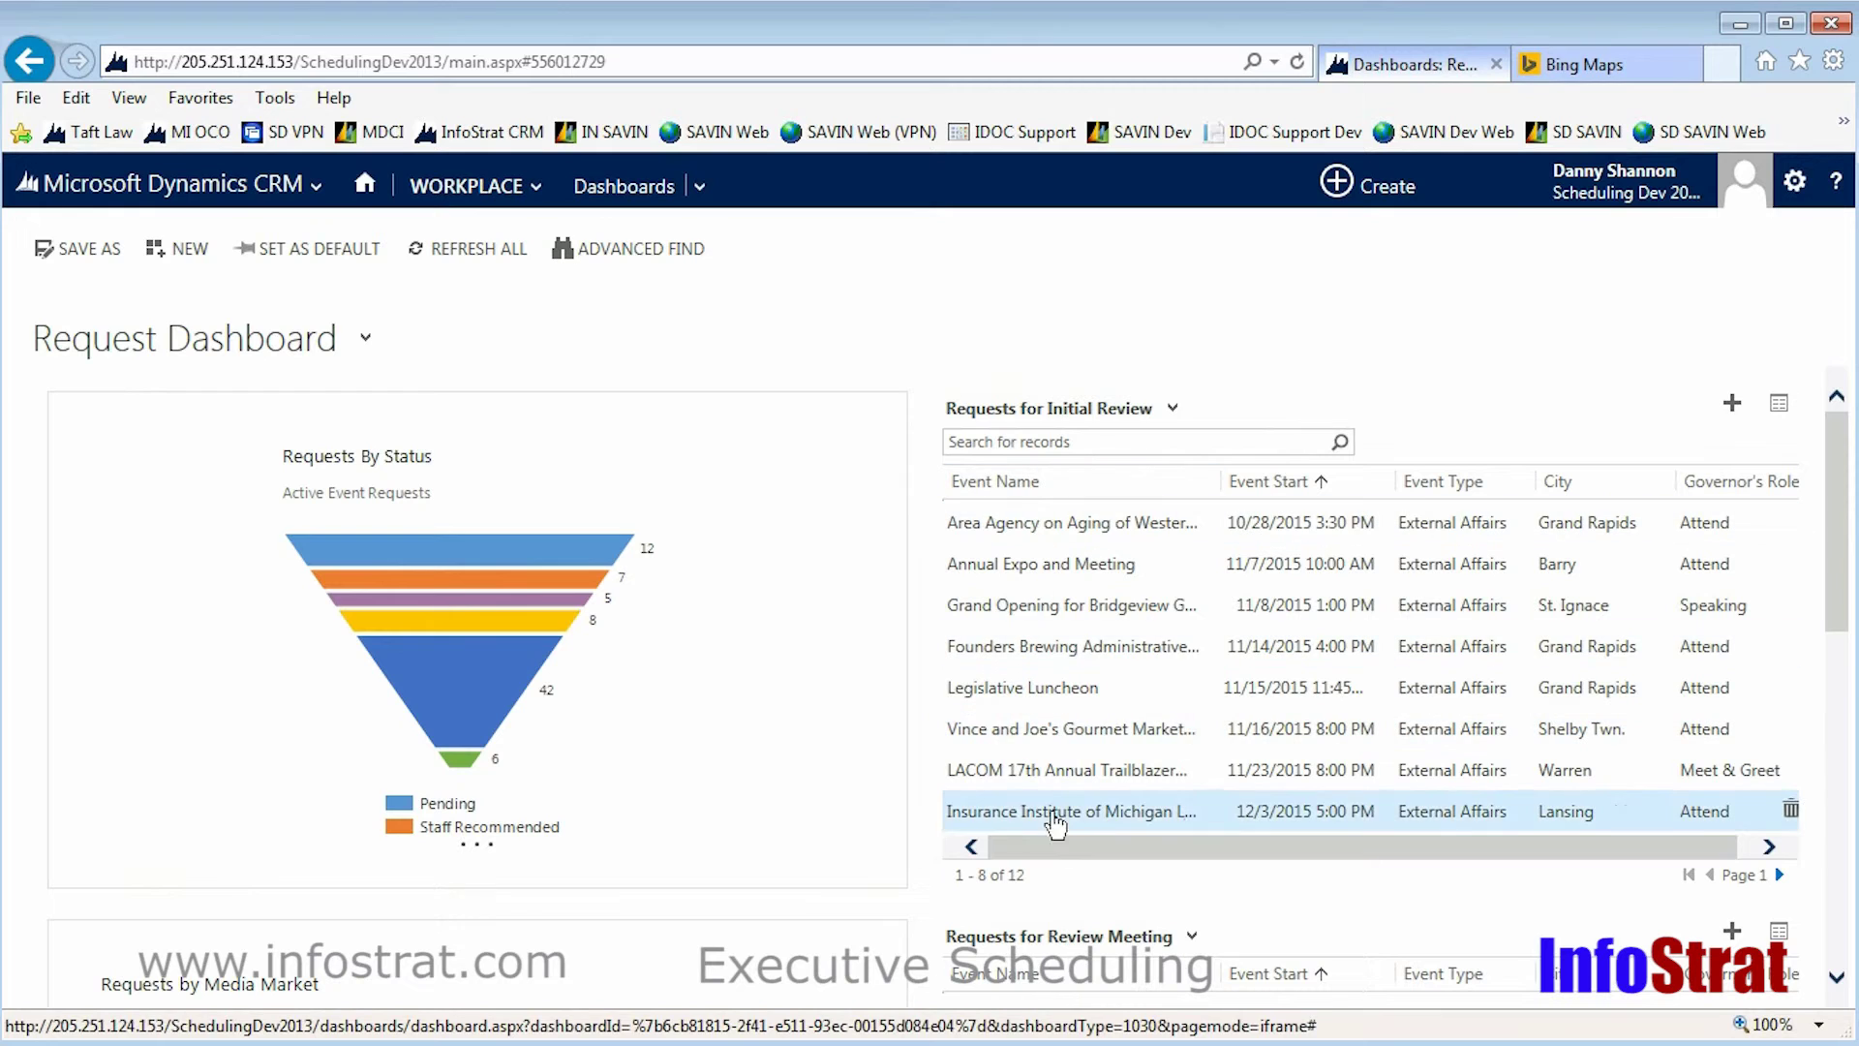
pyautogui.scroll(-5, 1062, 828)
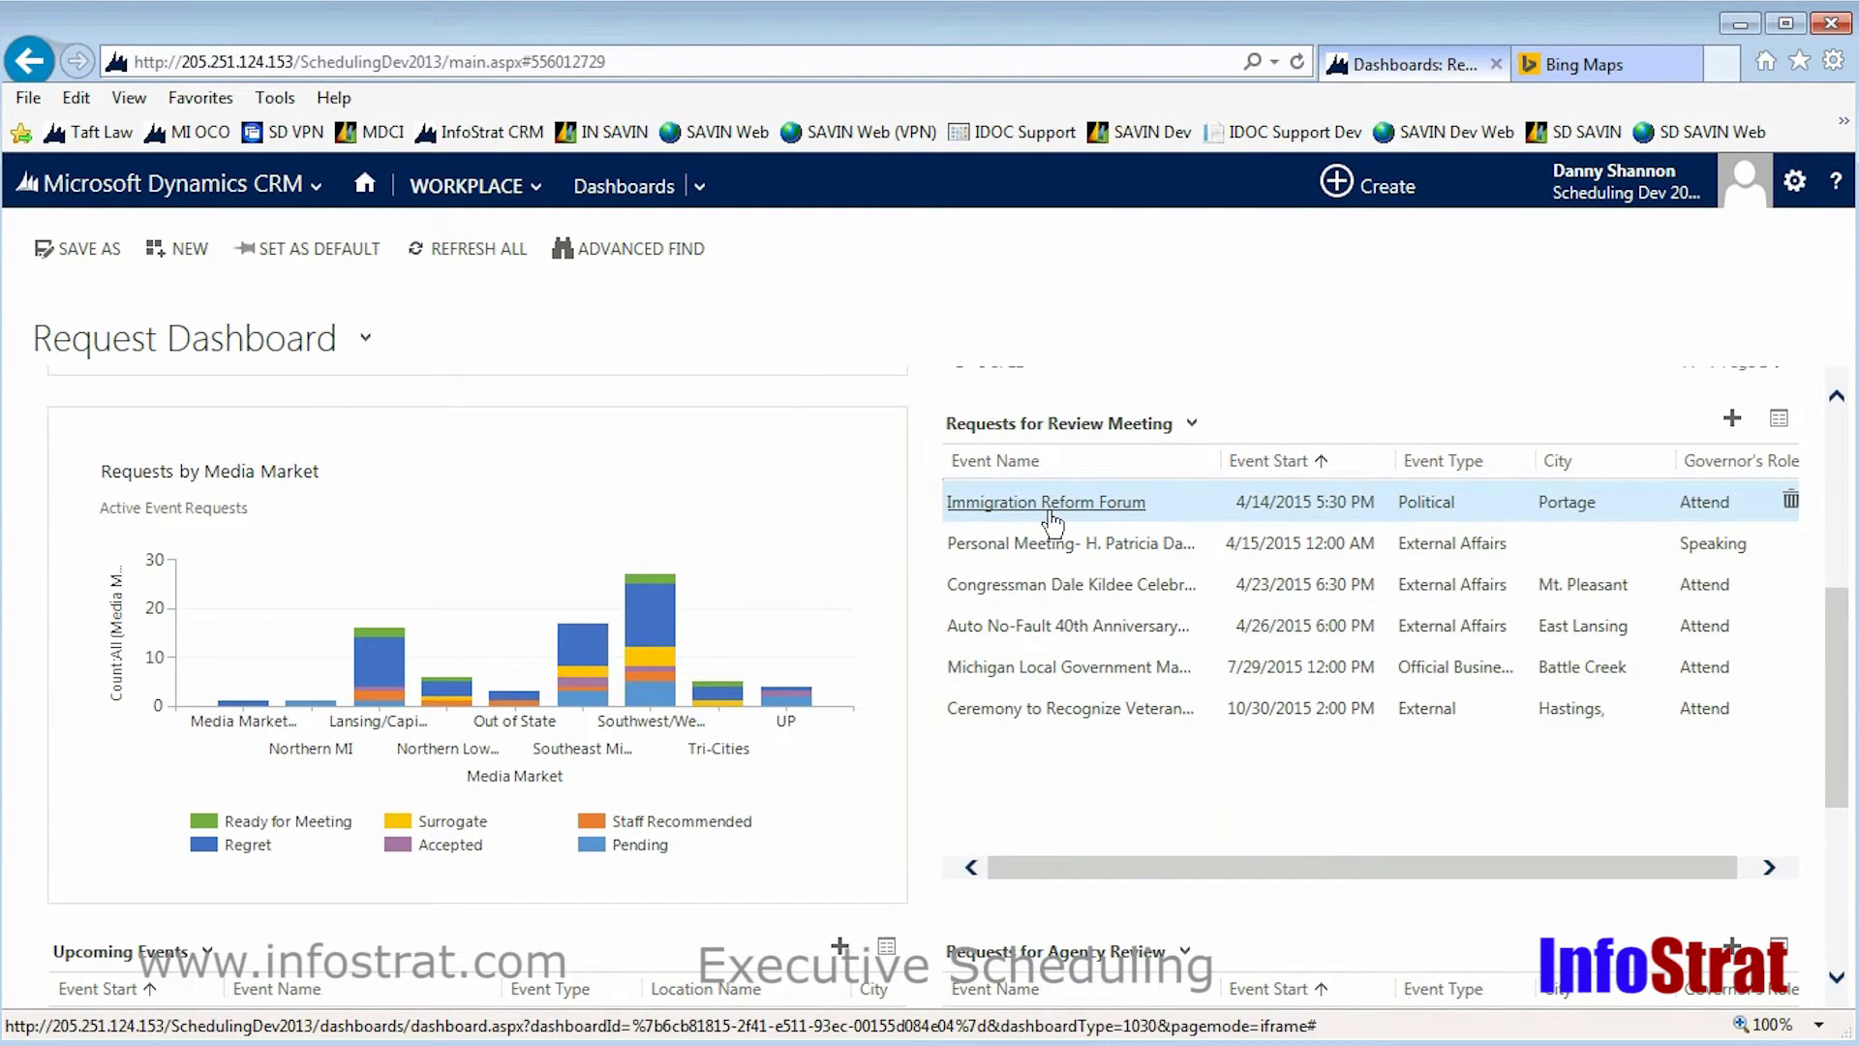
pyautogui.click(1057, 707)
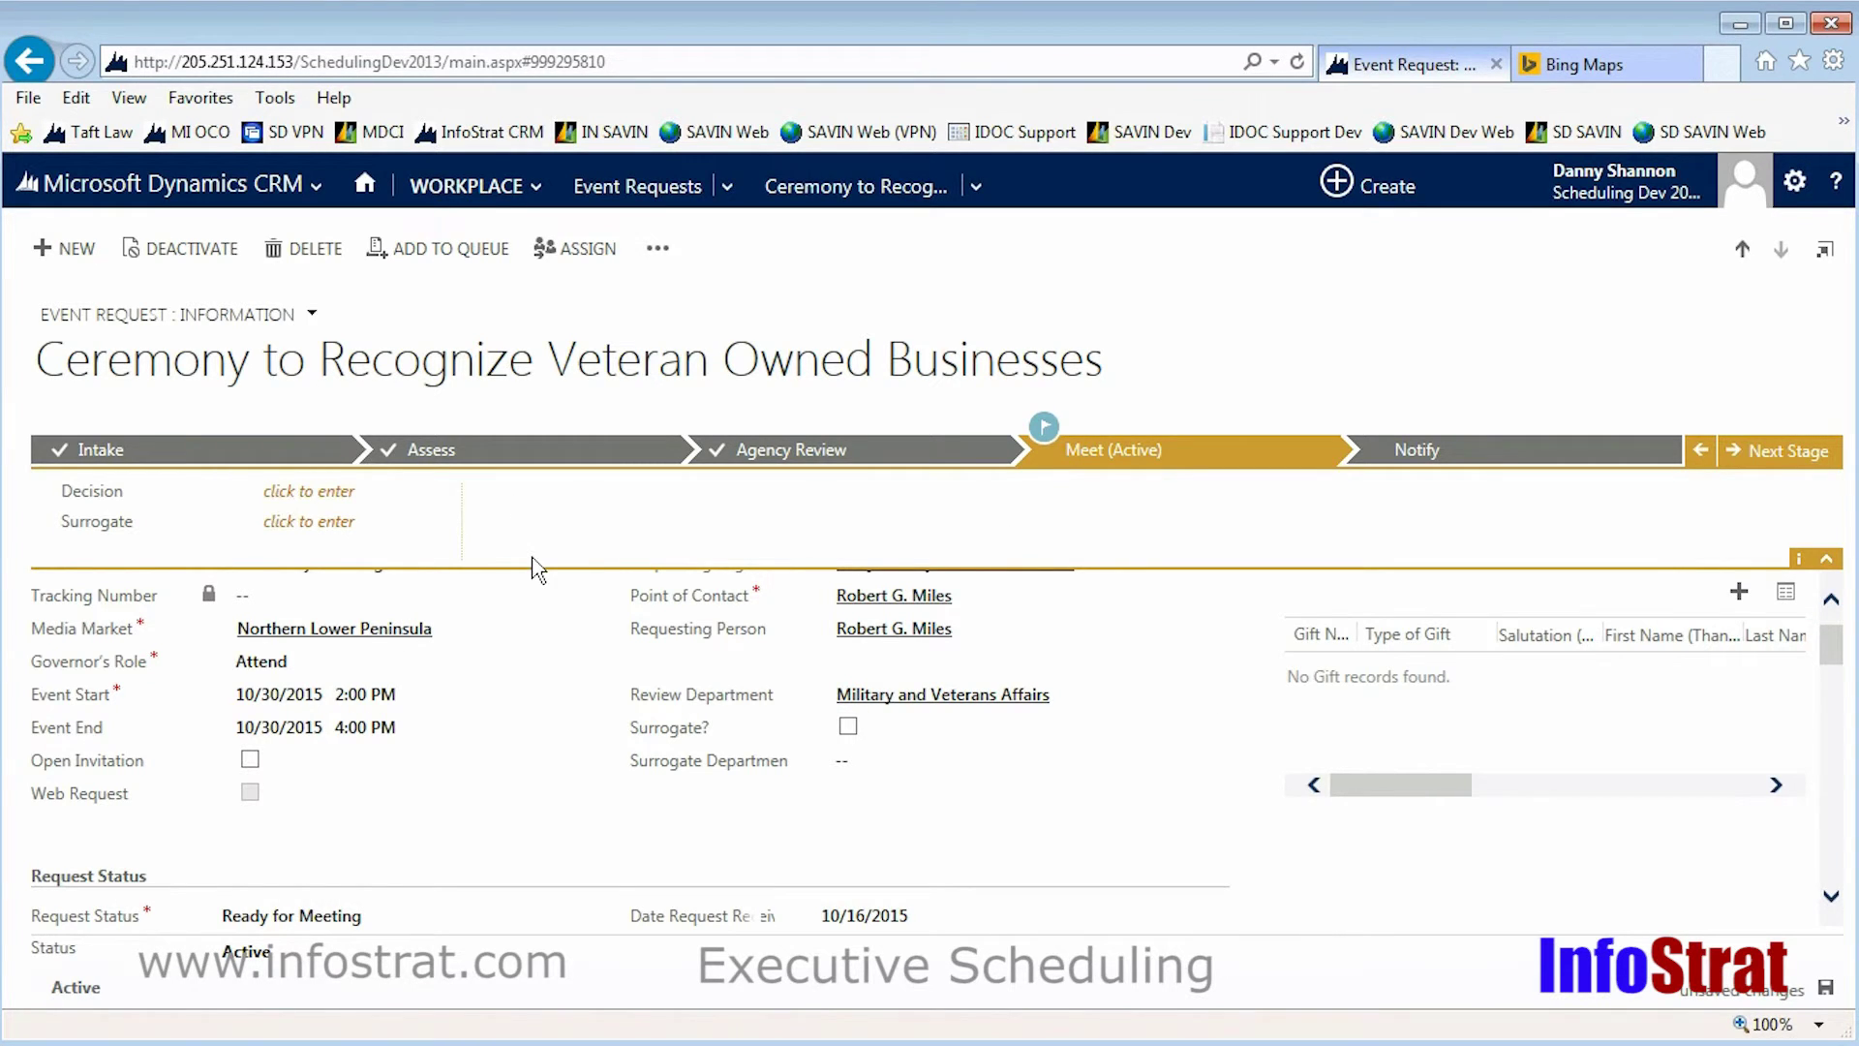
# Set the meeting decision to Accept, save the request and advance it to the Notify stage.
pyautogui.click(340, 496)
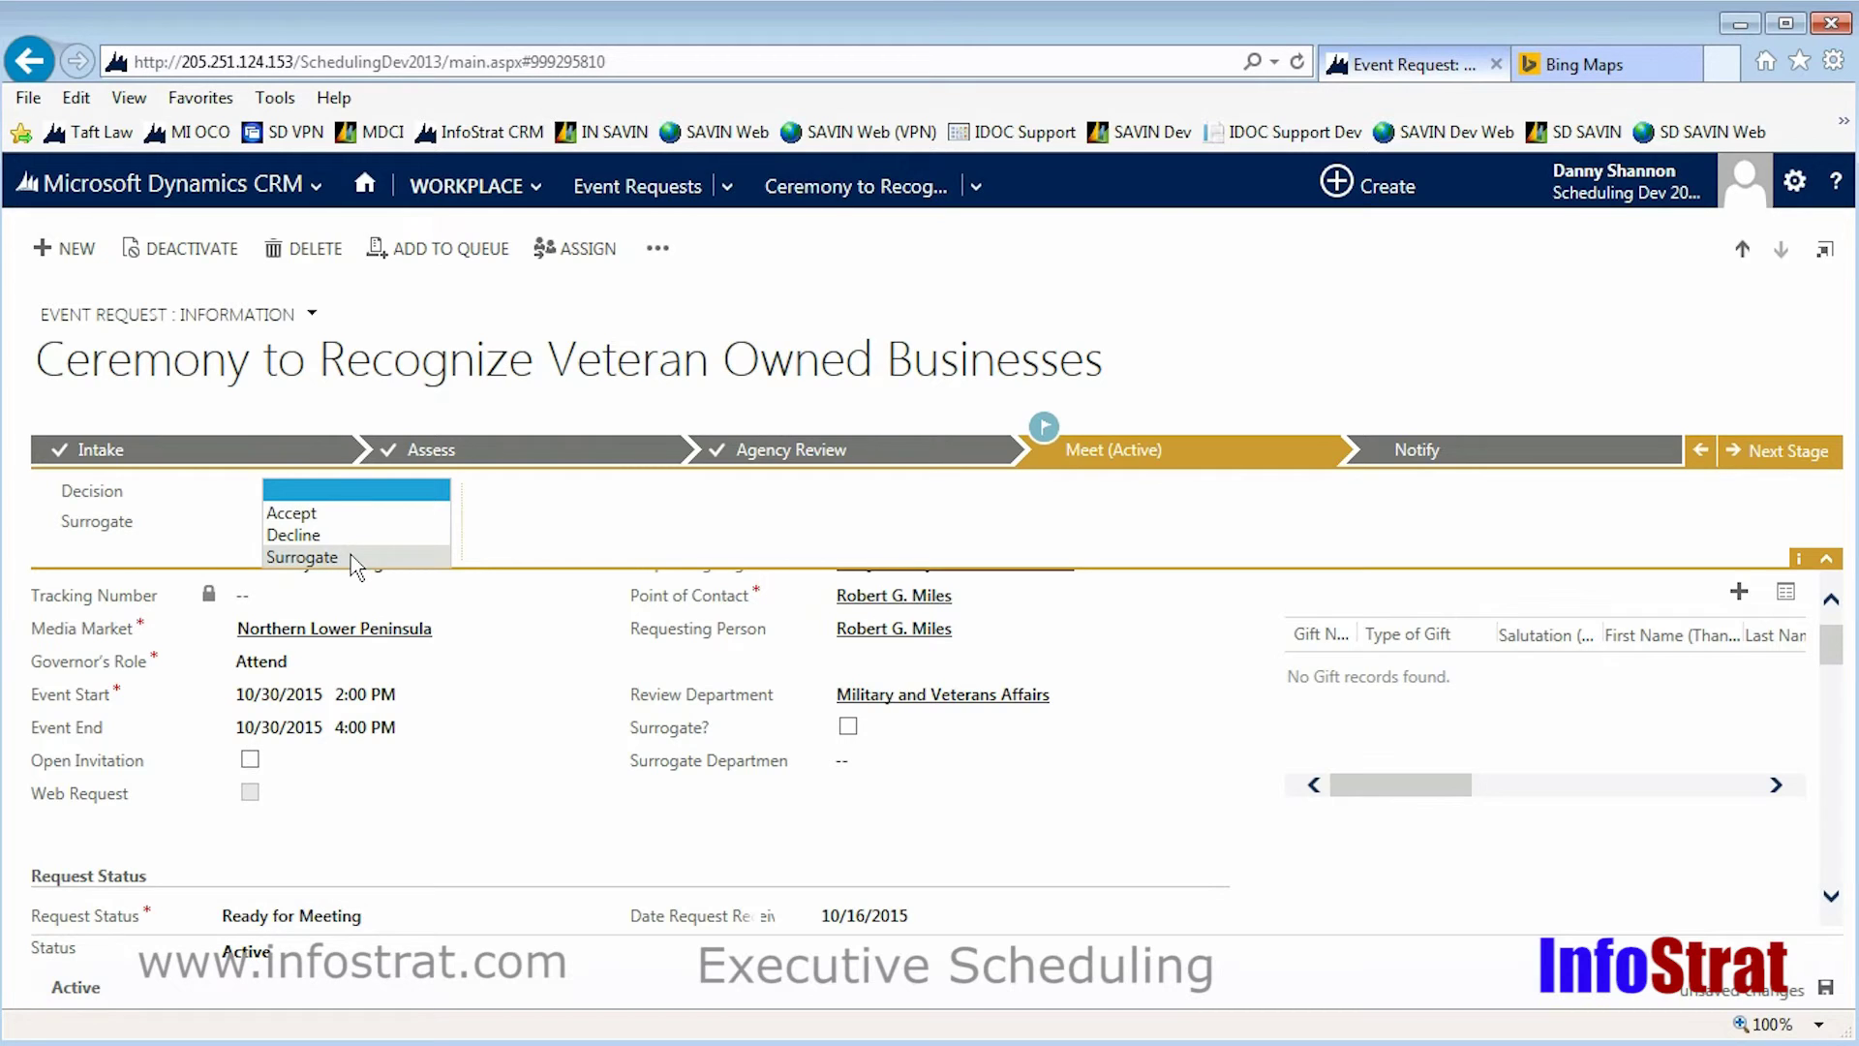
pyautogui.click(339, 515)
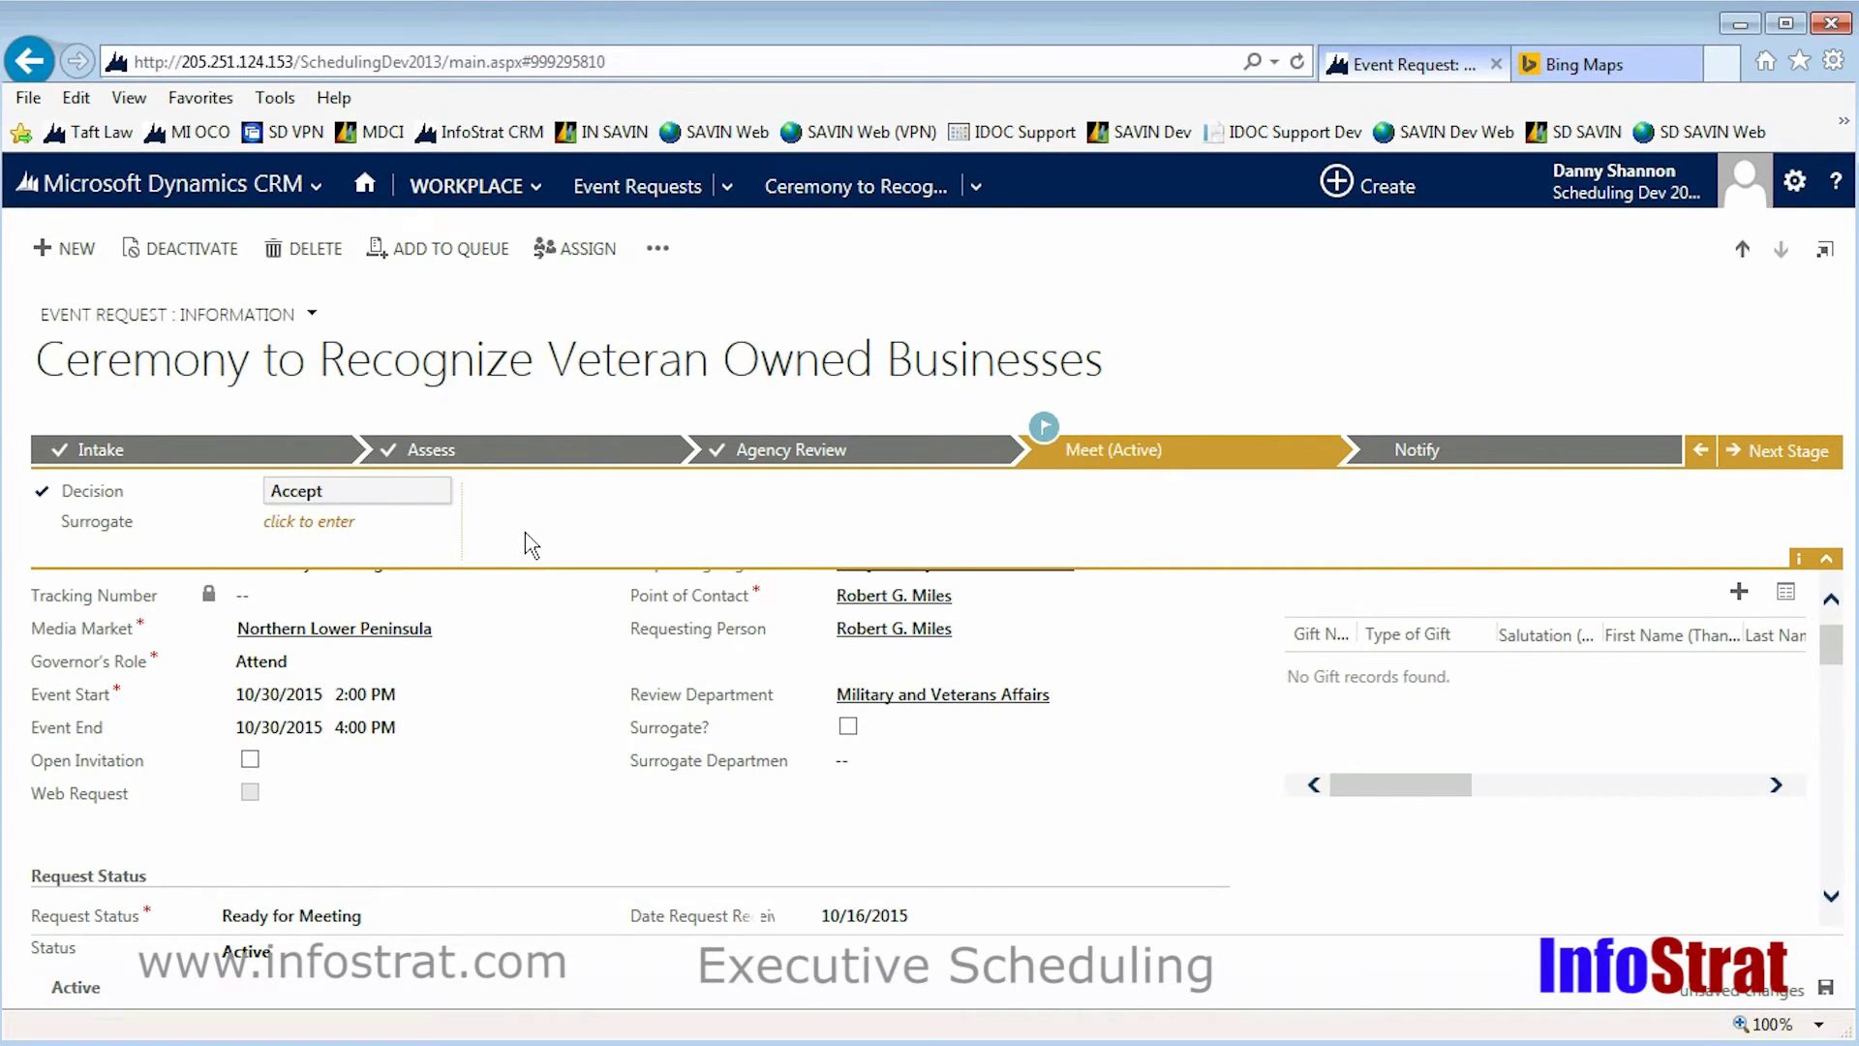
pyautogui.click(1825, 988)
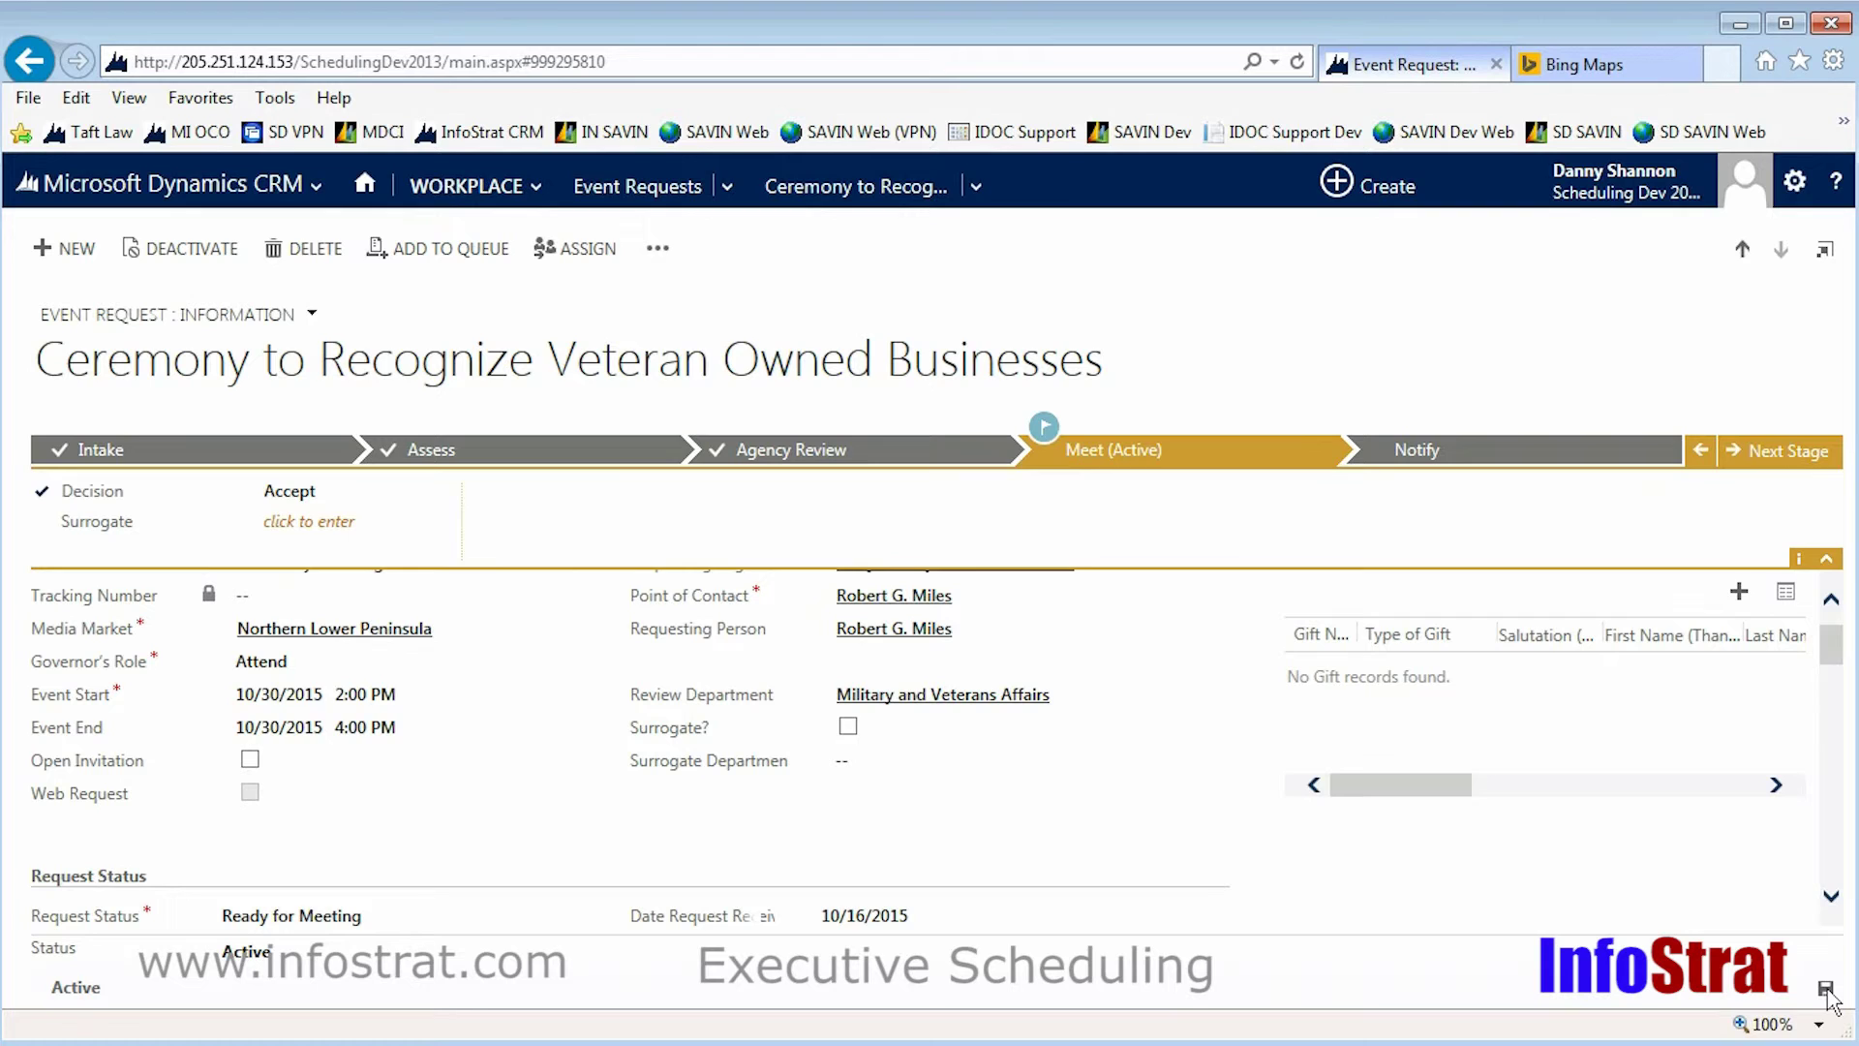
pyautogui.click(1764, 457)
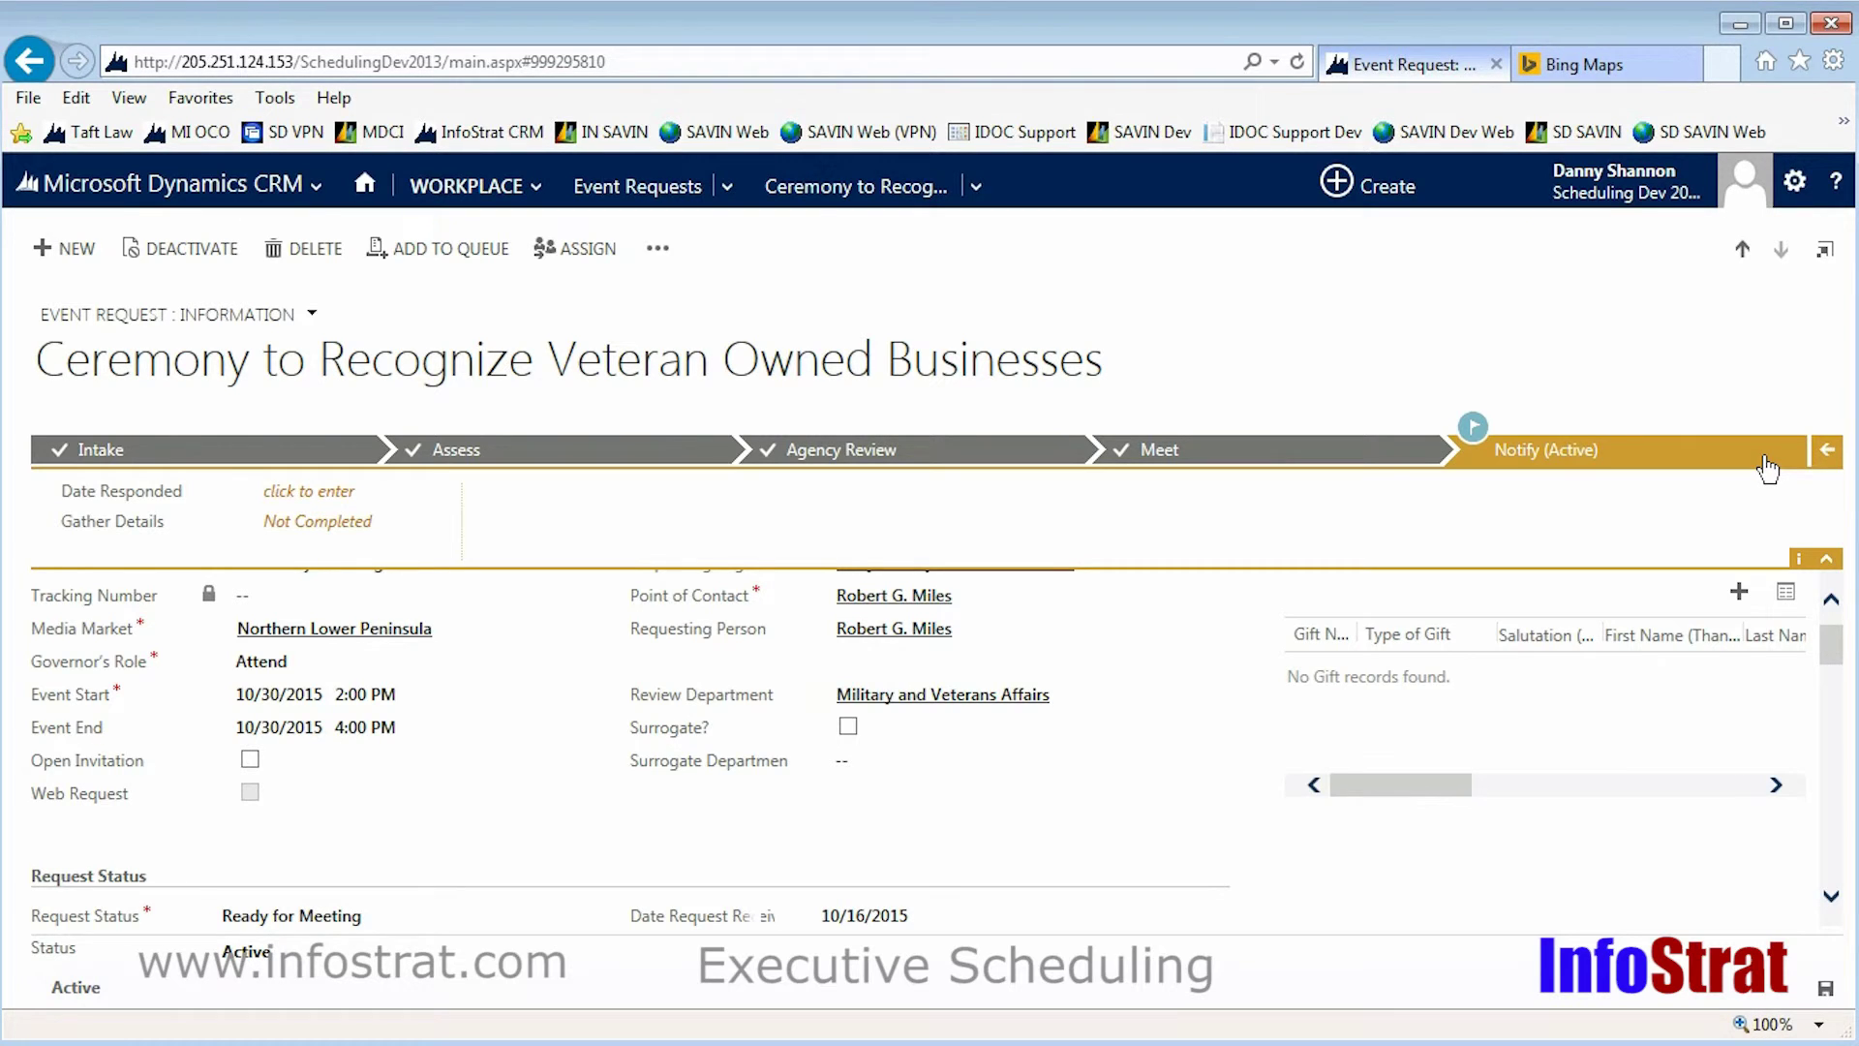
# Enter 10/16/2015 as Date Responded, mark Gather Details as Completed and save the request.
pyautogui.click(308, 491)
pyautogui.click(527, 528)
pyautogui.scroll(-10, 722, 685)
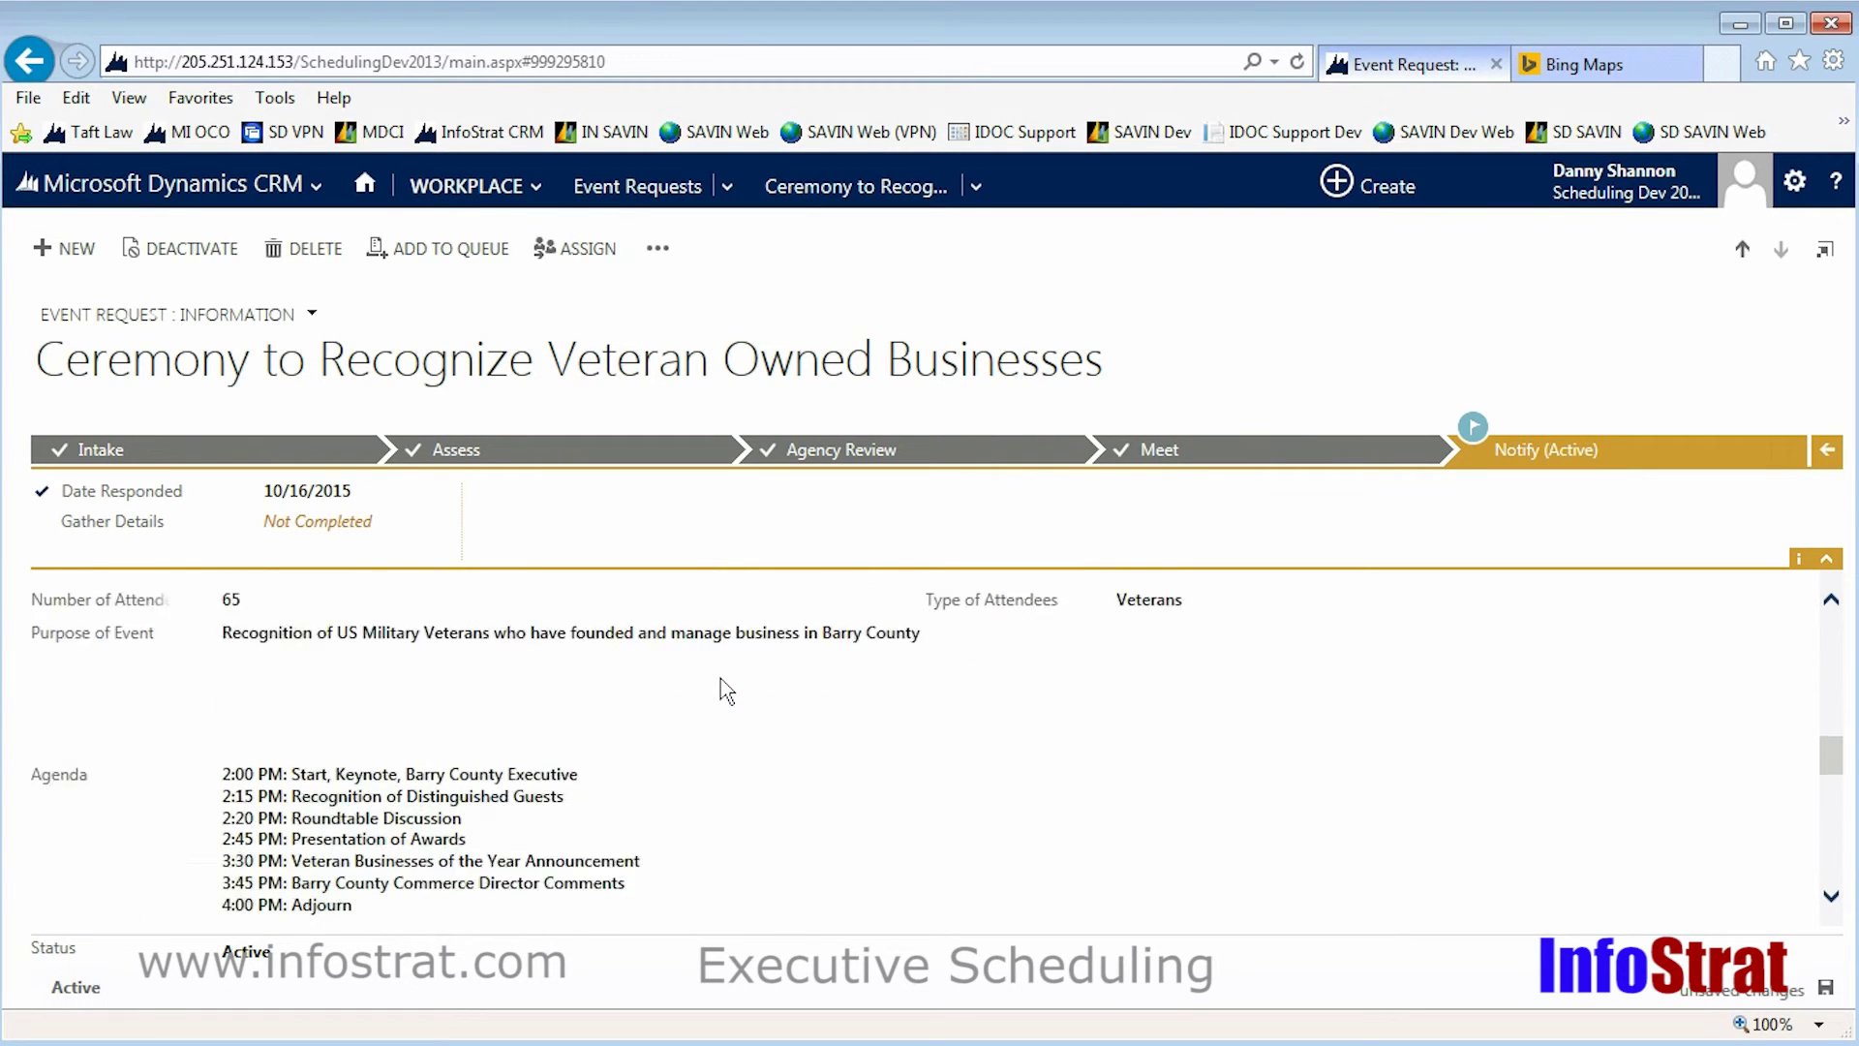
pyautogui.scroll(-2, 722, 689)
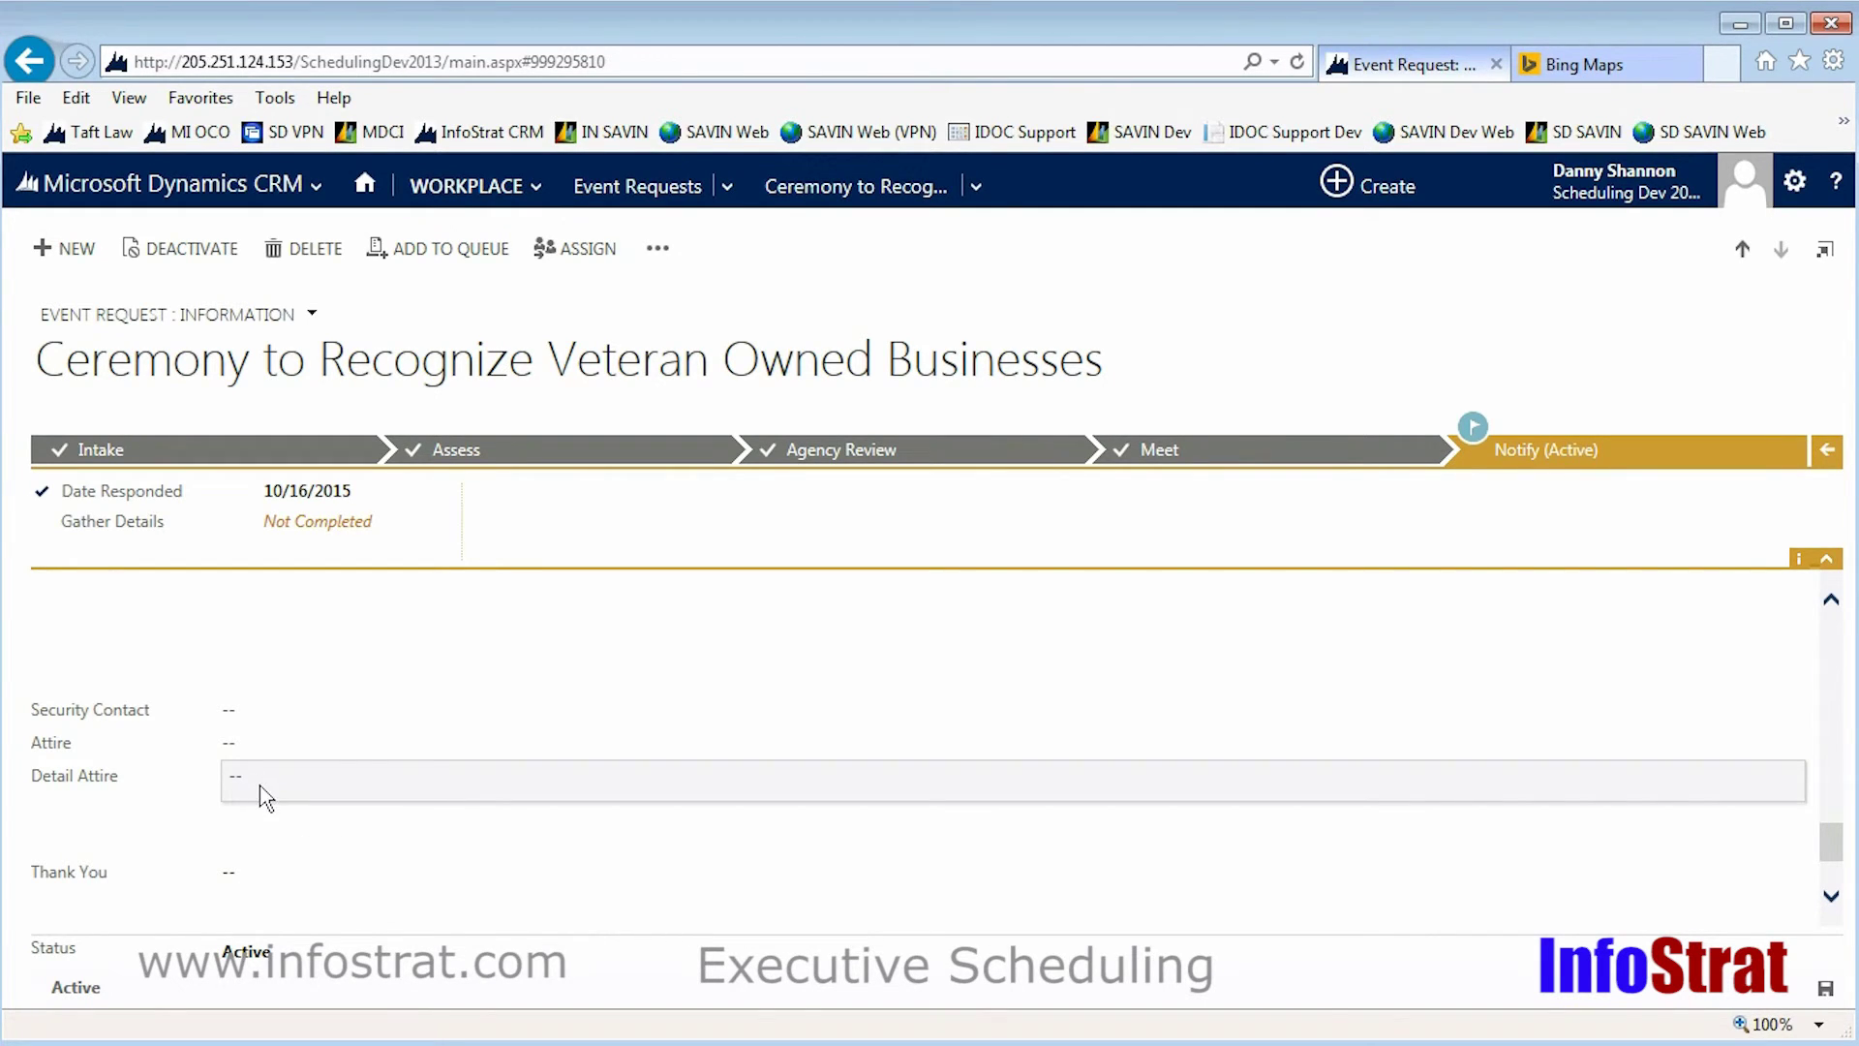
pyautogui.scroll(-1, 272, 825)
pyautogui.click(255, 824)
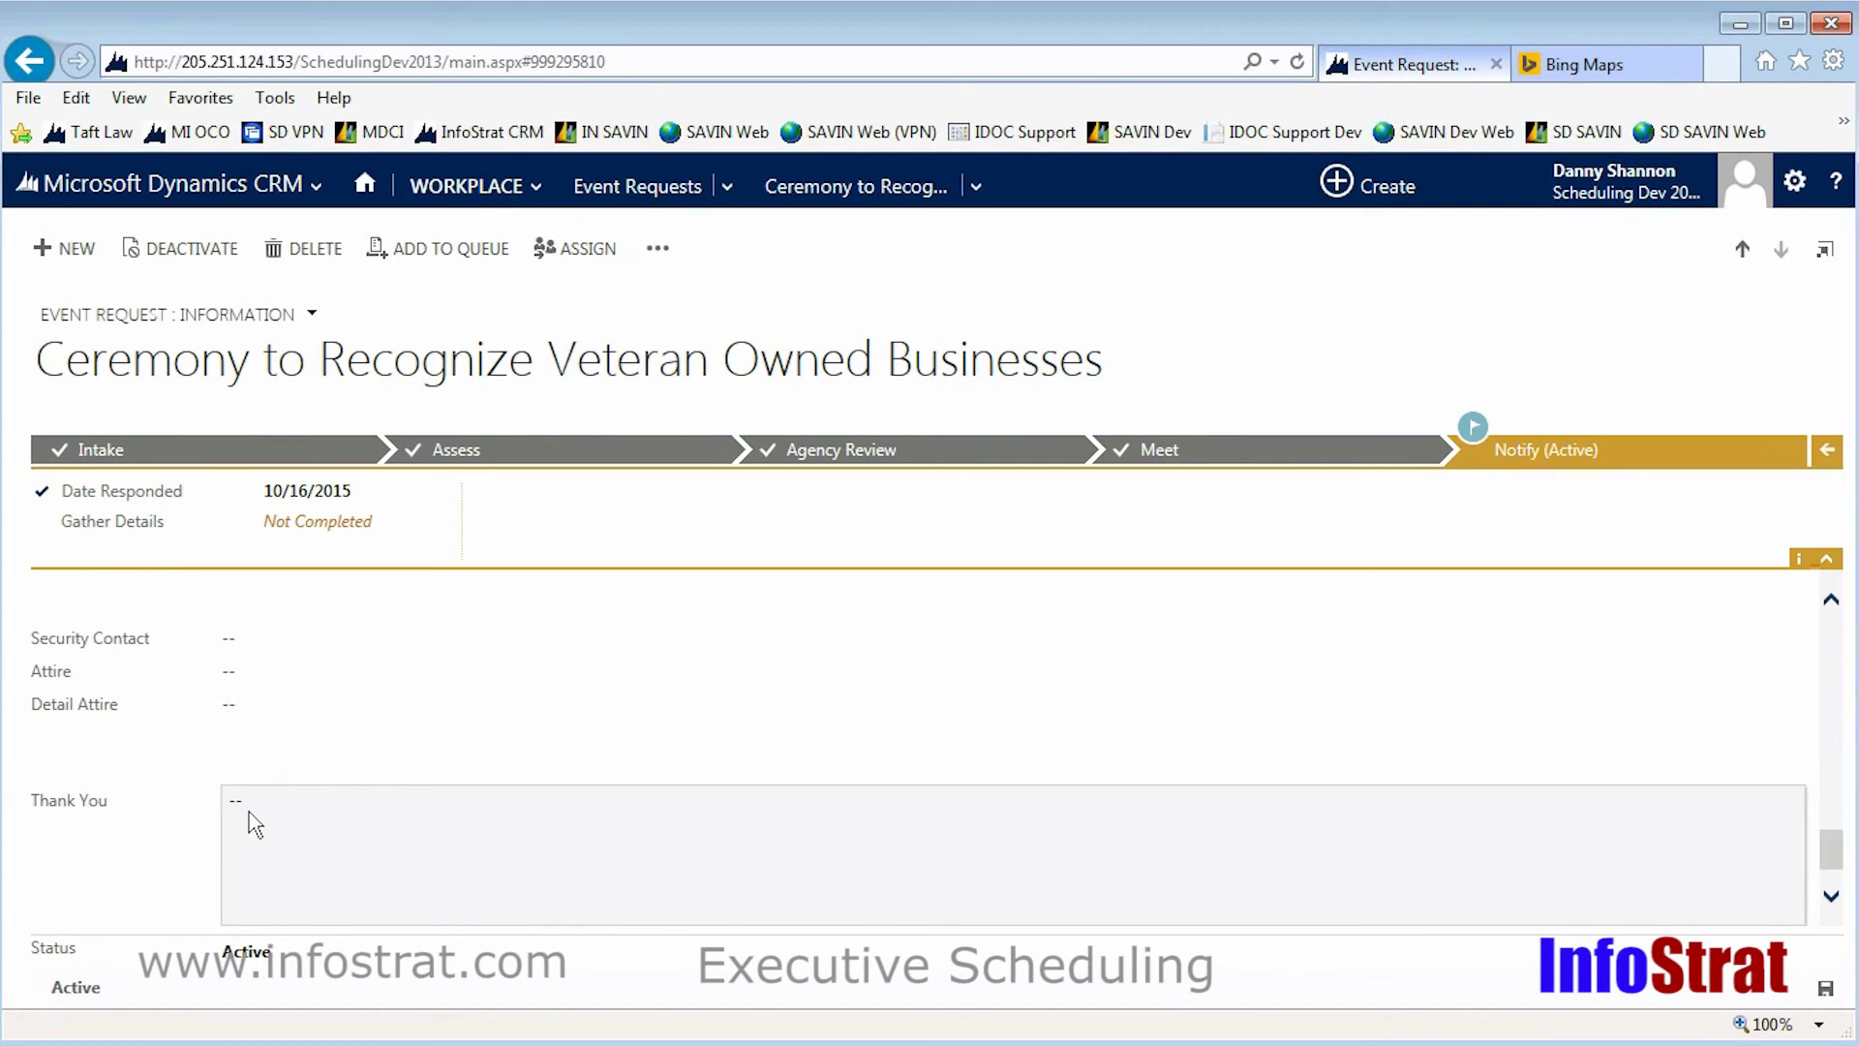
pyautogui.scroll(10, 254, 824)
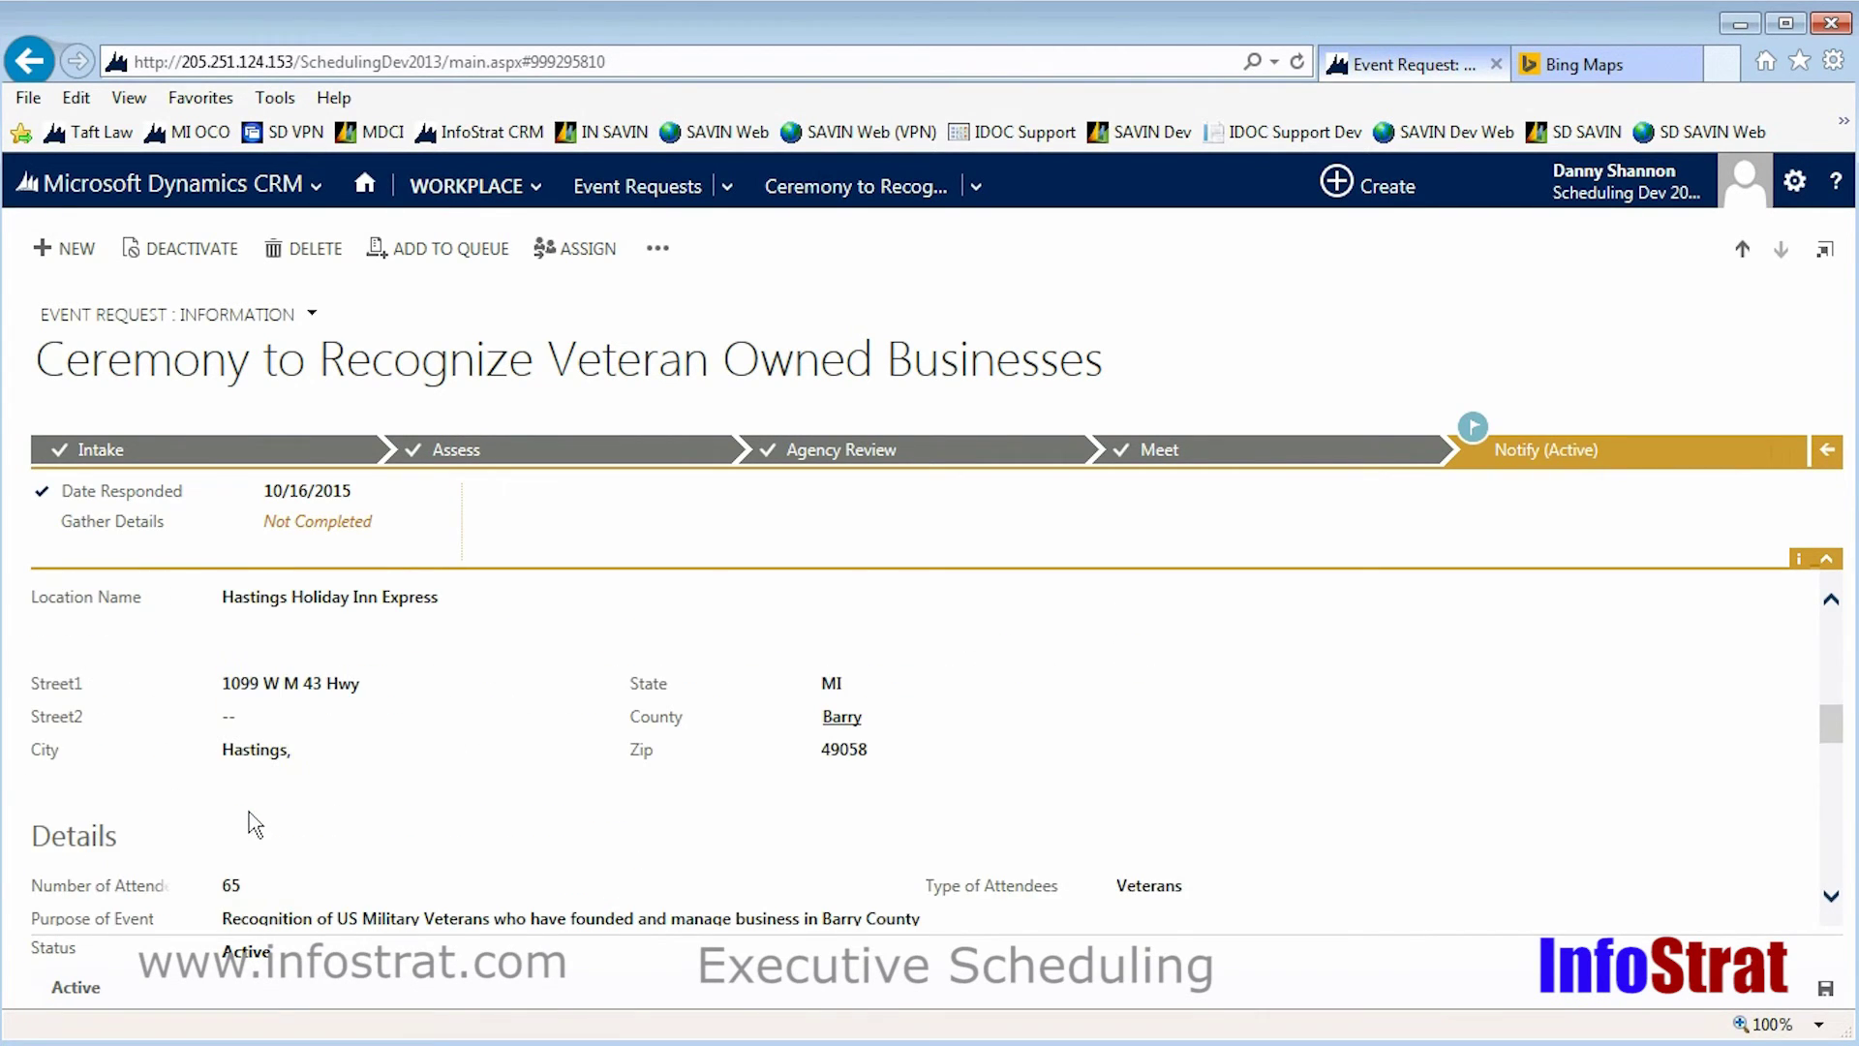
pyautogui.click(291, 523)
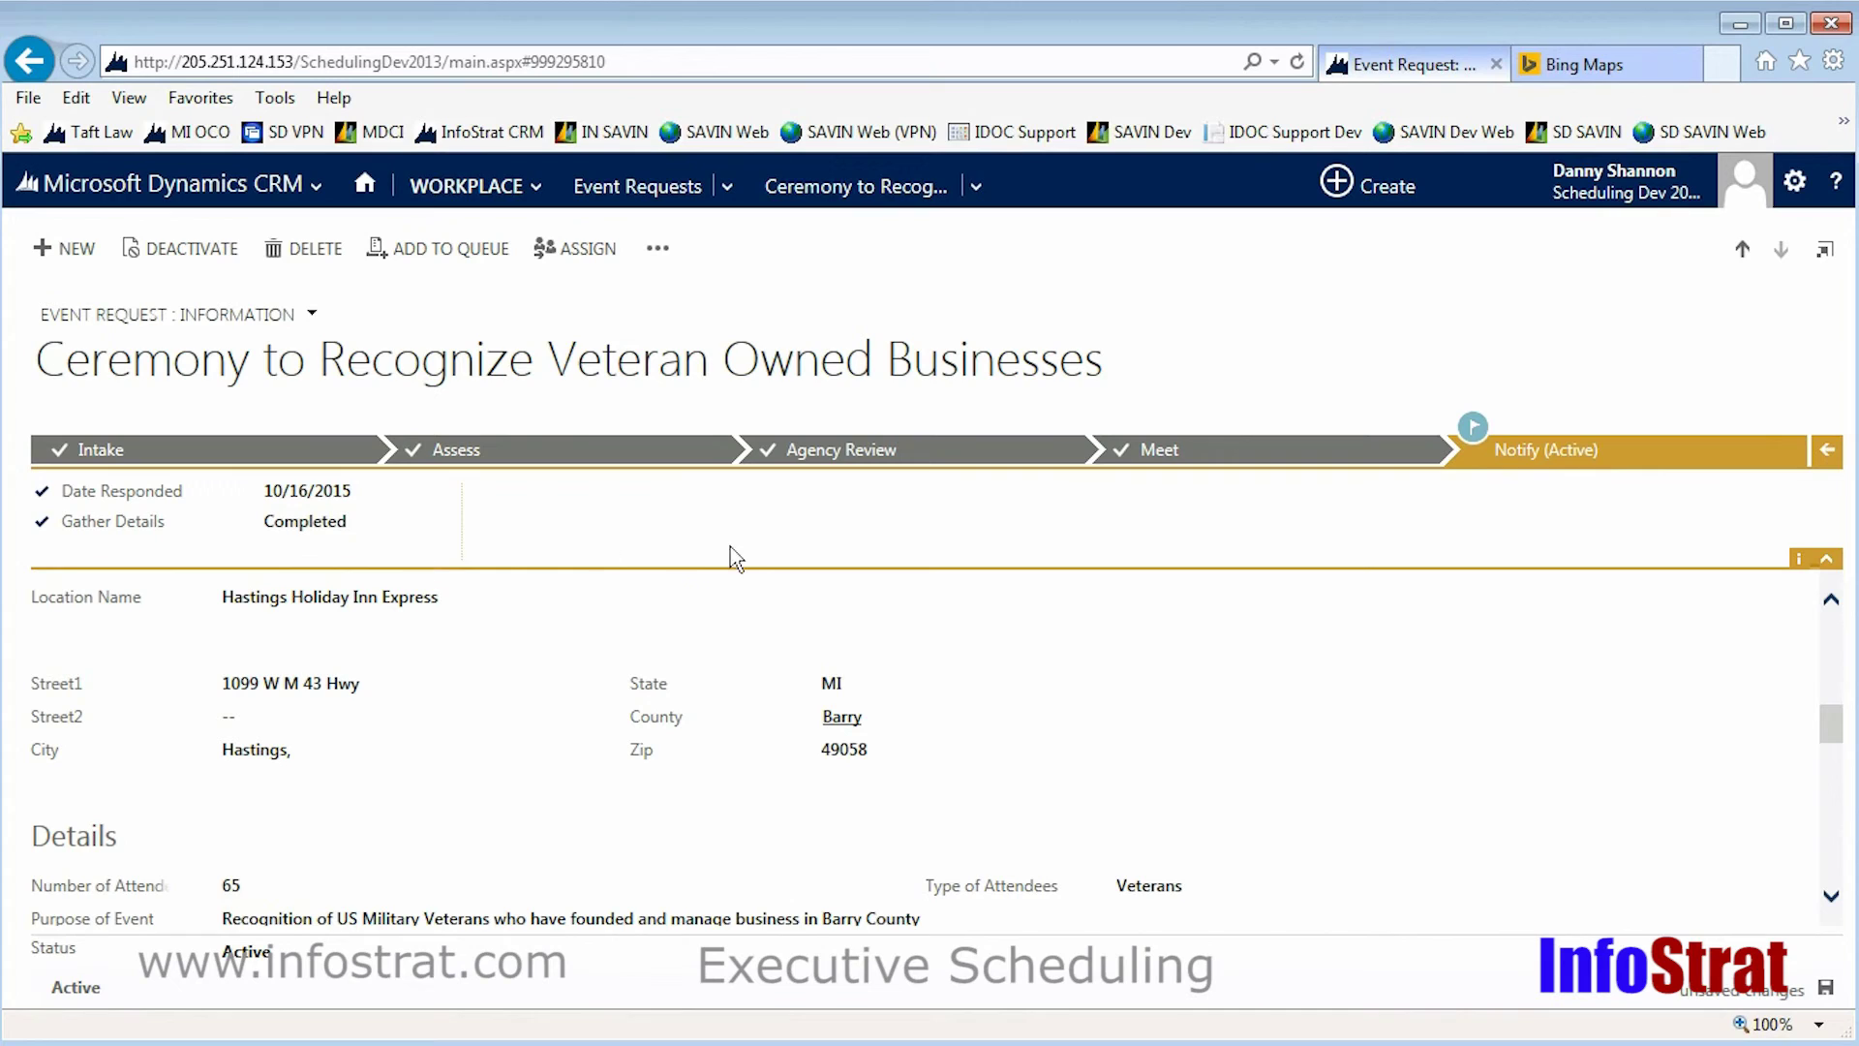
pyautogui.click(1824, 988)
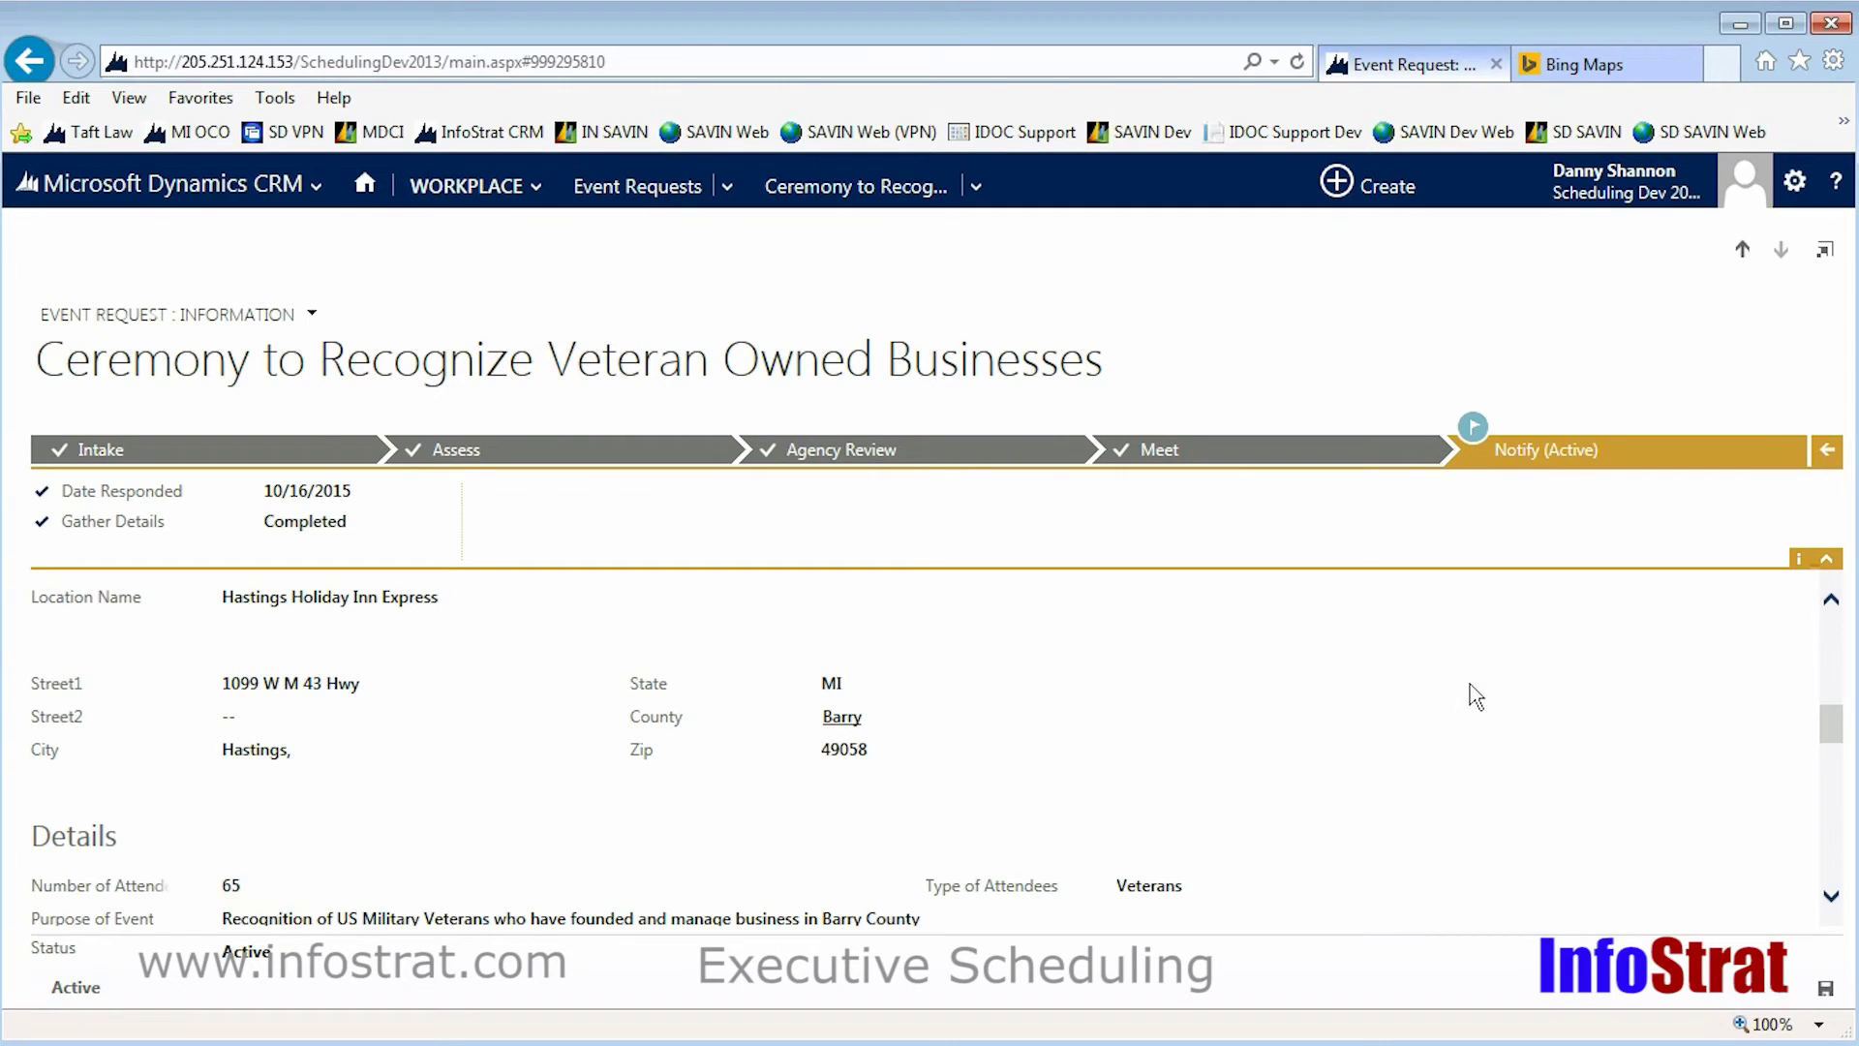
# View the calendar for the week of 10/25/2015 to 11/1/2015 and return to the Request Dashboard.
pyautogui.click(538, 184)
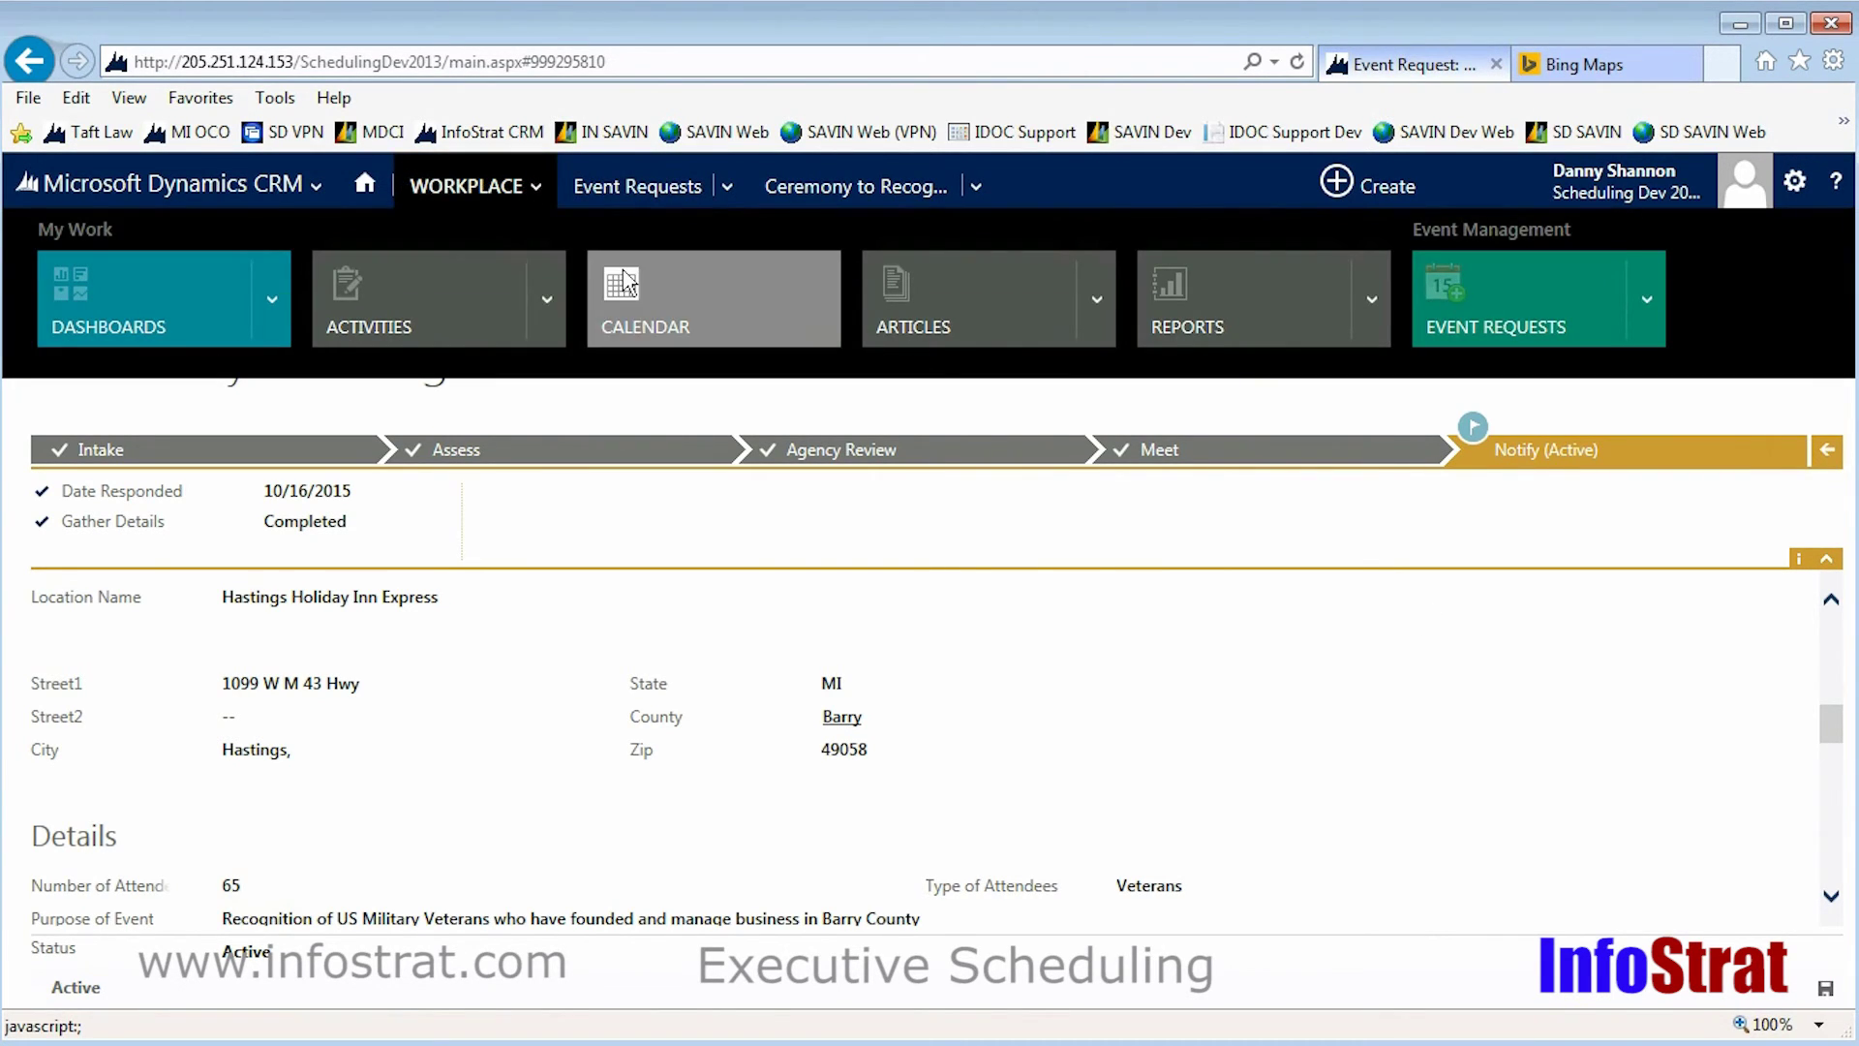
pyautogui.click(714, 298)
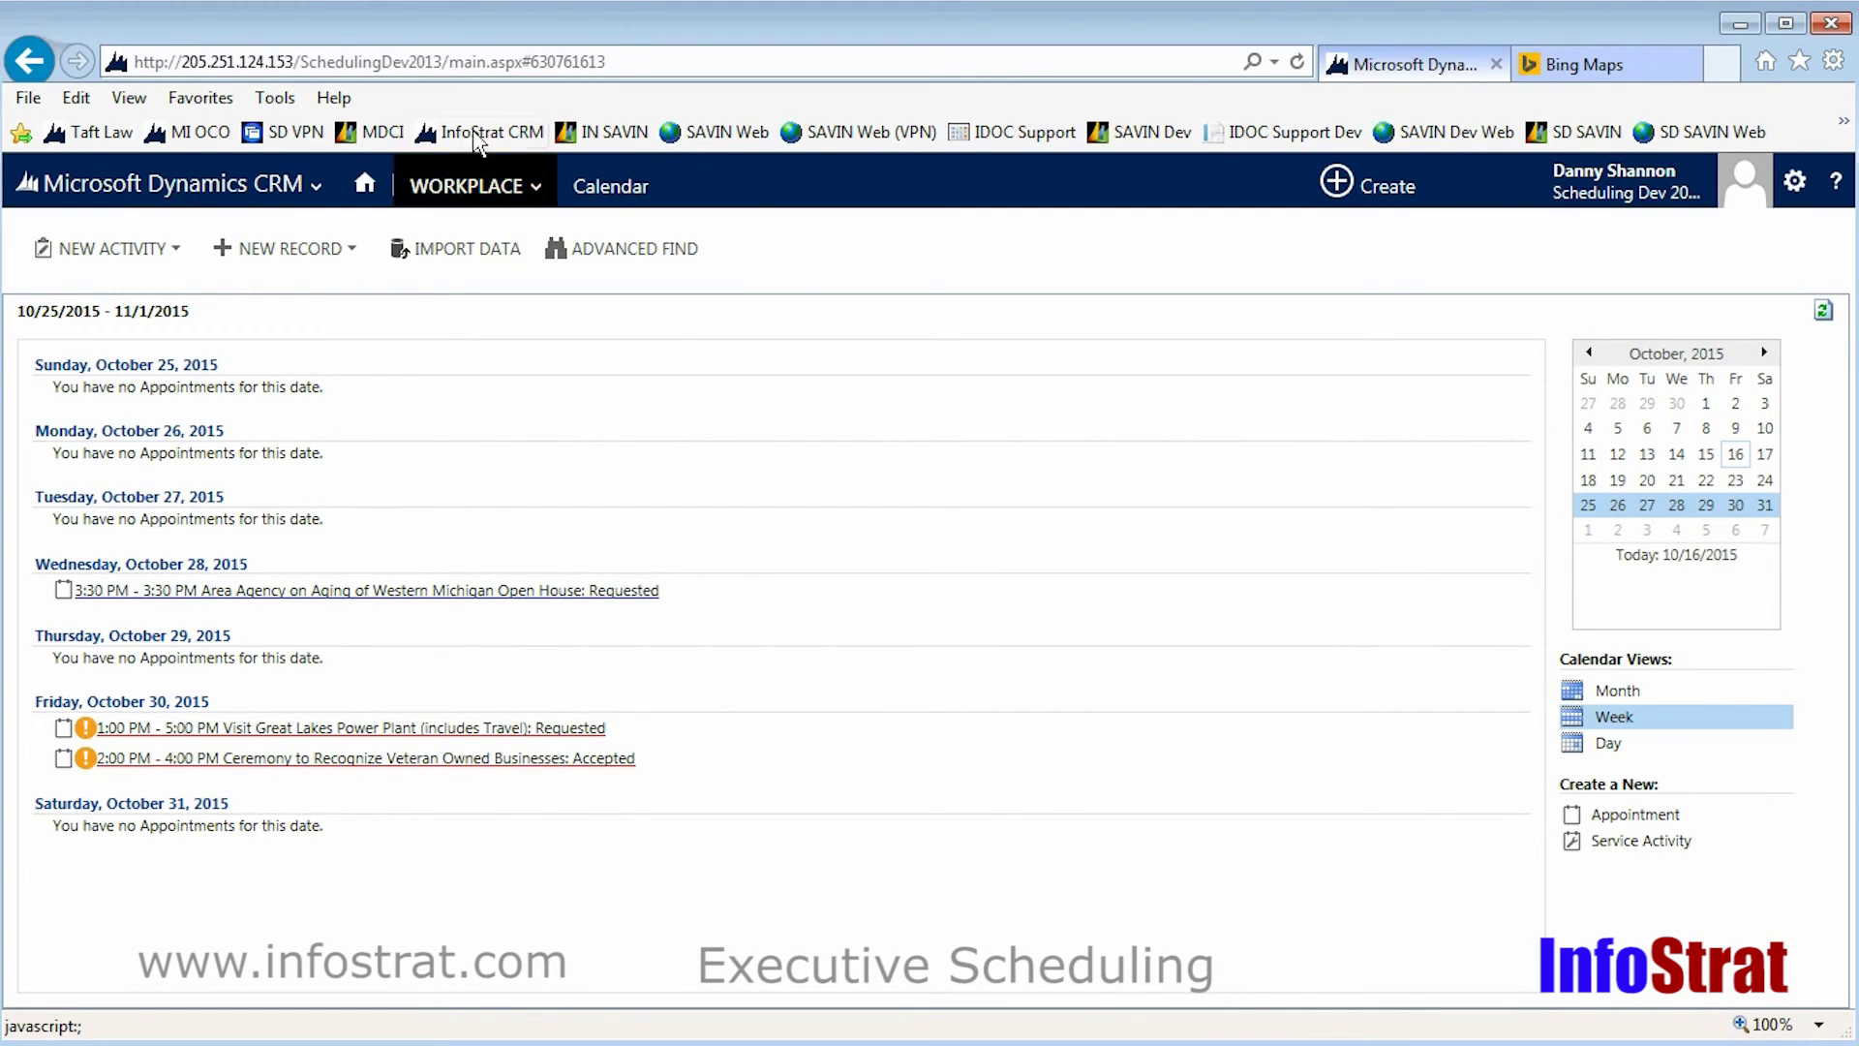
pyautogui.click(475, 186)
pyautogui.click(281, 193)
pyautogui.click(360, 190)
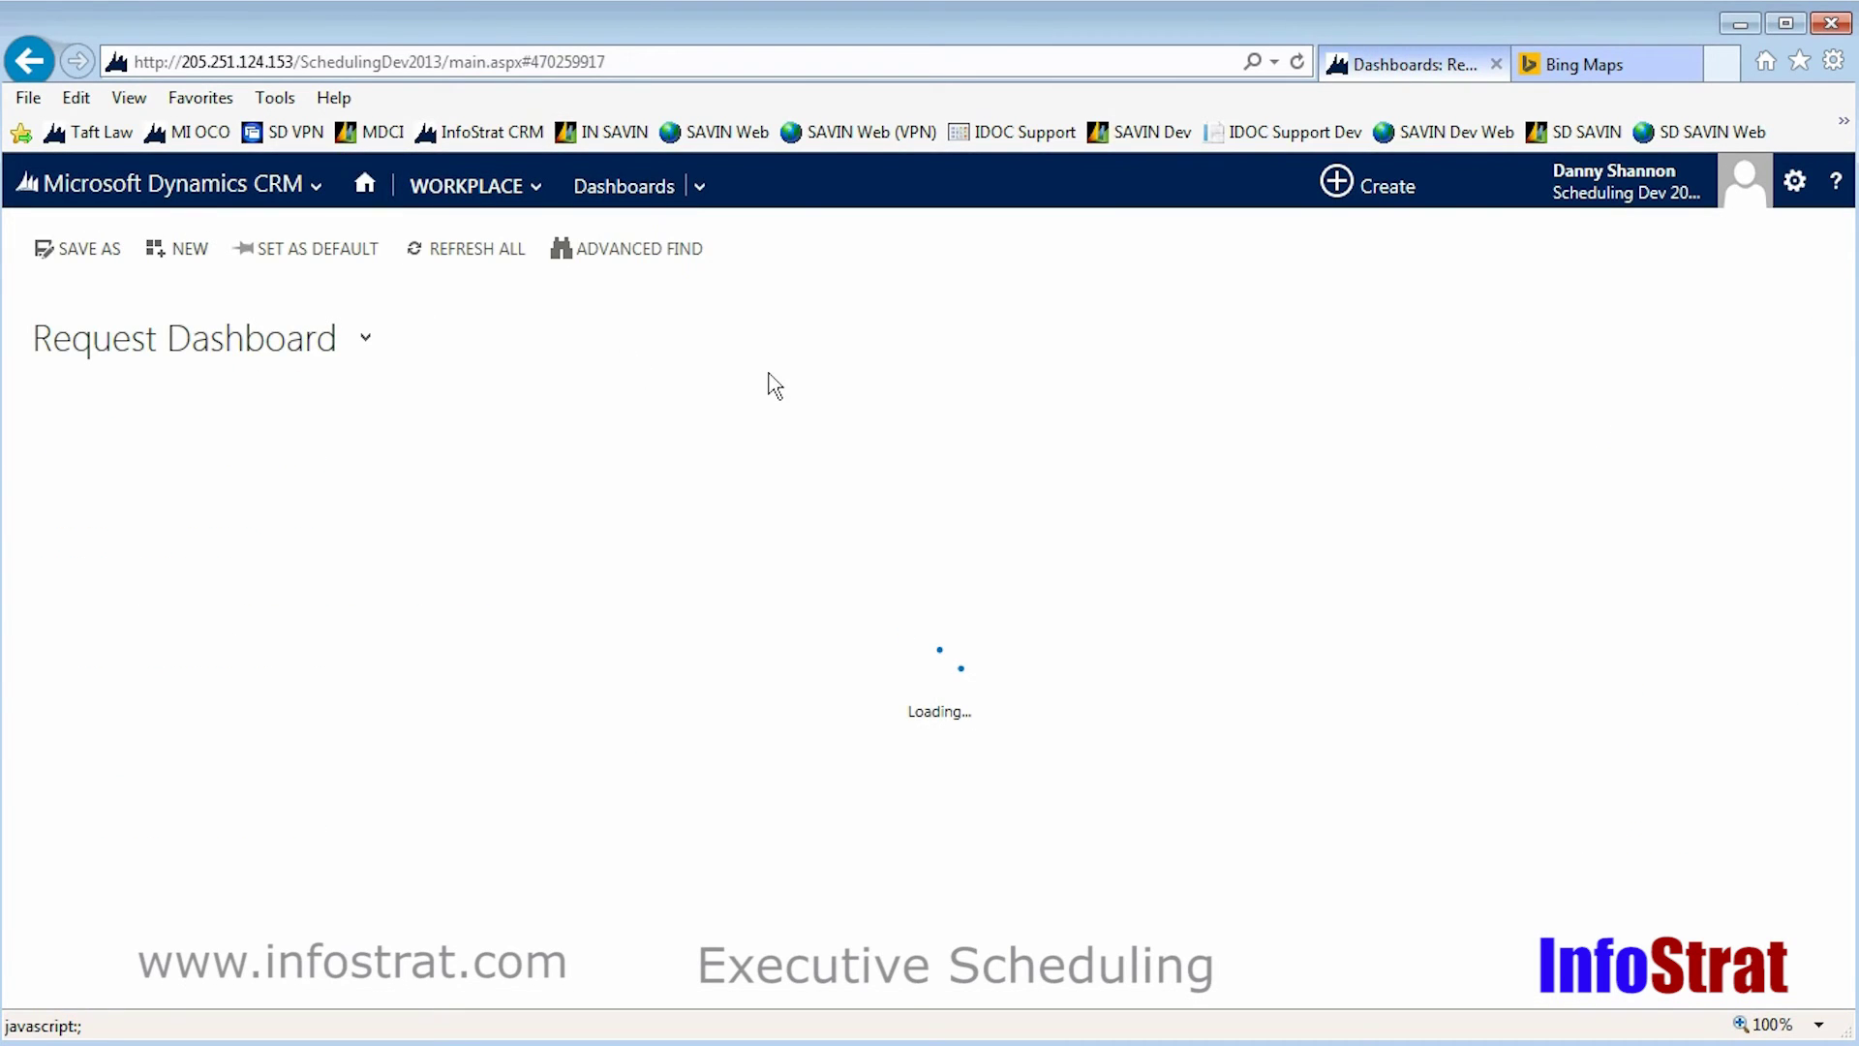
# Open the Lunch with the Governor event request from the Upcoming Events list.
pyautogui.scroll(-10, 1174, 784)
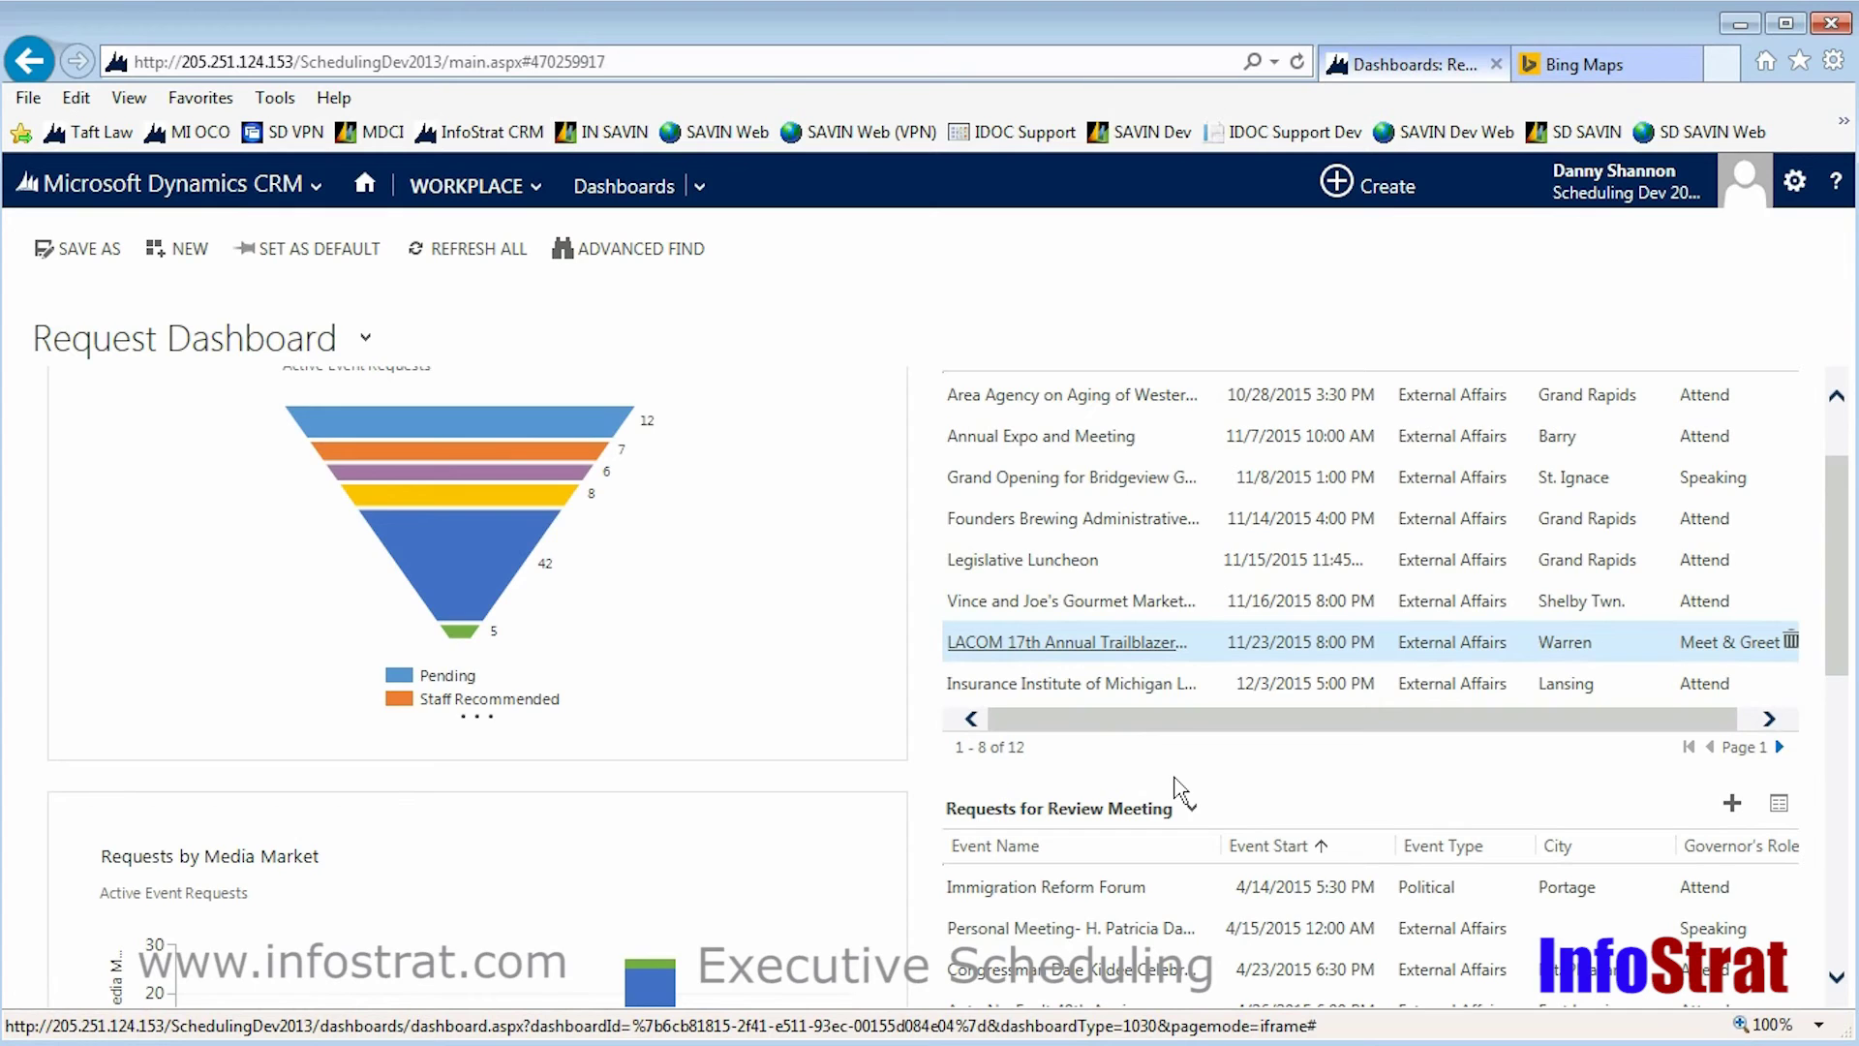
pyautogui.scroll(-2, 1179, 789)
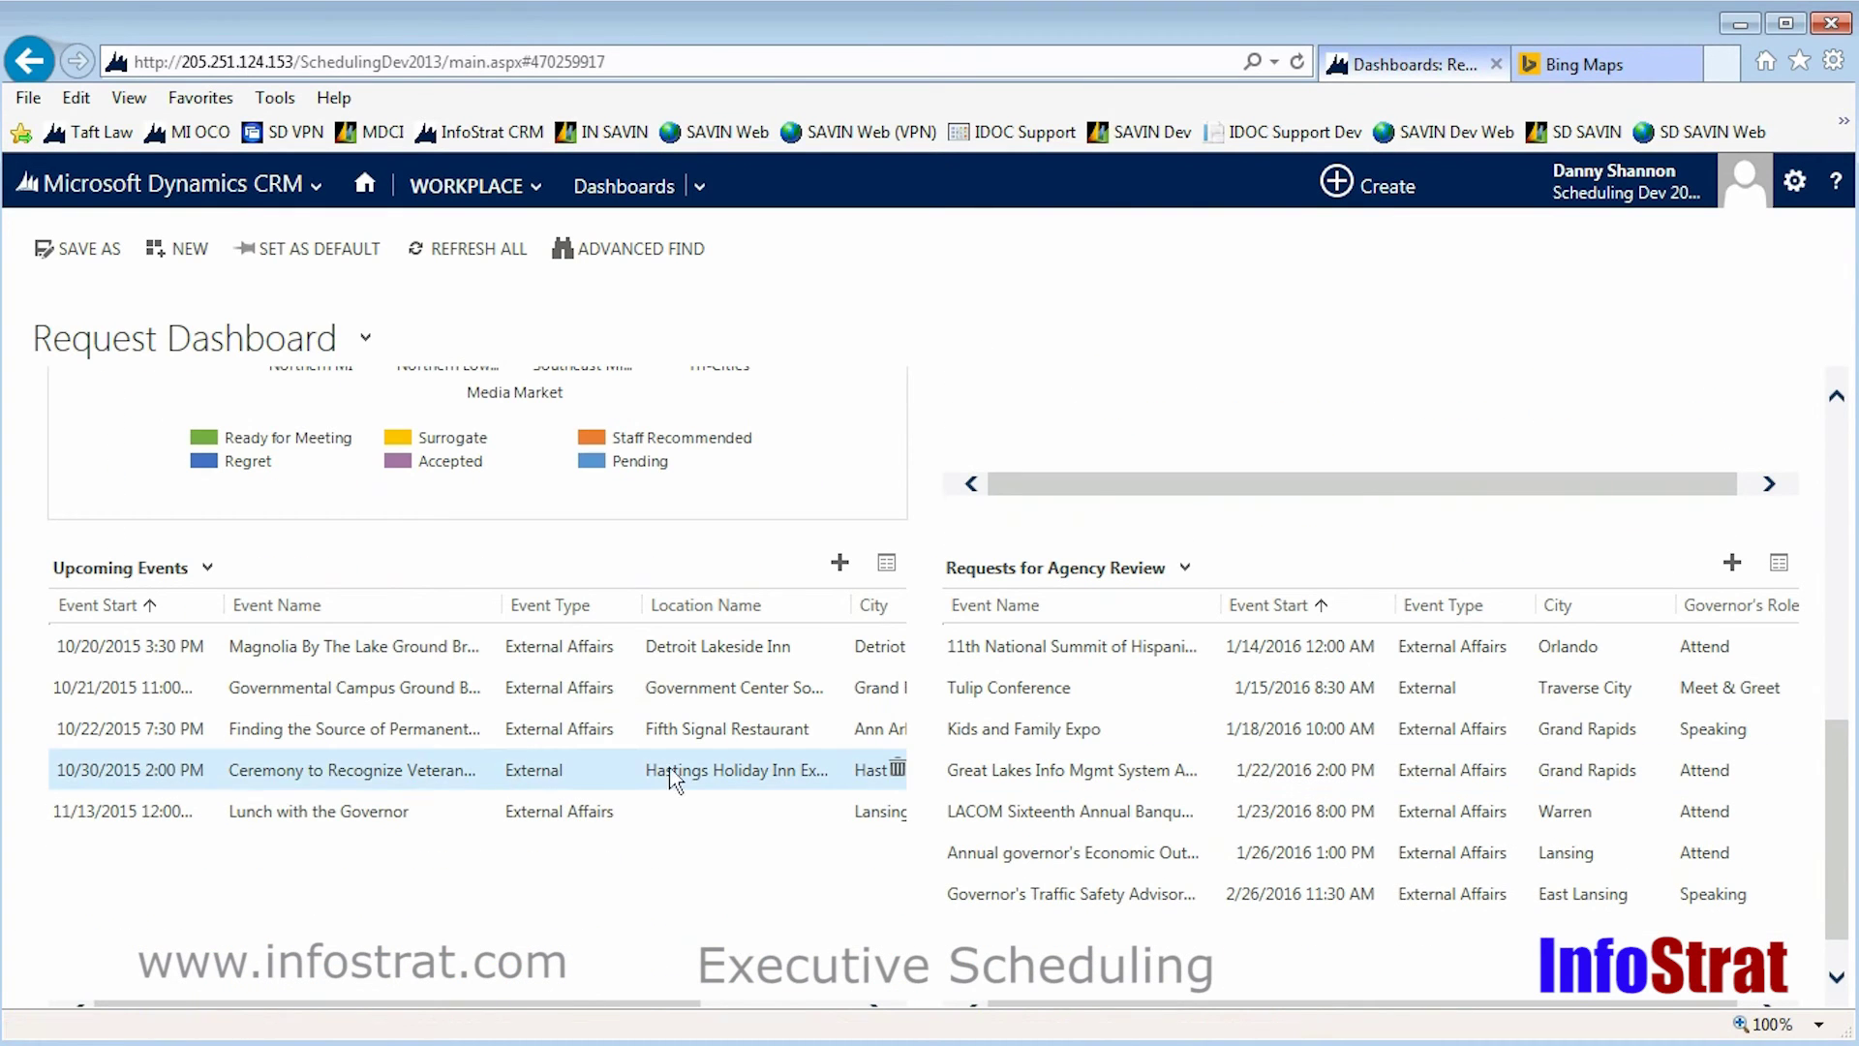
pyautogui.click(257, 827)
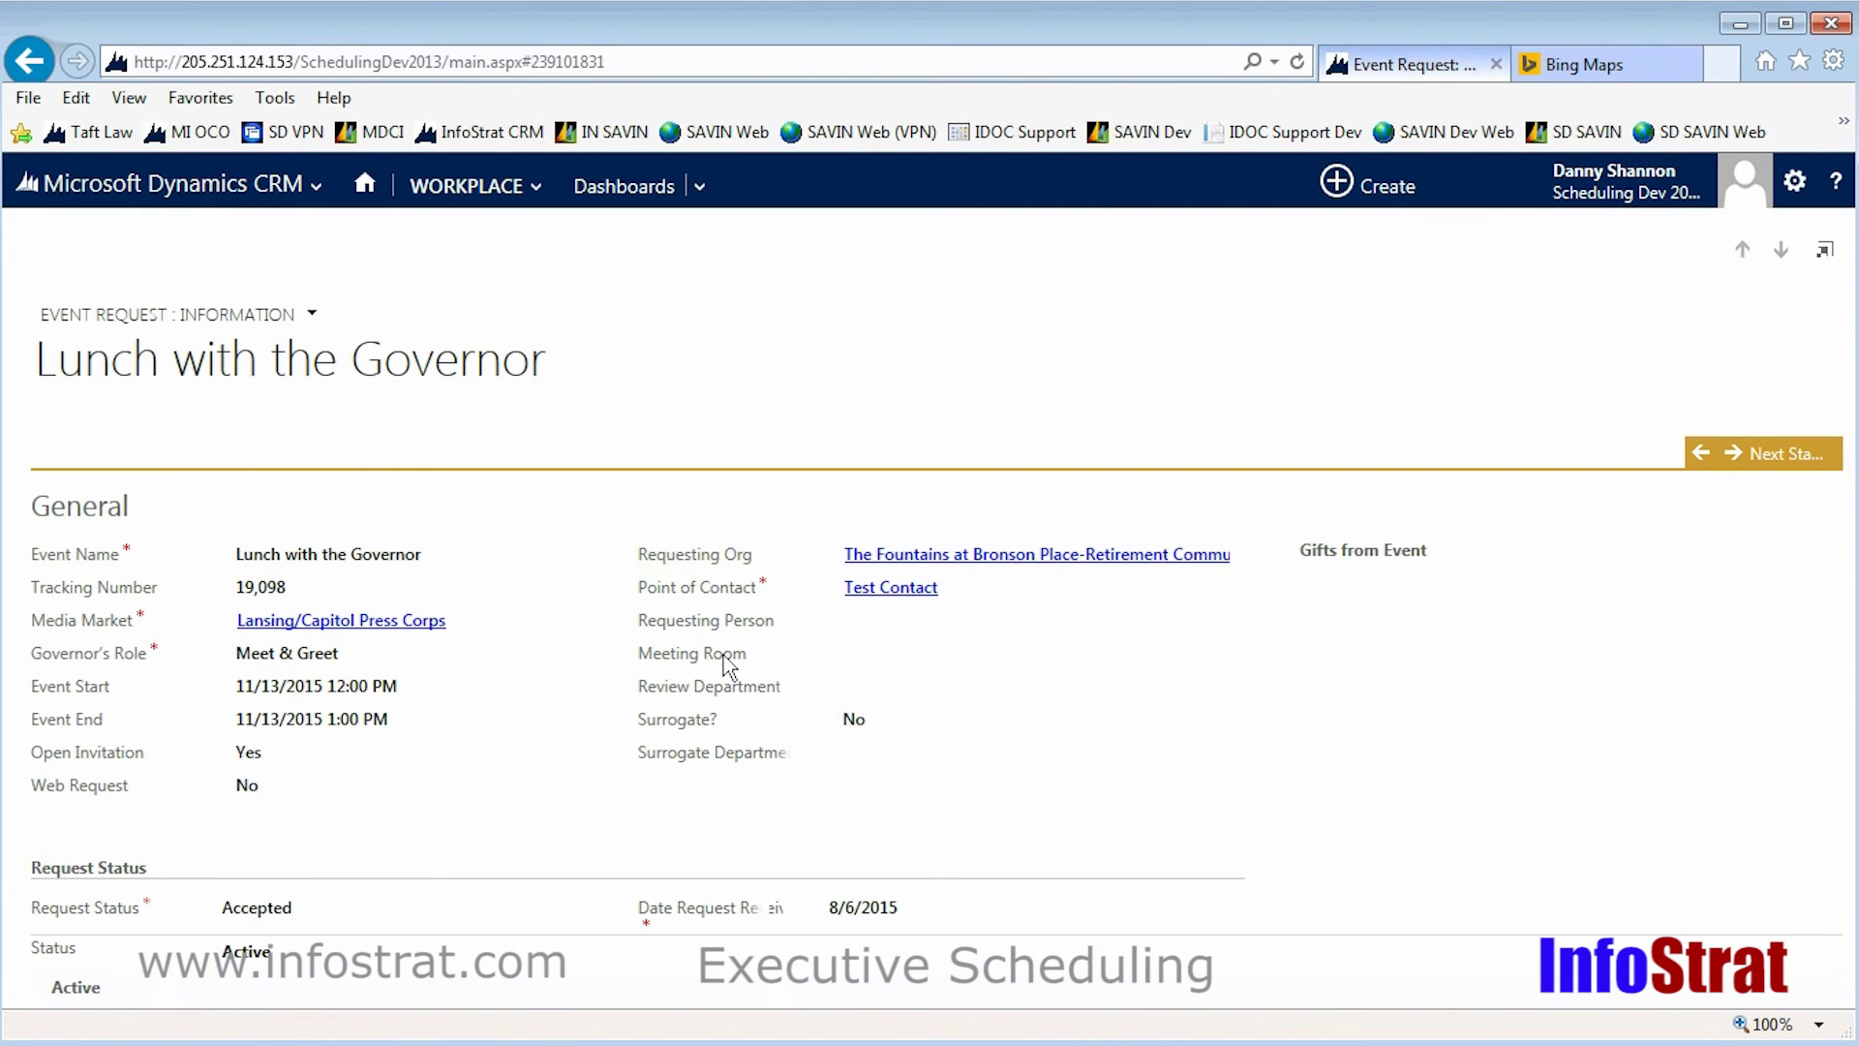